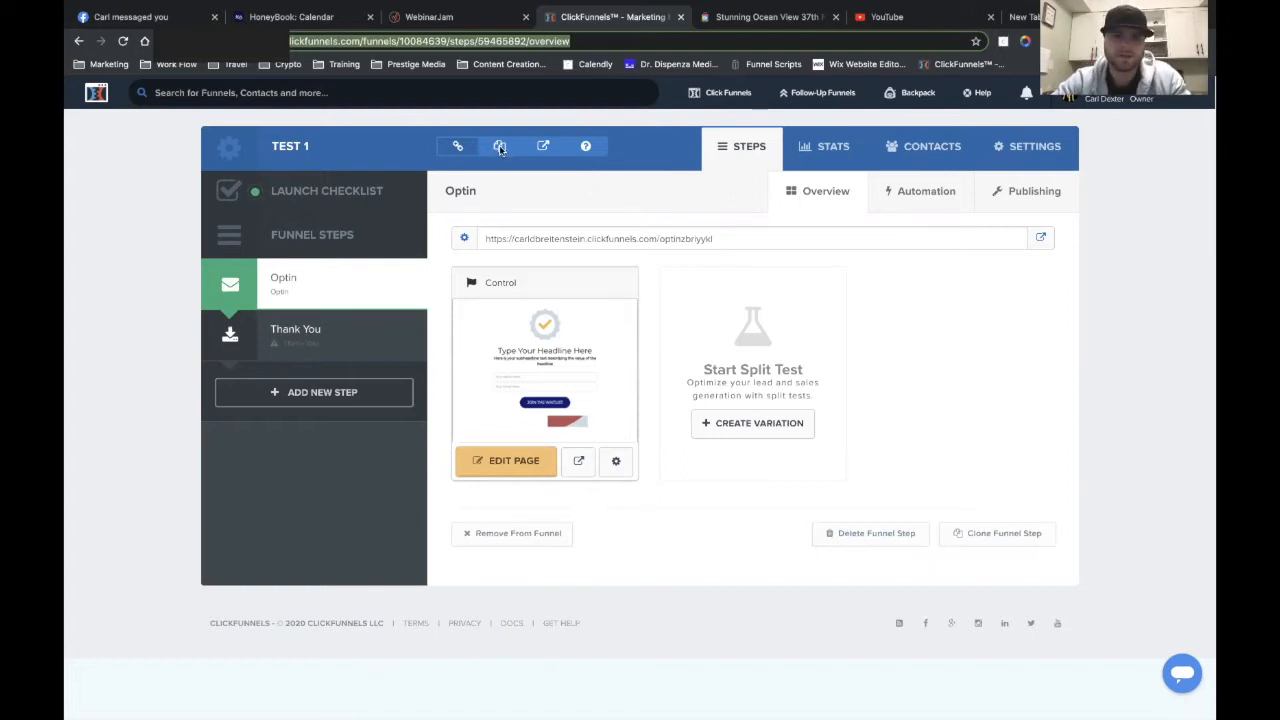
pyautogui.click(514, 174)
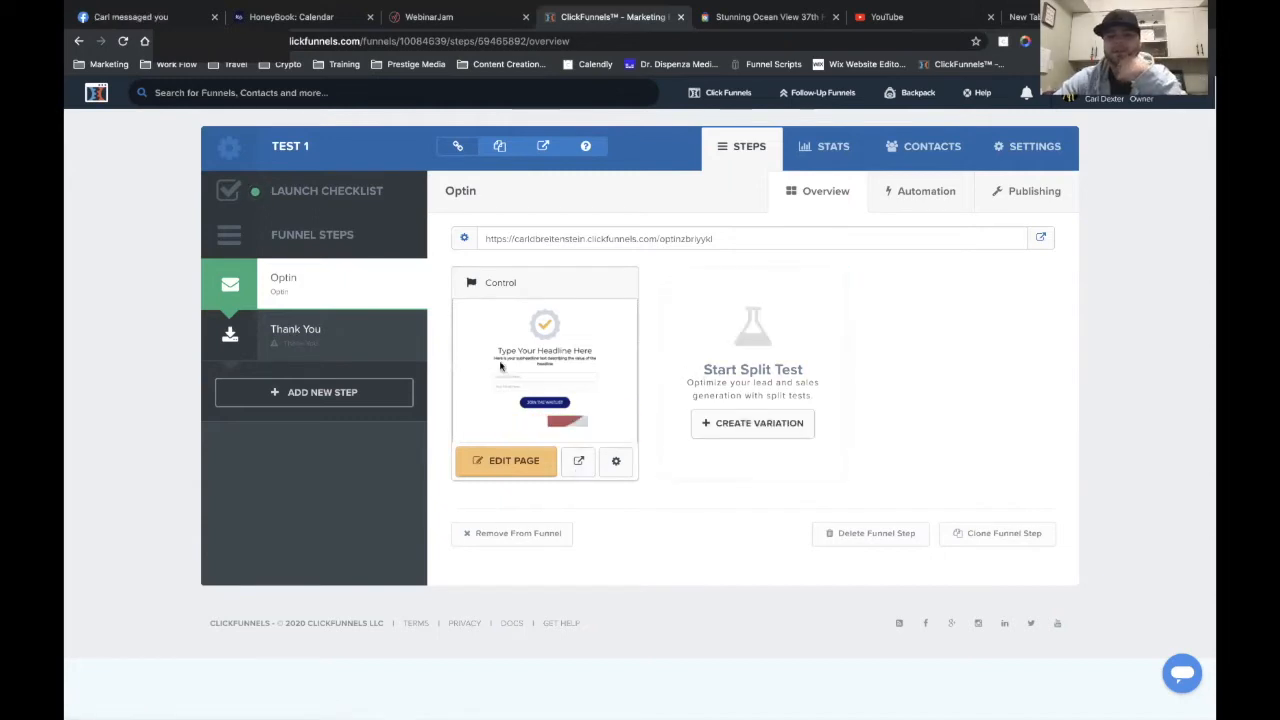
pyautogui.click(753, 424)
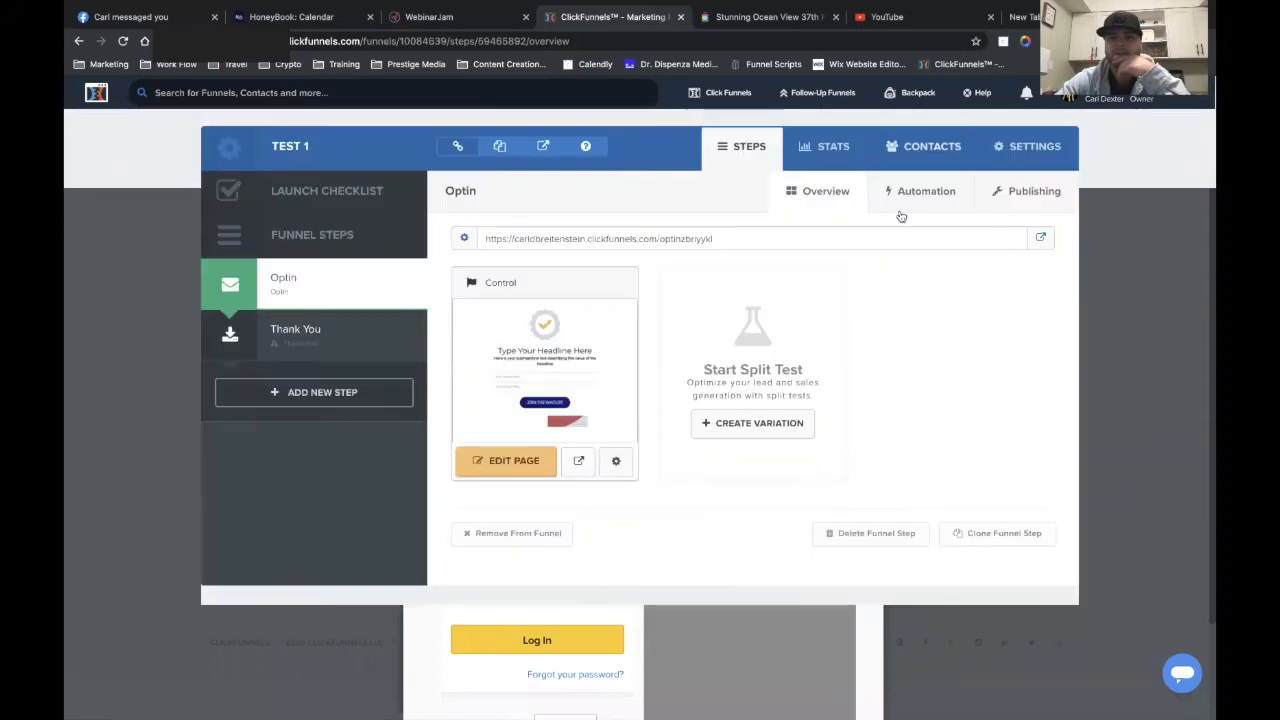
pyautogui.click(863, 149)
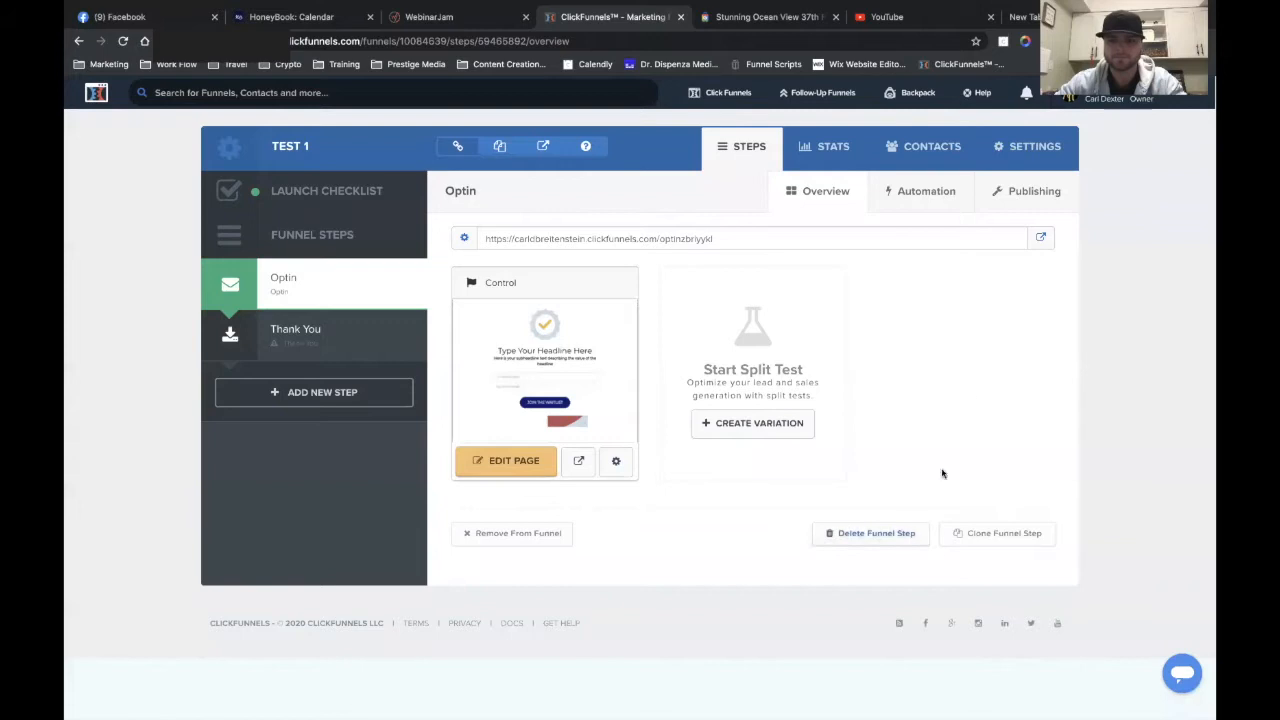
# - Open the Optin step's Control page for editing and check the section layouts and saved sections on offer
pyautogui.click(510, 464)
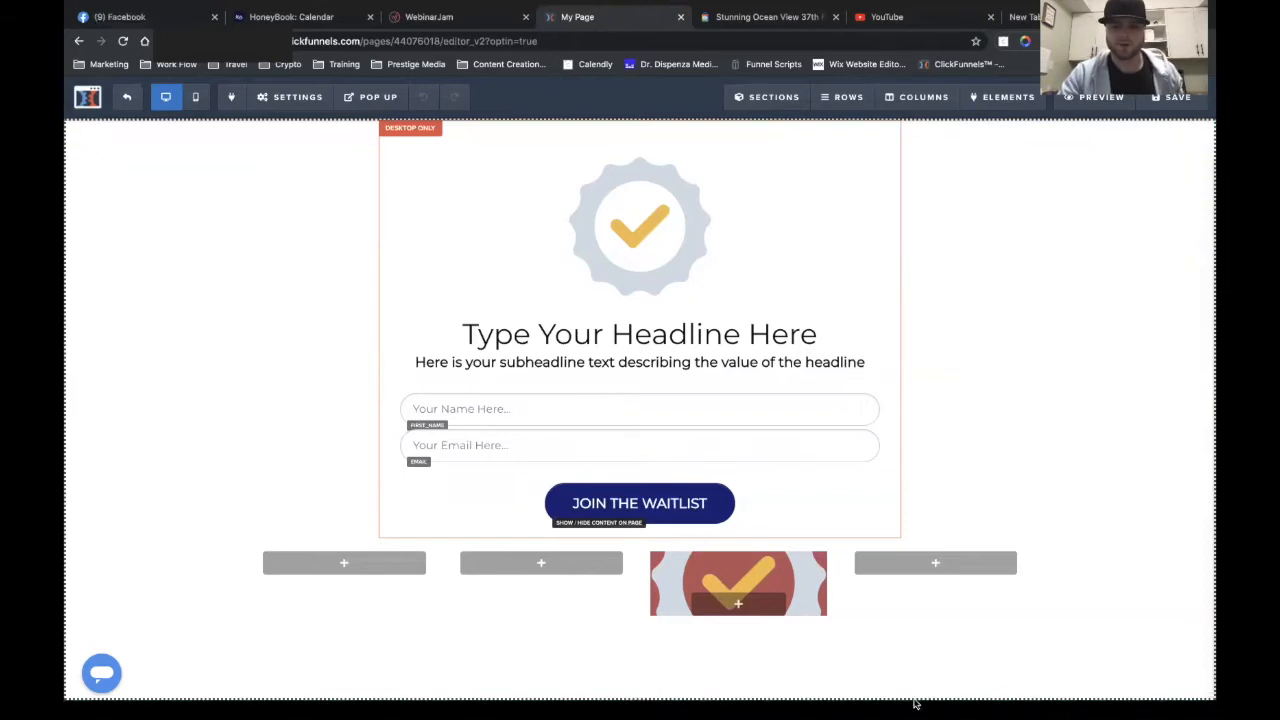
pyautogui.click(769, 125)
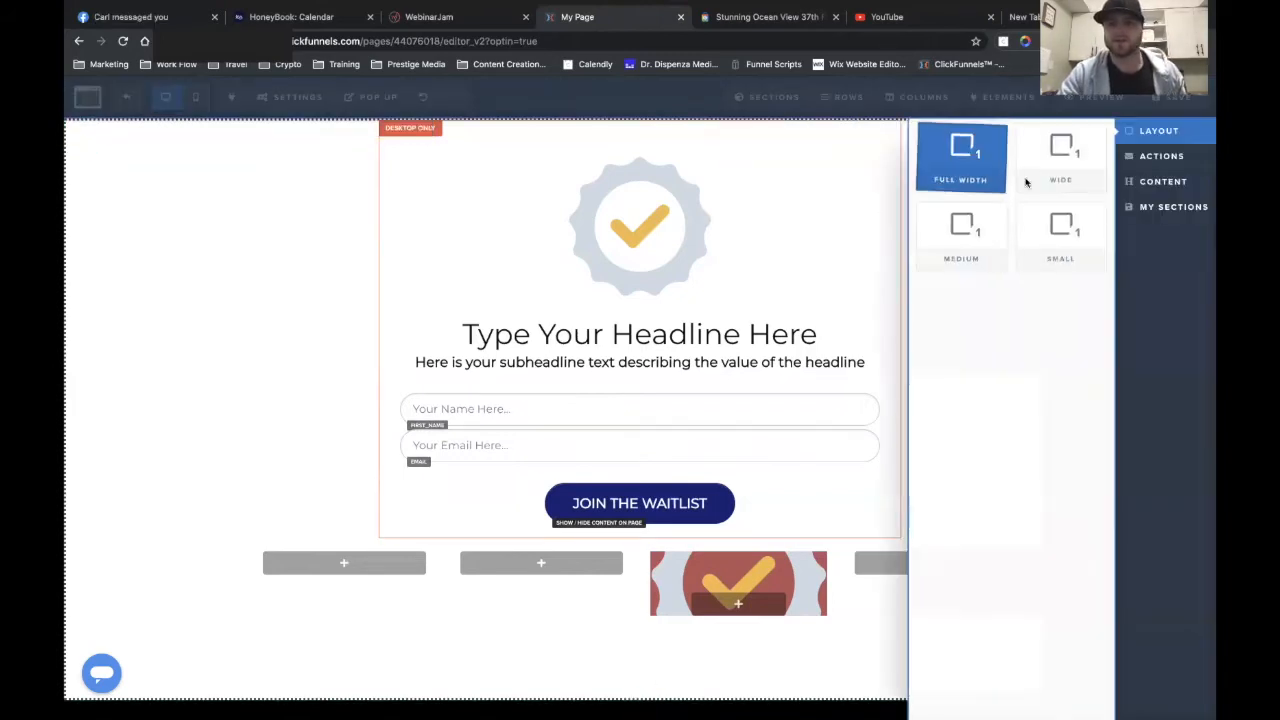
pyautogui.click(1155, 208)
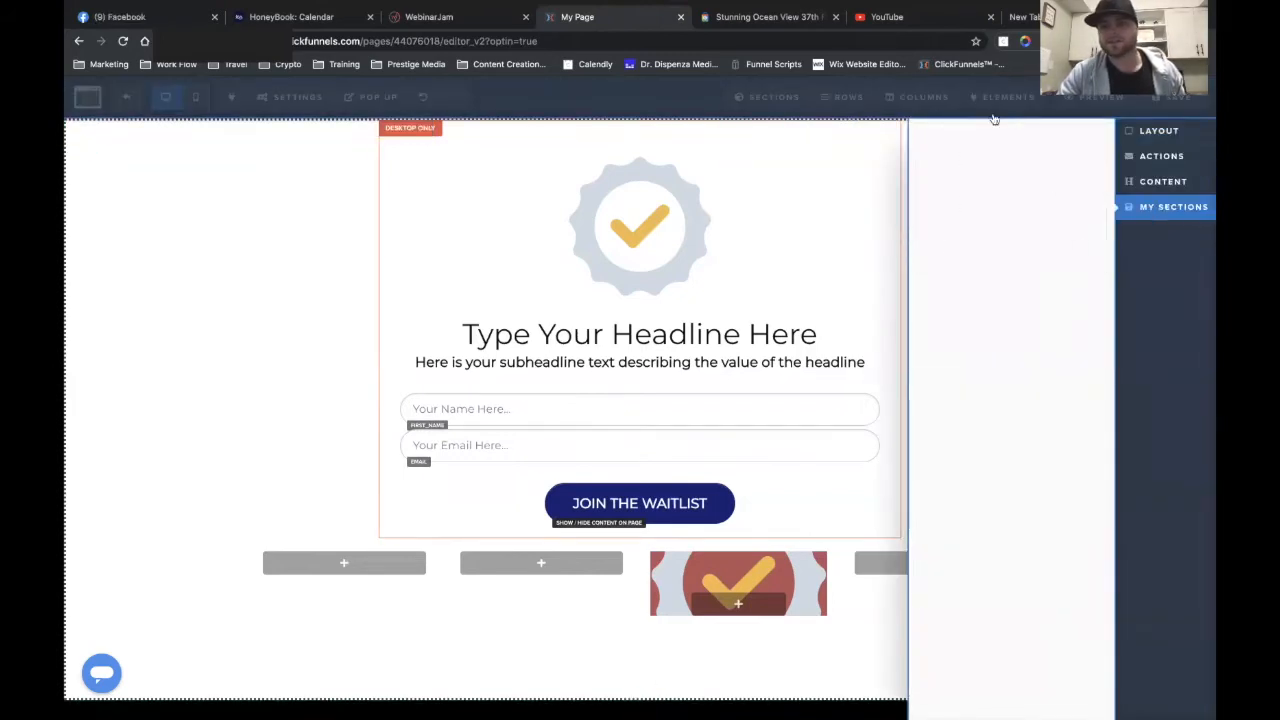
pyautogui.click(805, 218)
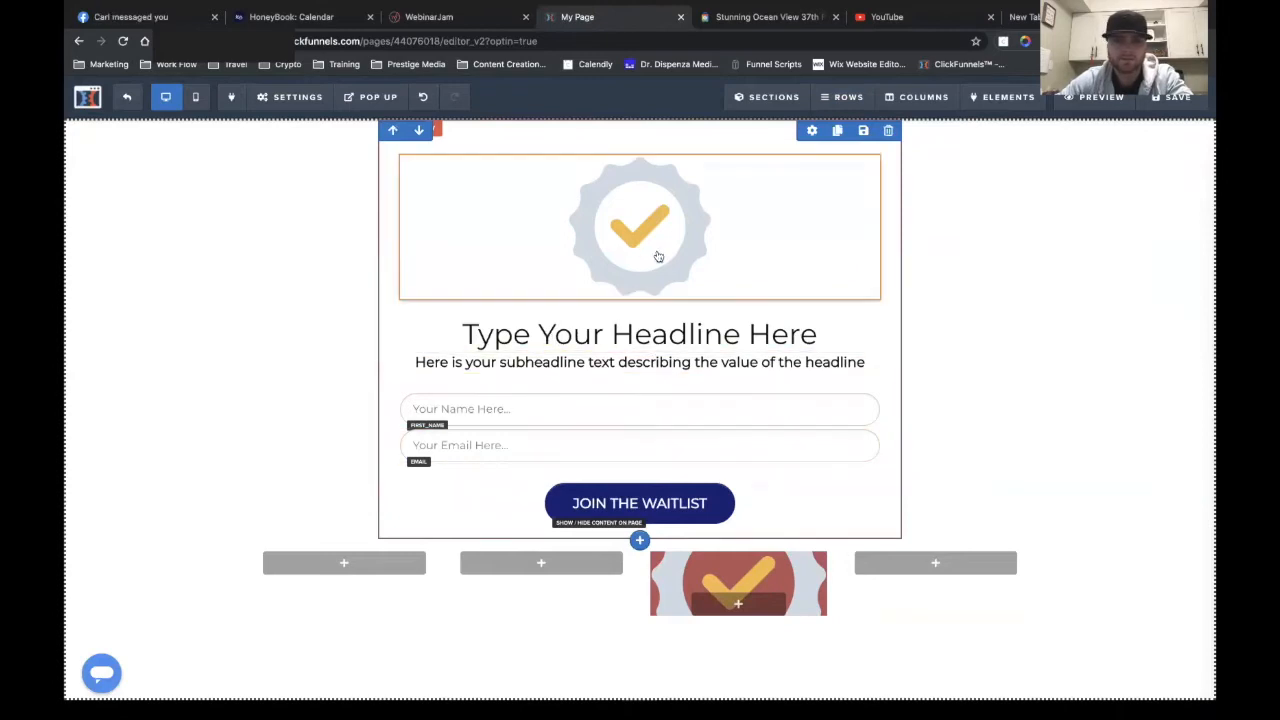
# - Review the managed list of page elements in each section and column
pyautogui.moveTo(1003, 100)
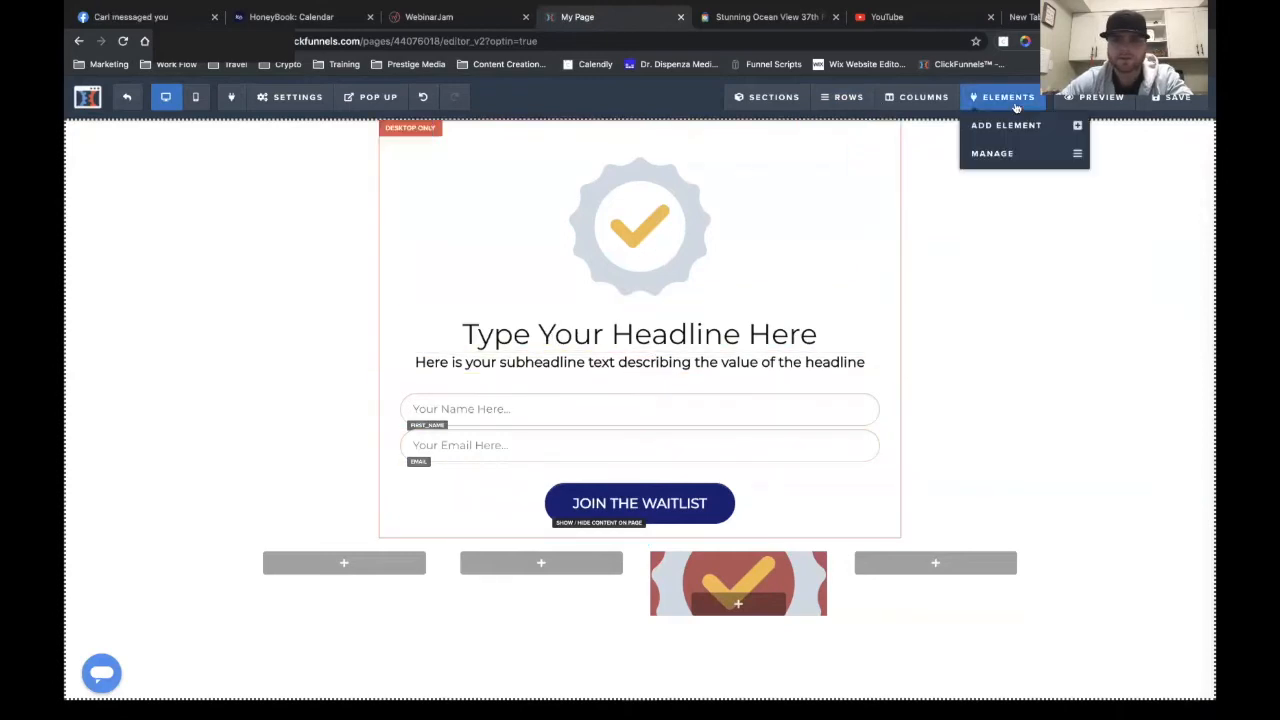
pyautogui.click(998, 155)
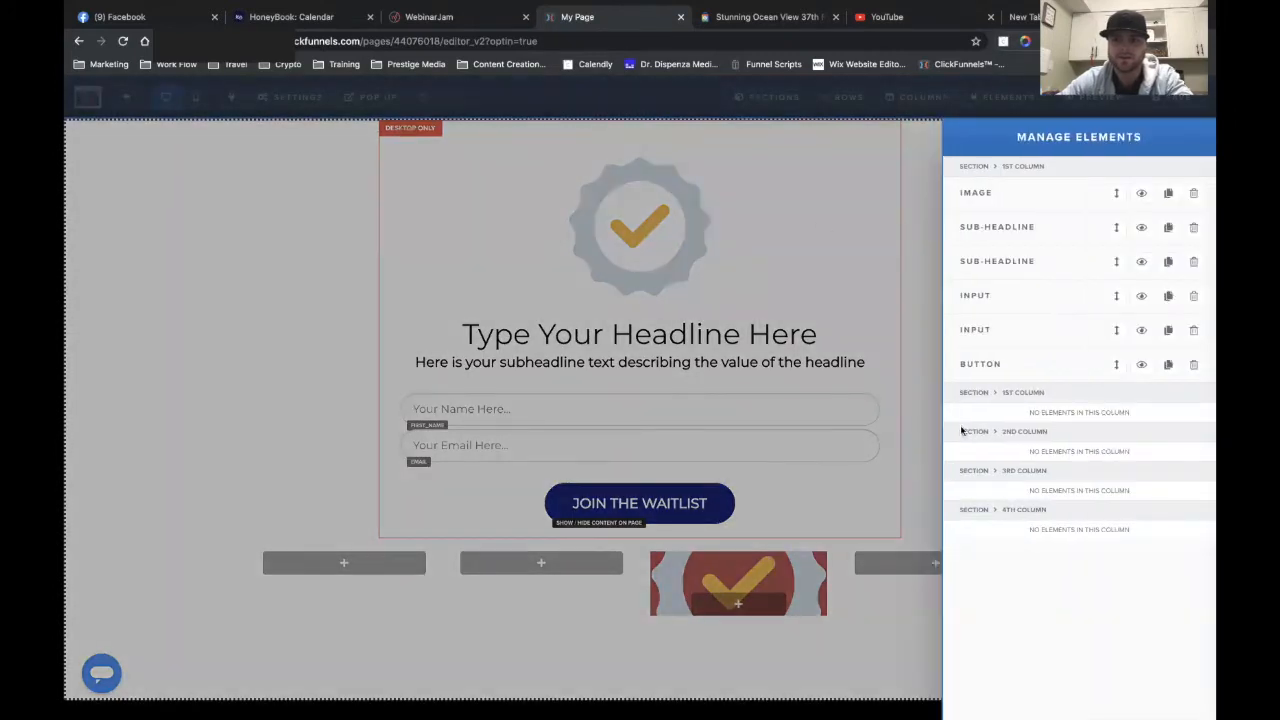
pyautogui.click(820, 305)
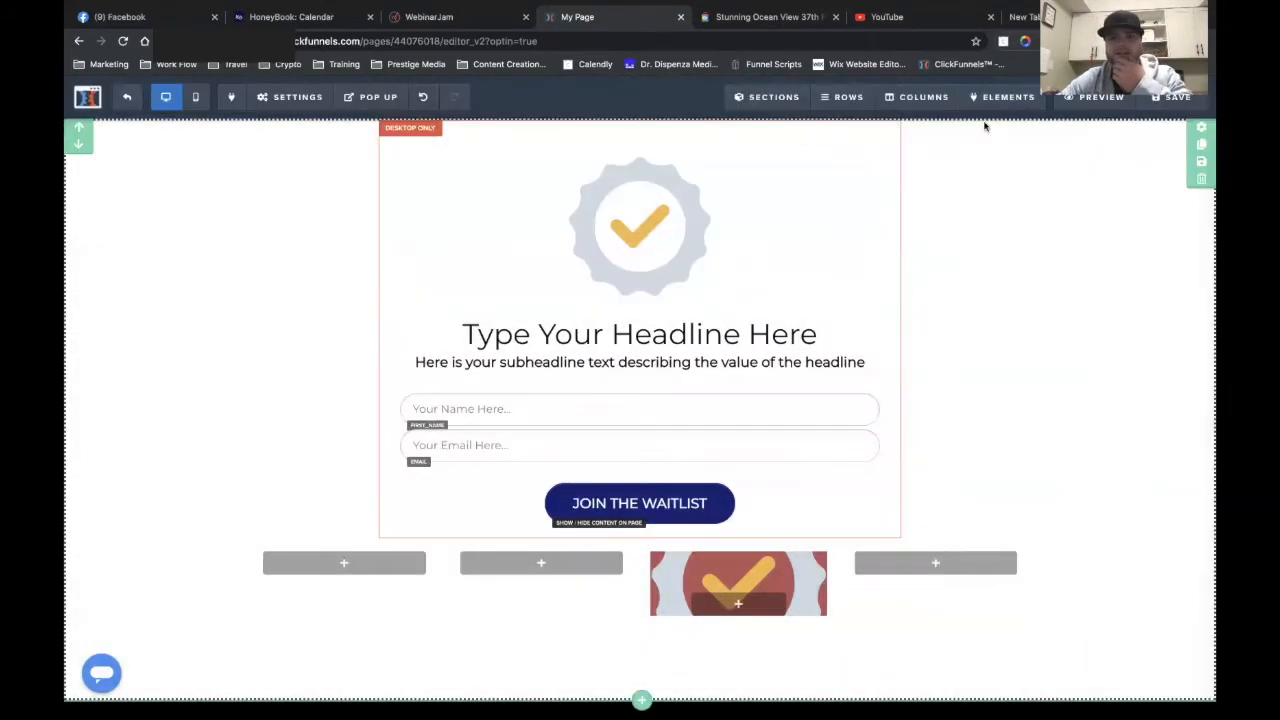
pyautogui.moveTo(1011, 99)
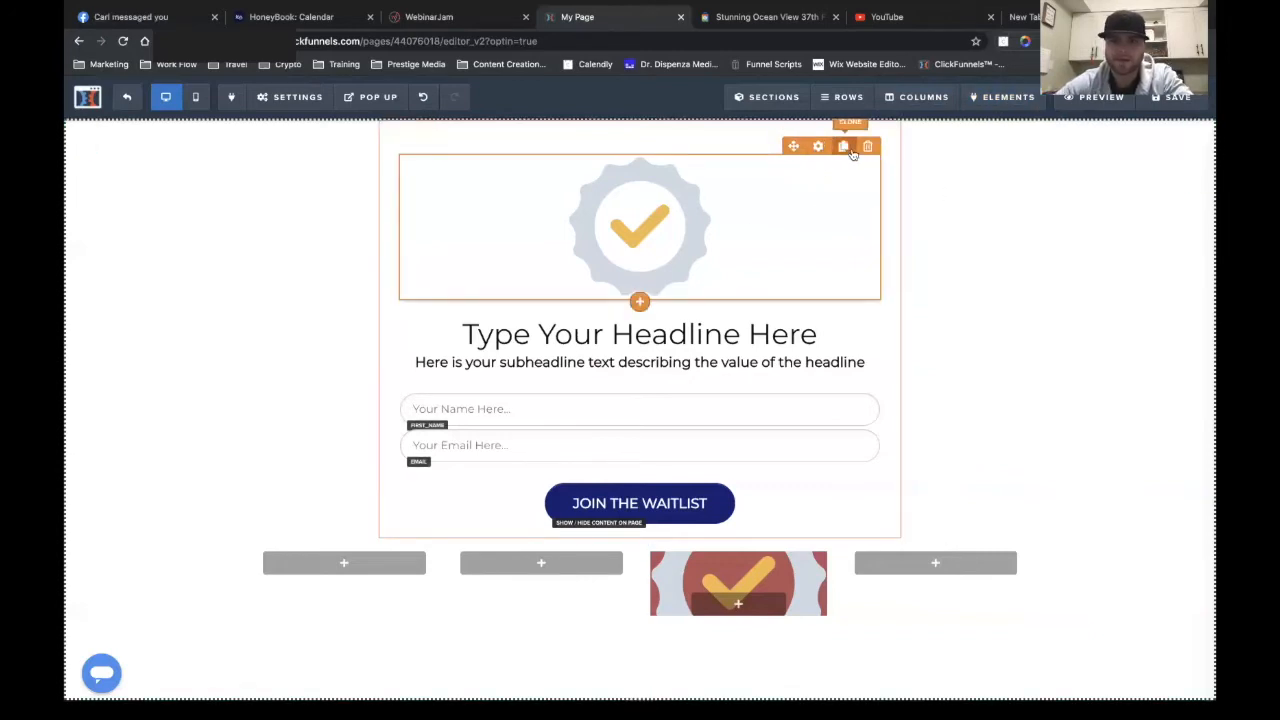
# - Replace the checkmark badge image above the headline with the angled placeholder book mockup from the image library
pyautogui.click(729, 243)
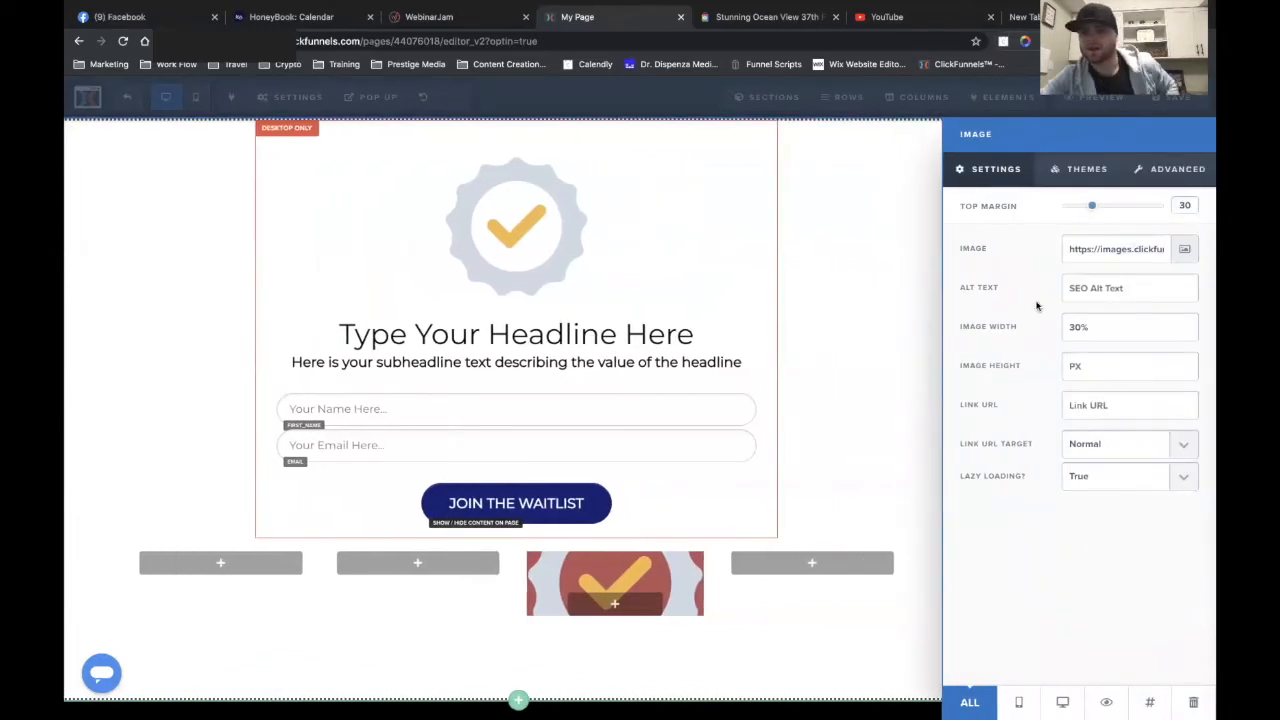
pyautogui.click(1185, 249)
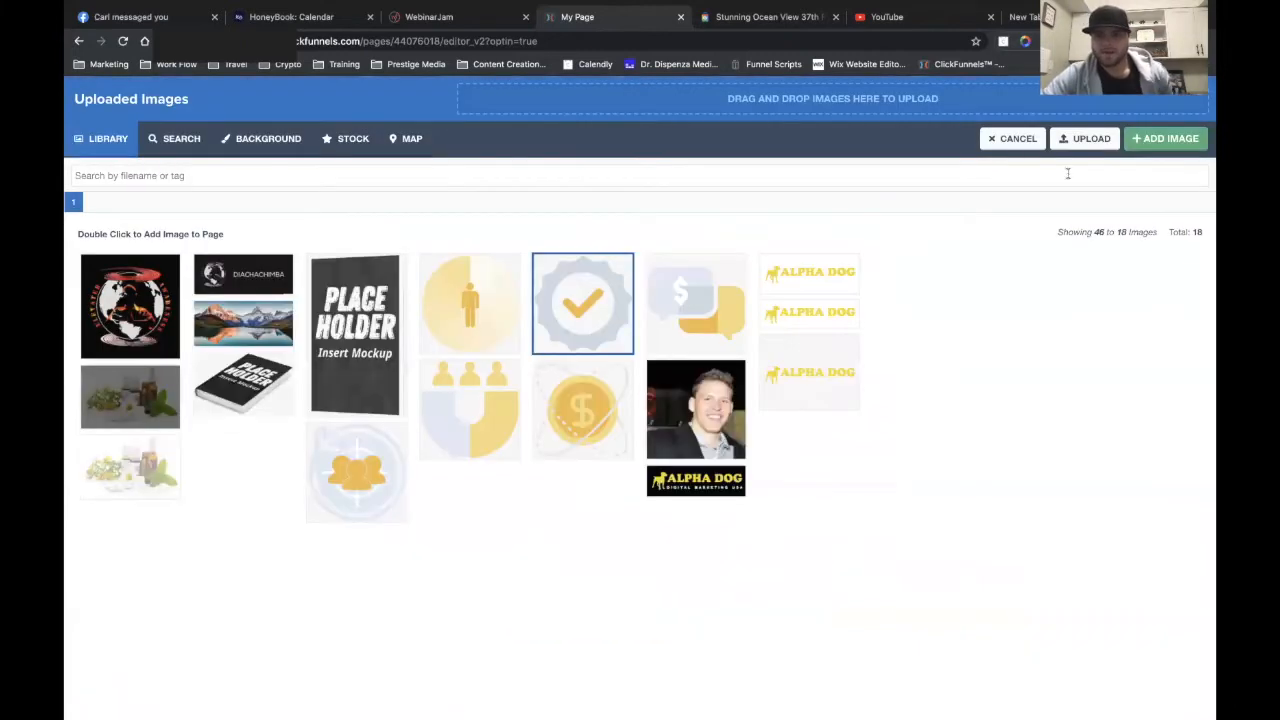
pyautogui.click(1018, 140)
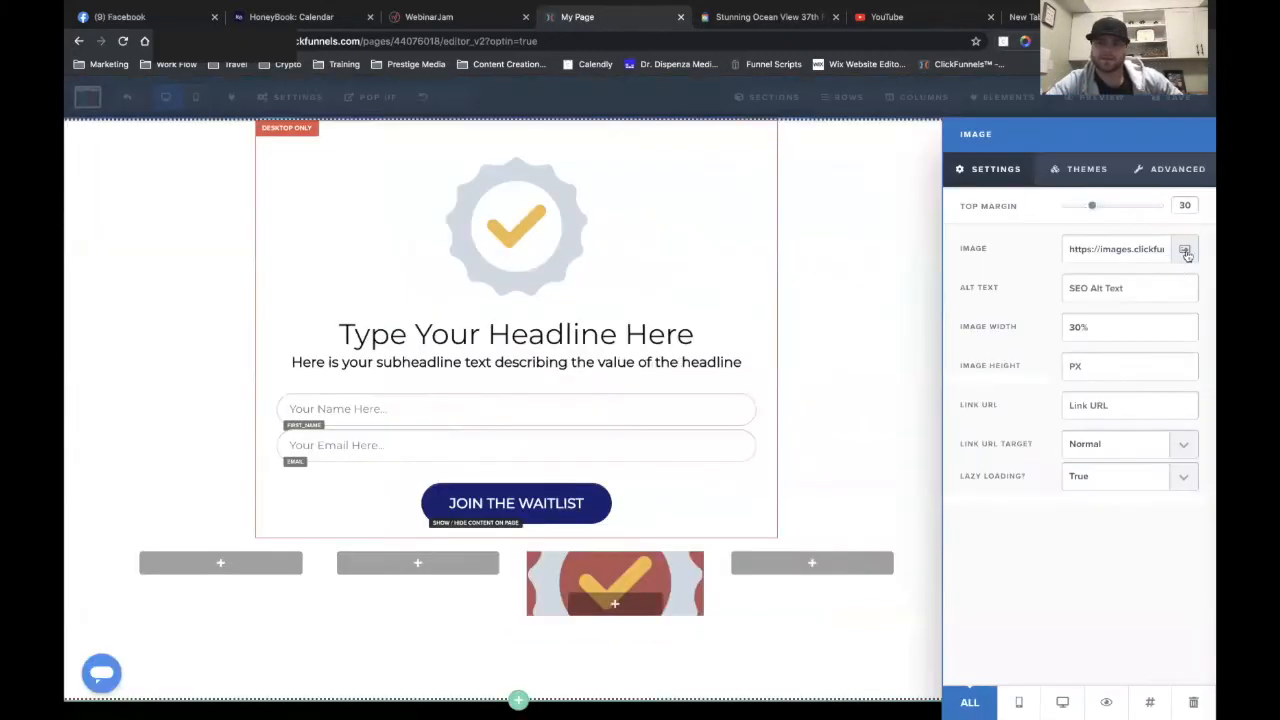
pyautogui.click(1184, 249)
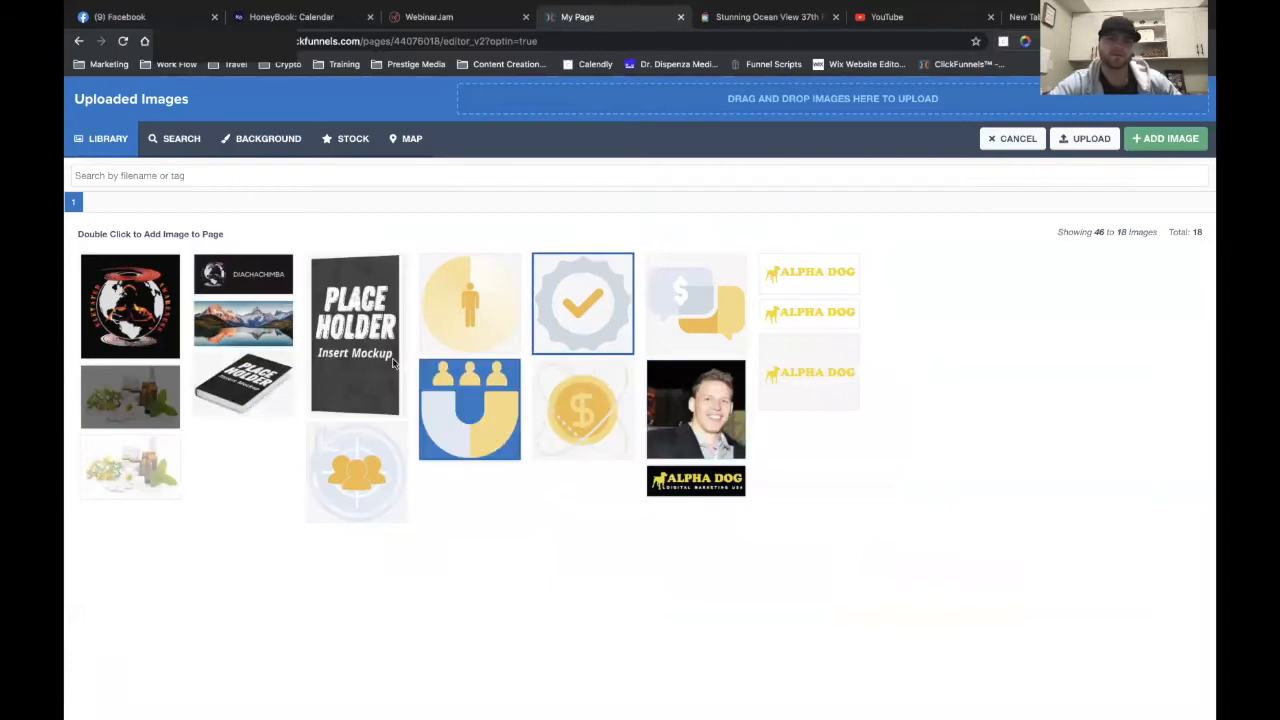
pyautogui.doubleClick(246, 404)
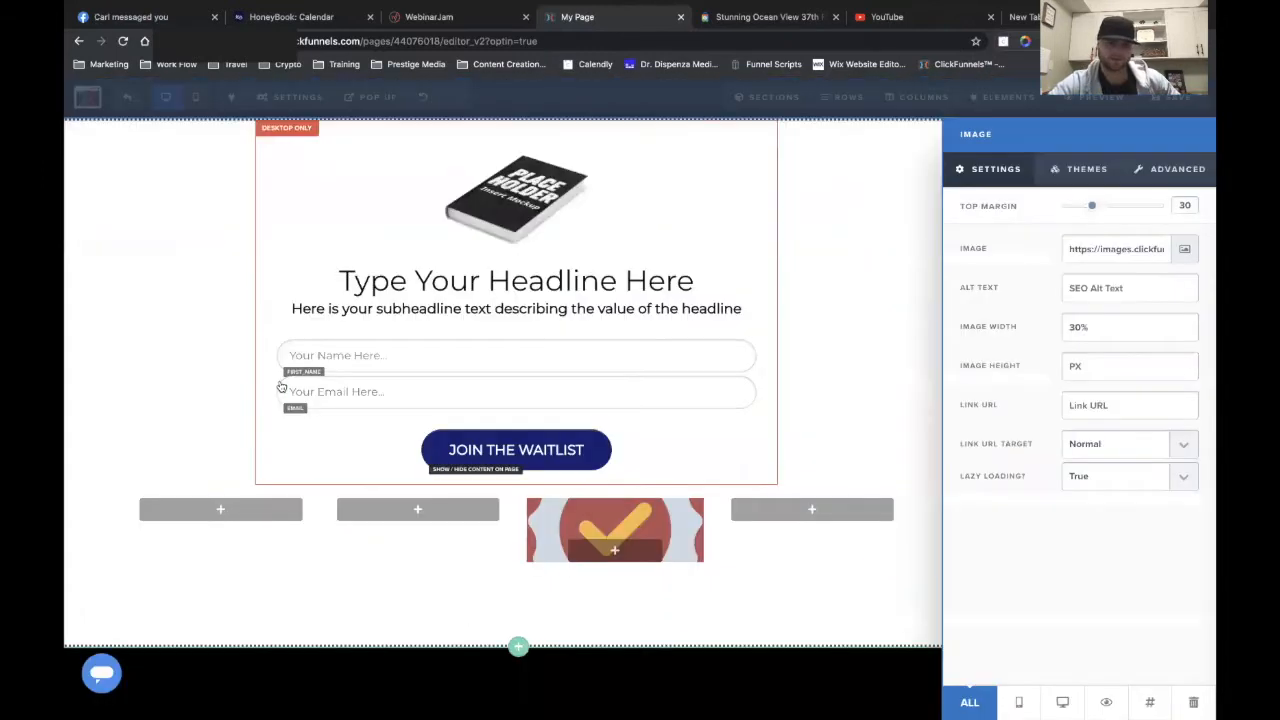
# - Examine the image search sources, the background gradients and textures, and each stock image category from Faces to Misc
pyautogui.click(1184, 249)
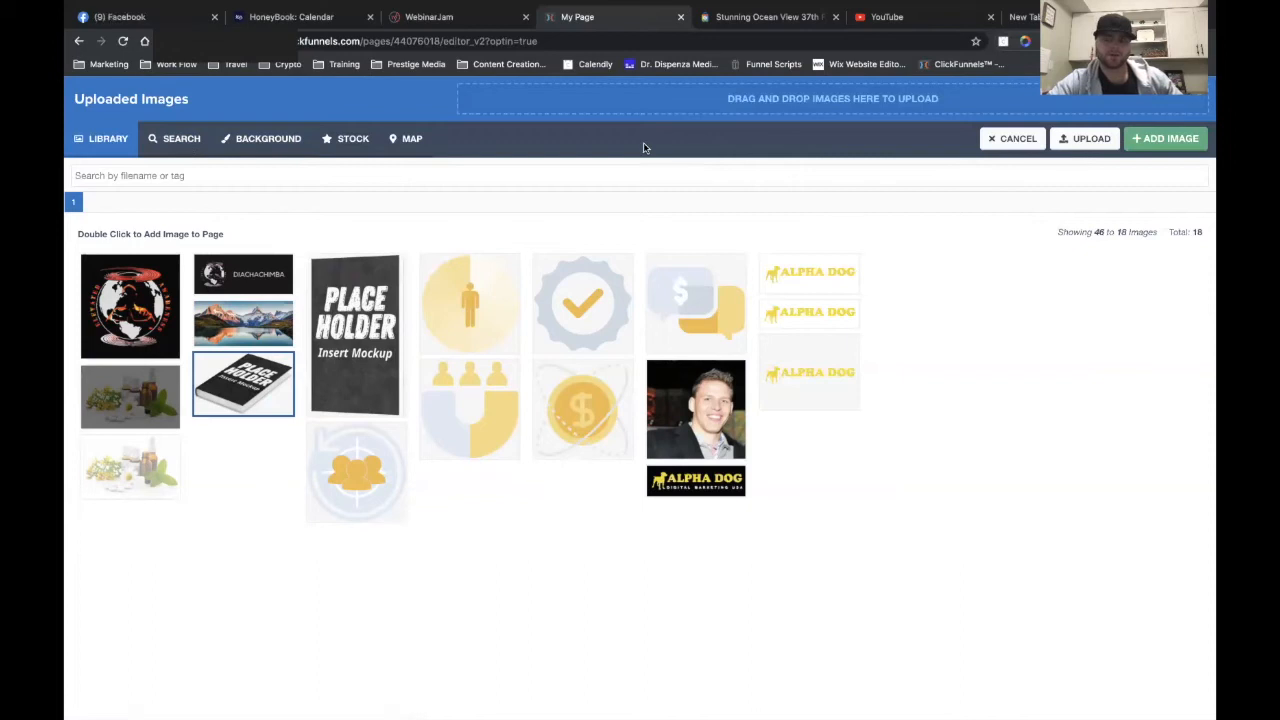
pyautogui.click(180, 138)
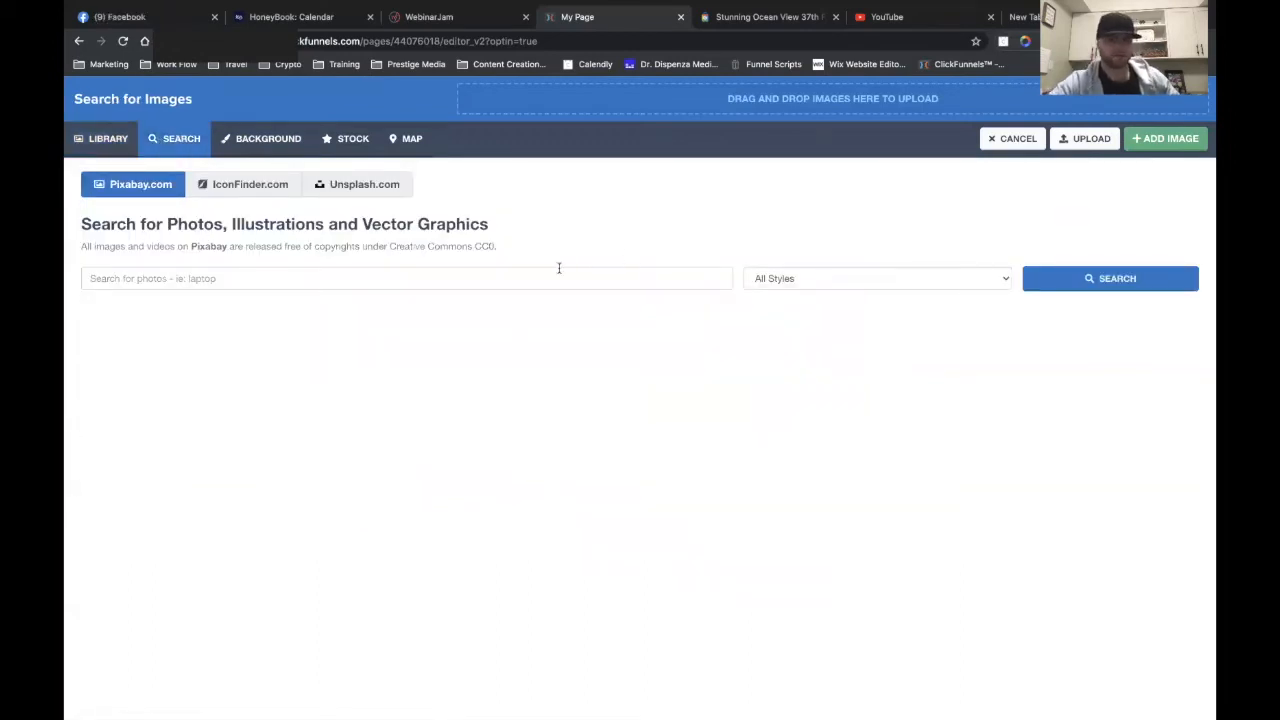
pyautogui.click(265, 138)
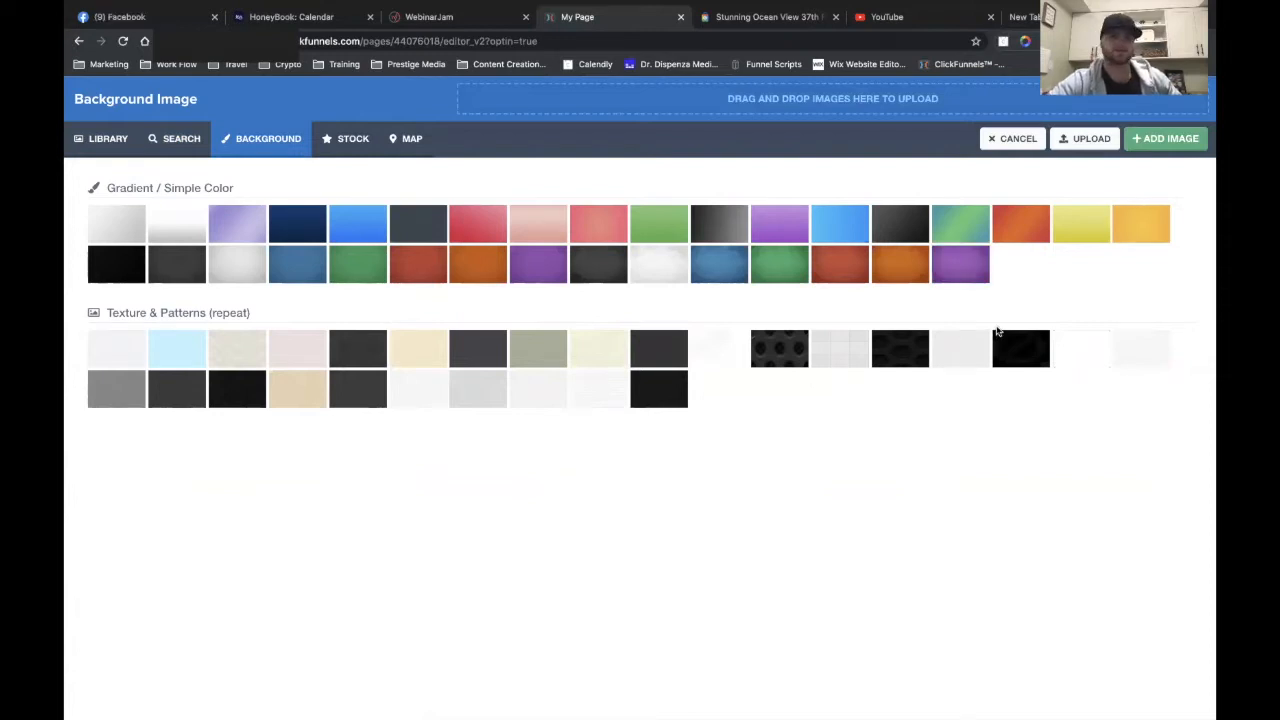
pyautogui.click(349, 138)
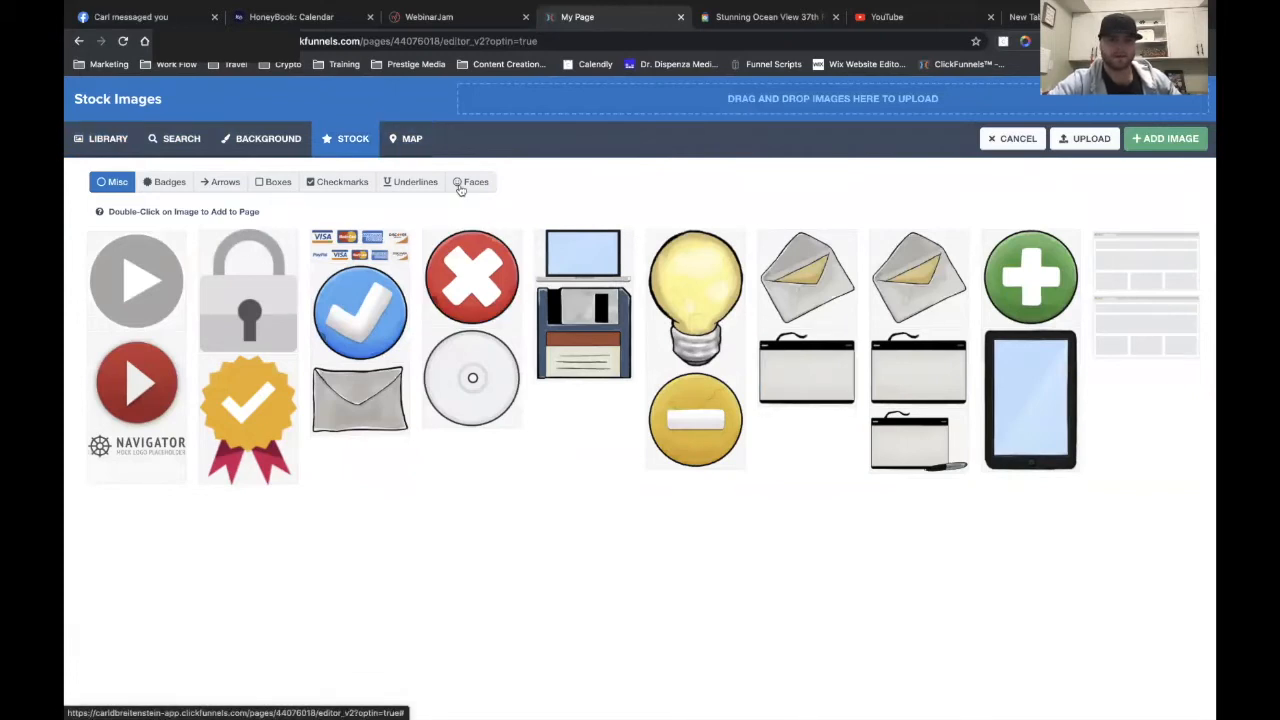
pyautogui.click(468, 184)
pyautogui.click(412, 184)
pyautogui.click(322, 188)
pyautogui.click(274, 182)
pyautogui.click(222, 182)
pyautogui.click(168, 182)
pyautogui.click(114, 182)
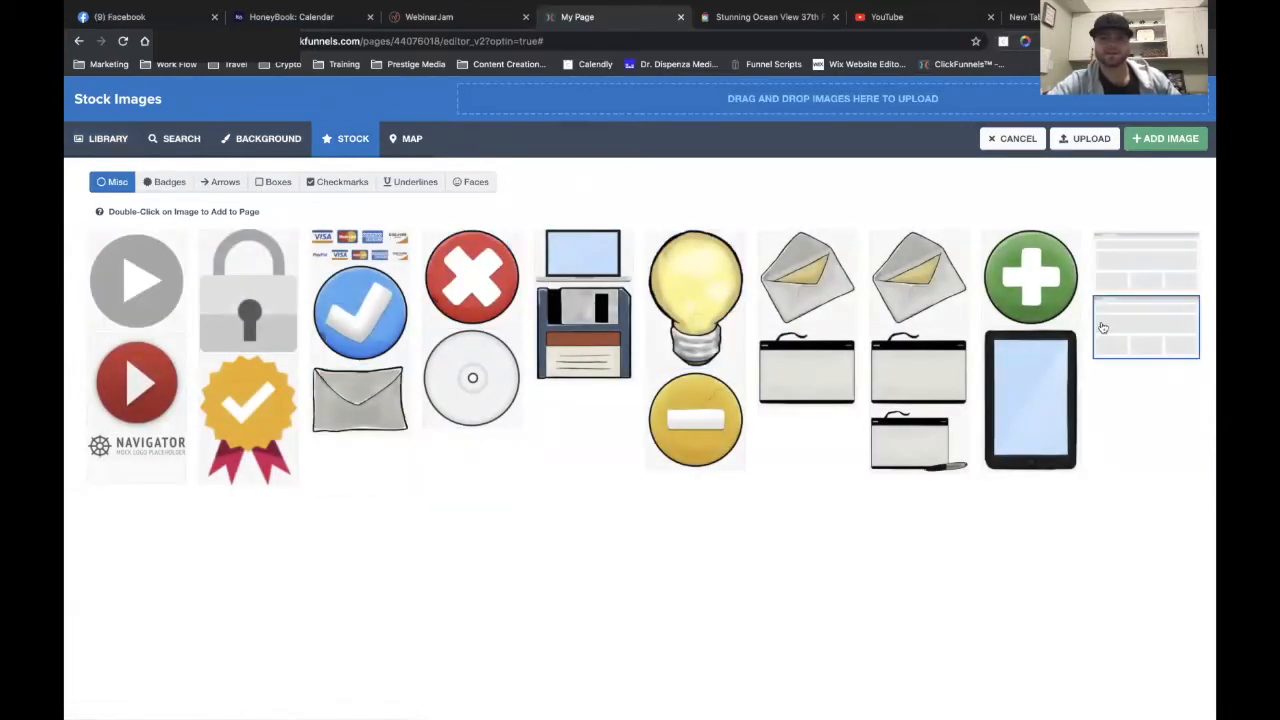
pyautogui.click(241, 138)
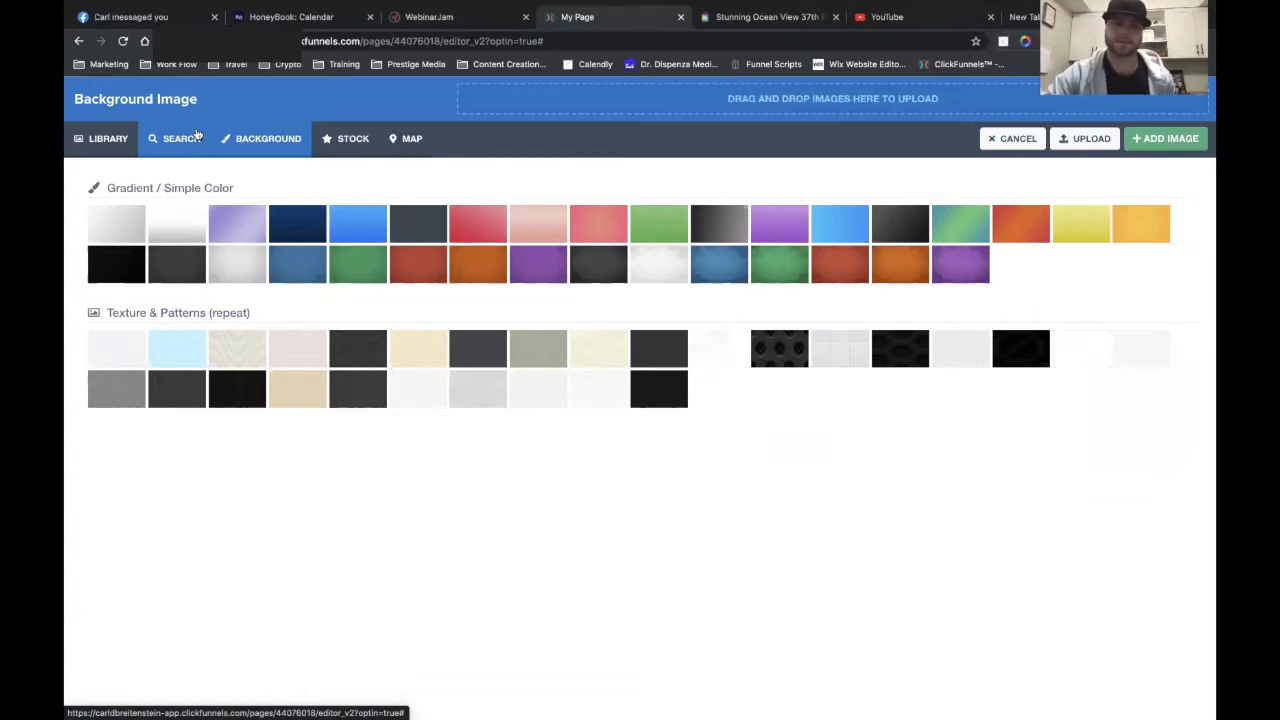
pyautogui.click(345, 138)
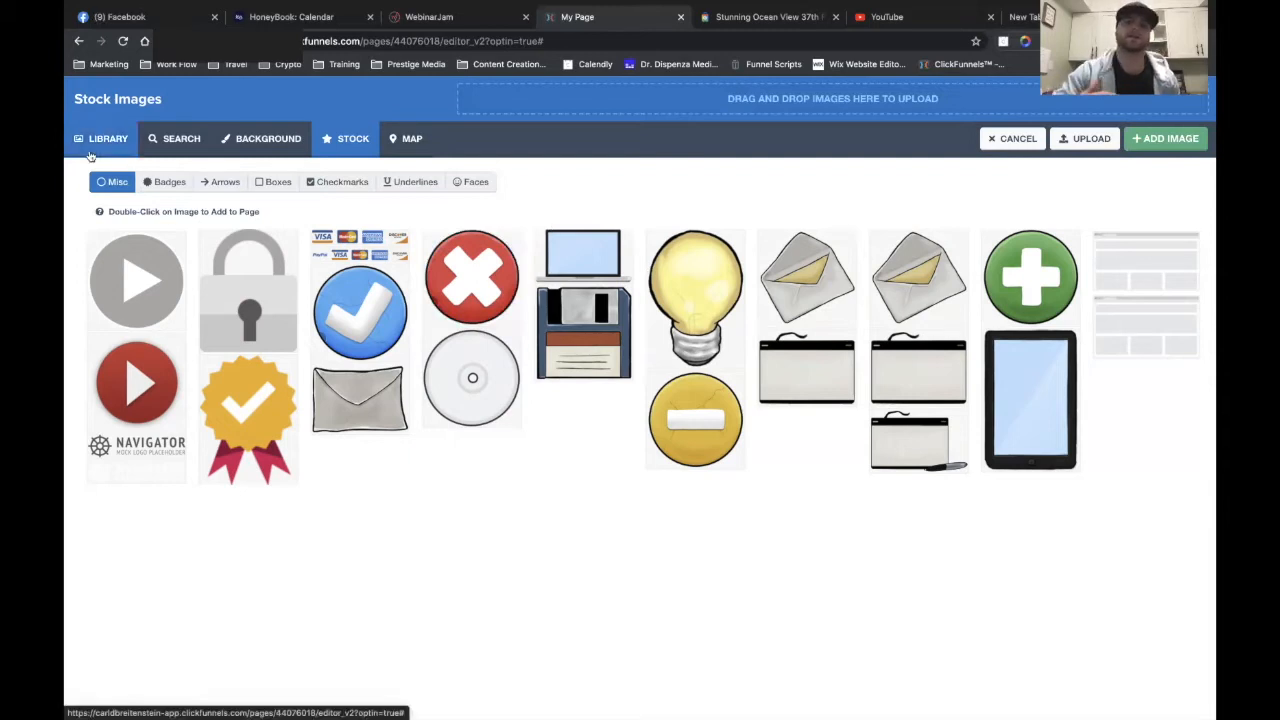
pyautogui.click(1016, 139)
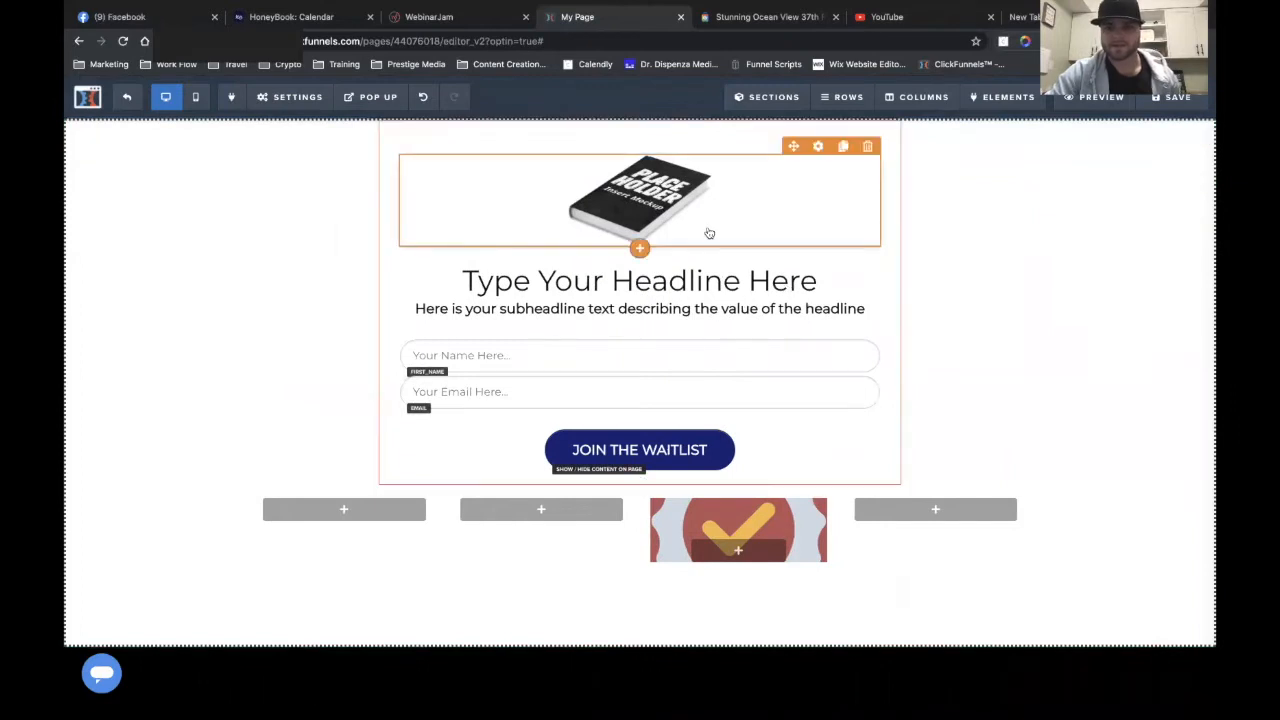
# - Set the book image's alt text to "Mockup Book"
pyautogui.click(709, 233)
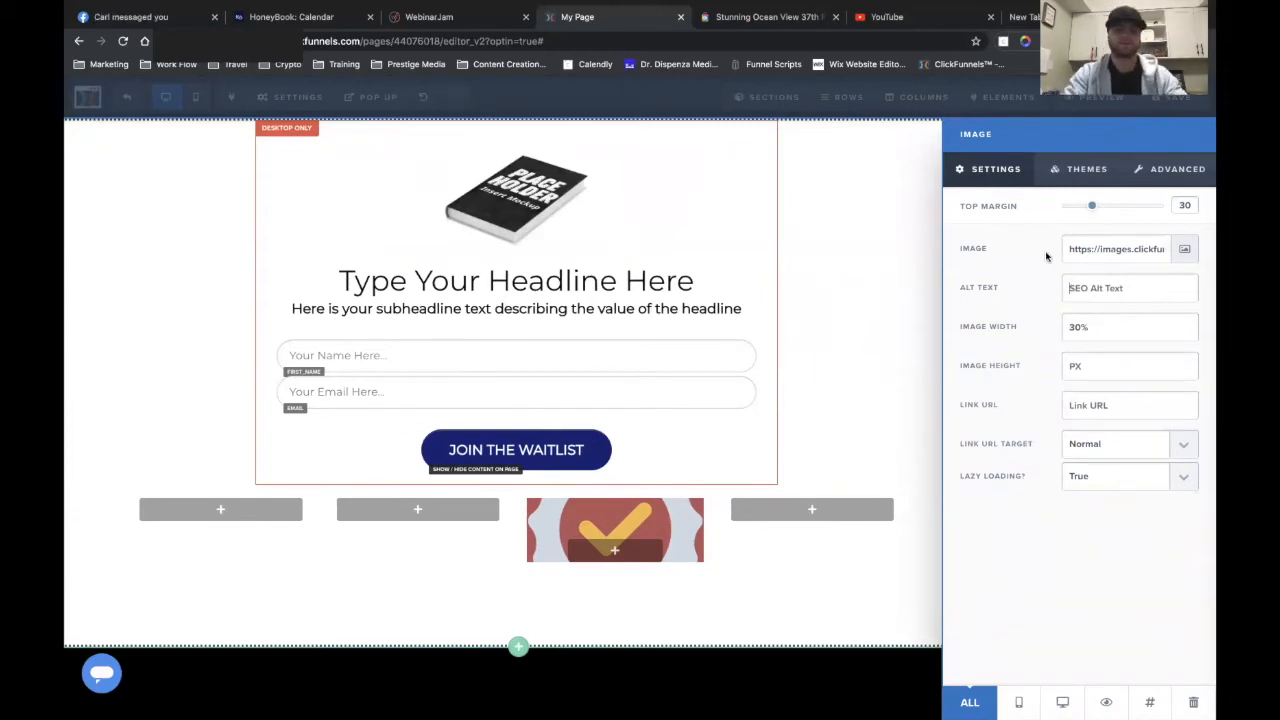
pyautogui.write('Mockup Book')
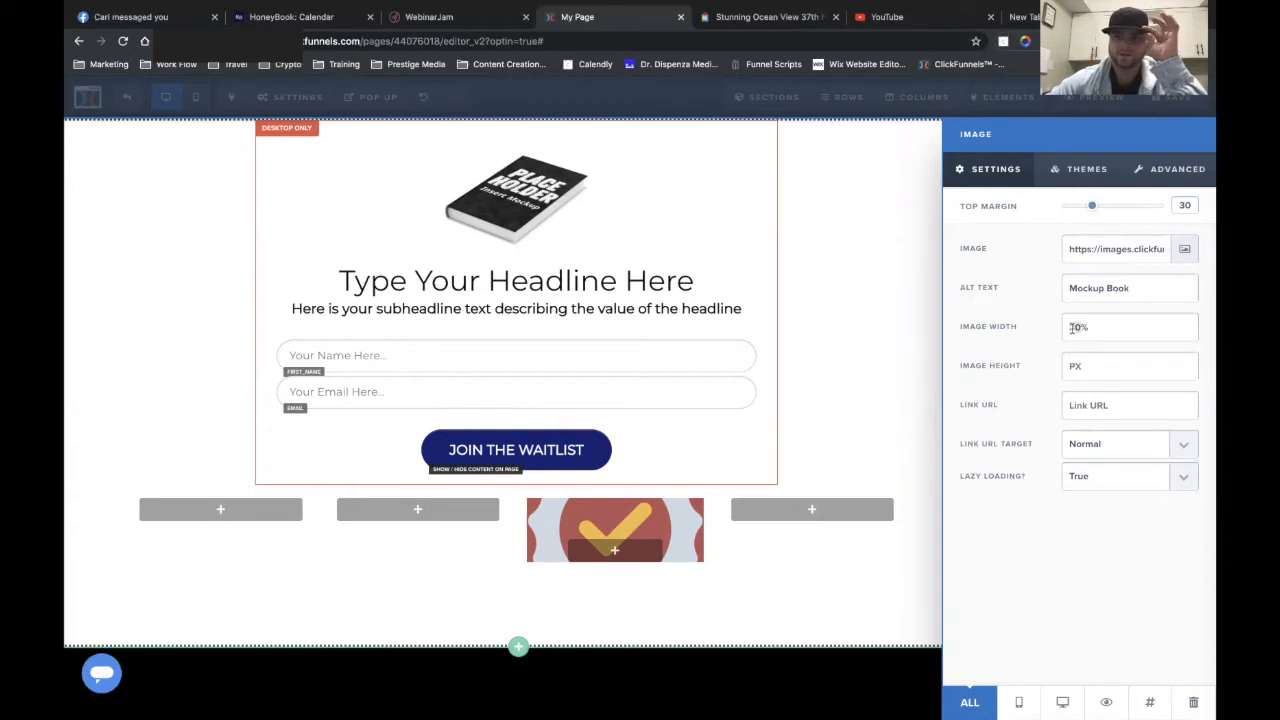
# - Clear the book image's width and try a width of 100
pyautogui.moveTo(1061, 333); pyautogui.dragTo(1105, 330)
pyautogui.press('BackSpace')
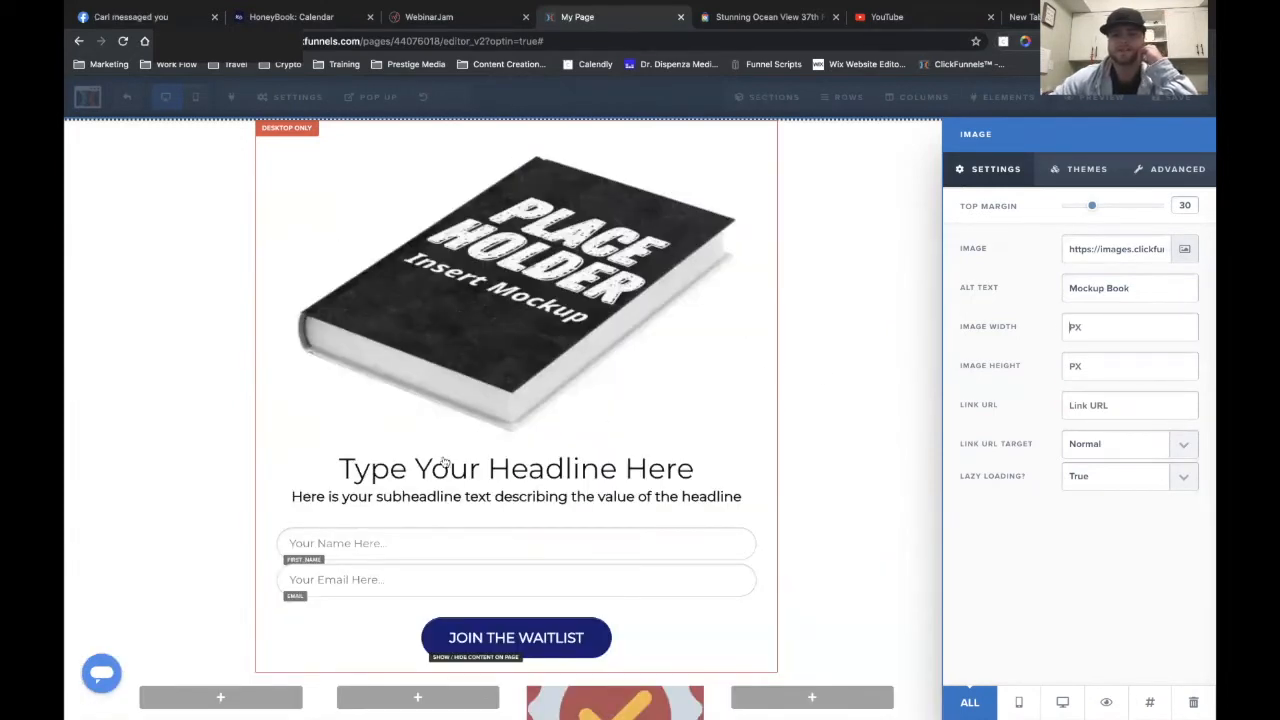
pyautogui.click(1085, 331)
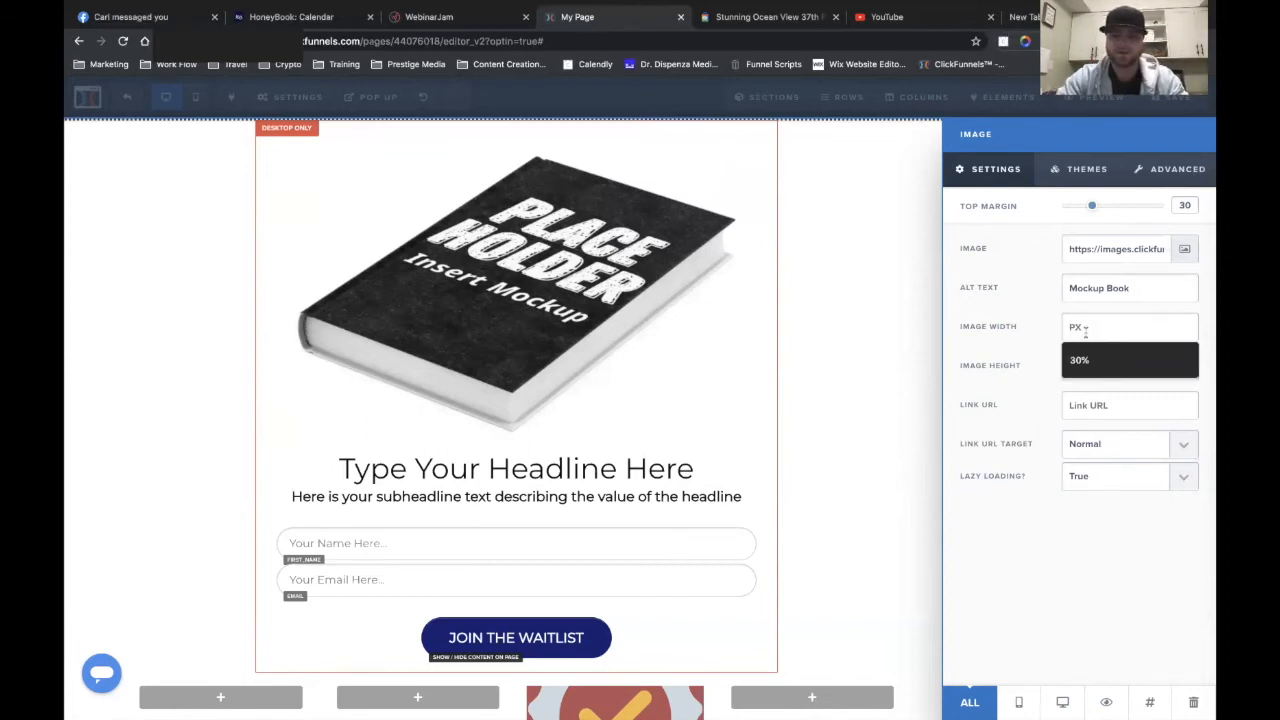
pyautogui.write('100')
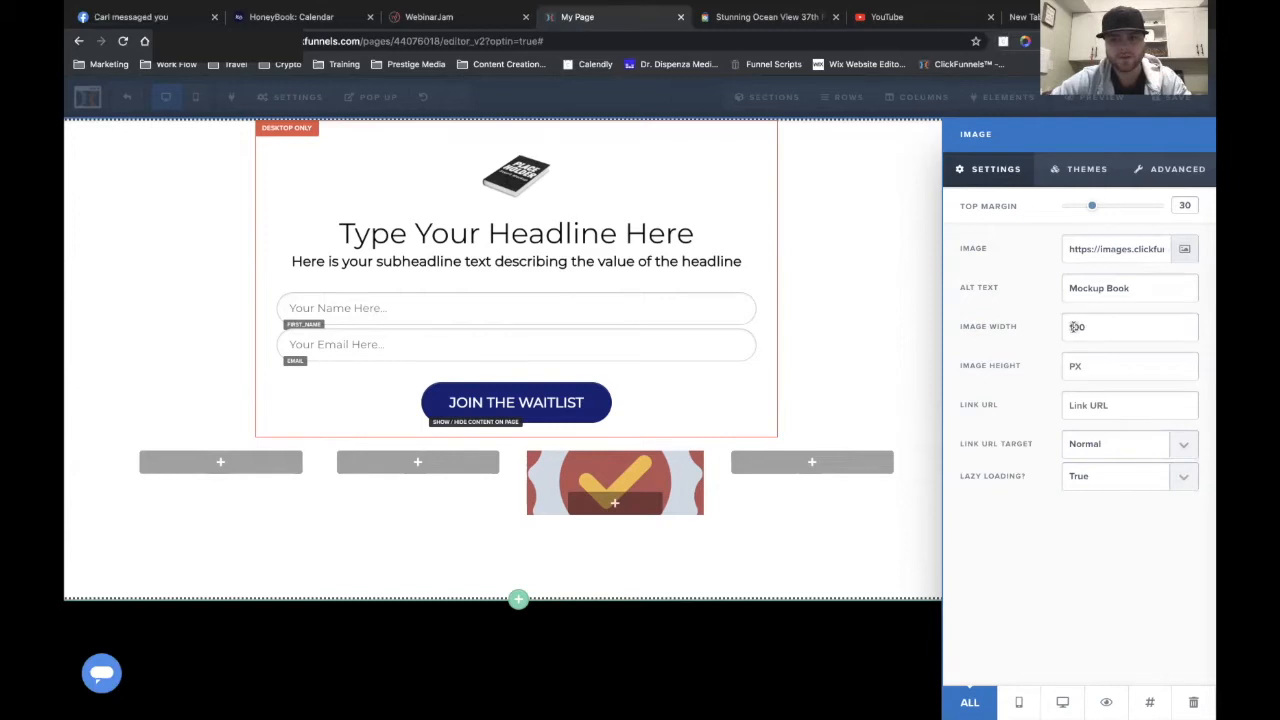
# - Set the book image's width to 40%
pyautogui.press('BackSpace')
pyautogui.press('BackSpace')
pyautogui.press('BackSpace')
pyautogui.write('40')
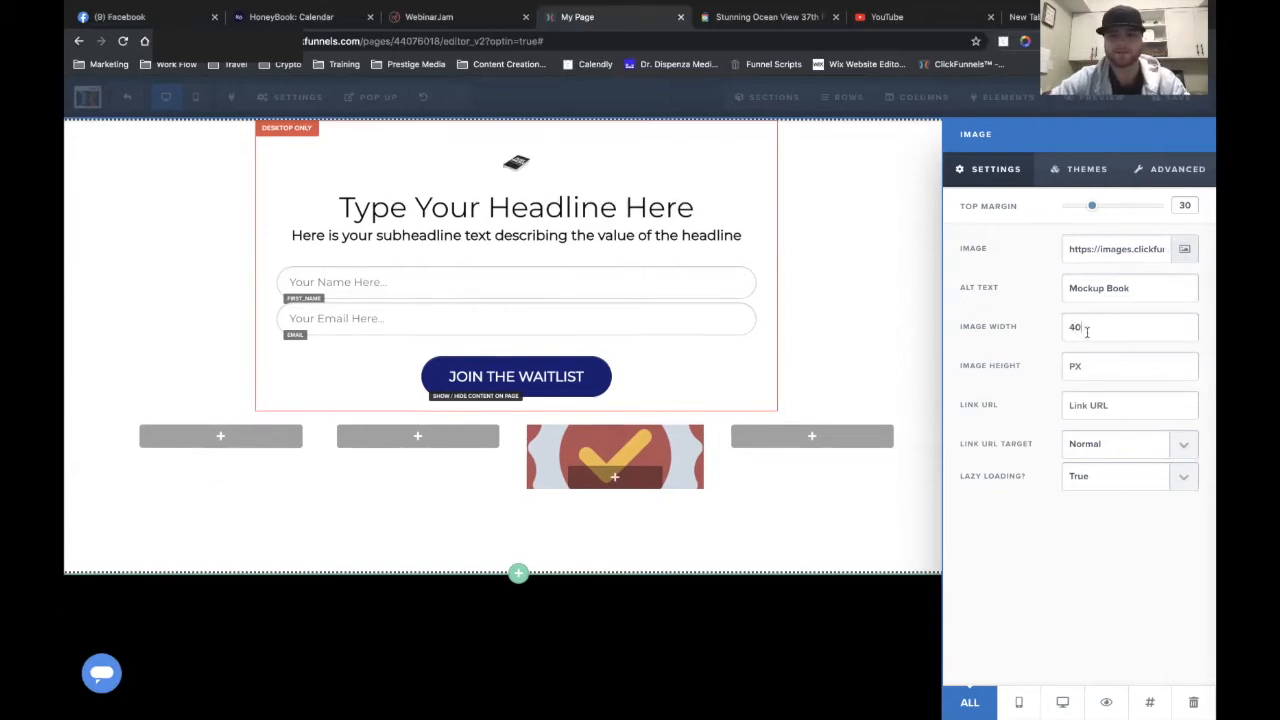
pyautogui.write('%')
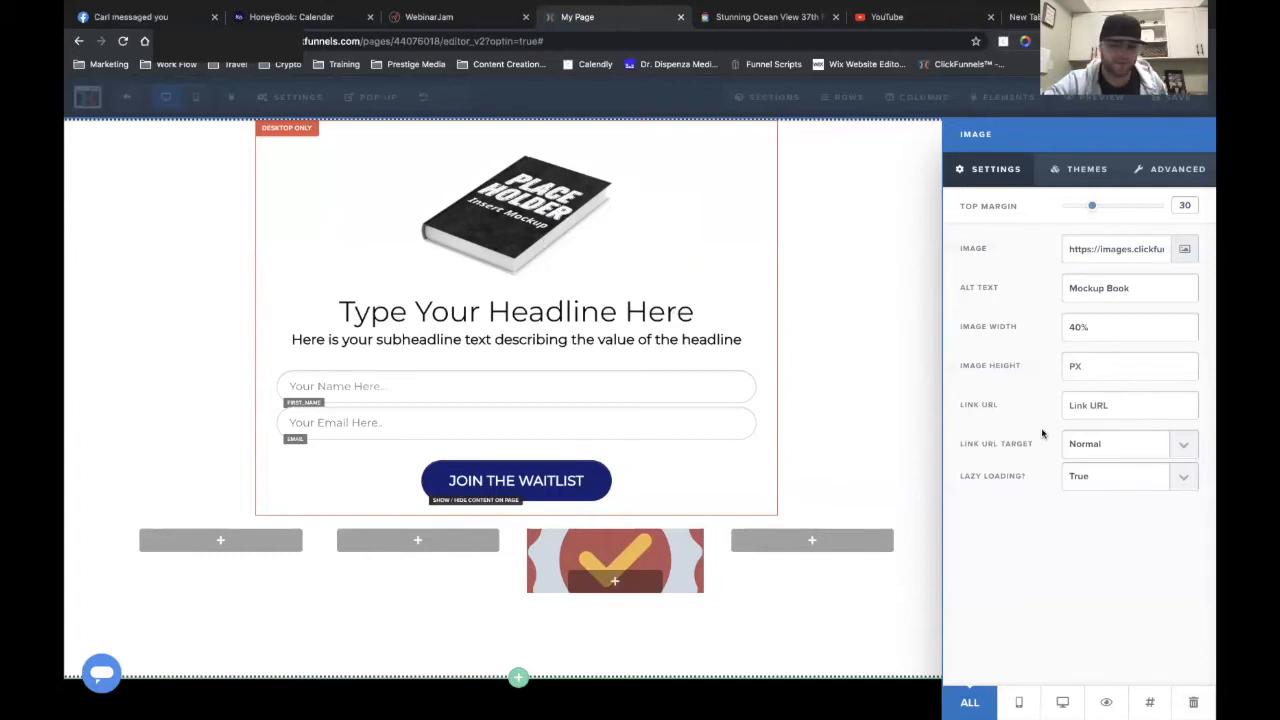
# - Check the book image's link URL target and lazy loading options, and close its settings
pyautogui.click(1092, 449)
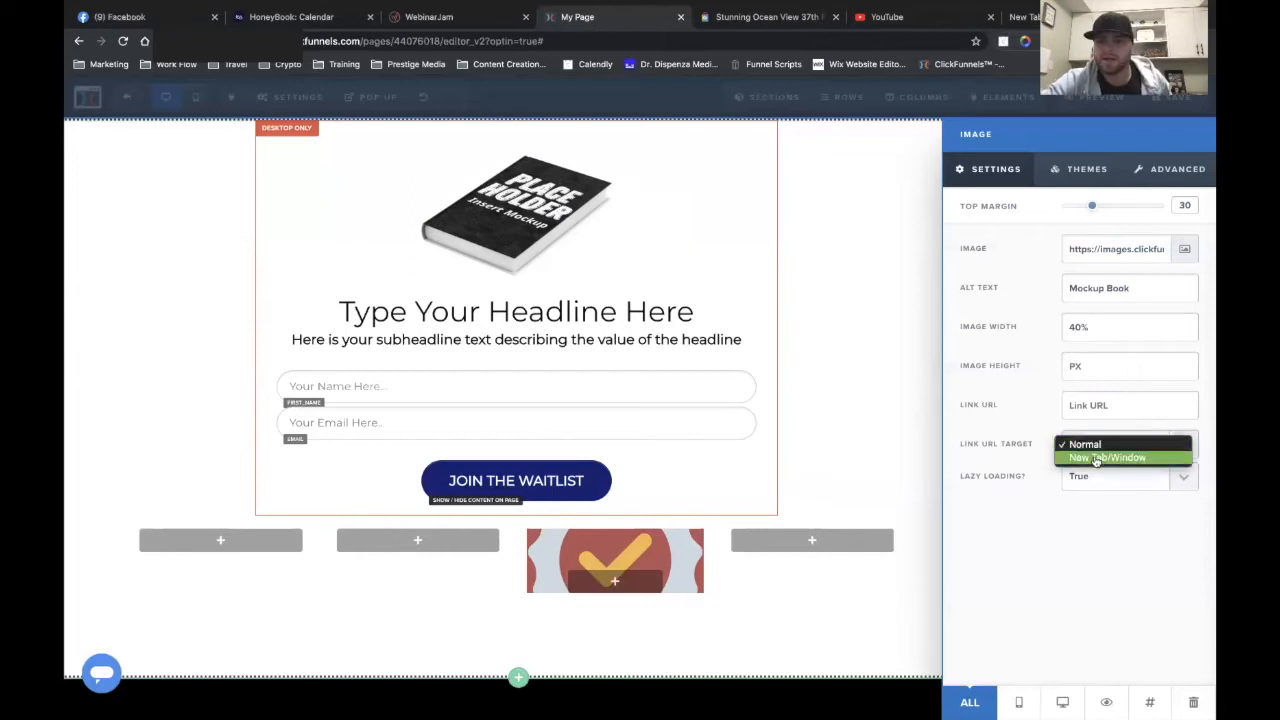
pyautogui.click(1085, 444)
pyautogui.click(1079, 477)
pyautogui.click(1079, 478)
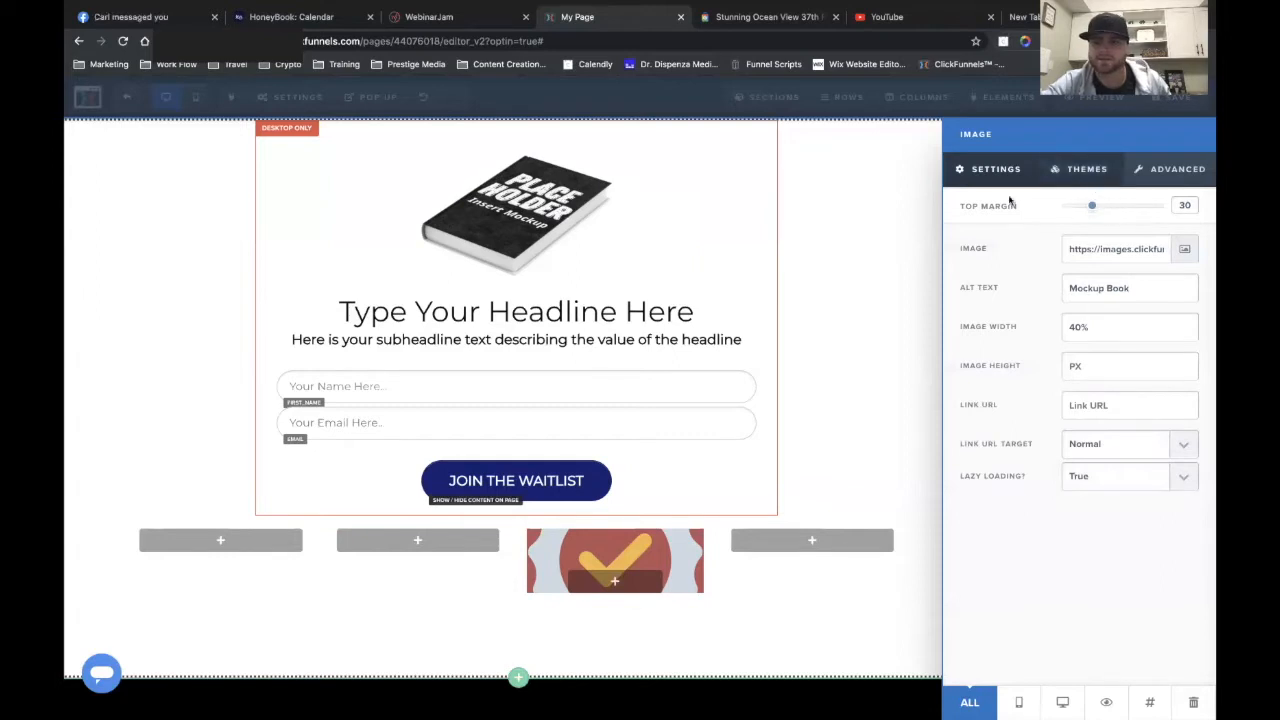
pyautogui.click(768, 210)
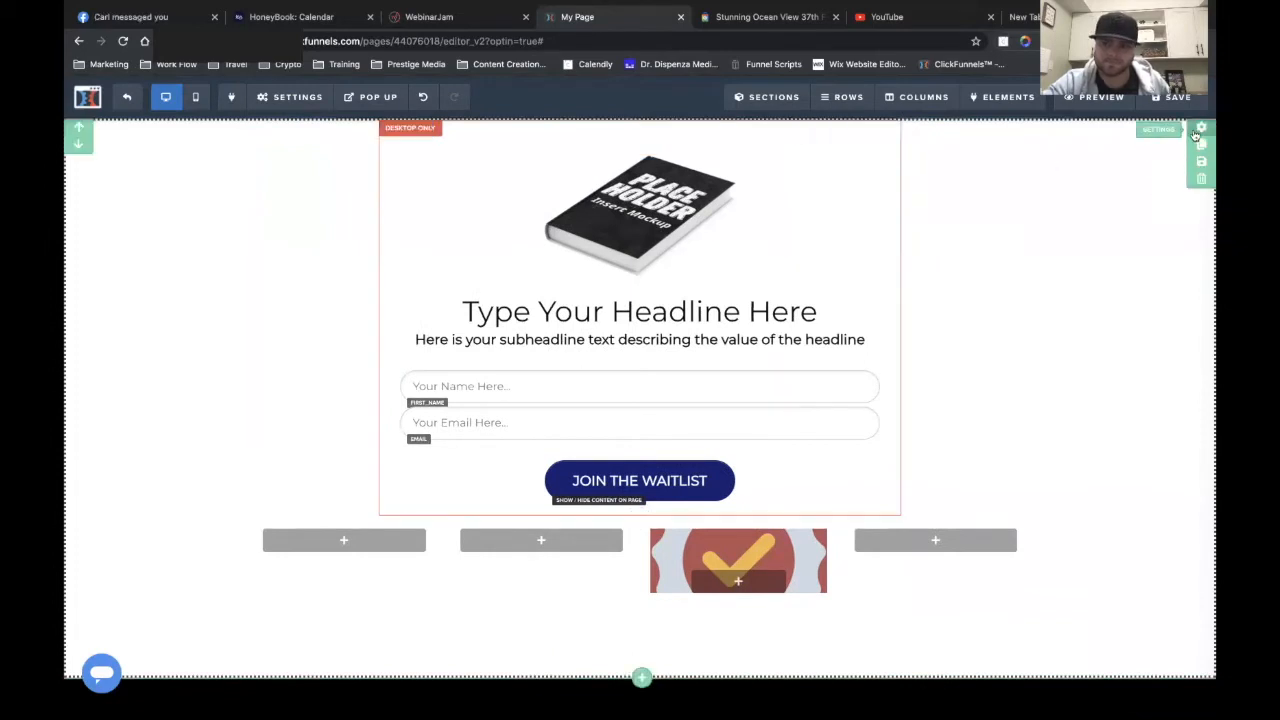
# - In the settings of the section around the page content, try a larger top margin and return it to 0
pyautogui.click(922, 330)
pyautogui.moveTo(1063, 206); pyautogui.dragTo(1132, 205)
pyautogui.moveTo(1014, 209); pyautogui.dragTo(999, 210)
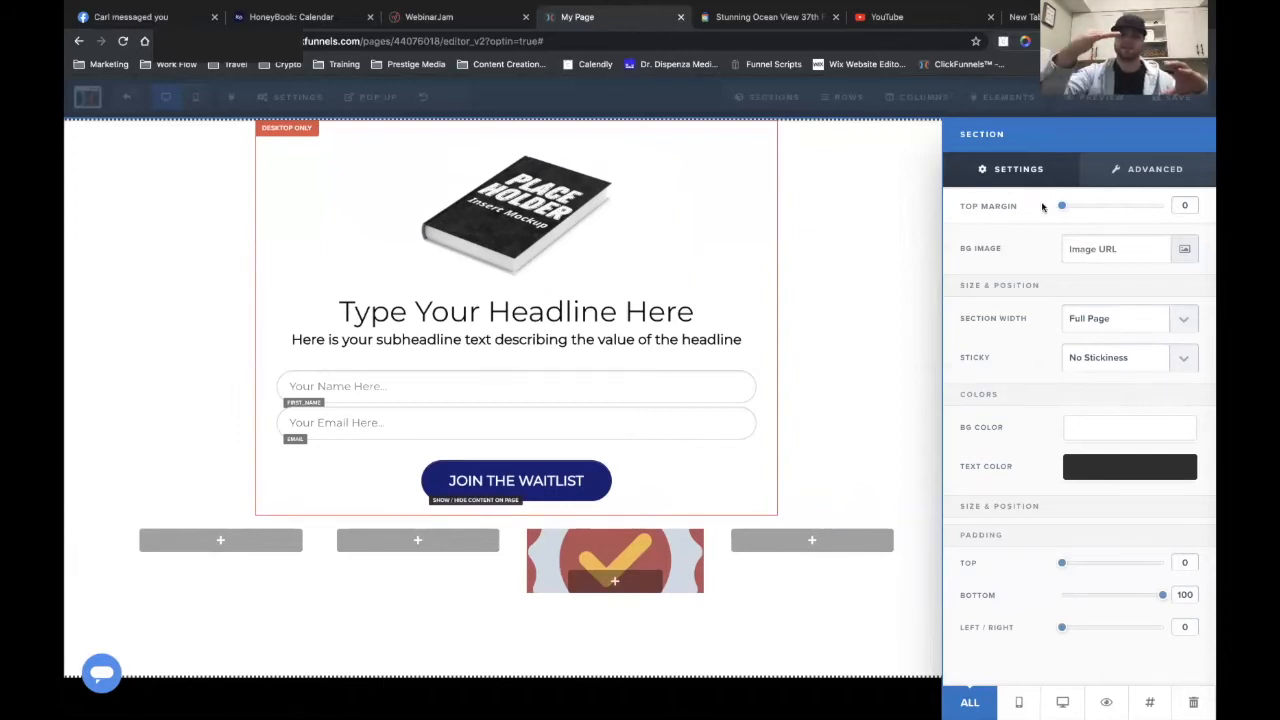
# - Set the section's bottom padding to 95, leaving its top margin and its top and left/right padding at 0
pyautogui.moveTo(1062, 206)
pyautogui.mouseDown()
pyautogui.moveTo(1086, 207)
pyautogui.moveTo(1062, 210)
pyautogui.mouseUp()
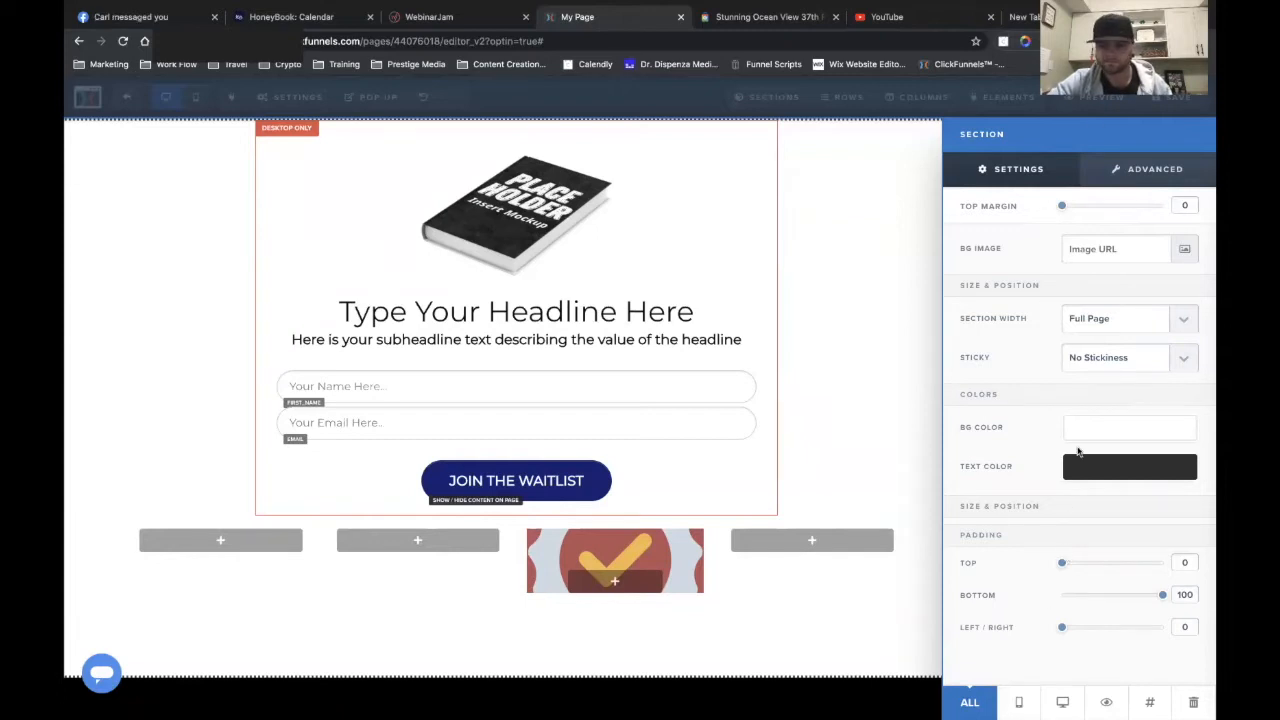
pyautogui.moveTo(1068, 563); pyautogui.dragTo(1046, 587)
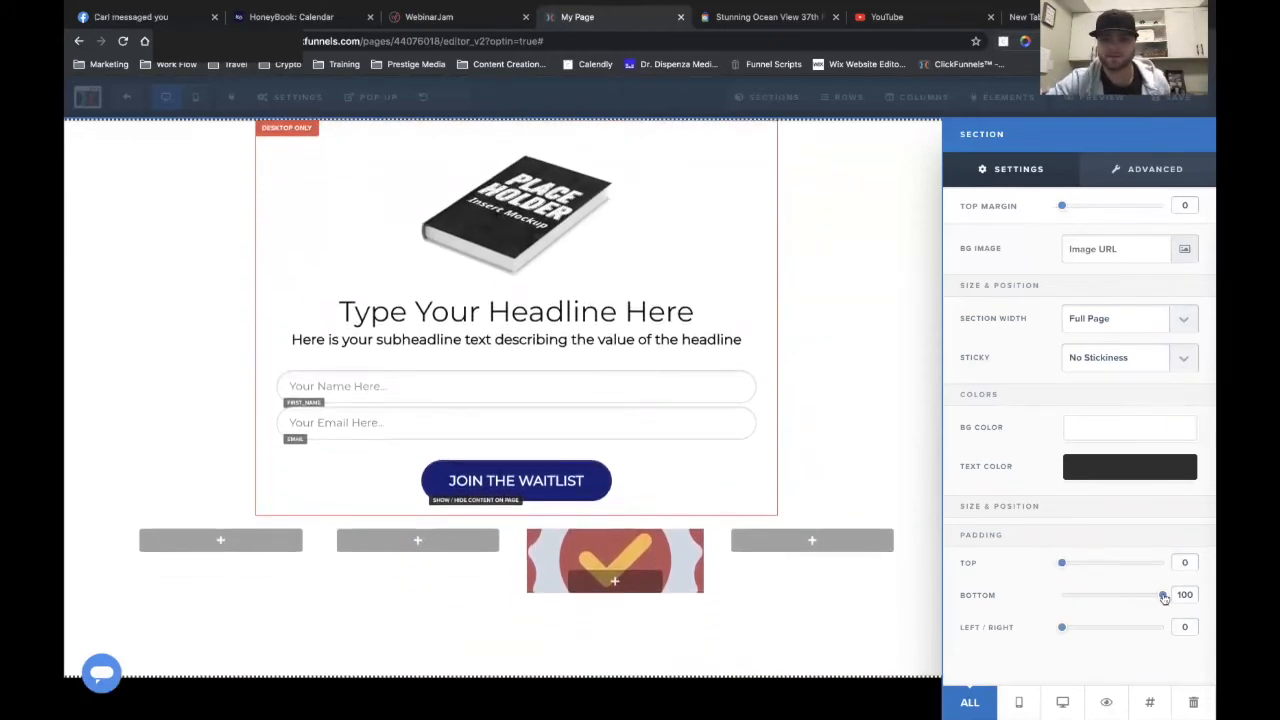
pyautogui.moveTo(1162, 594)
pyautogui.mouseDown()
pyautogui.moveTo(1010, 601)
pyautogui.moveTo(1158, 594)
pyautogui.mouseUp()
pyautogui.moveTo(1064, 628)
pyautogui.mouseDown()
pyautogui.moveTo(1137, 629)
pyautogui.moveTo(1062, 627)
pyautogui.mouseUp()
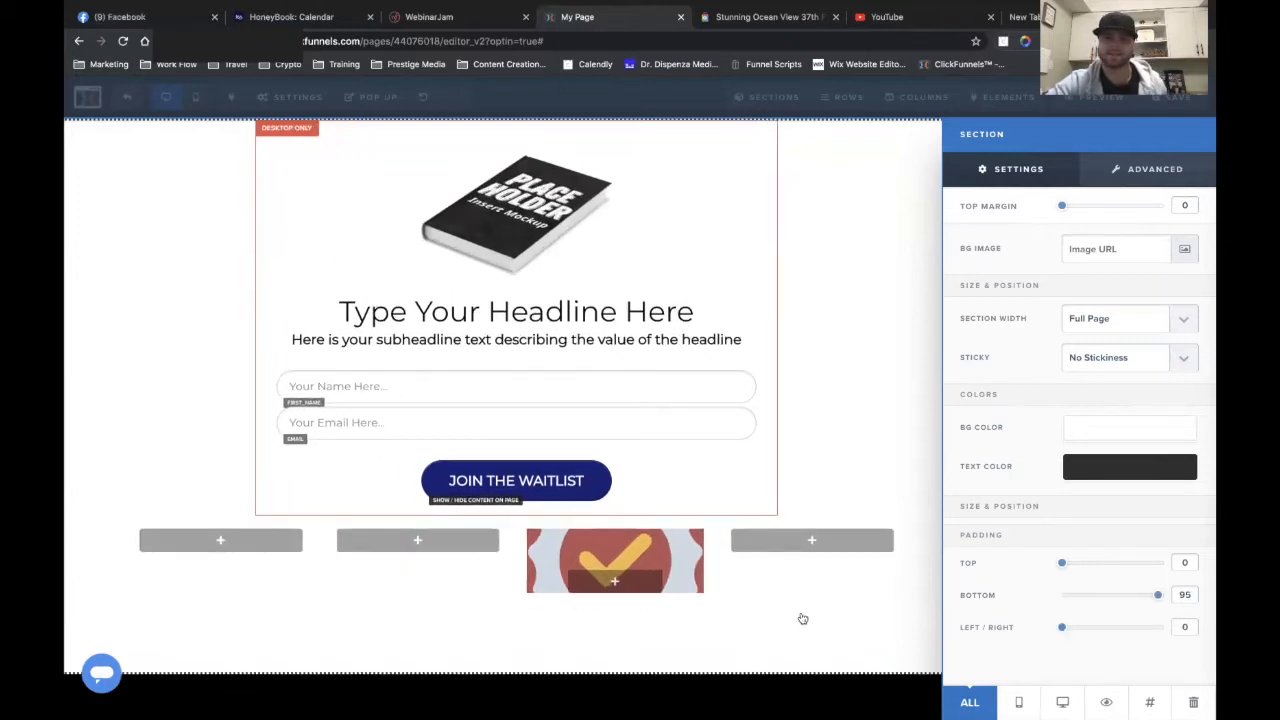
# - Check the section's sticky options without changing the selected one
pyautogui.click(1120, 357)
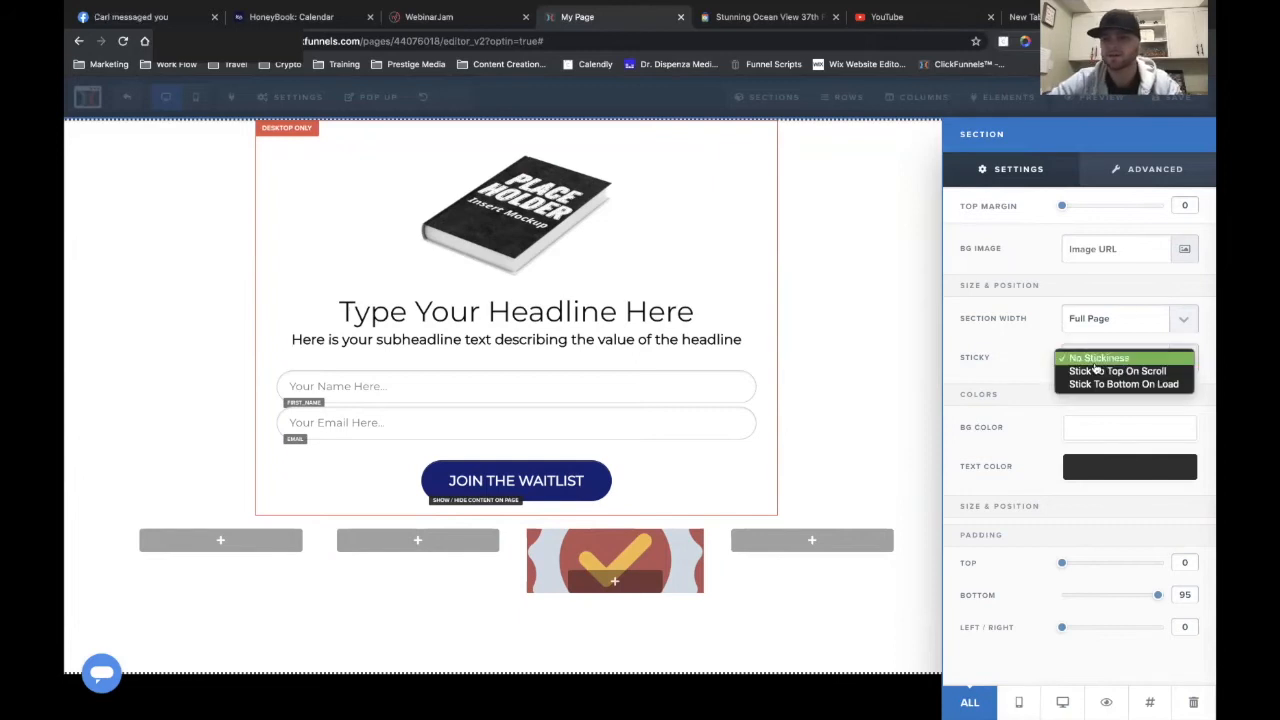
pyautogui.click(1025, 331)
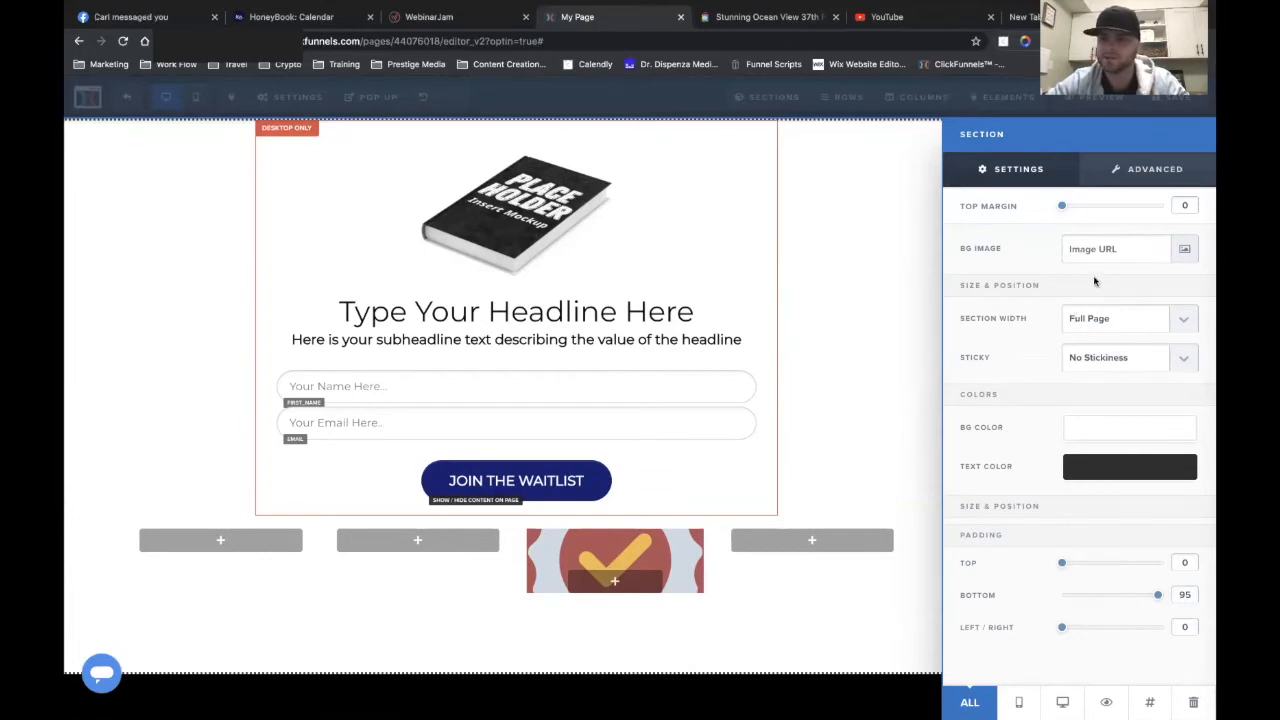
pyautogui.click(1090, 360)
pyautogui.click(1032, 363)
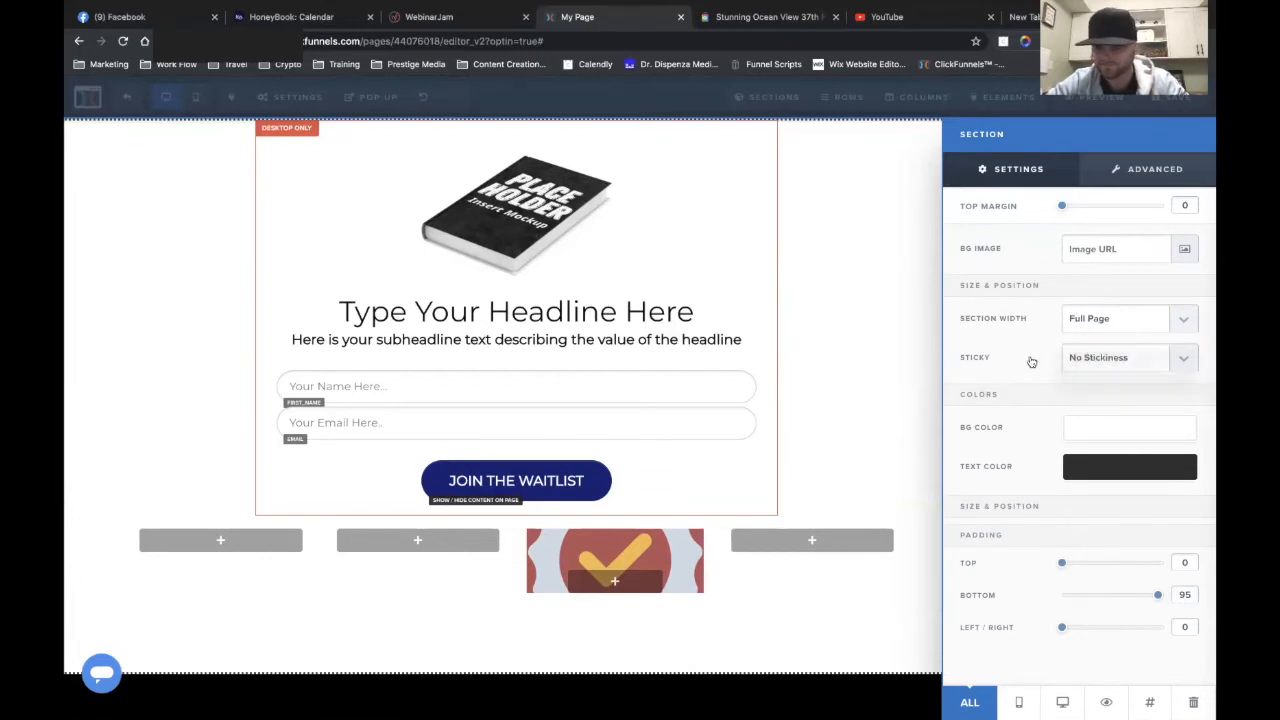
# - In the section's advanced styles, try a corner radius of 75px and close the settings to view the page
pyautogui.click(1132, 175)
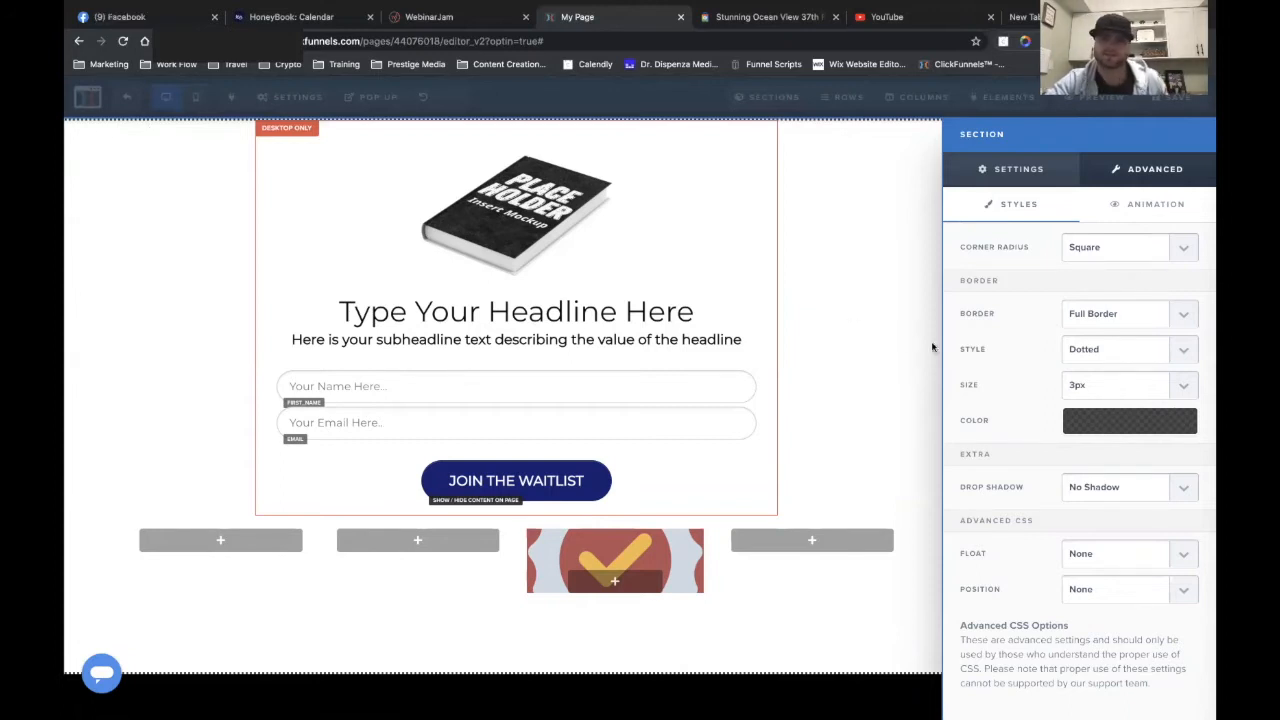
pyautogui.click(1108, 246)
pyautogui.click(1103, 338)
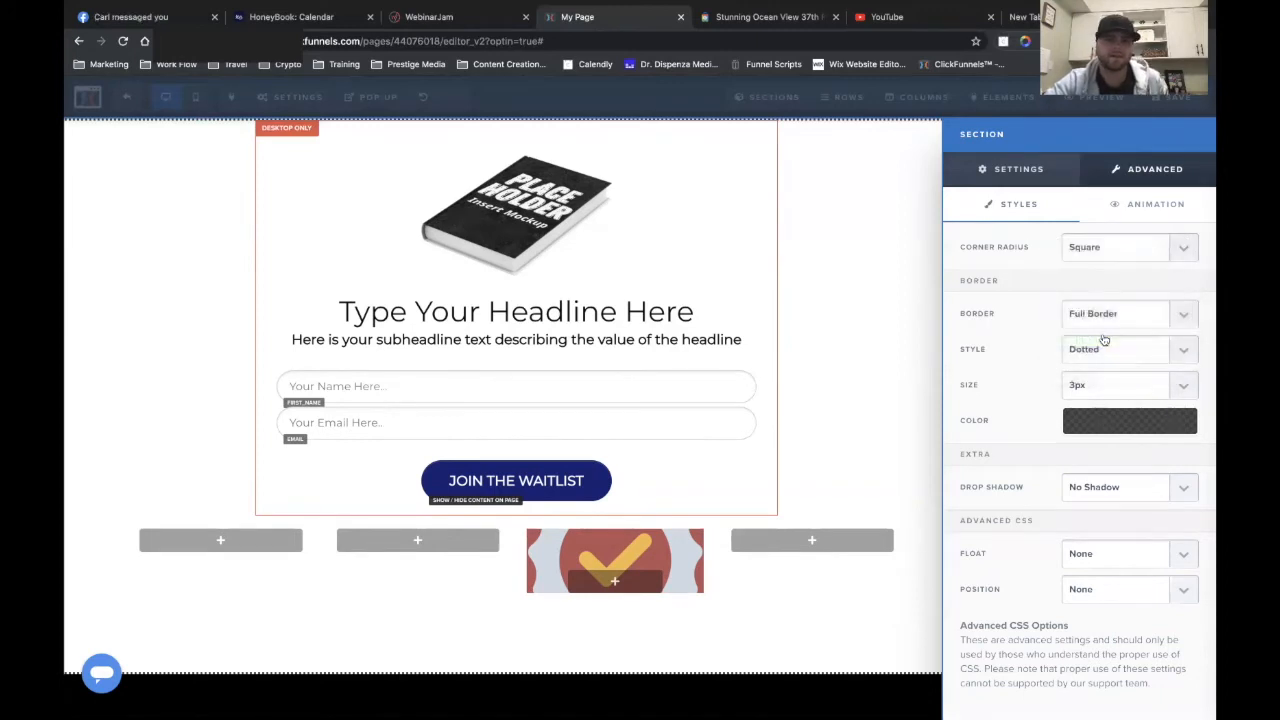
pyautogui.click(922, 245)
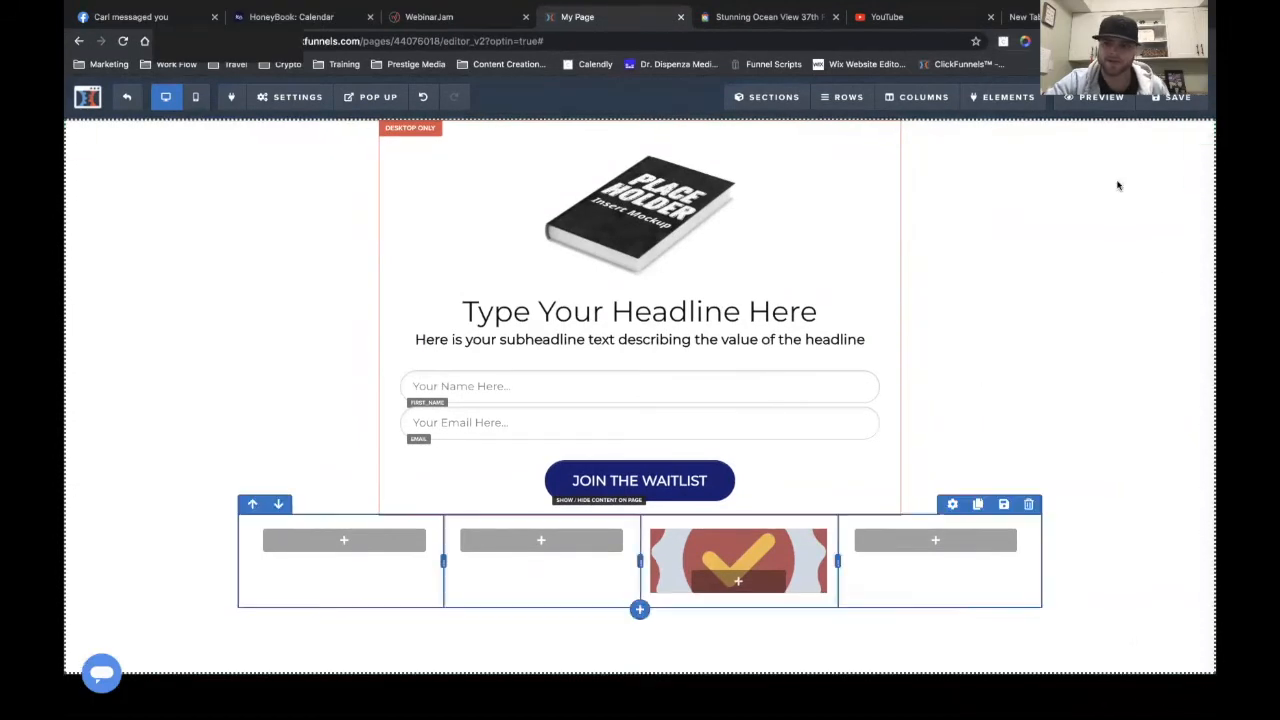
# - Reopen the section's advanced styles, look through the rounded edges options, and return the corner radius to Square
pyautogui.click(1201, 131)
pyautogui.click(1140, 169)
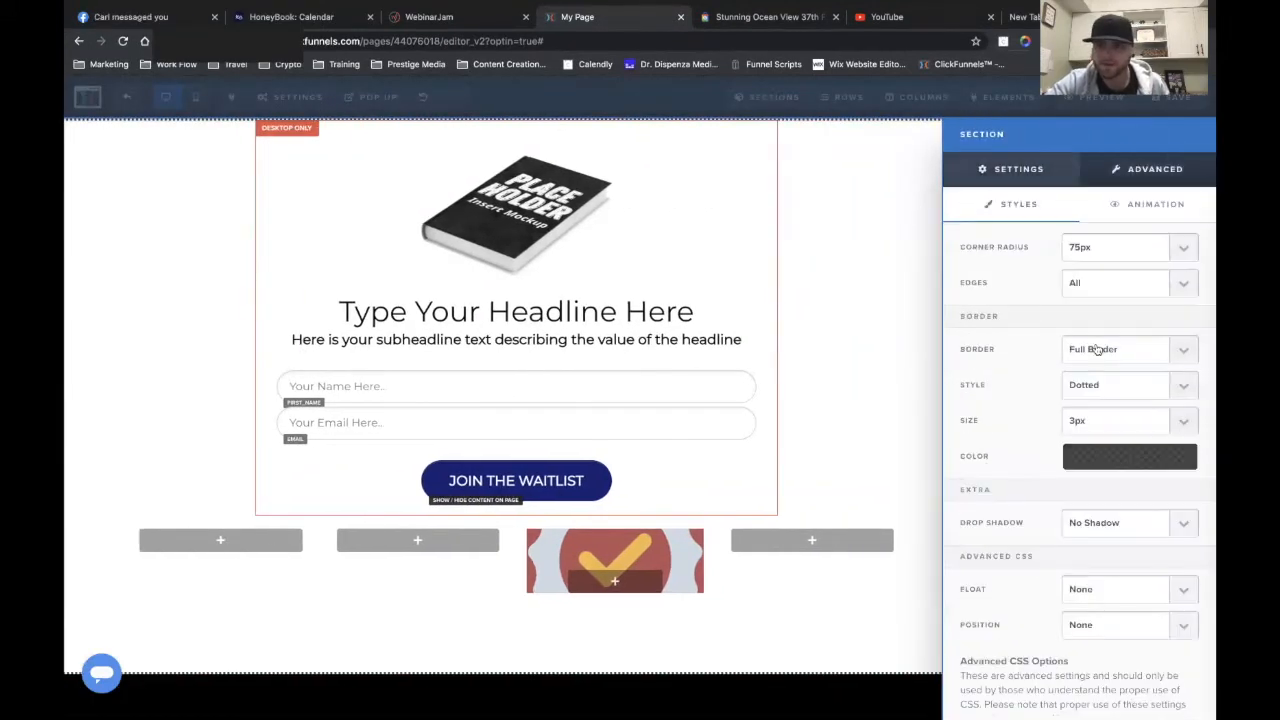
pyautogui.click(1110, 283)
pyautogui.click(1098, 298)
pyautogui.click(1095, 288)
pyautogui.click(1092, 300)
pyautogui.click(1081, 282)
pyautogui.click(1077, 256)
pyautogui.click(1080, 250)
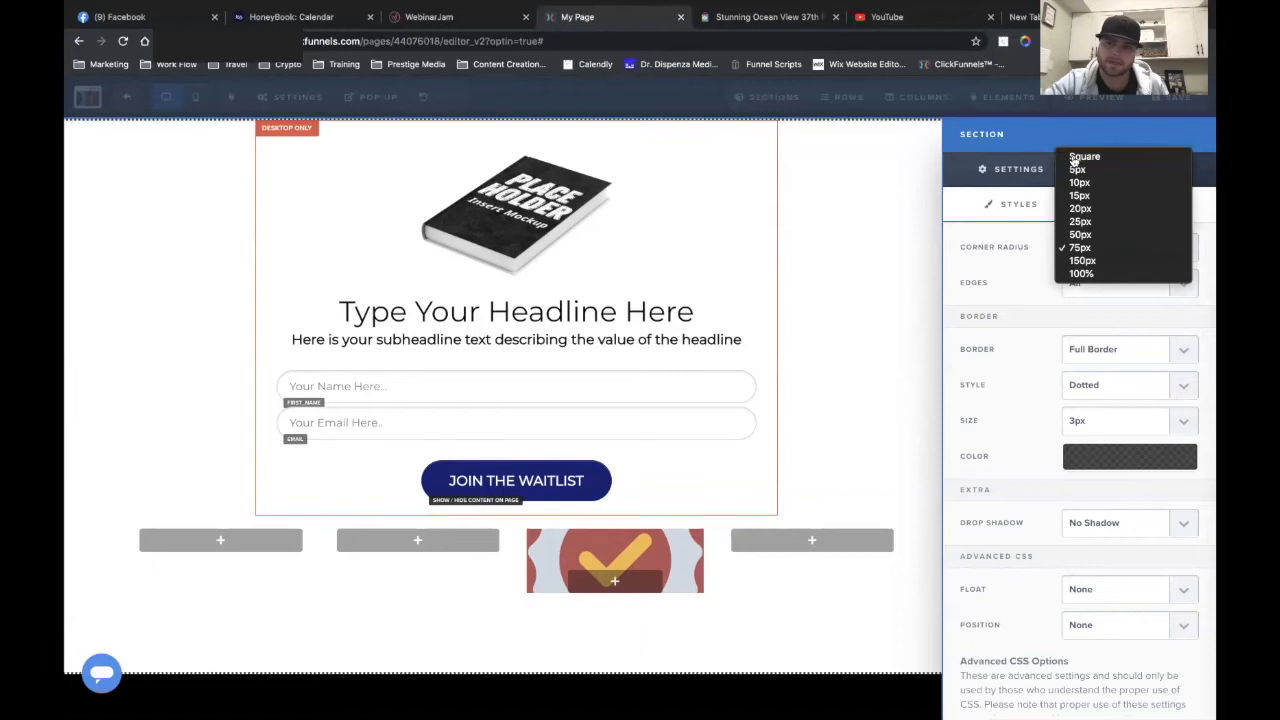
pyautogui.click(1084, 157)
# - Look through the section's border placement options and try the Solid and Dashed border styles
pyautogui.click(1097, 320)
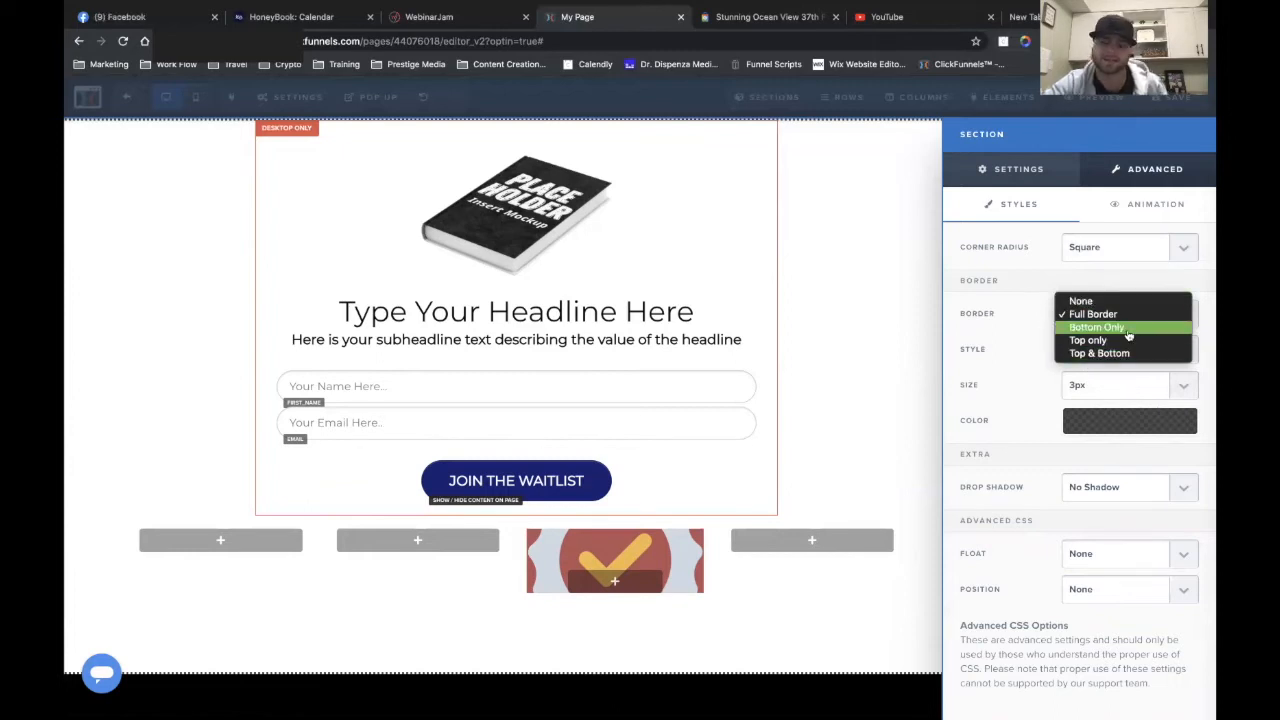
pyautogui.click(1028, 390)
pyautogui.click(1095, 363)
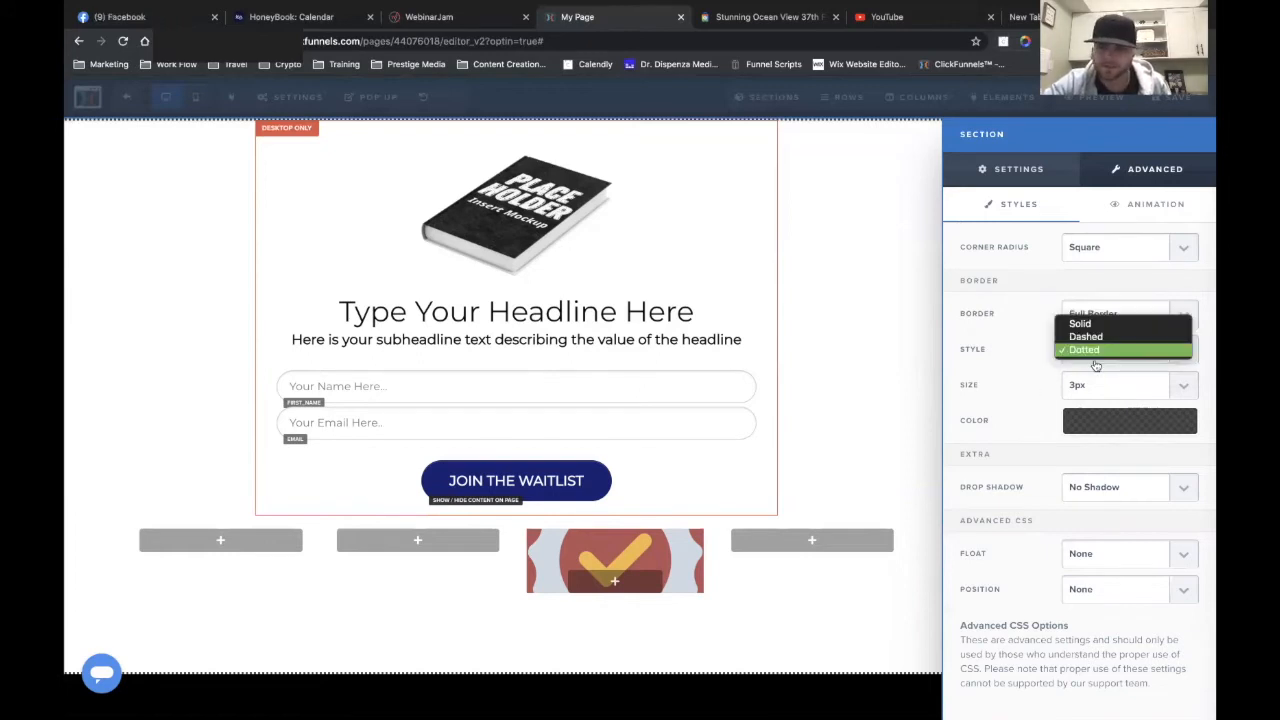
pyautogui.click(1085, 324)
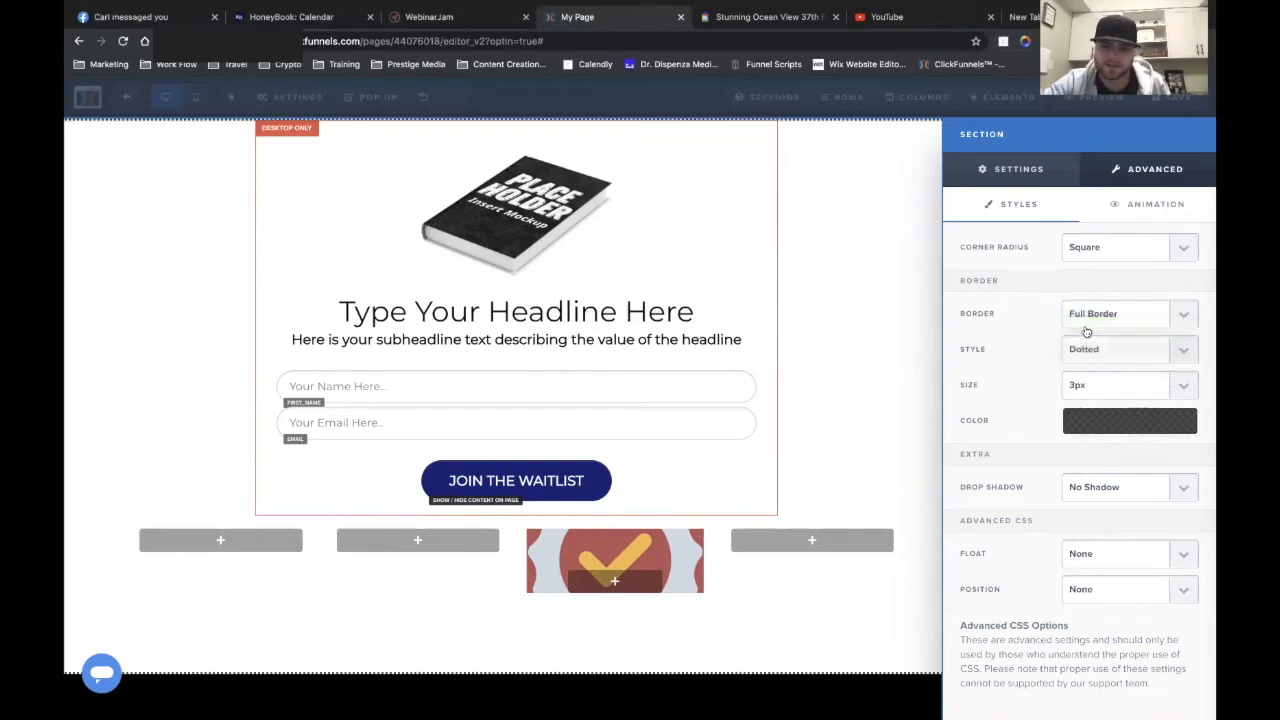
pyautogui.click(1087, 347)
pyautogui.click(1083, 366)
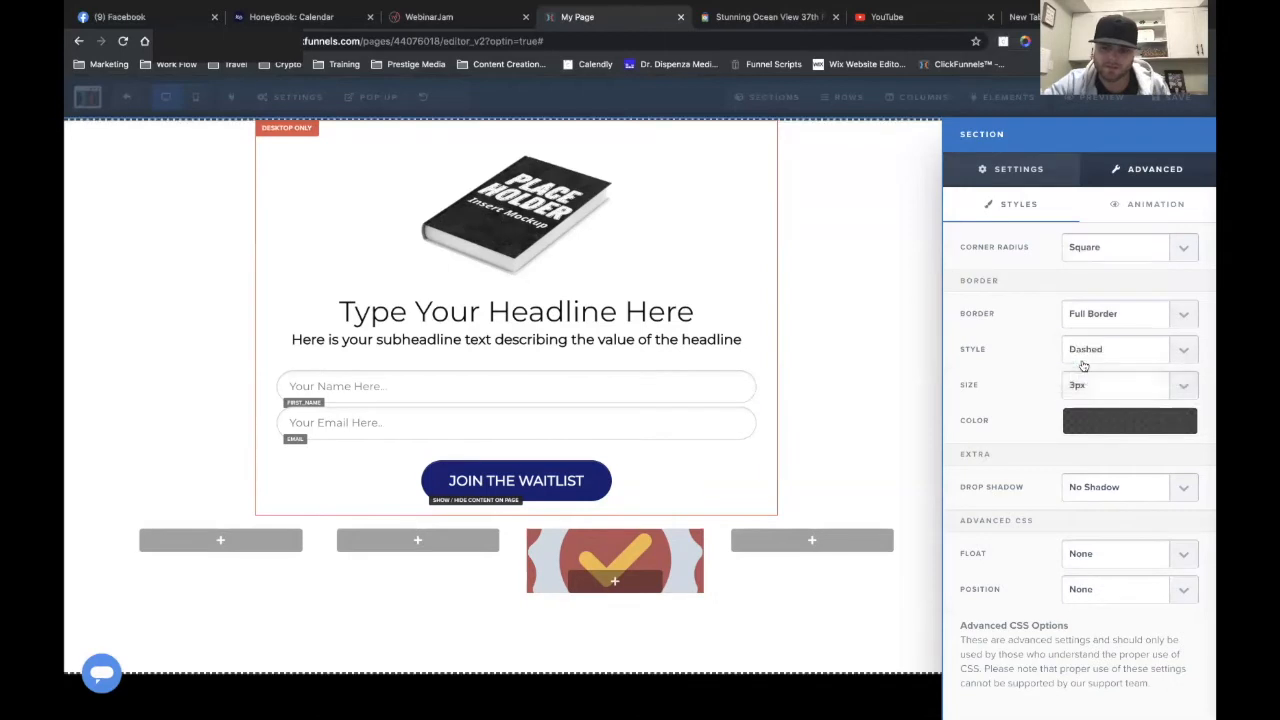
# - Set the section border's style to Dotted and its size to 10px
pyautogui.click(1085, 384)
pyautogui.click(1047, 358)
pyautogui.click(1086, 357)
pyautogui.click(1084, 364)
pyautogui.click(1085, 384)
pyautogui.click(1122, 617)
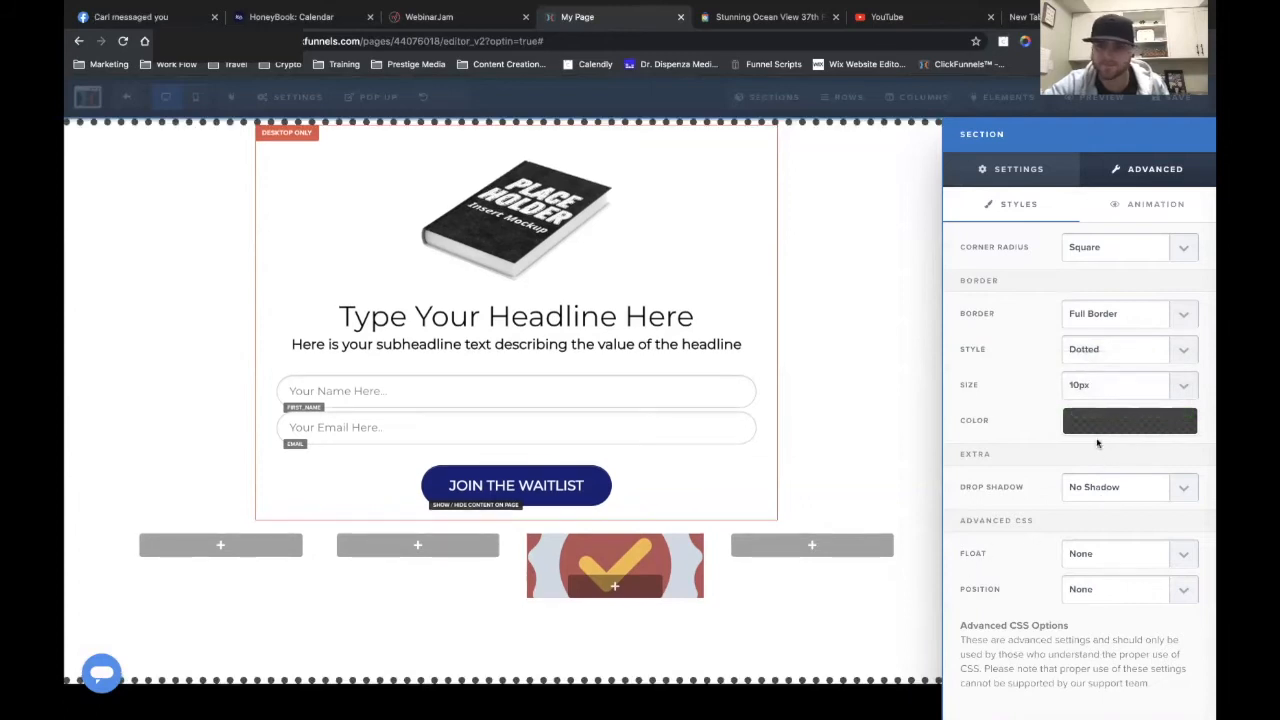
# - Change the section border's color to a reddish brown
pyautogui.click(1095, 432)
pyautogui.click(1114, 518)
pyautogui.click(975, 381)
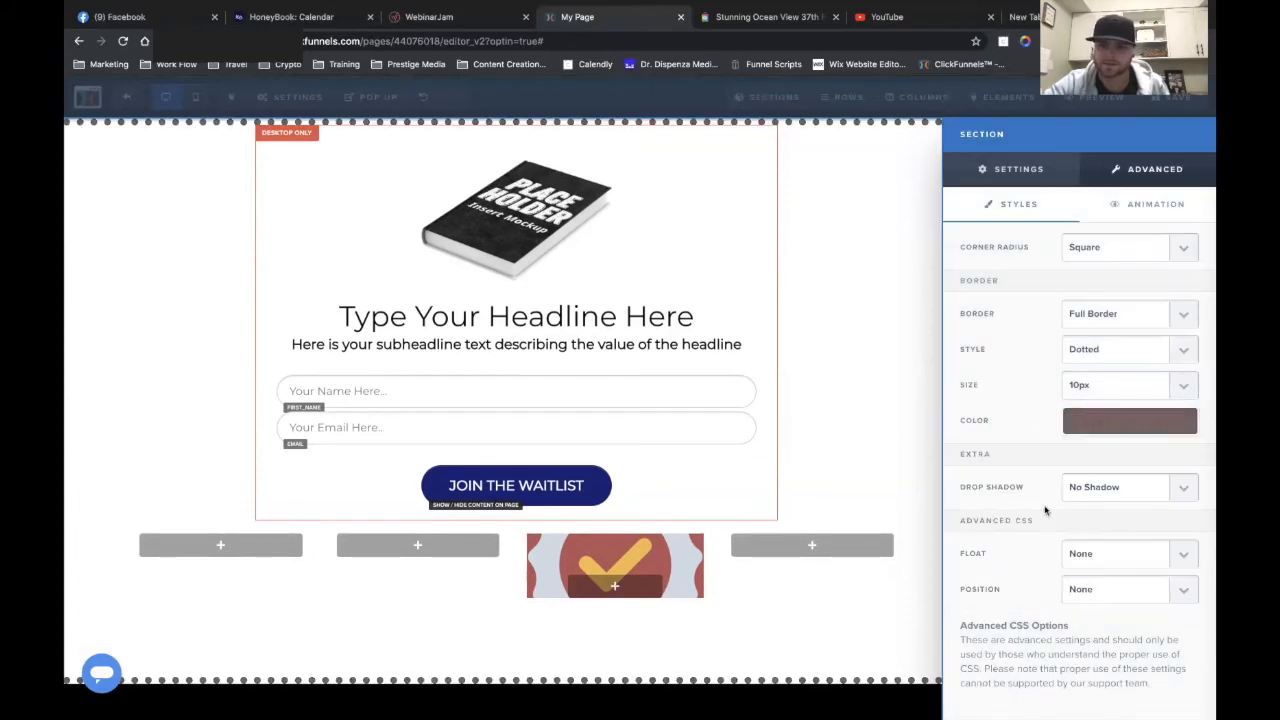
# - Try a 40% Drop Shadow on the section, and switch it to 30% Inner Shadow
pyautogui.click(1110, 487)
pyautogui.click(1085, 552)
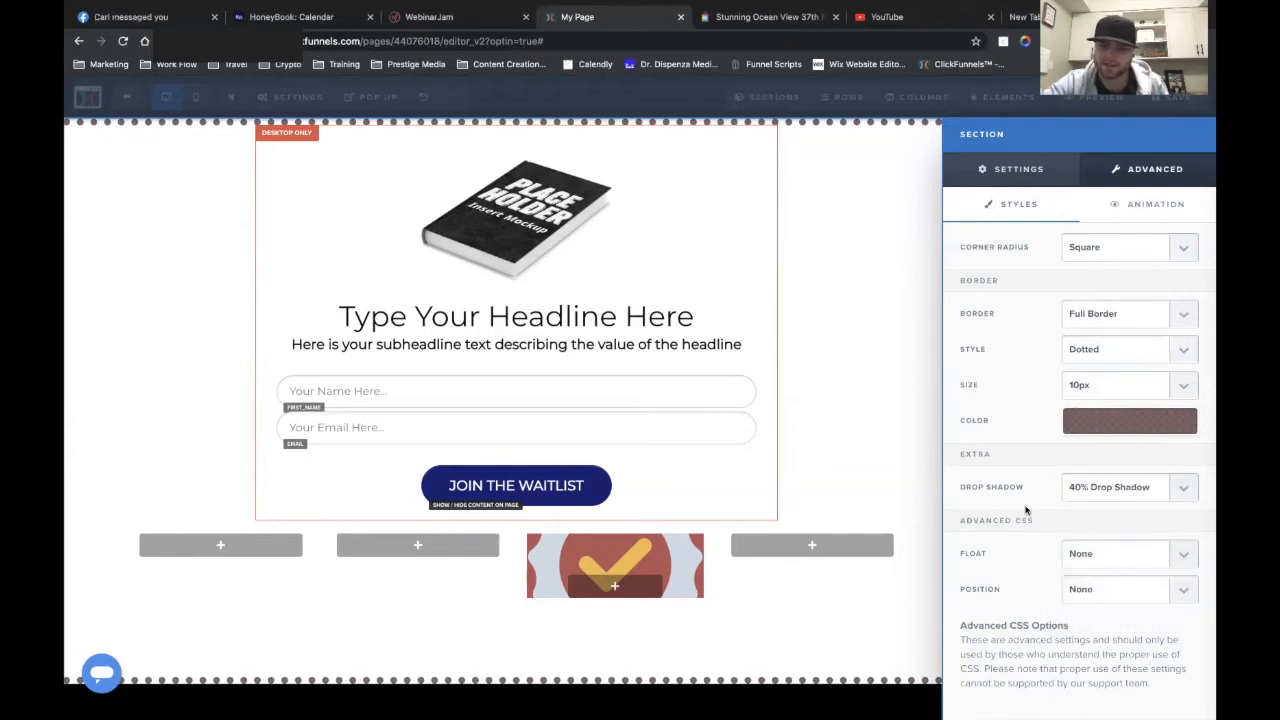
pyautogui.scroll(-1, 1100, 512)
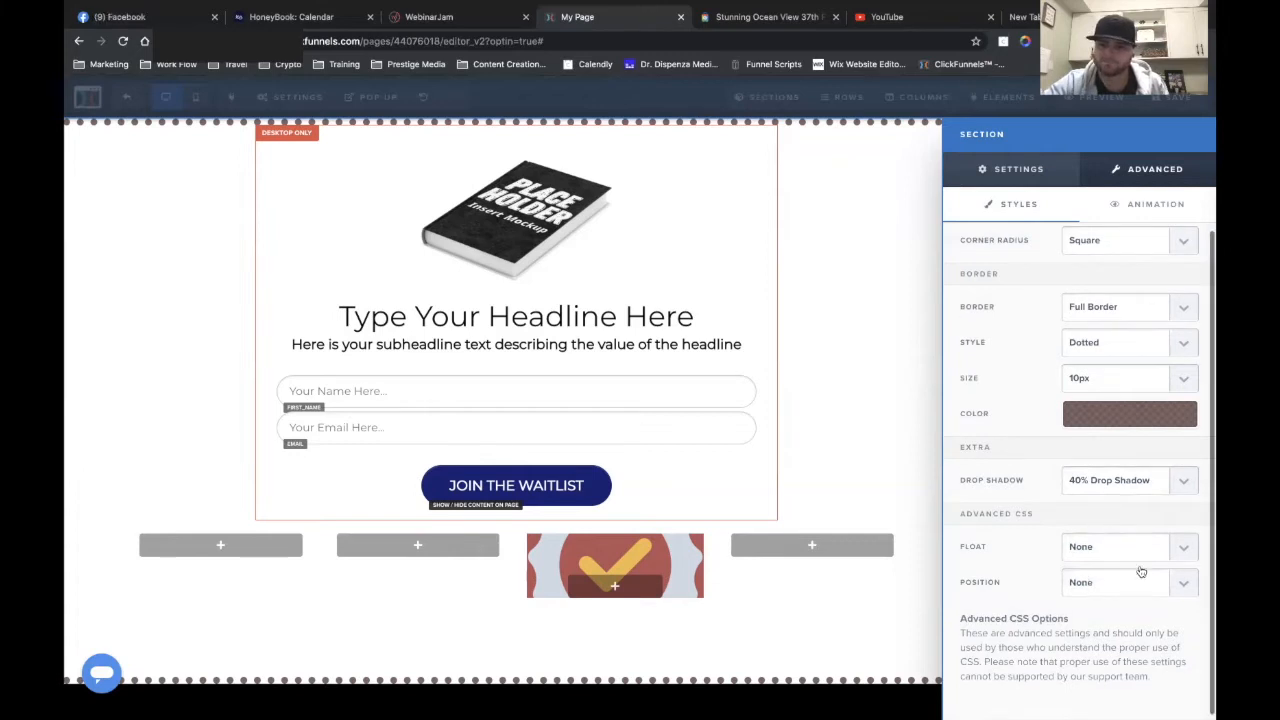
pyautogui.click(1112, 478)
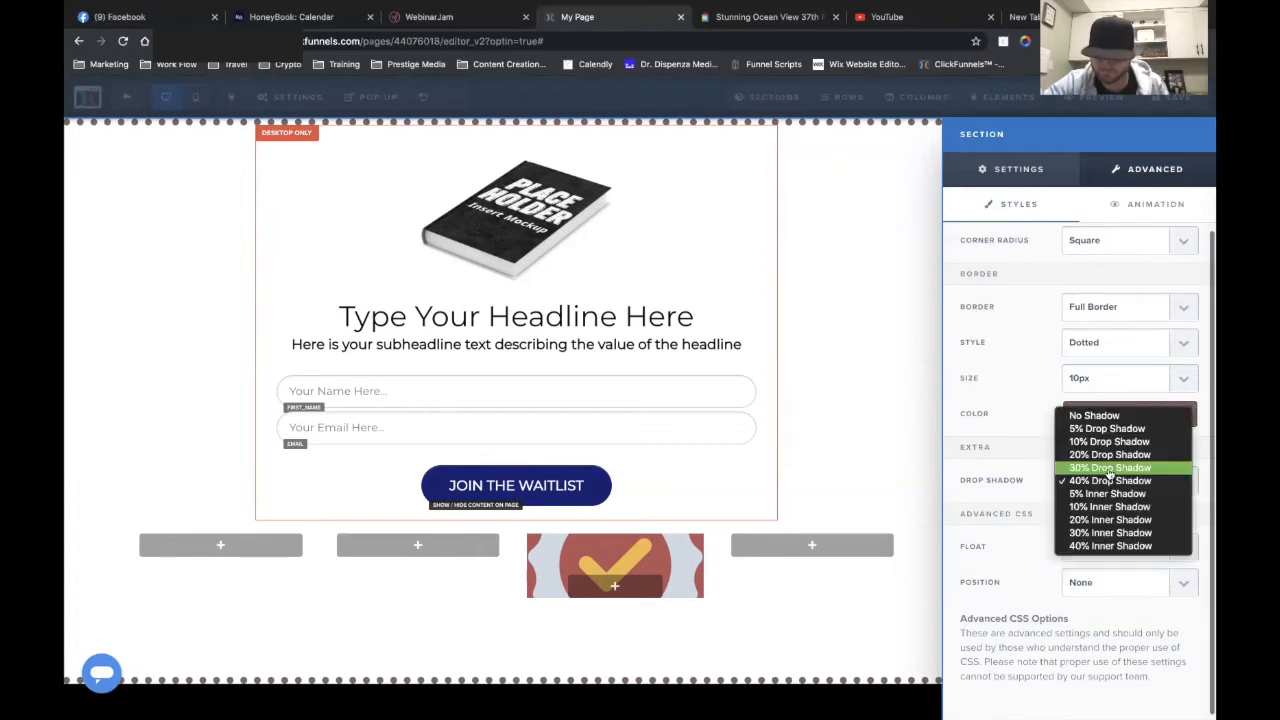
pyautogui.click(1111, 533)
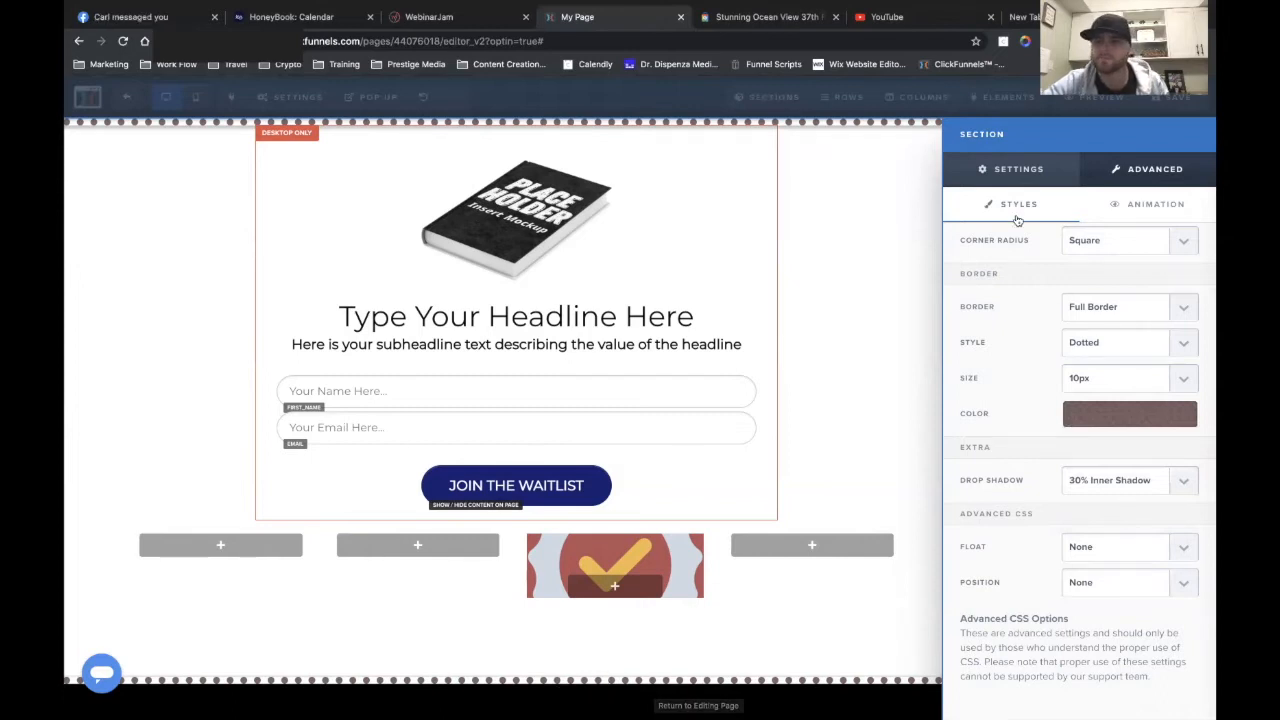
# - Review the section's general settings and its timed delay and animation options, and close the settings
pyautogui.click(1012, 164)
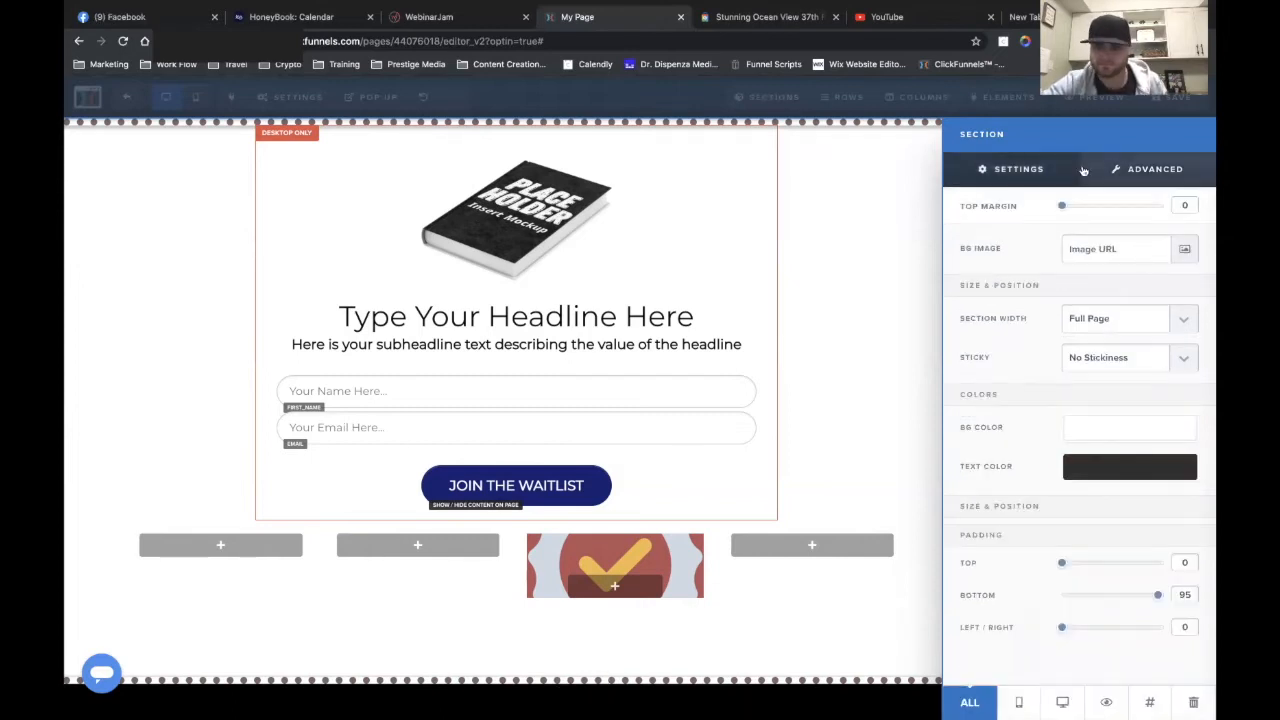
pyautogui.click(1140, 170)
pyautogui.click(1112, 206)
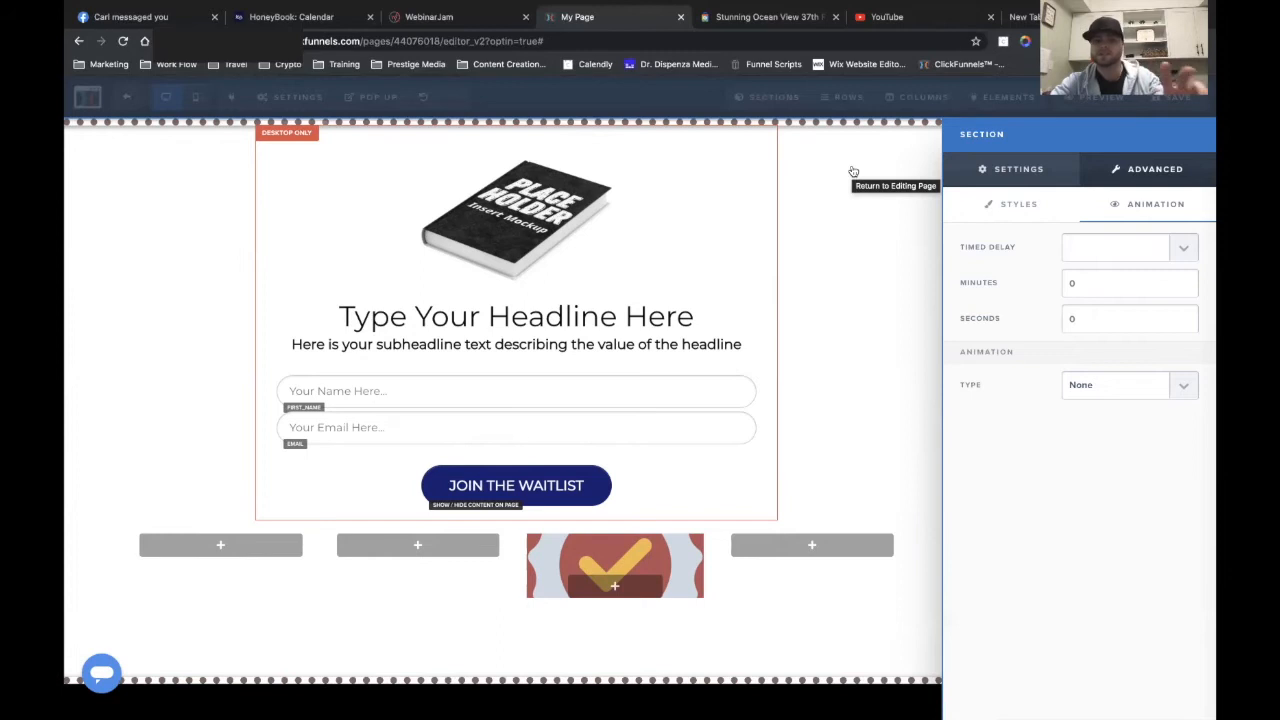
pyautogui.click(835, 318)
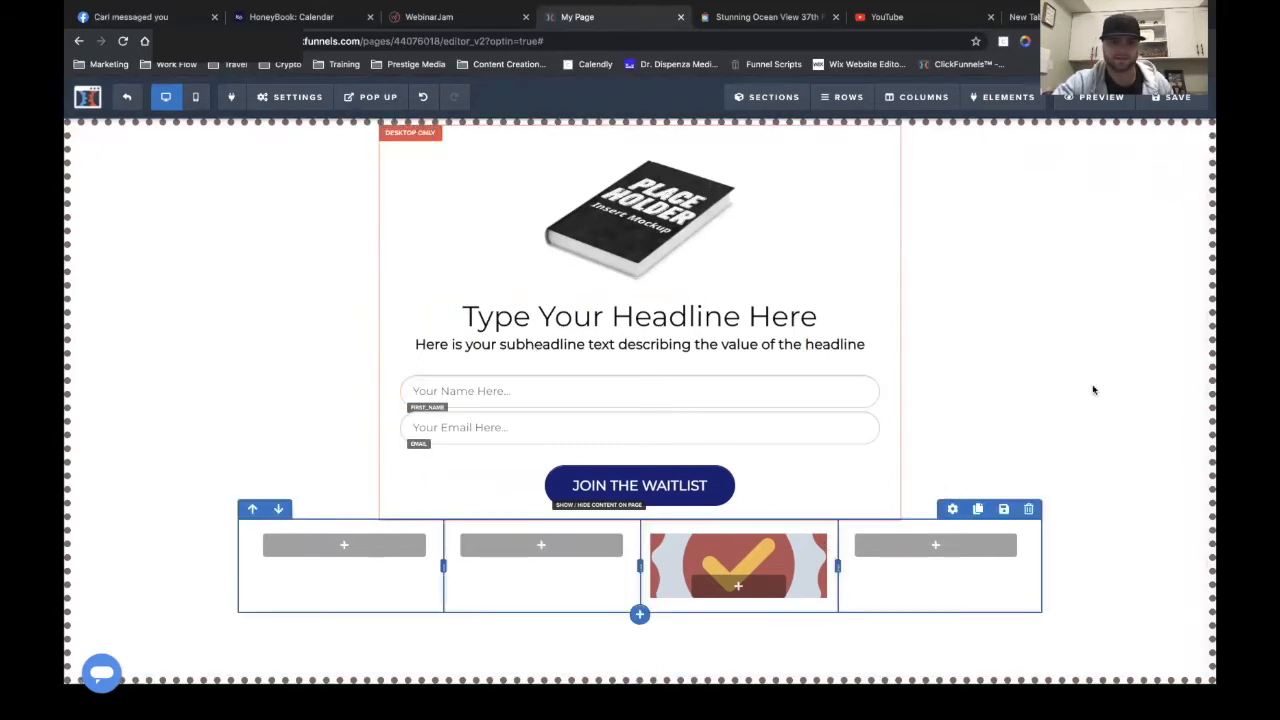
# - In the section's advanced styles, set the border to None and the drop shadow to No Shadow, and close the settings
pyautogui.click(1201, 128)
pyautogui.click(1142, 168)
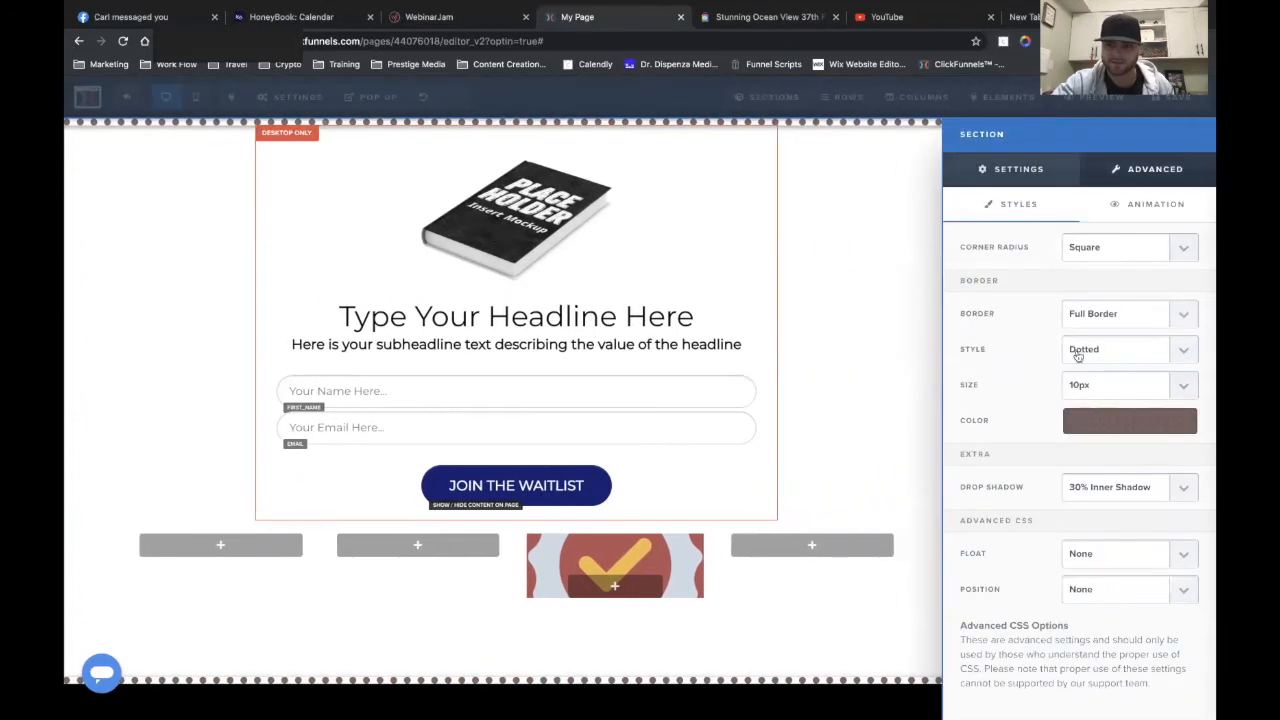
pyautogui.click(1090, 321)
pyautogui.click(1073, 292)
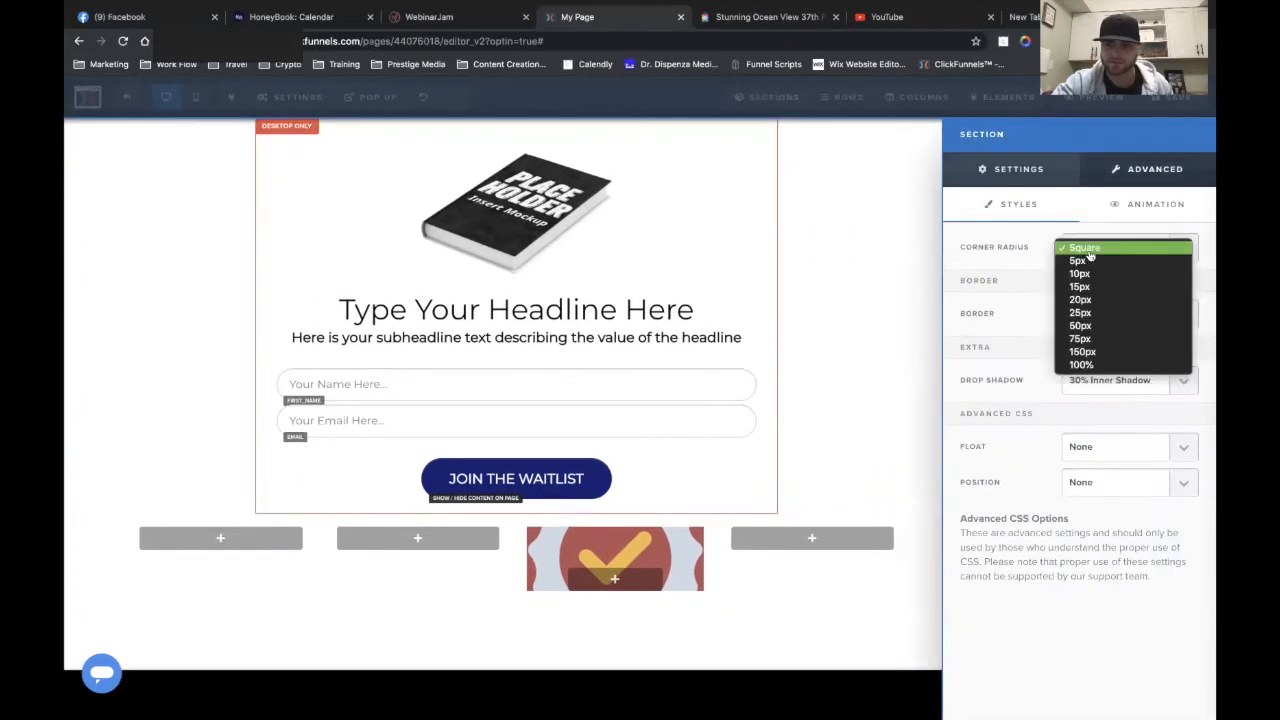
pyautogui.click(1092, 386)
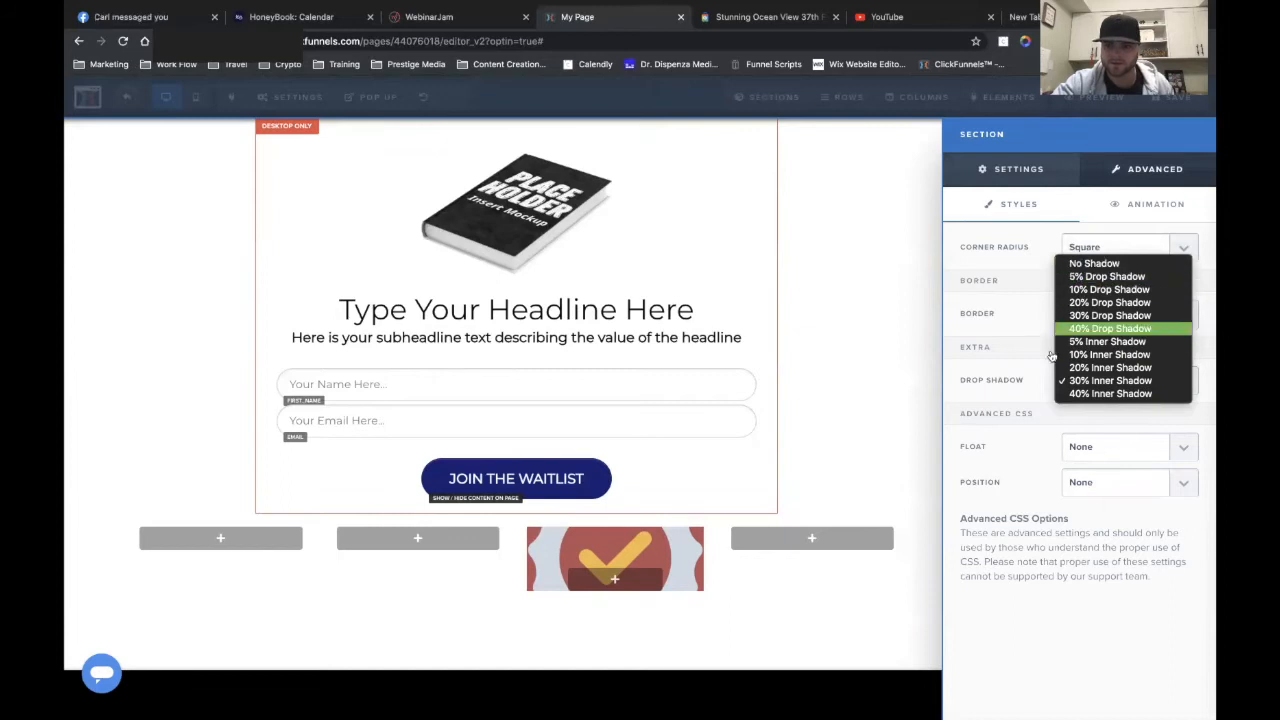
pyautogui.click(1081, 265)
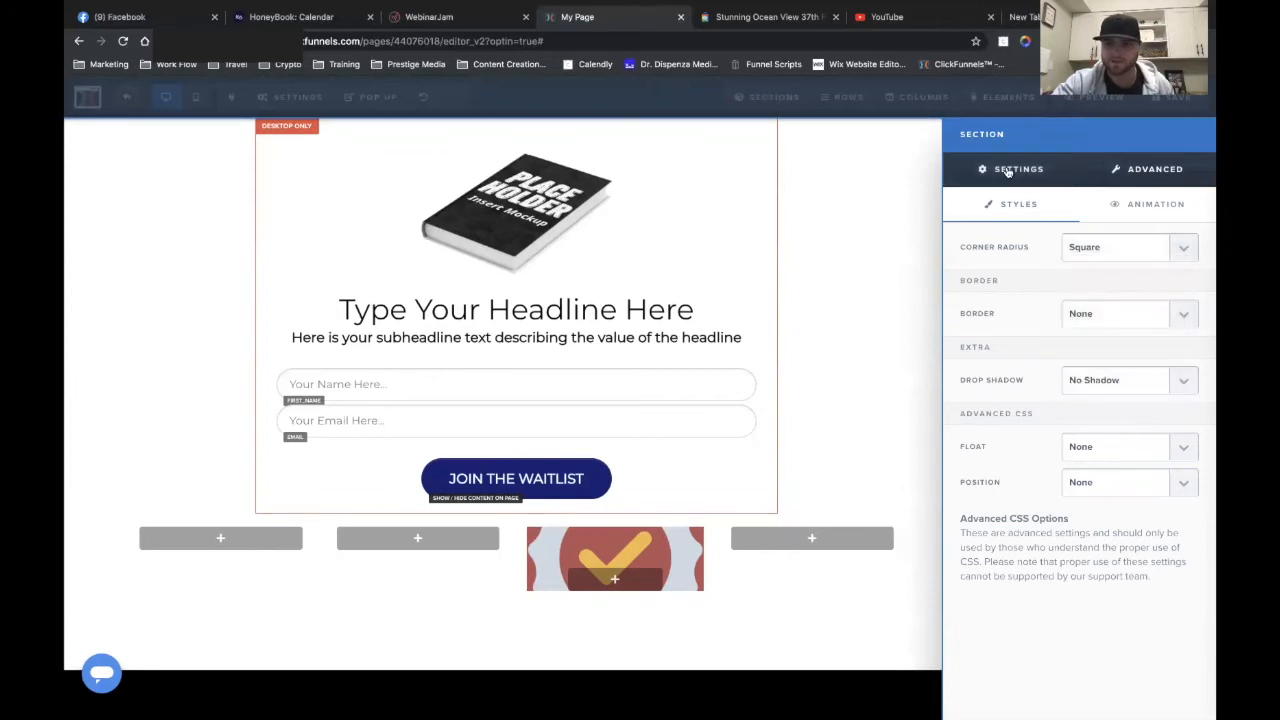
pyautogui.click(808, 349)
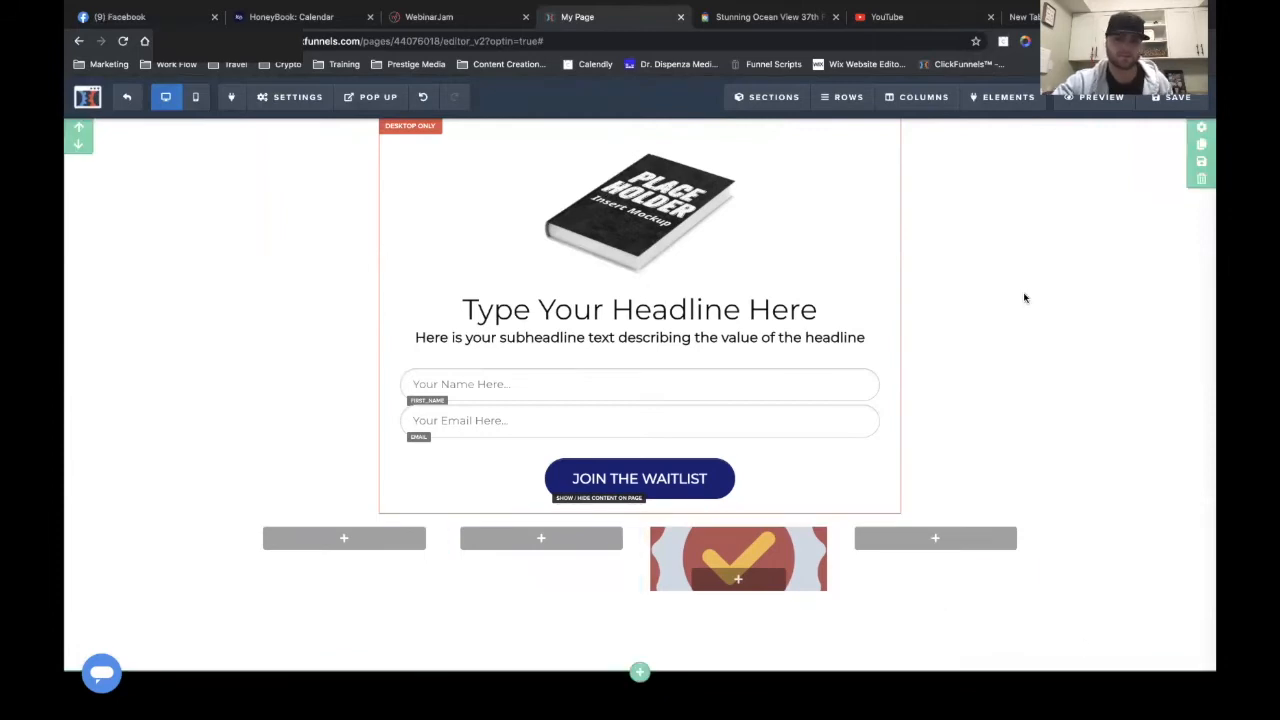
# - Increase the book image's top margin and close its settings
pyautogui.click(640, 210)
pyautogui.moveTo(1093, 205); pyautogui.dragTo(1143, 205)
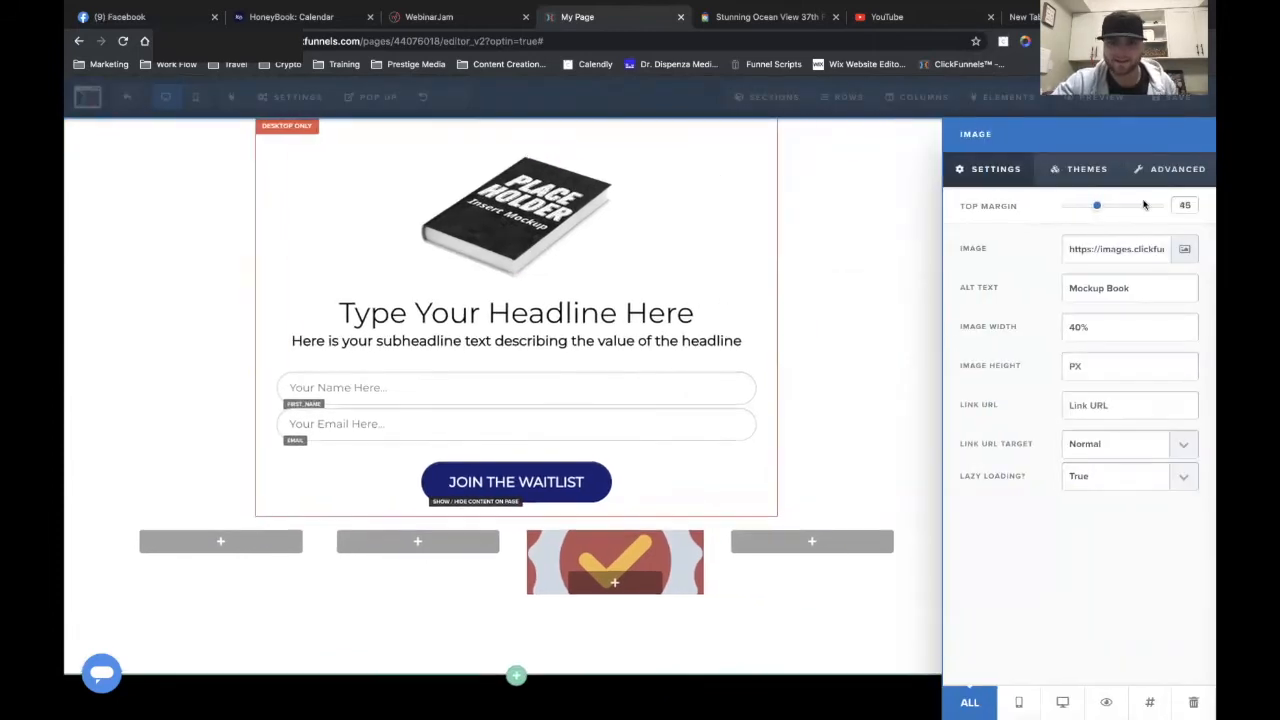
pyautogui.click(926, 249)
# - Set the top margin of the one-column row holding the optin form to 40 and its width to 40%
pyautogui.click(813, 129)
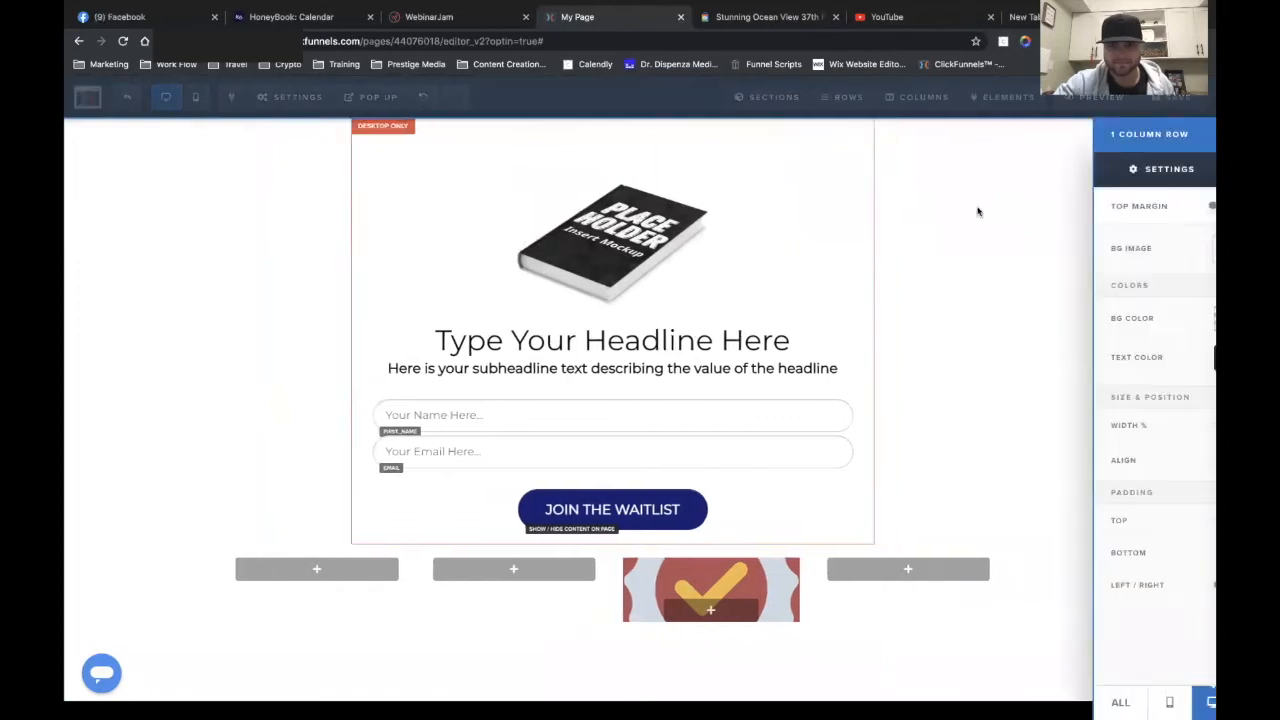
pyautogui.moveTo(1055, 206); pyautogui.dragTo(1102, 206)
pyautogui.click(769, 255)
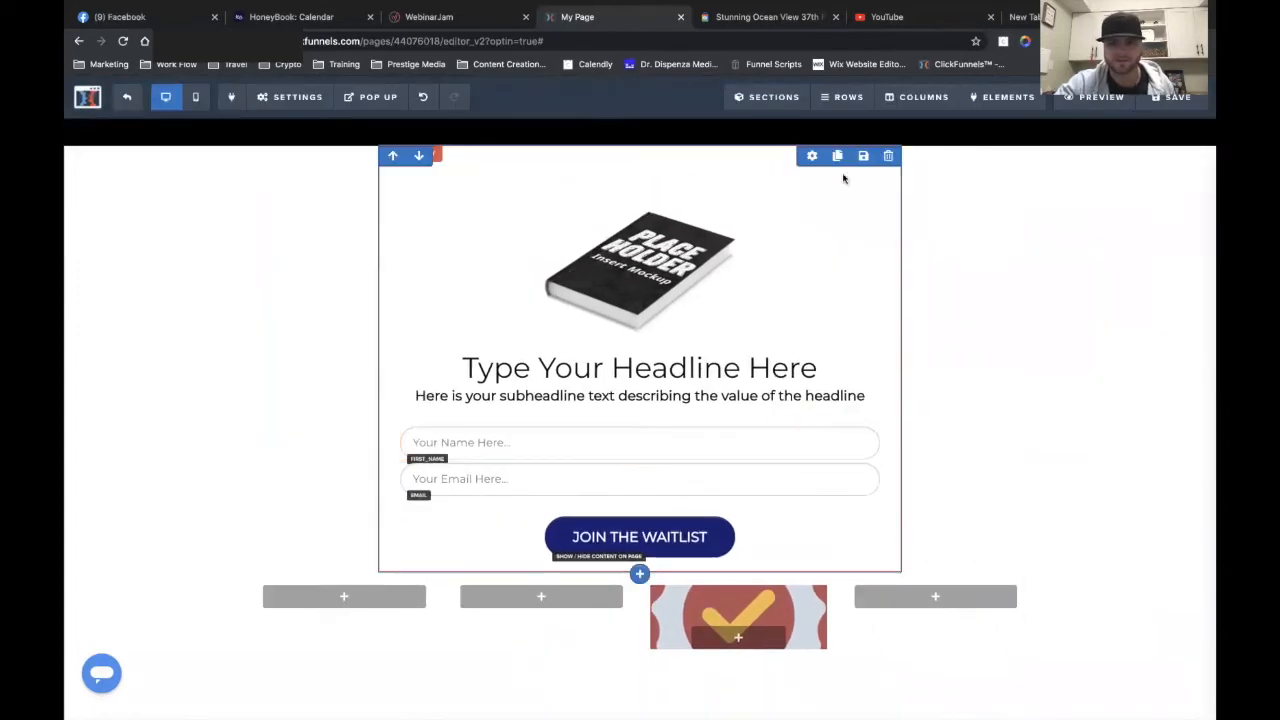
pyautogui.click(862, 219)
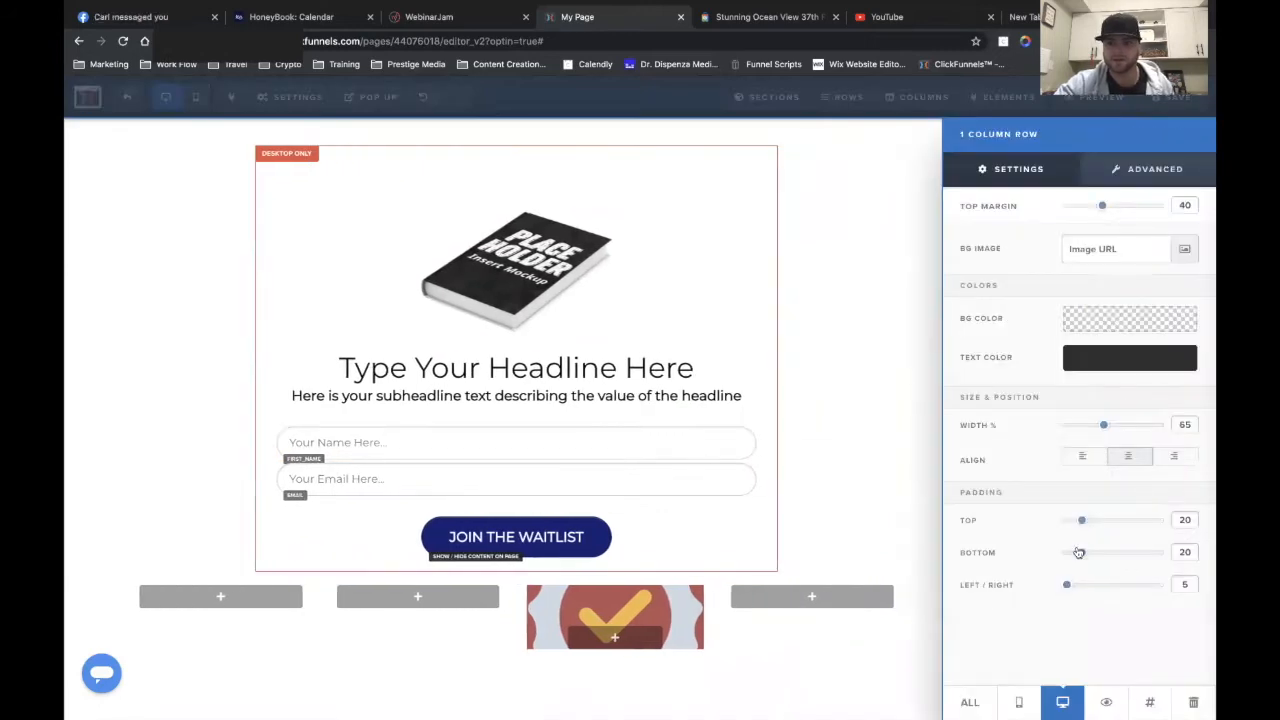
pyautogui.moveTo(1104, 422); pyautogui.dragTo(1011, 440)
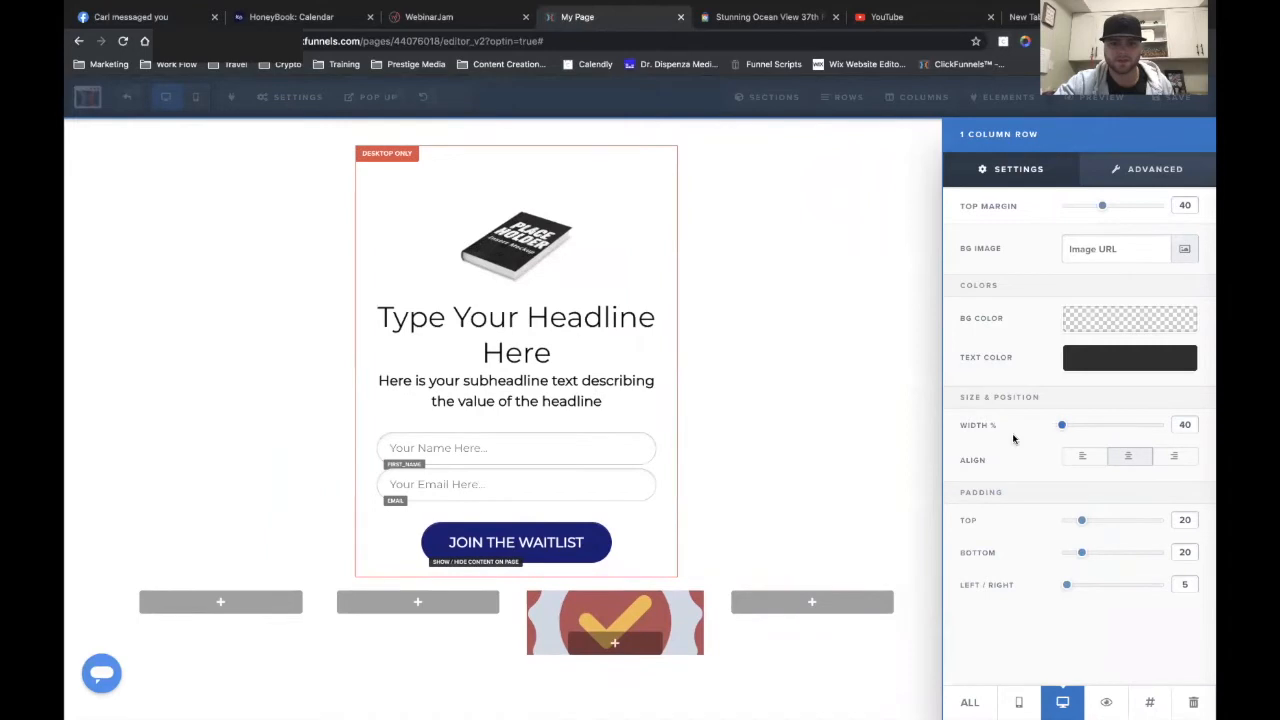
pyautogui.click(768, 391)
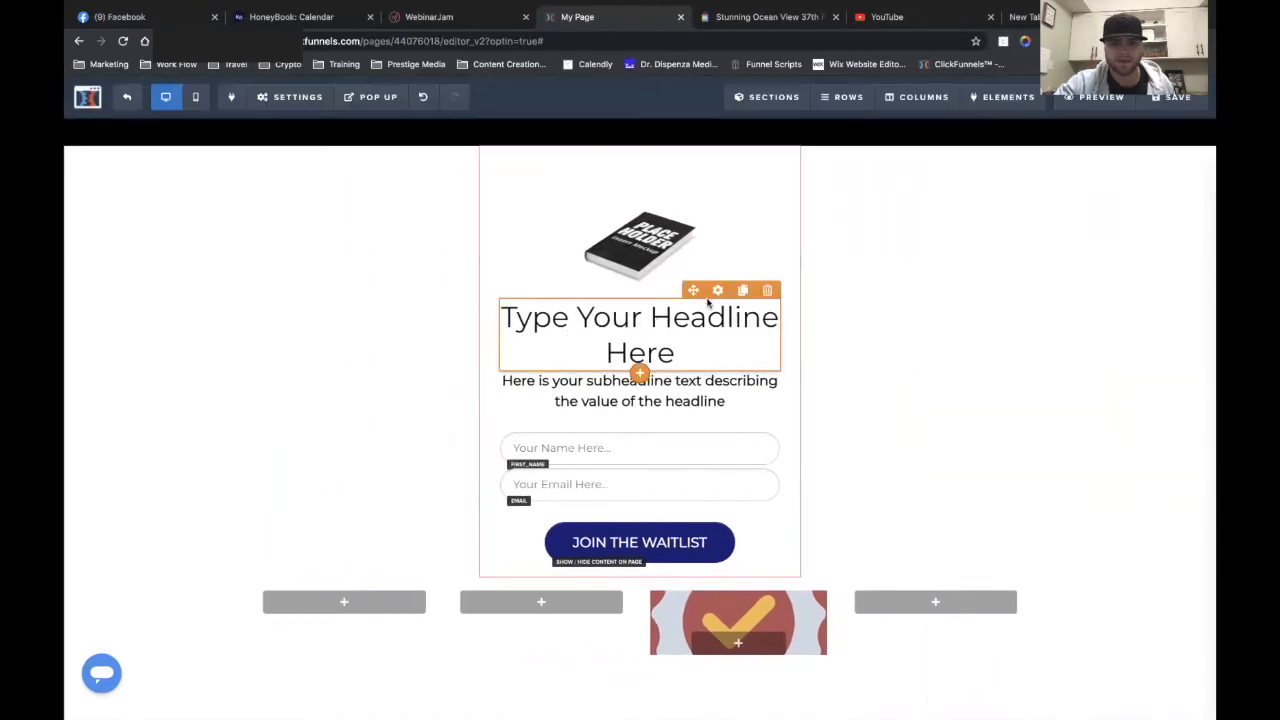
# - Reduce the headline's font size to 30 and close its settings
pyautogui.click(708, 305)
pyautogui.moveTo(1114, 275); pyautogui.dragTo(1095, 280)
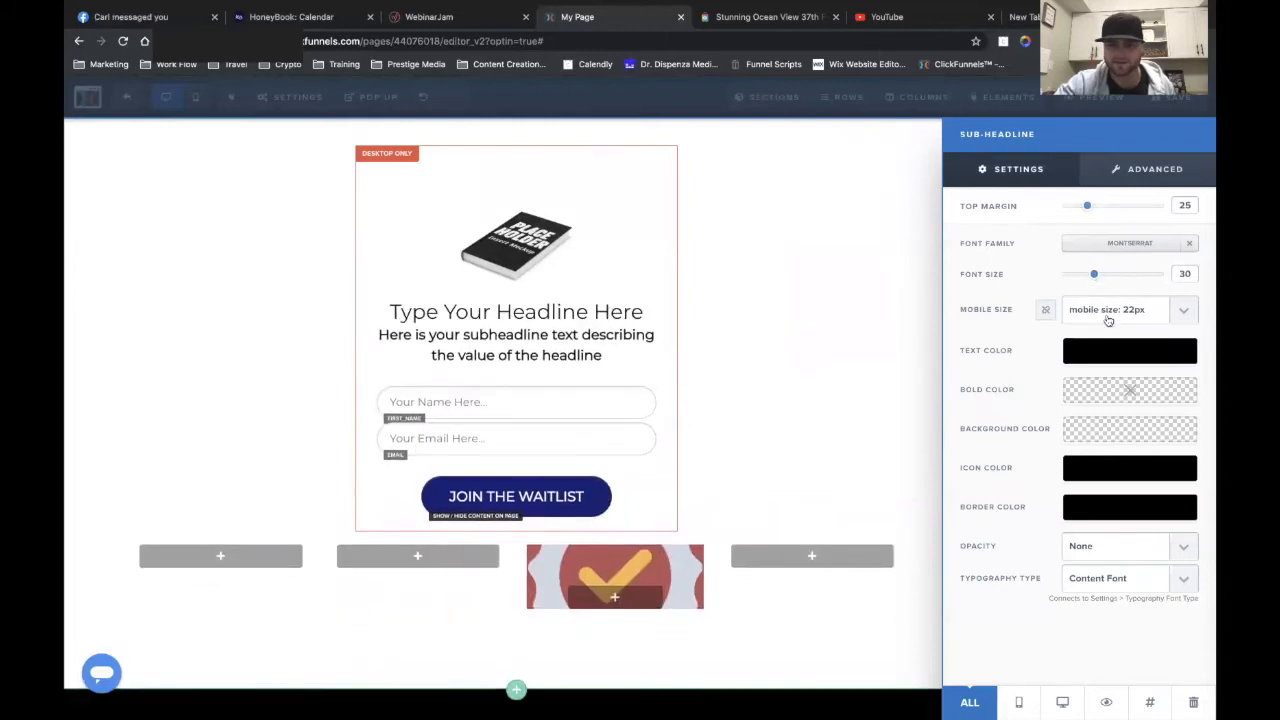
pyautogui.click(646, 271)
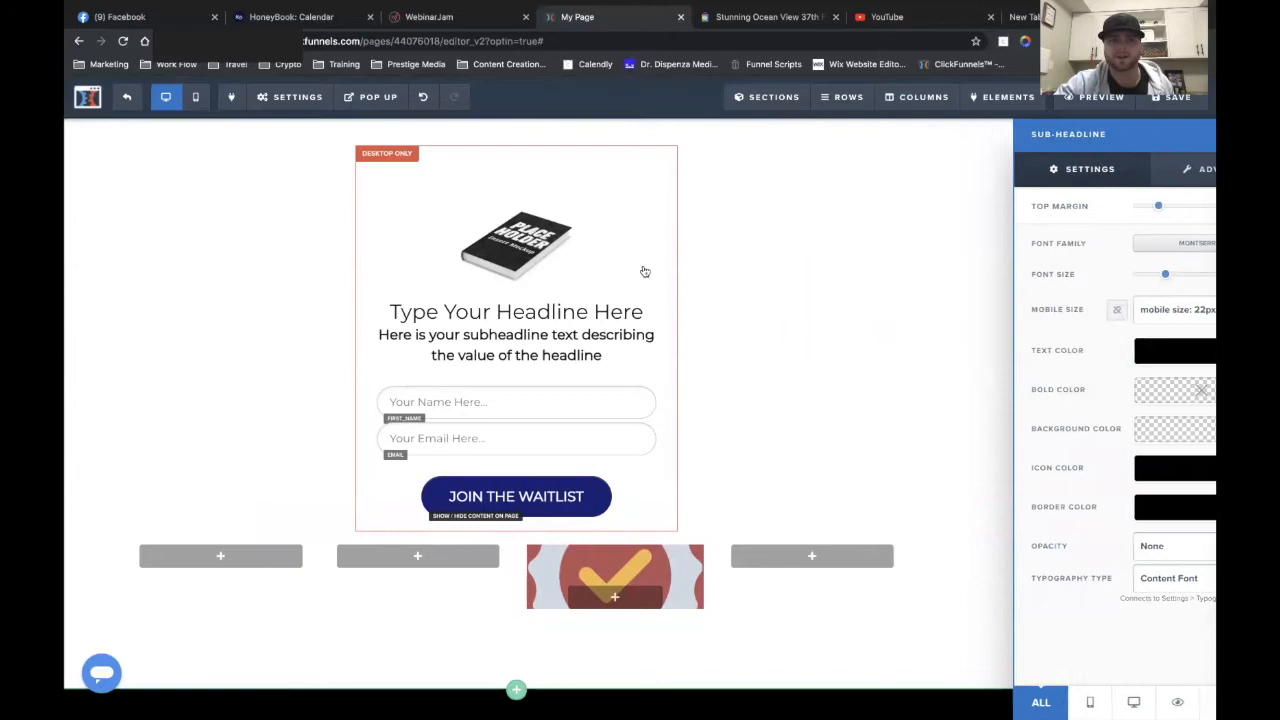
# - In the mobile view, set the headline's mobile size to 24px and close its settings
pyautogui.click(196, 98)
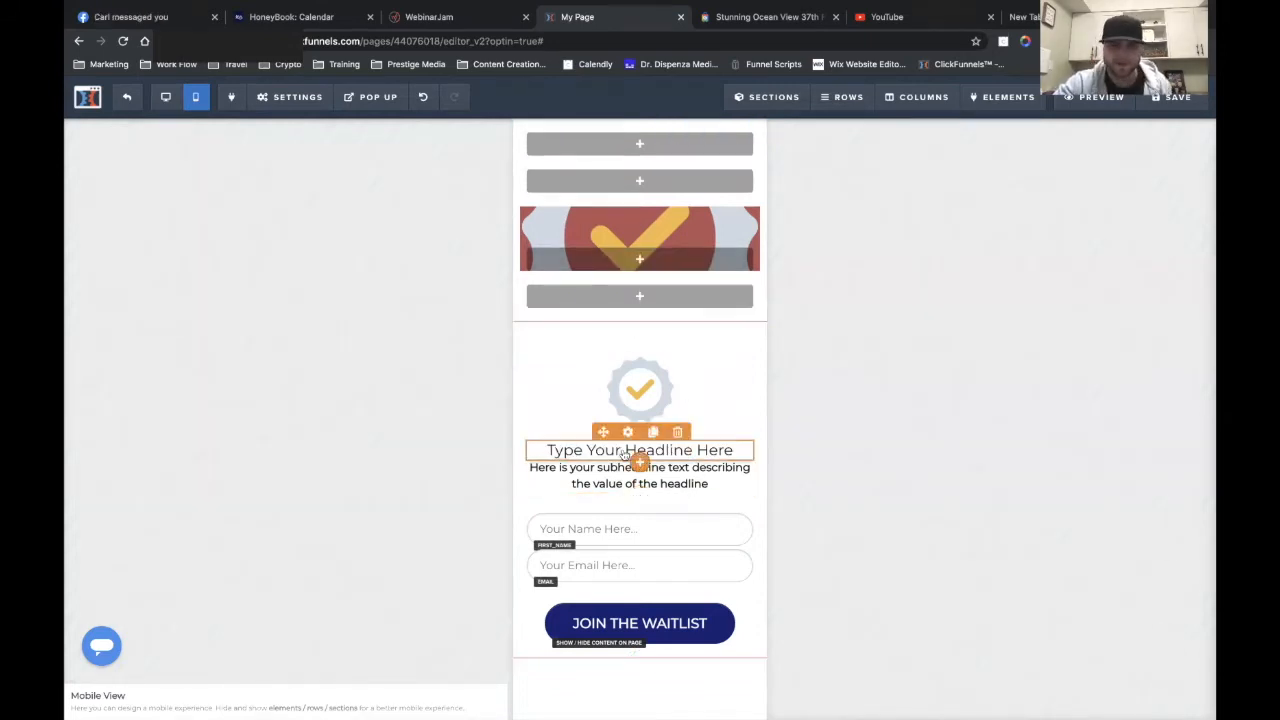
pyautogui.click(579, 452)
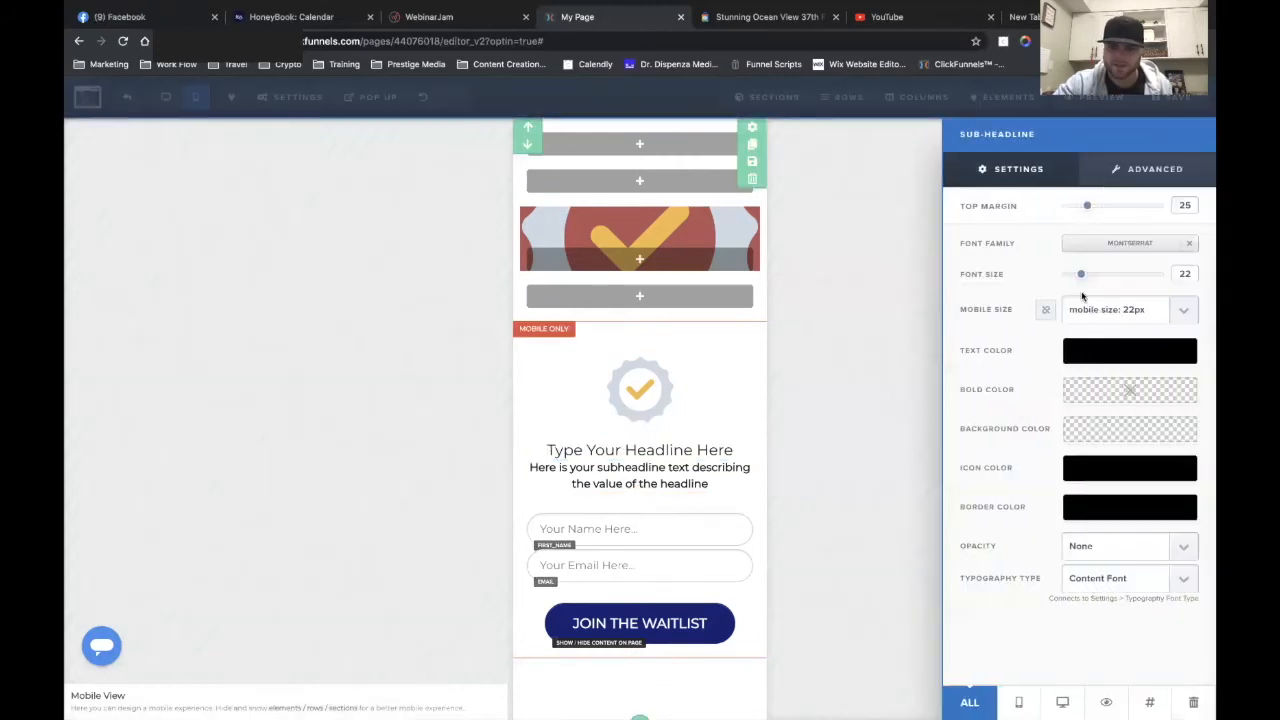
pyautogui.click(1086, 309)
pyautogui.click(973, 318)
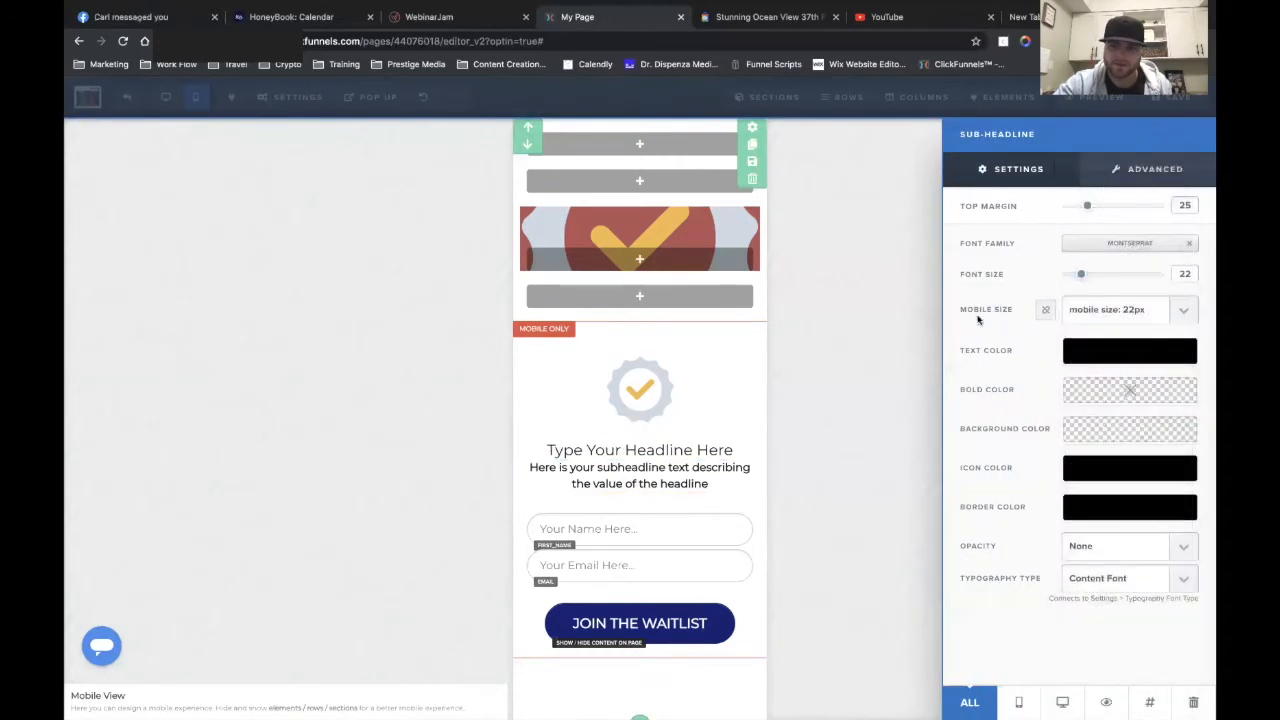
pyautogui.click(1133, 312)
pyautogui.click(1127, 313)
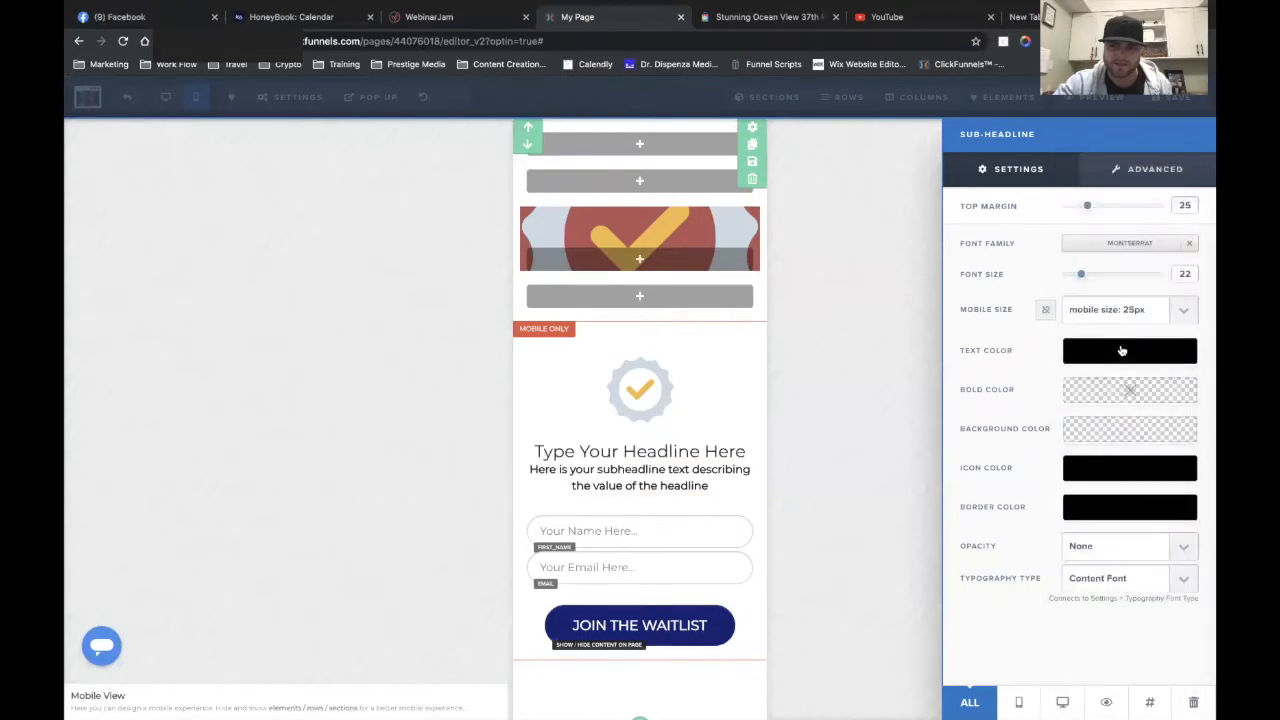
pyautogui.click(1119, 316)
pyautogui.click(1108, 297)
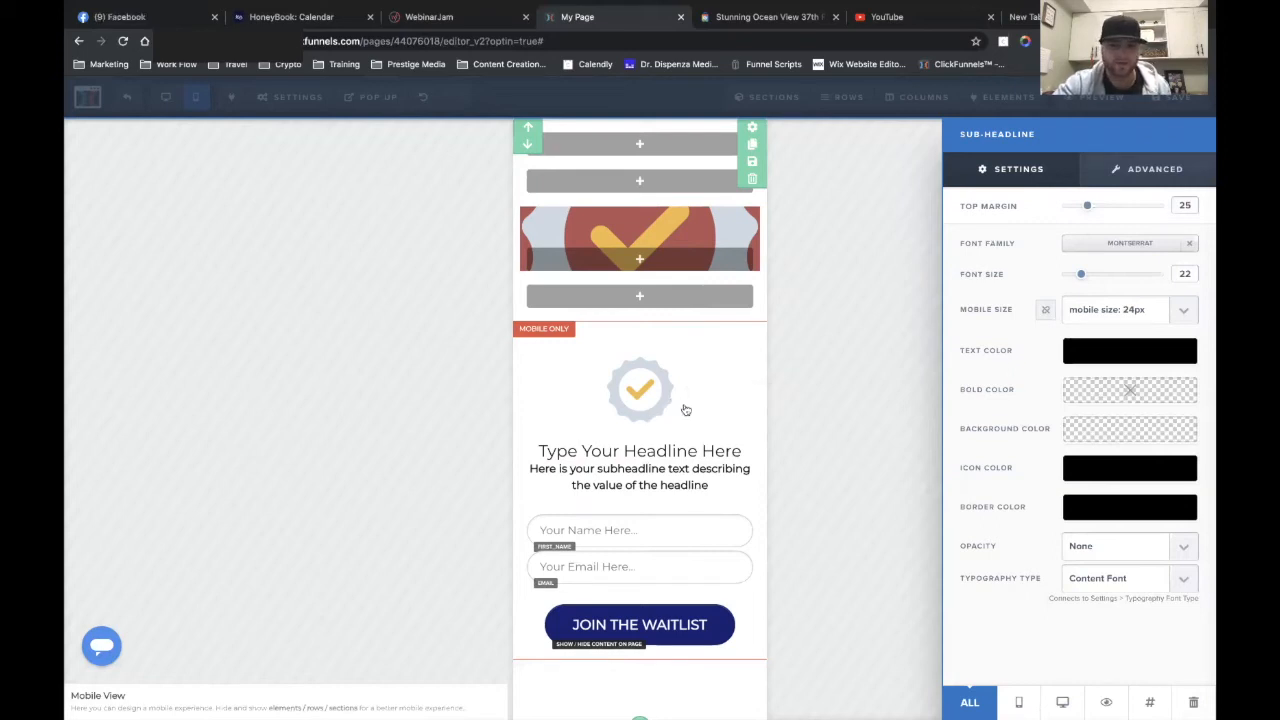
pyautogui.click(713, 435)
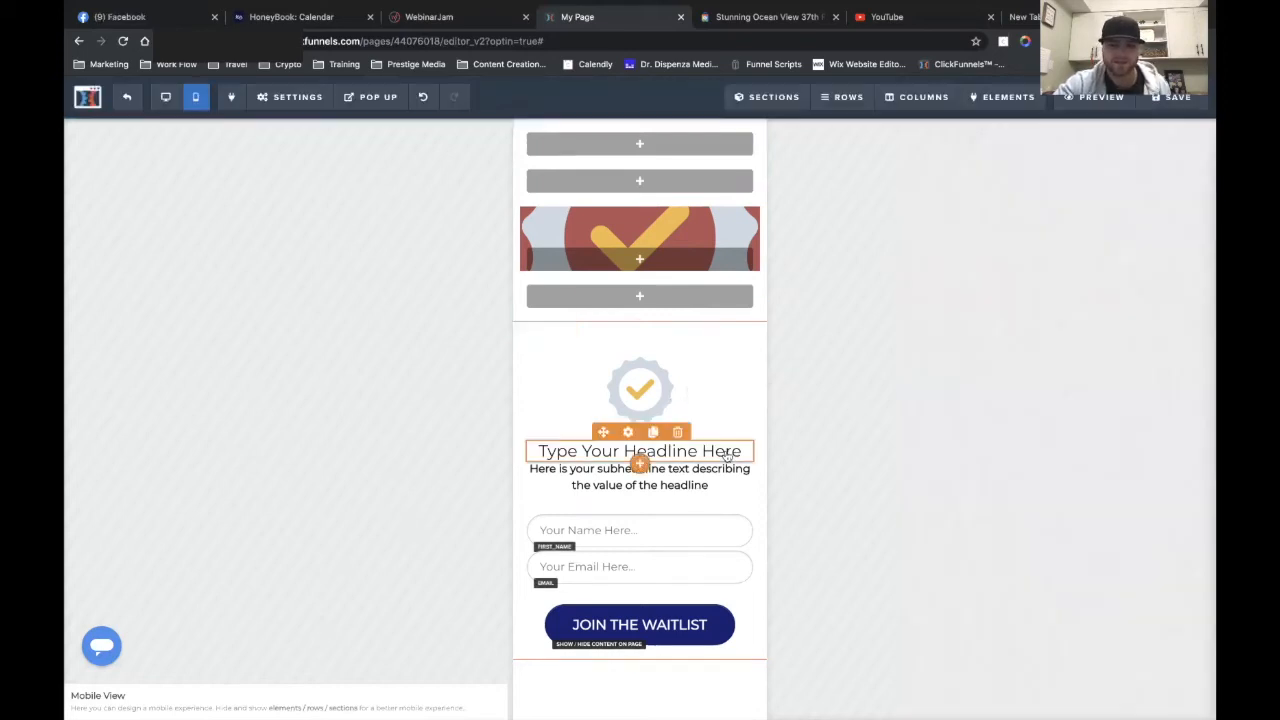
# - Clone the headline and make the copy visible on desktop only
pyautogui.click(648, 426)
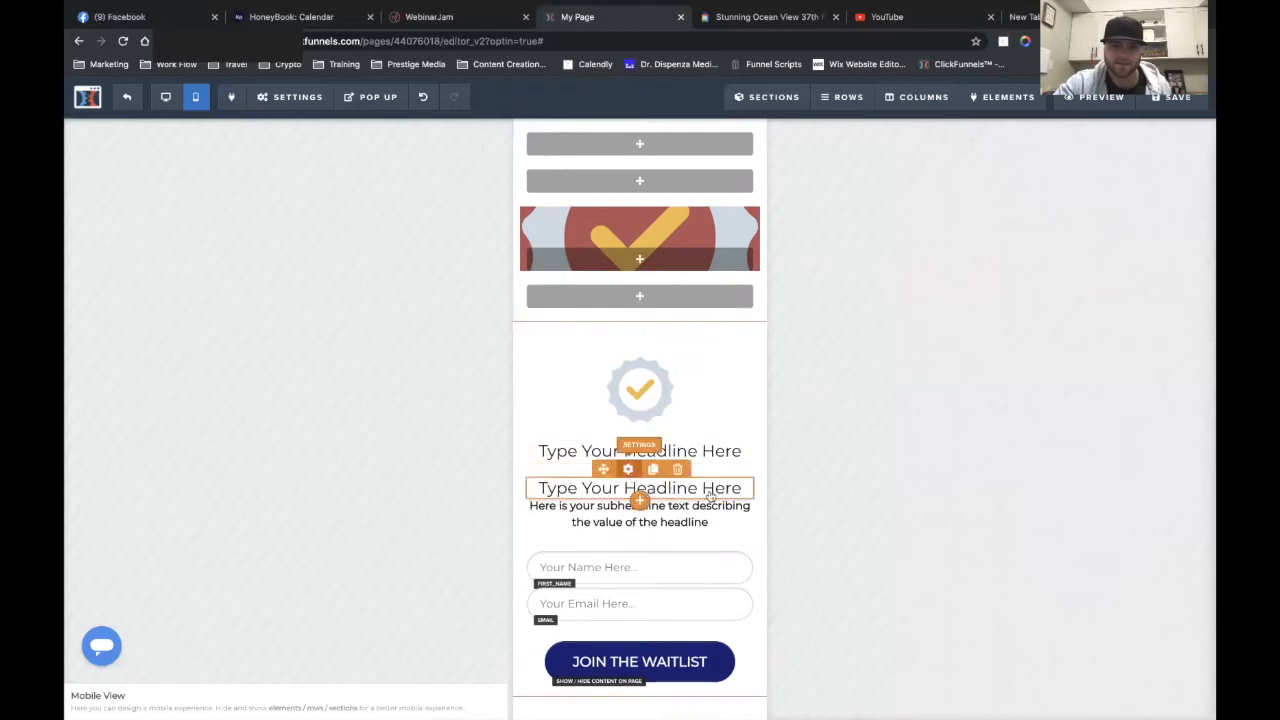
pyautogui.click(620, 466)
pyautogui.click(1063, 703)
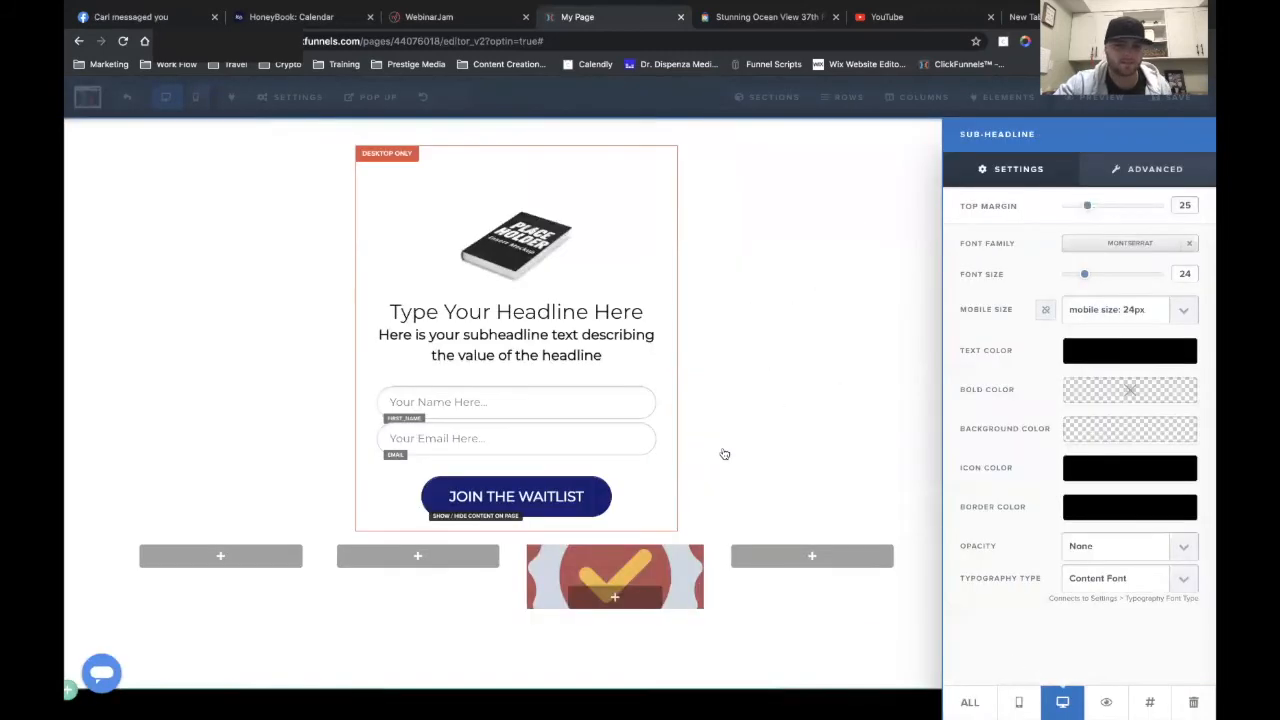
pyautogui.click(535, 325)
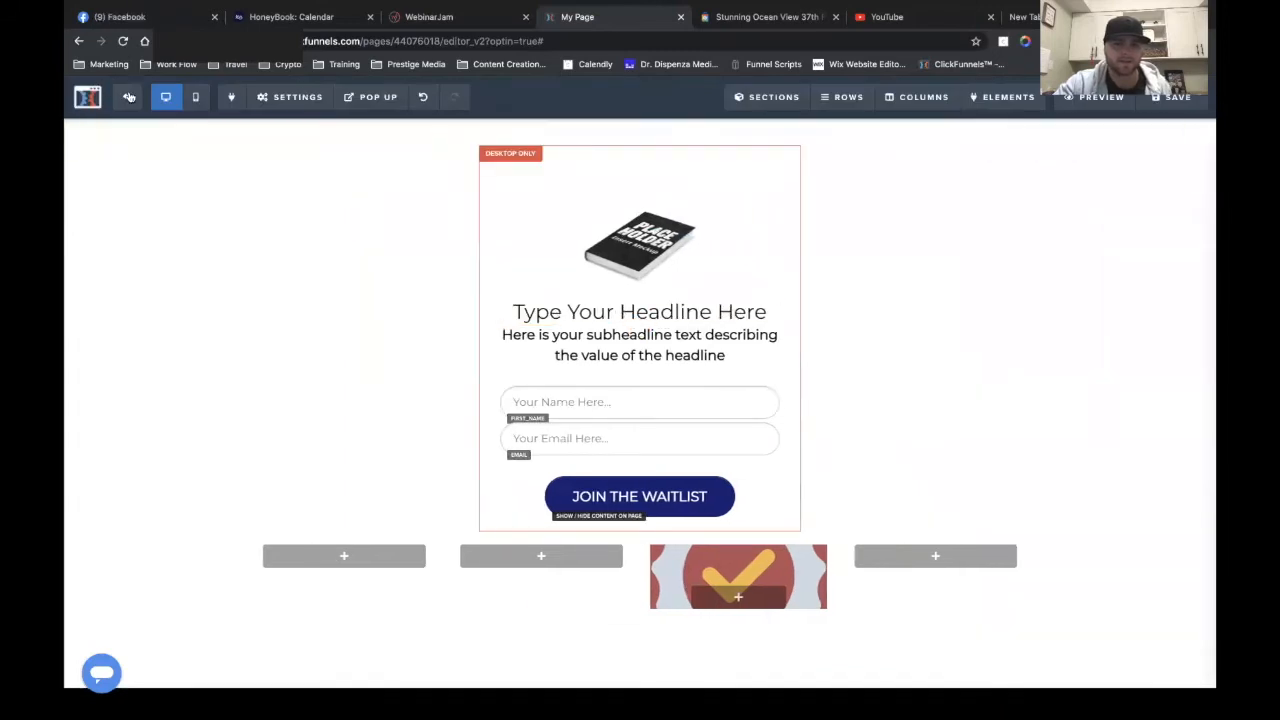
# - Back in the mobile view, make the remaining headline visible on mobile only and set its font size to 16
pyautogui.click(195, 96)
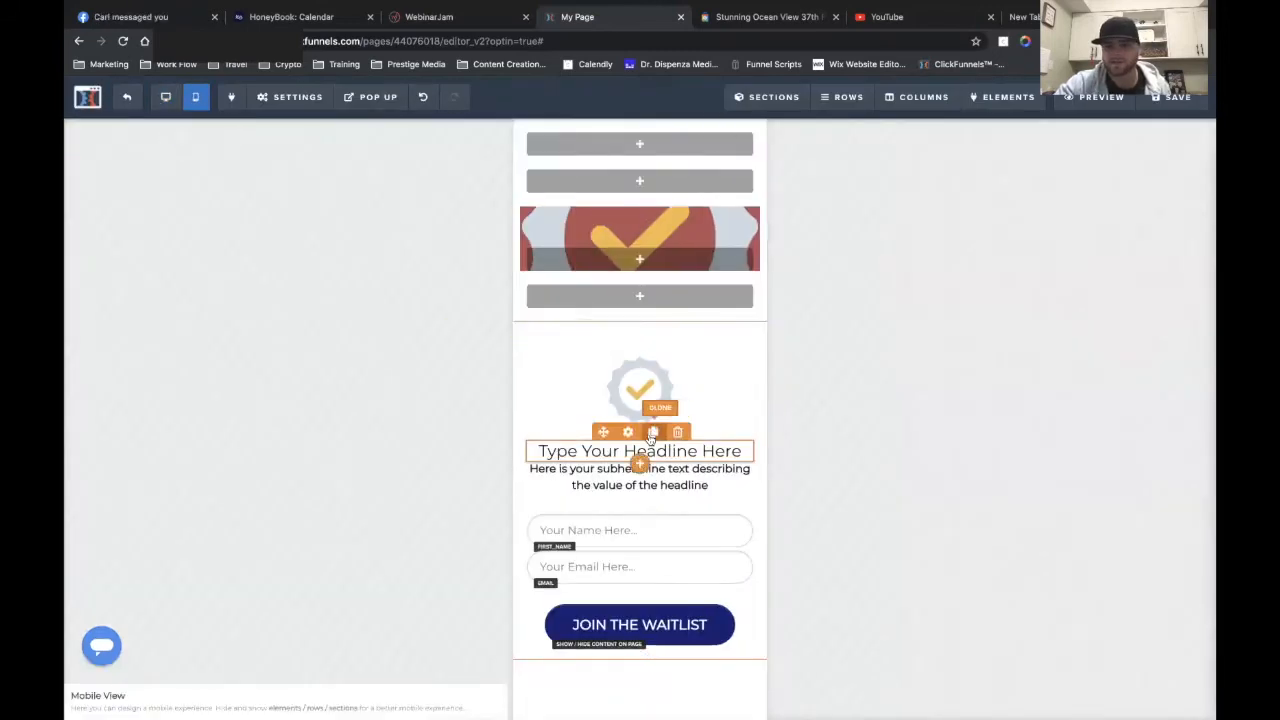
pyautogui.click(716, 468)
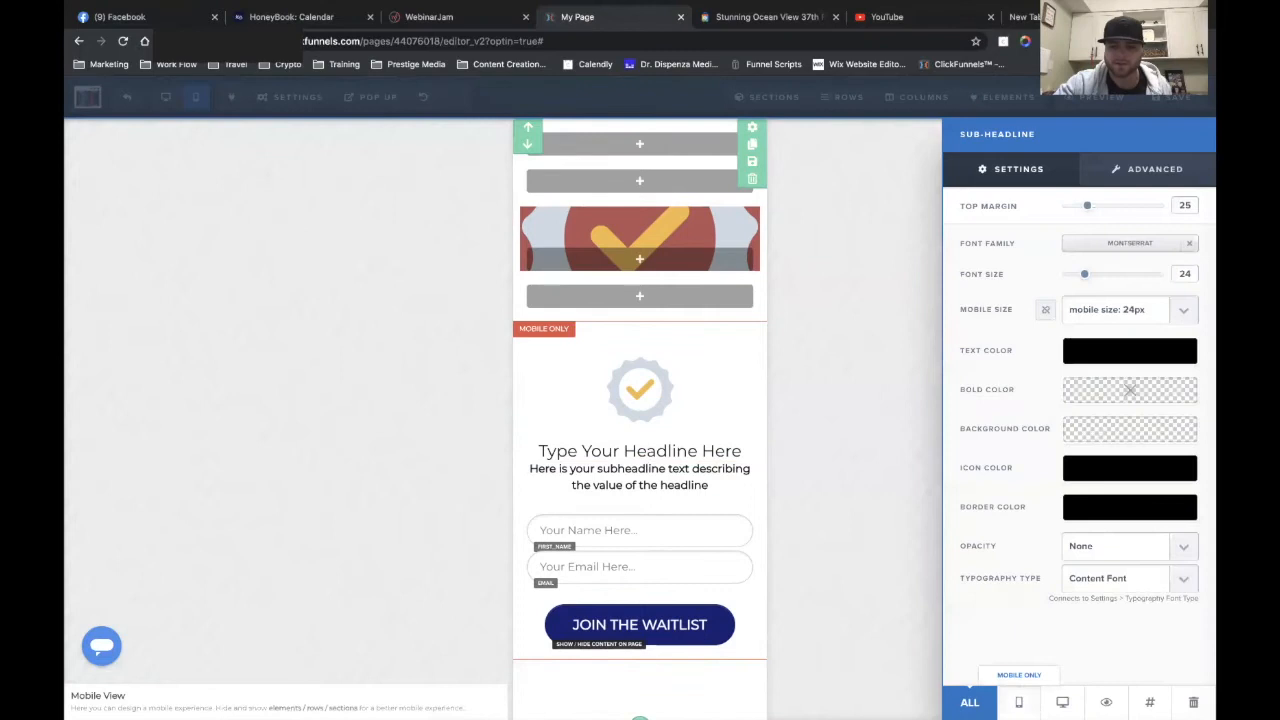
pyautogui.click(707, 450)
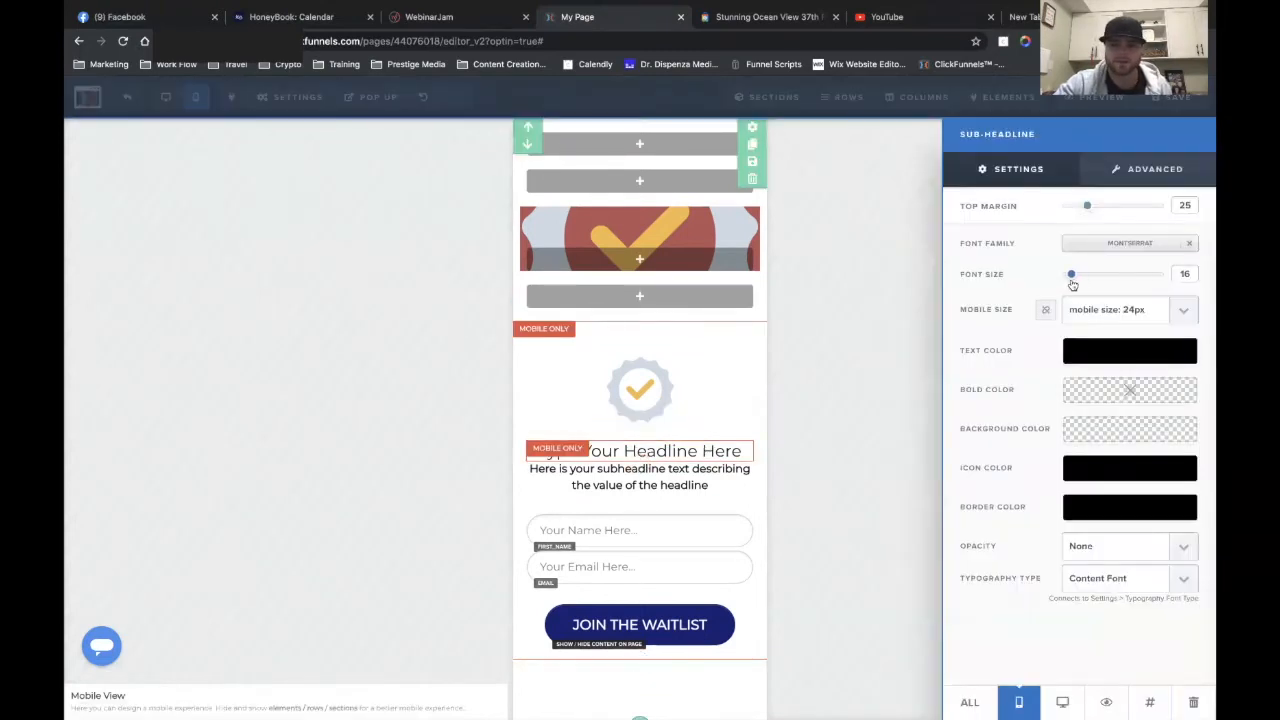
# - Try mobile sizes of 33px and 37px for the mobile-only headline, settle on 39px, and close its settings
pyautogui.click(1105, 307)
pyautogui.click(1137, 427)
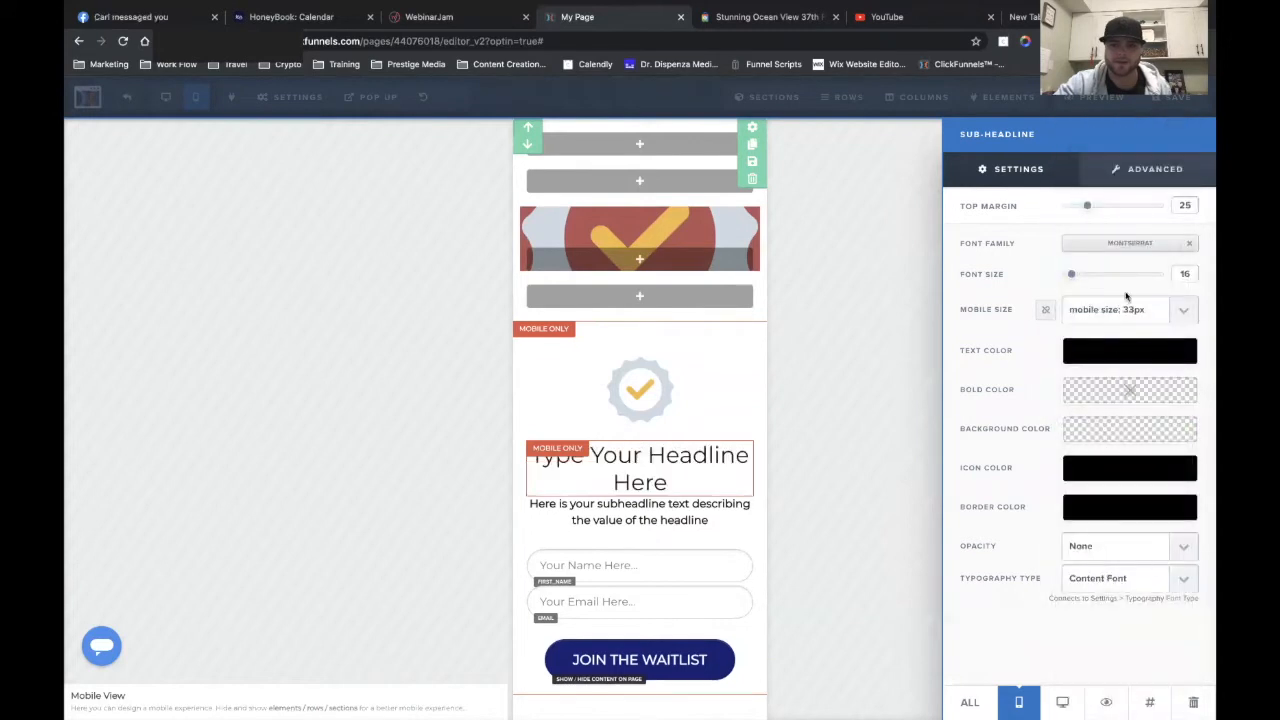
pyautogui.click(1090, 310)
pyautogui.click(1105, 363)
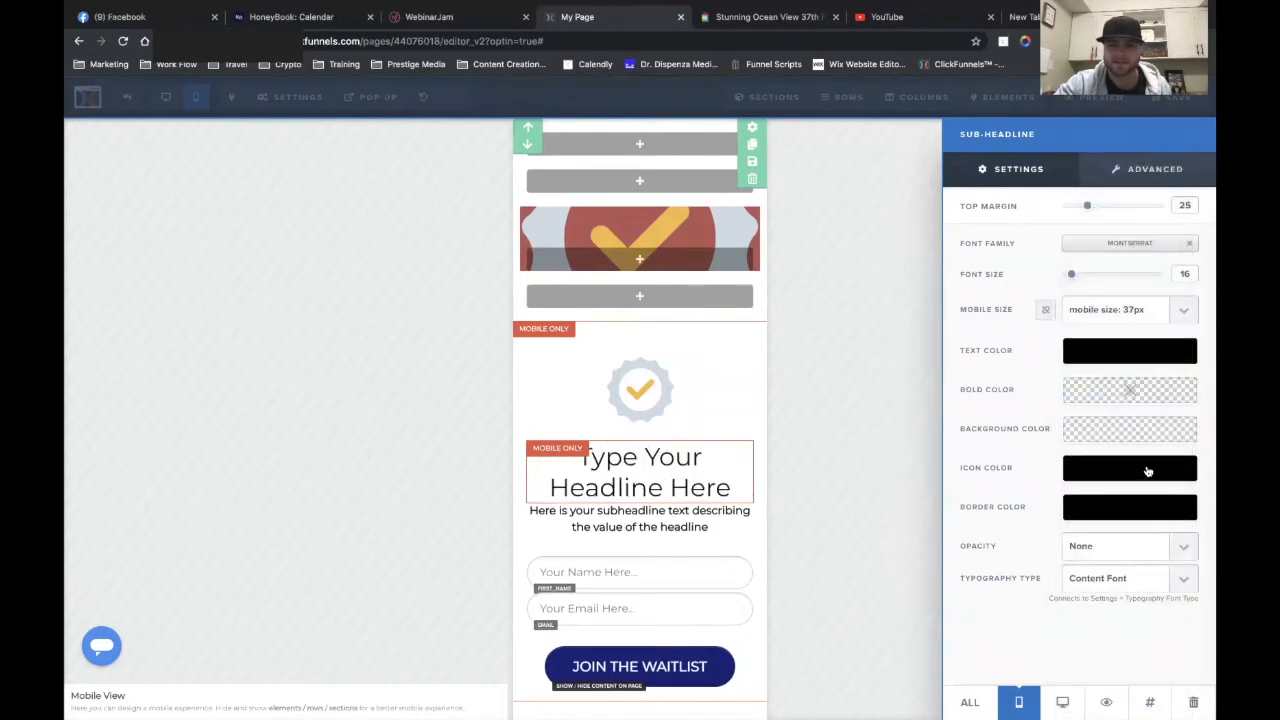
pyautogui.click(1126, 309)
pyautogui.click(1118, 344)
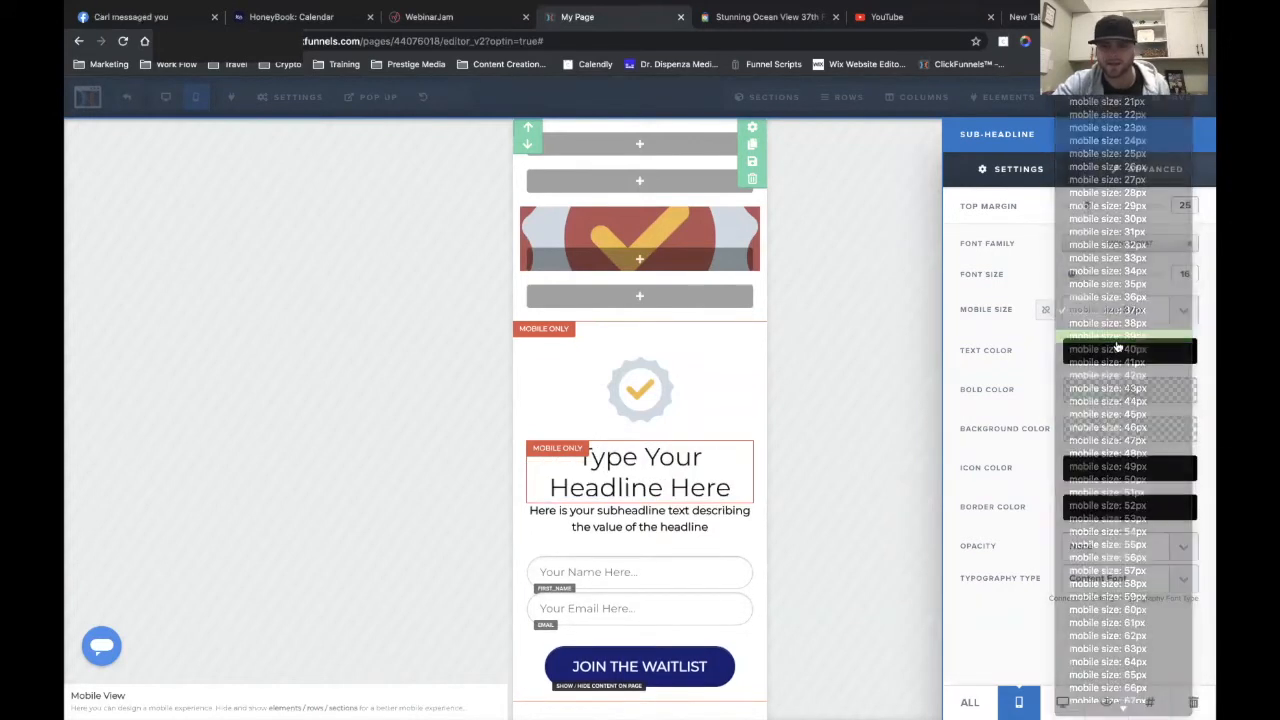
pyautogui.click(630, 409)
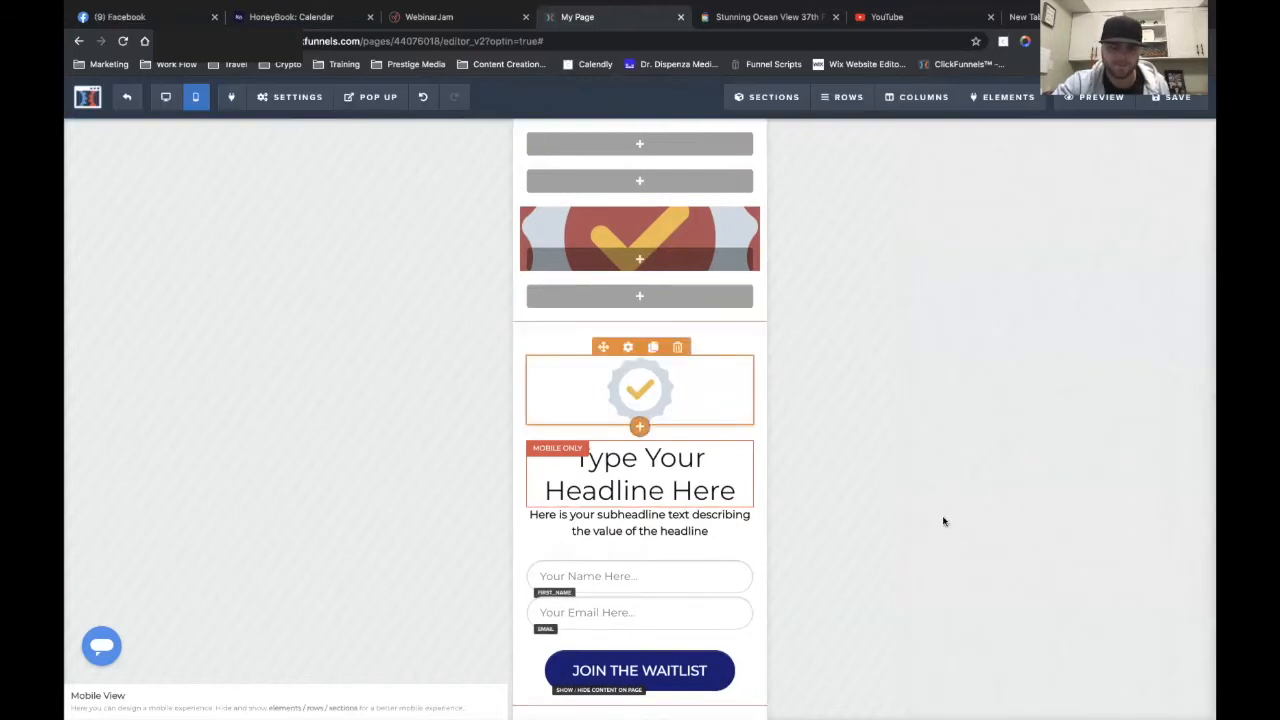
# - Open the optin form's name field settings and review the available input types
pyautogui.scroll(-1, 669, 515)
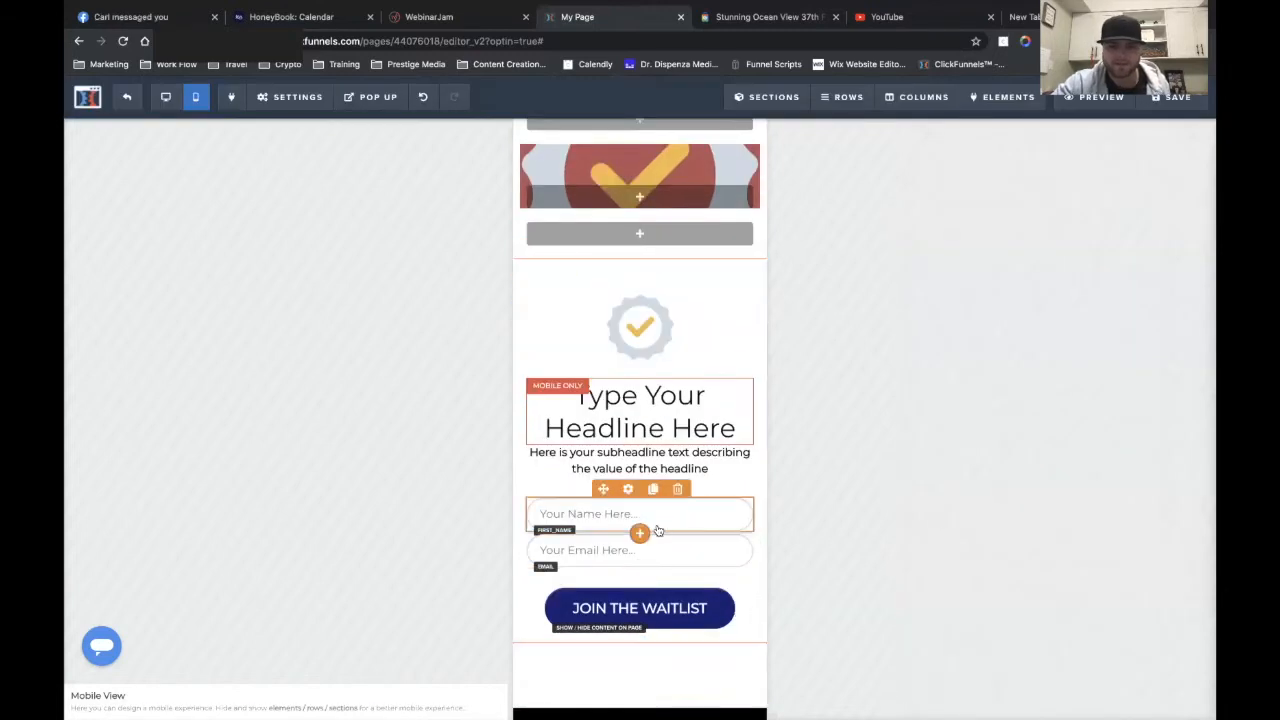
pyautogui.scroll(1, 949, 513)
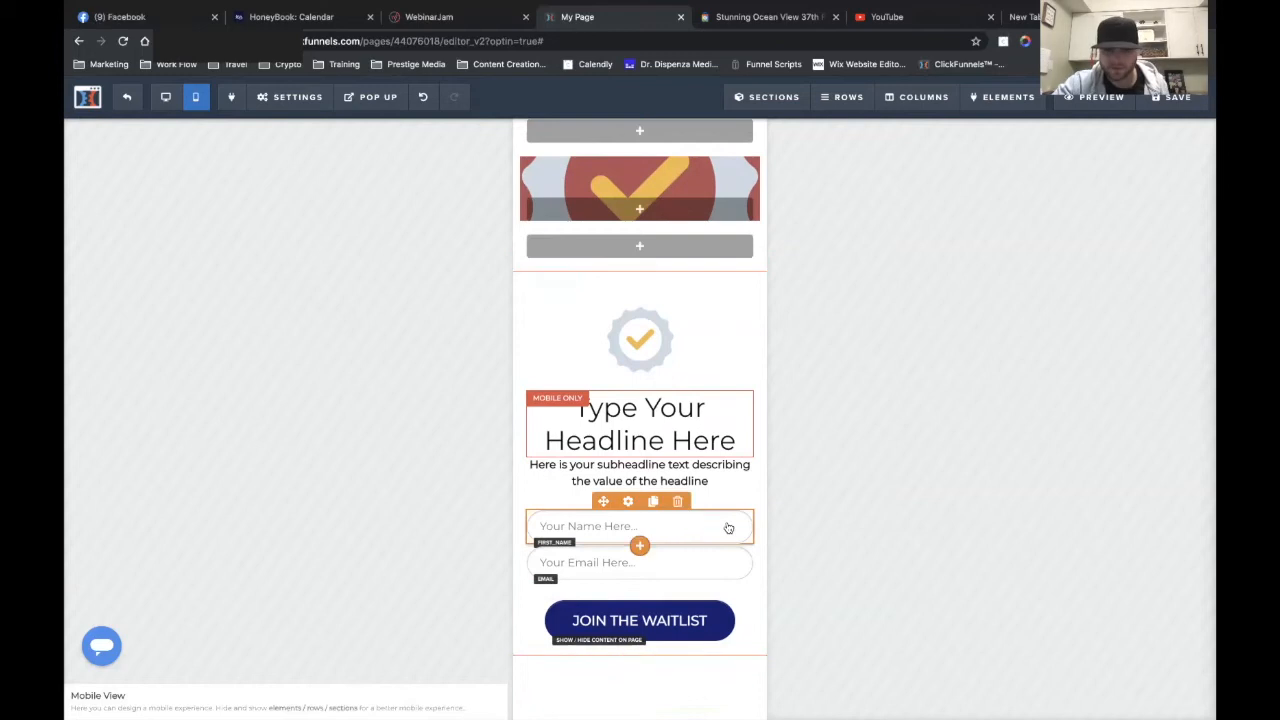
pyautogui.click(729, 528)
pyautogui.click(1097, 251)
pyautogui.click(1013, 287)
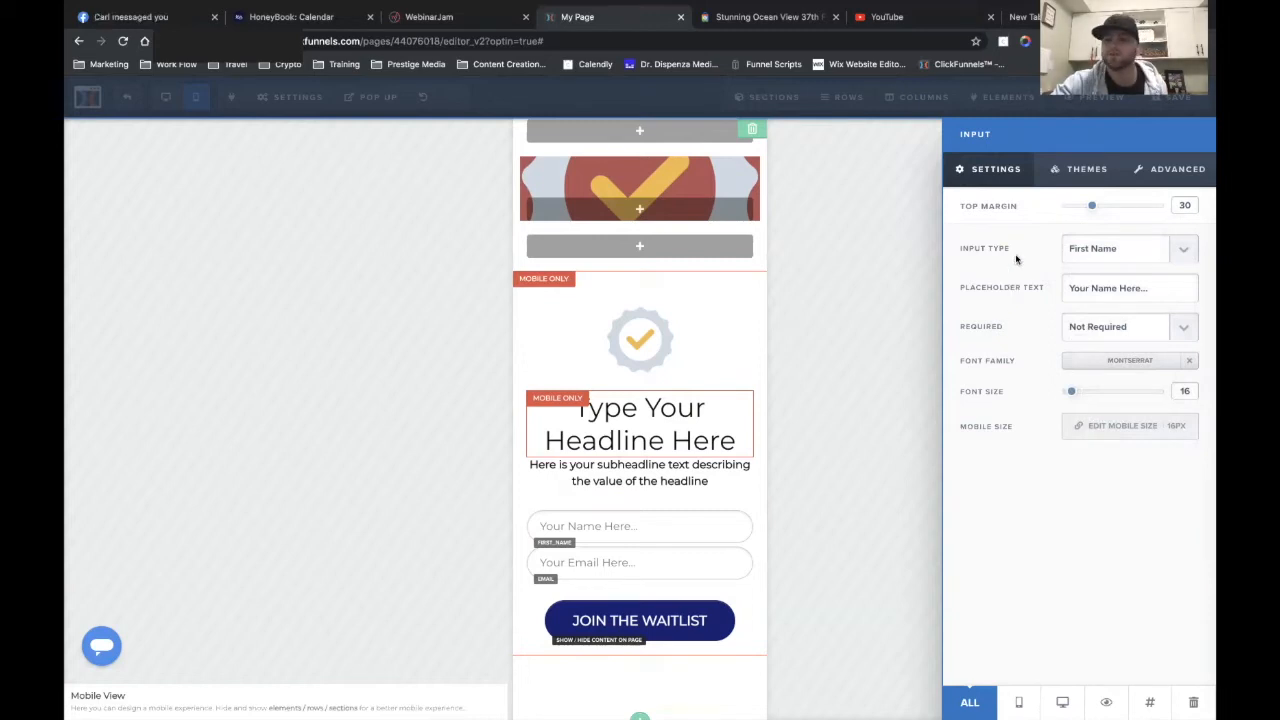
pyautogui.click(1080, 255)
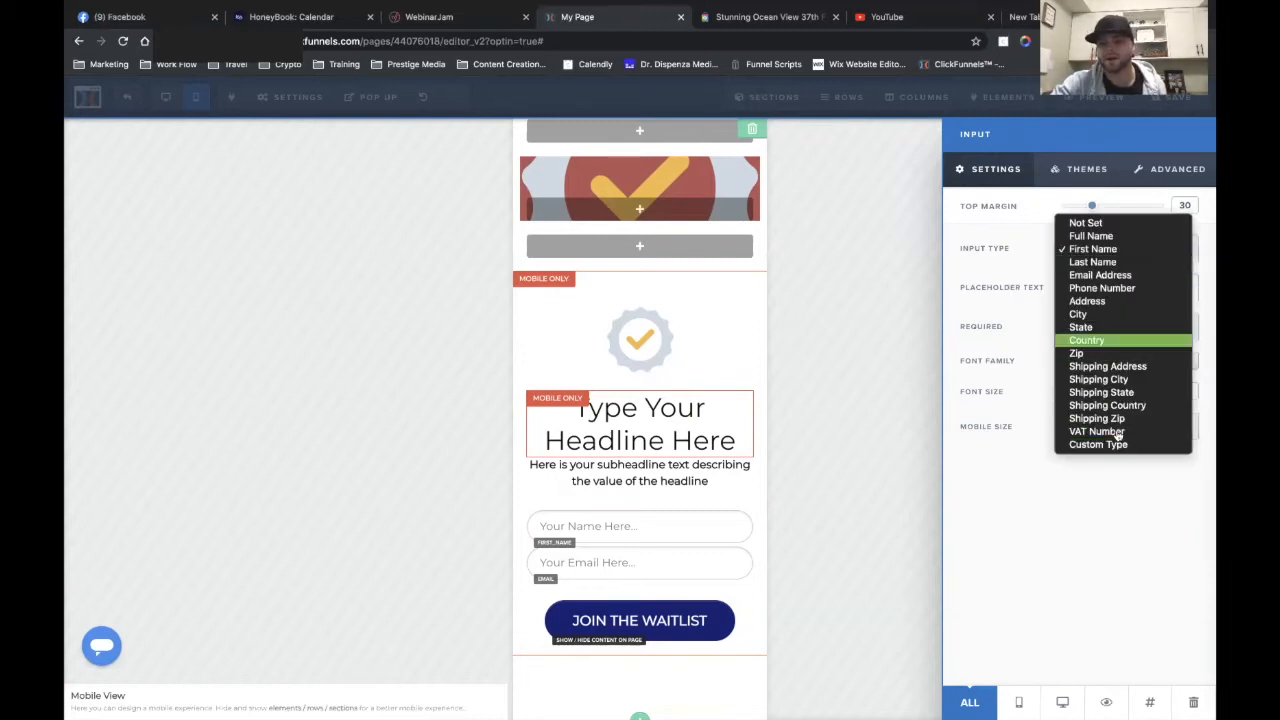
pyautogui.click(1020, 271)
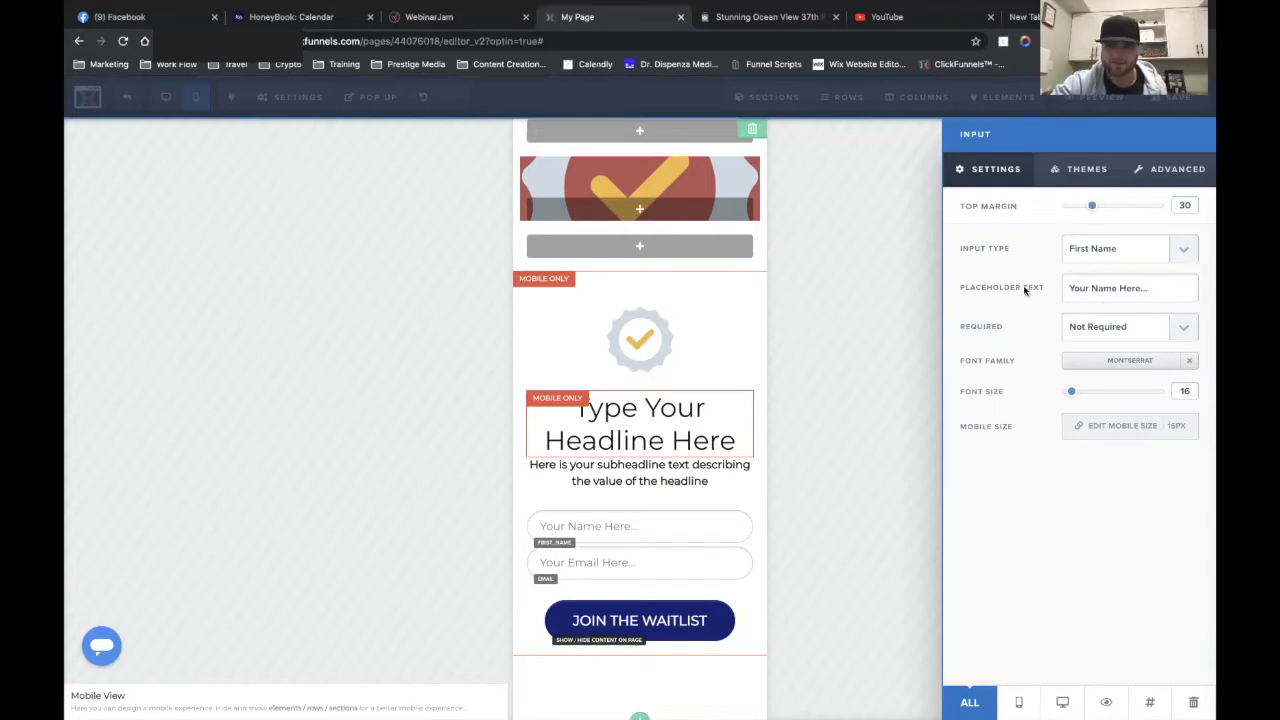
# - Choose Montserrat from the full Google Fonts list as the name field's font family
pyautogui.click(1114, 361)
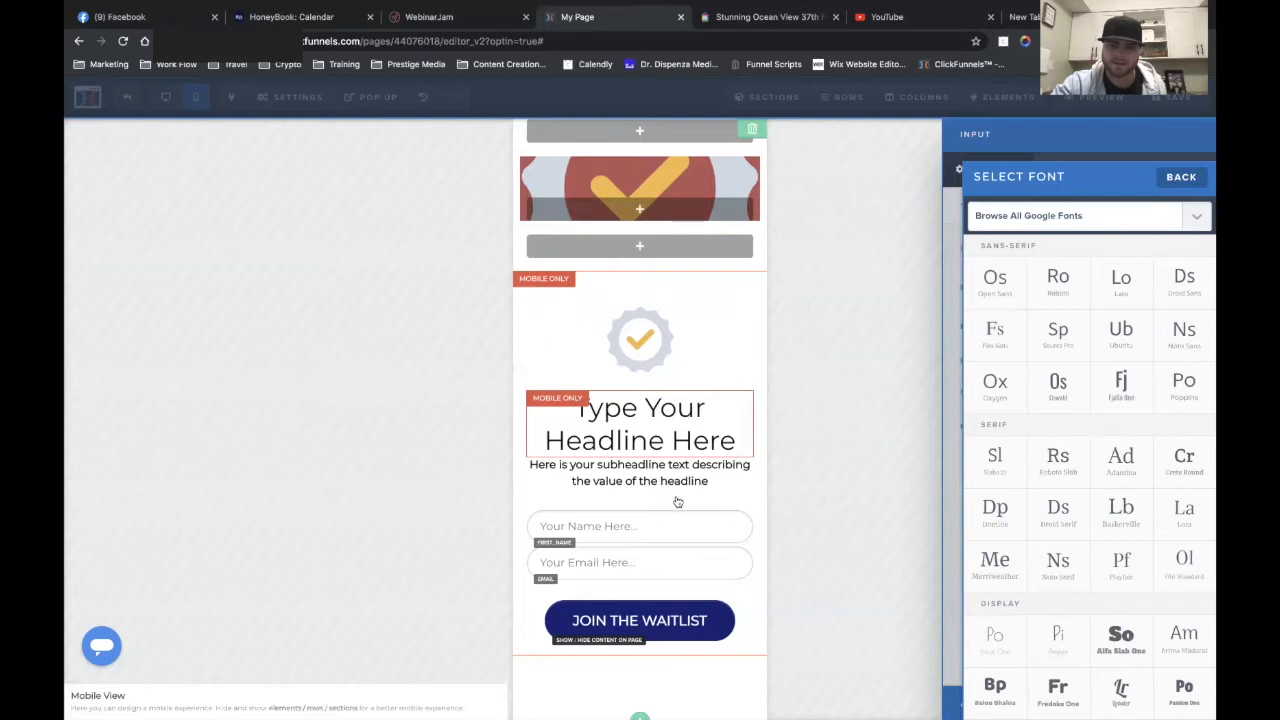
pyautogui.click(1058, 222)
pyautogui.write('domonts')
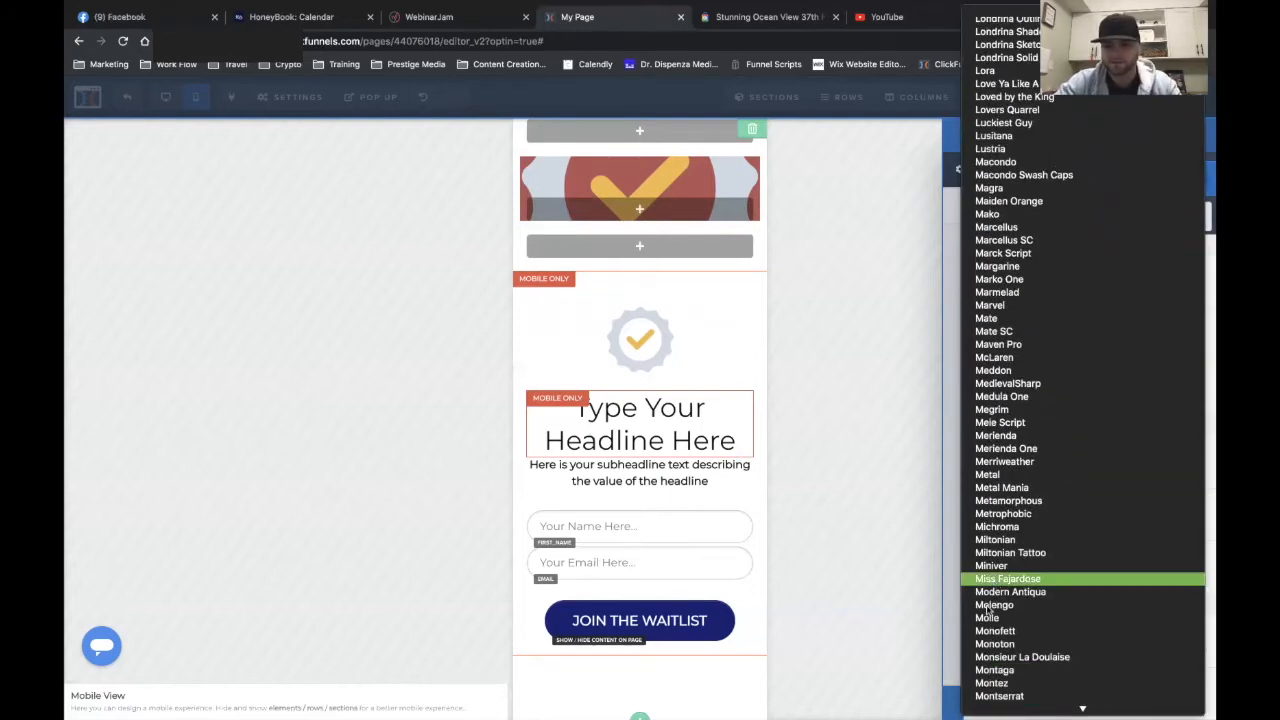
pyautogui.click(993, 696)
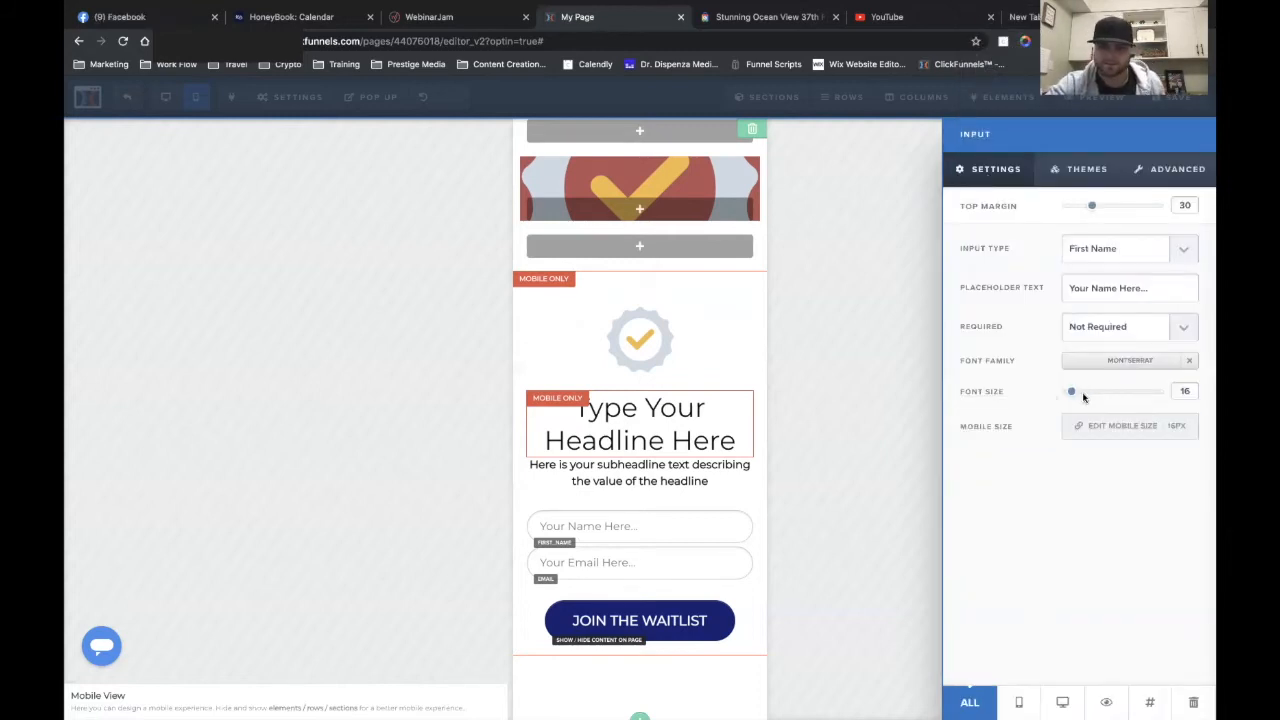
# - Review the name field's themes, set its corners to 5px in the advanced styles, and close the settings
pyautogui.click(1073, 174)
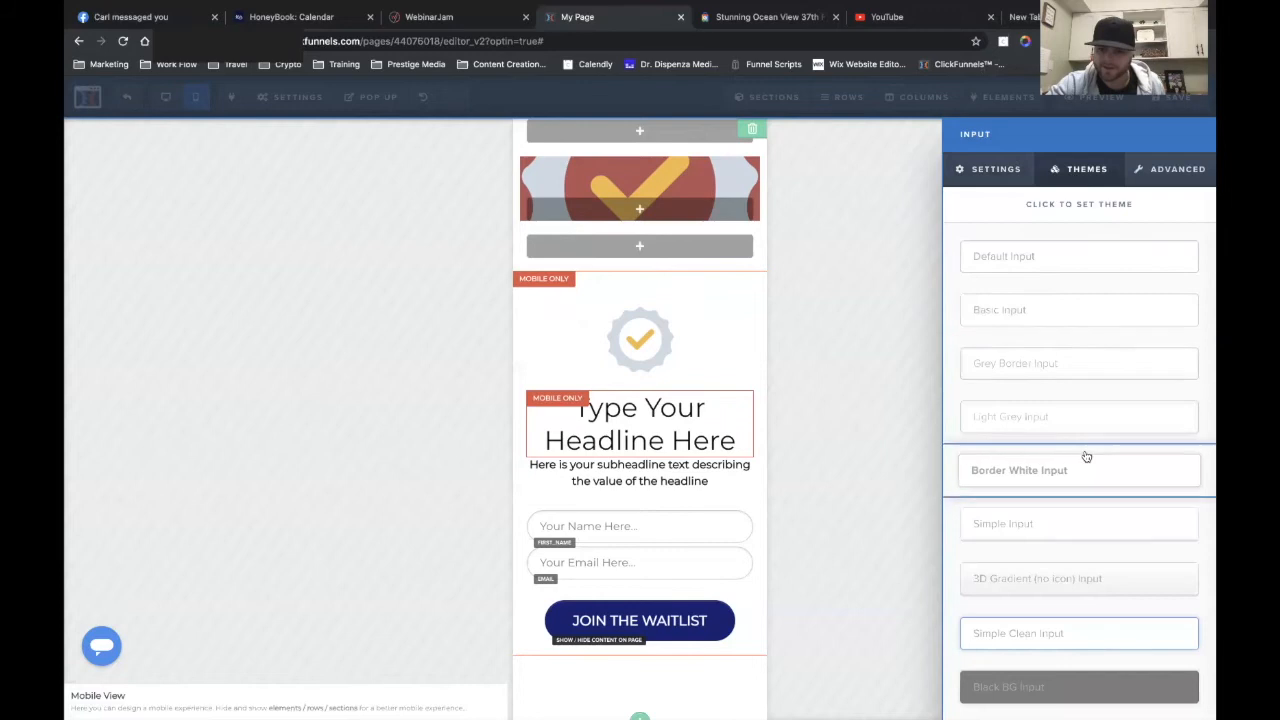
pyautogui.click(1157, 180)
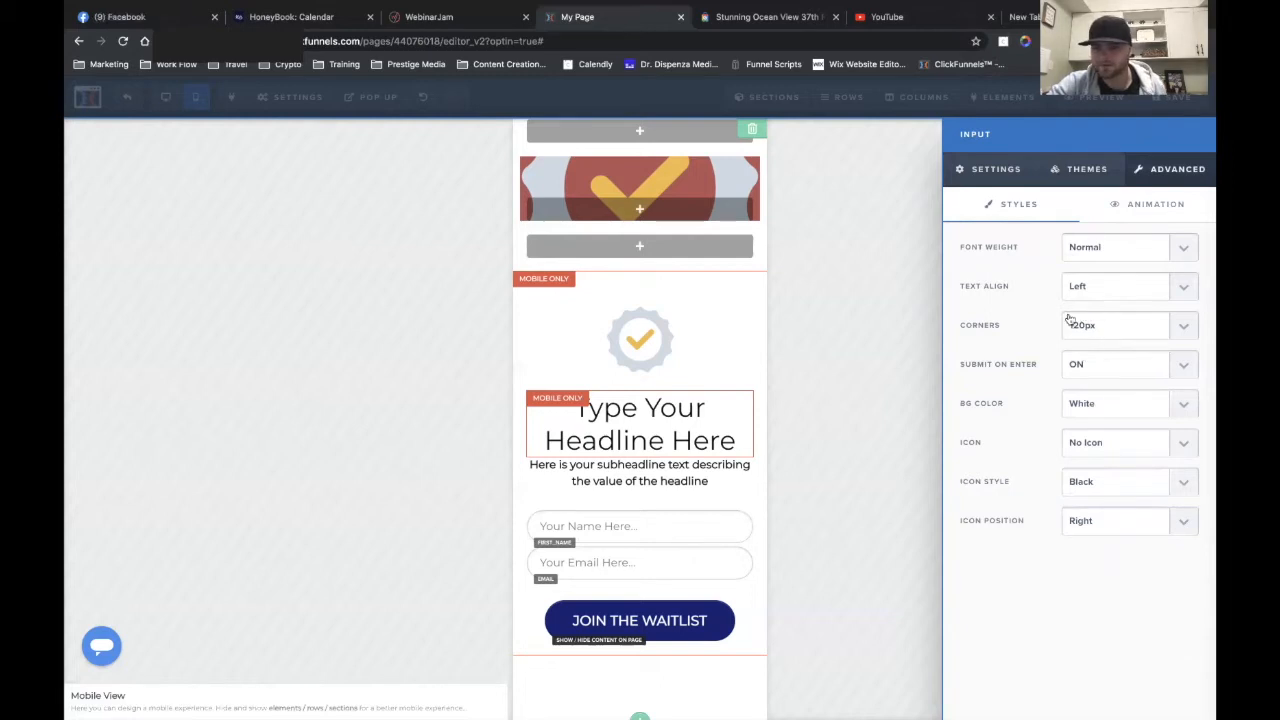
pyautogui.click(1070, 328)
pyautogui.click(1090, 288)
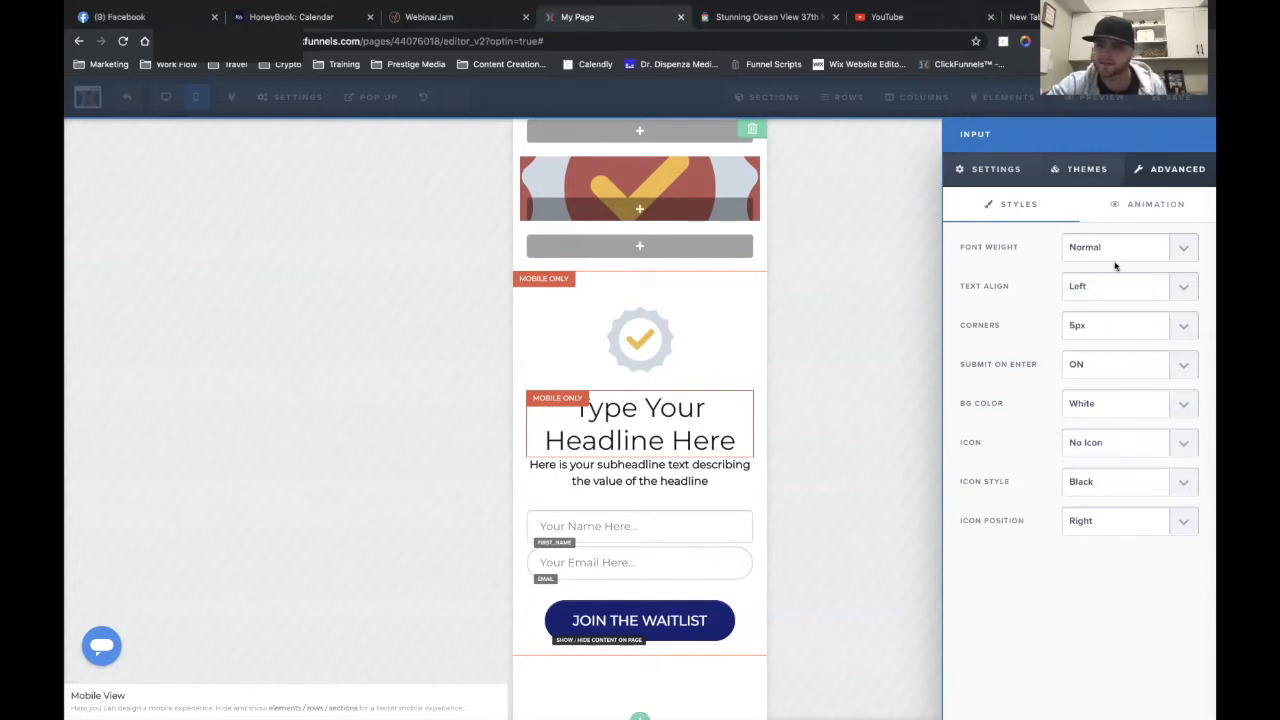
pyautogui.click(987, 173)
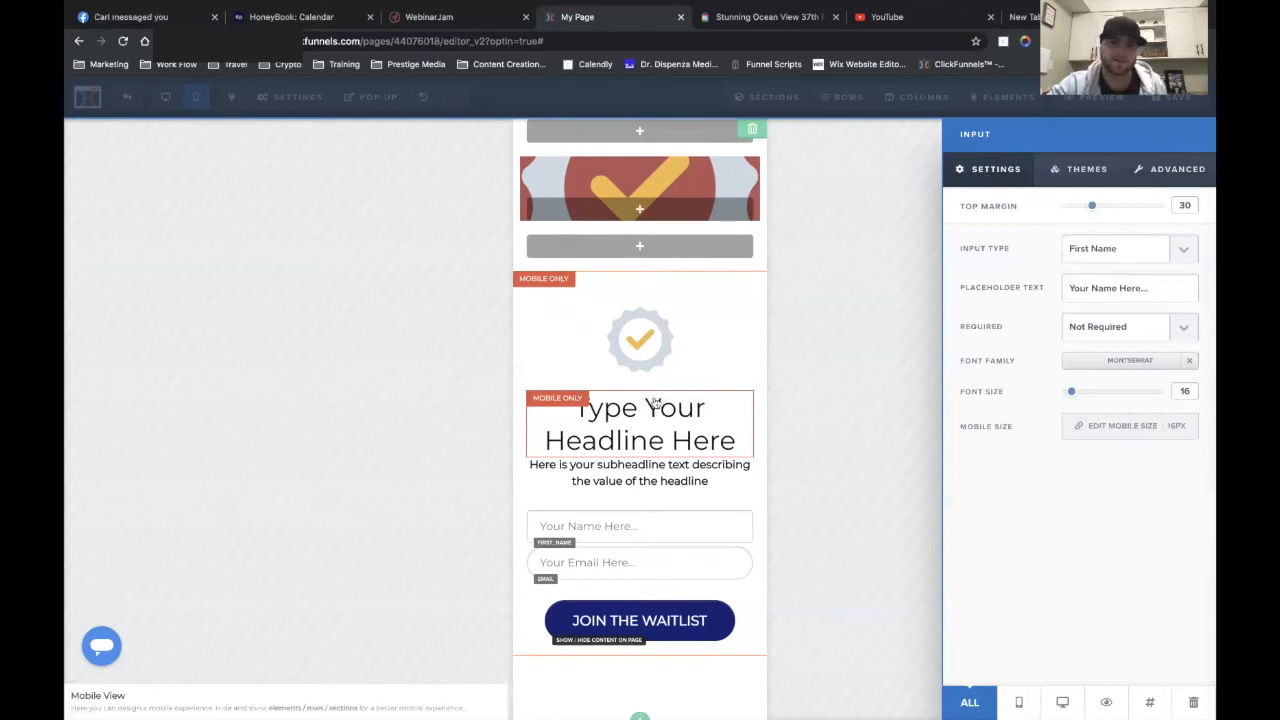
pyautogui.click(675, 444)
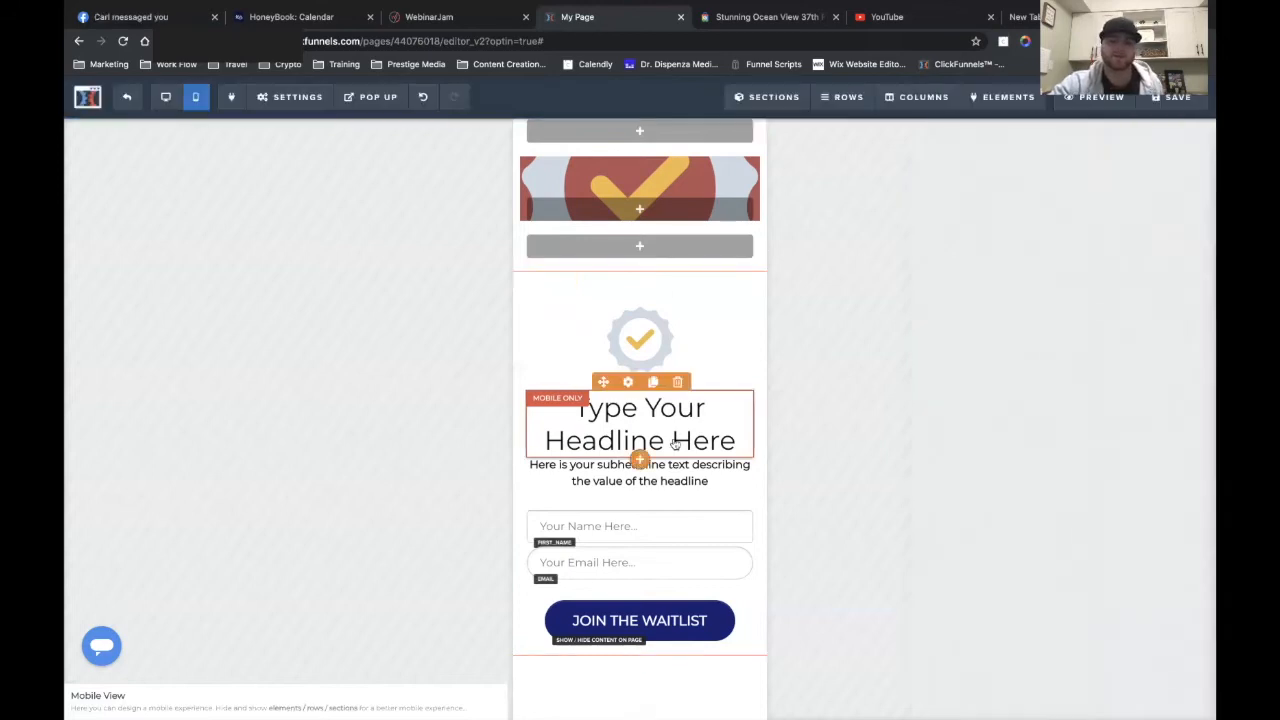
# - Open the mobile Join the Waitlist button's action settings and try Submit Order / Submit Form and Open the Pop Up
pyautogui.click(679, 596)
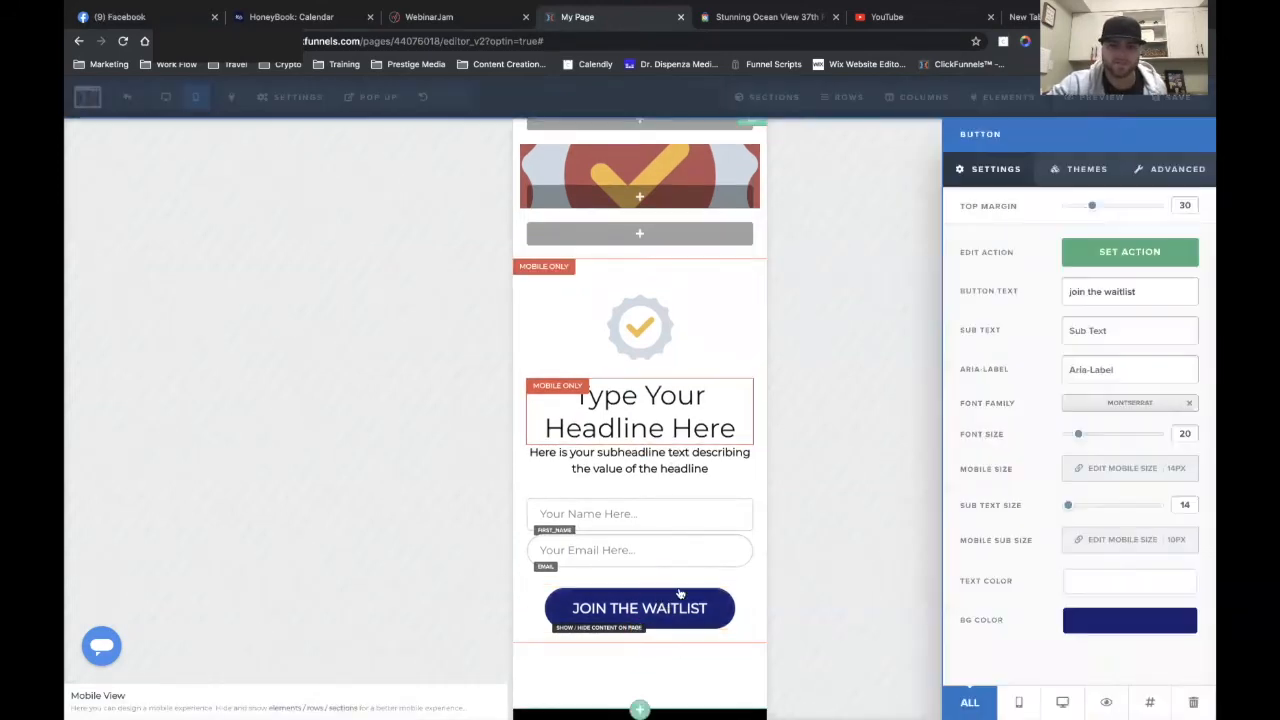
pyautogui.click(1078, 251)
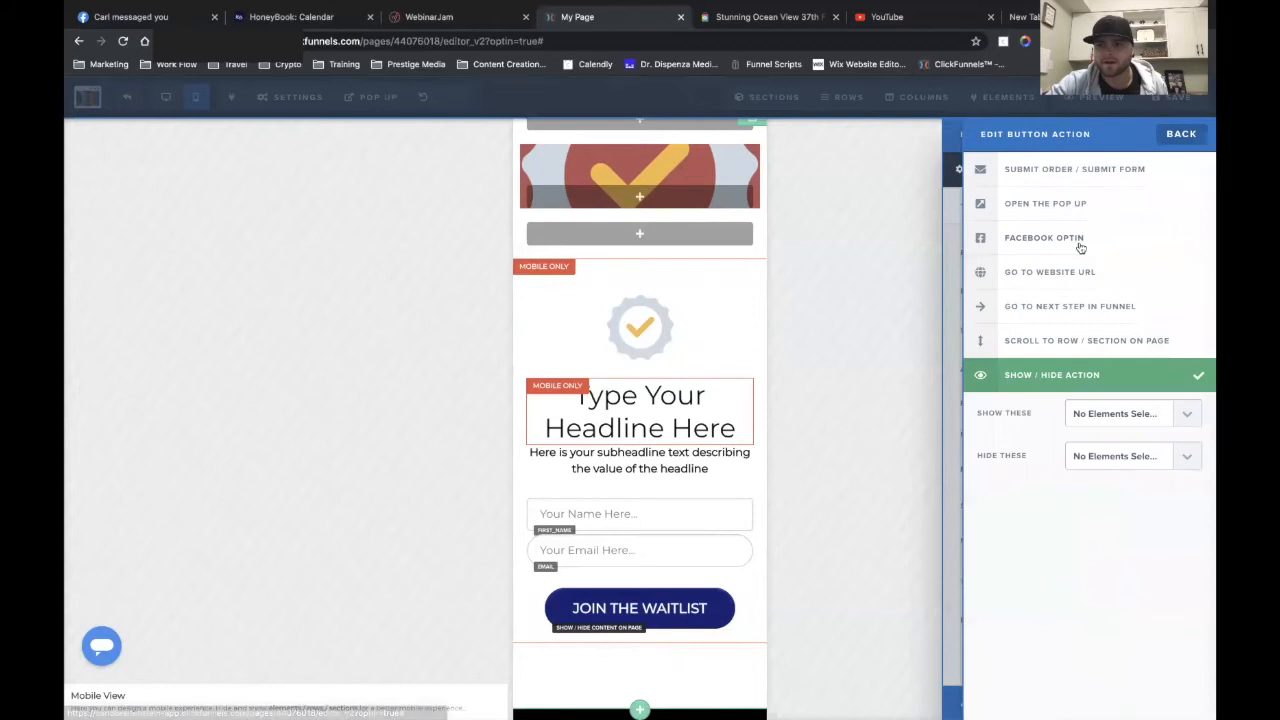
pyautogui.click(1048, 172)
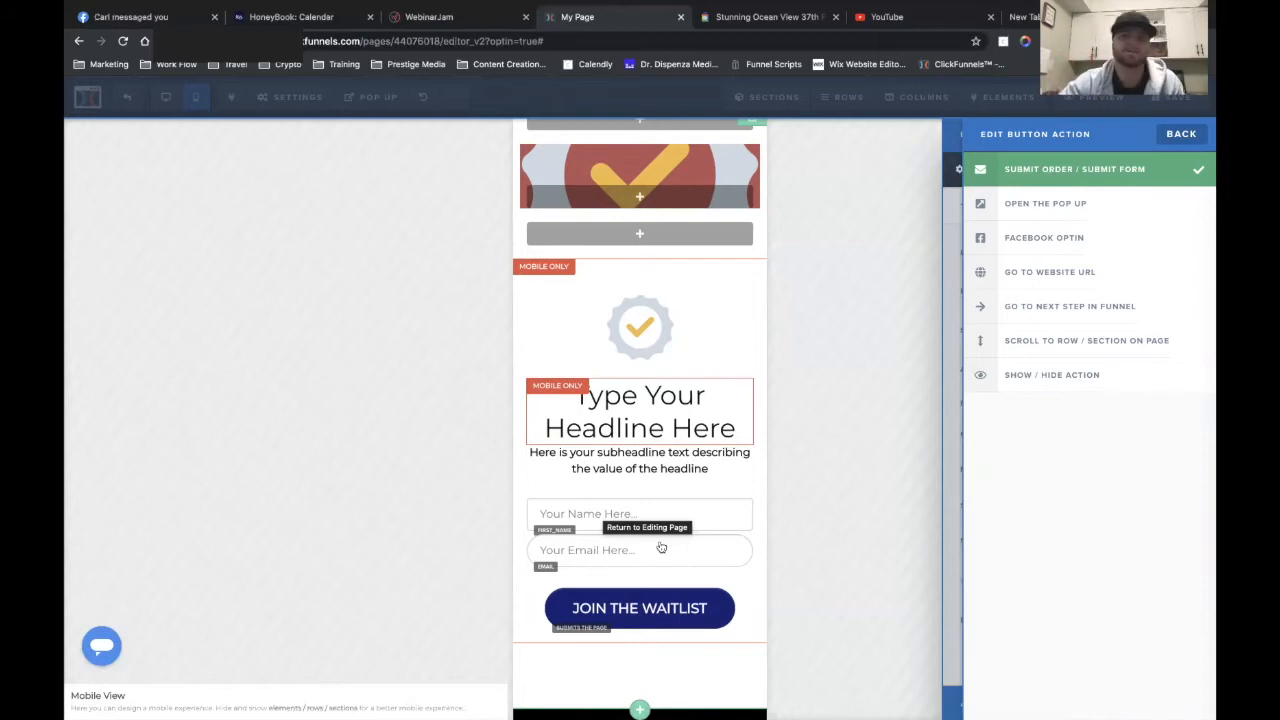
pyautogui.click(1045, 203)
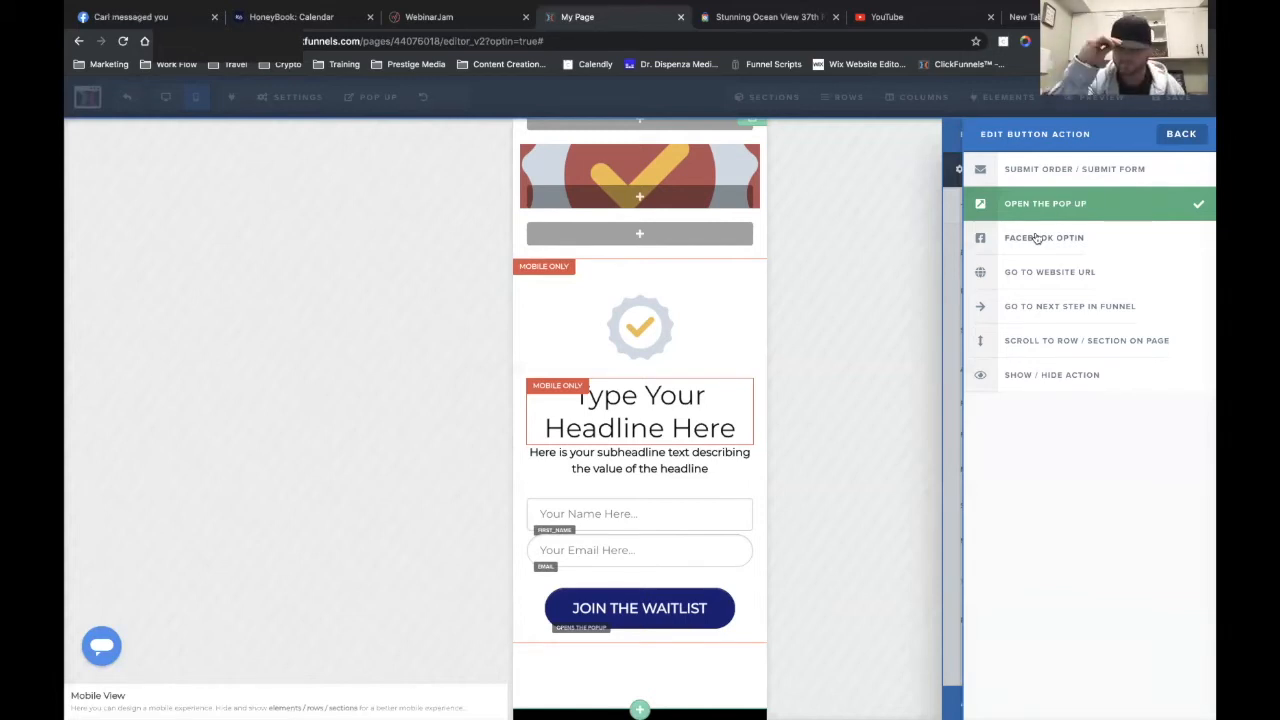
# - Try the Go to Website URL action for the waitlist button and review its window-opening options
pyautogui.click(1043, 275)
pyautogui.click(1035, 303)
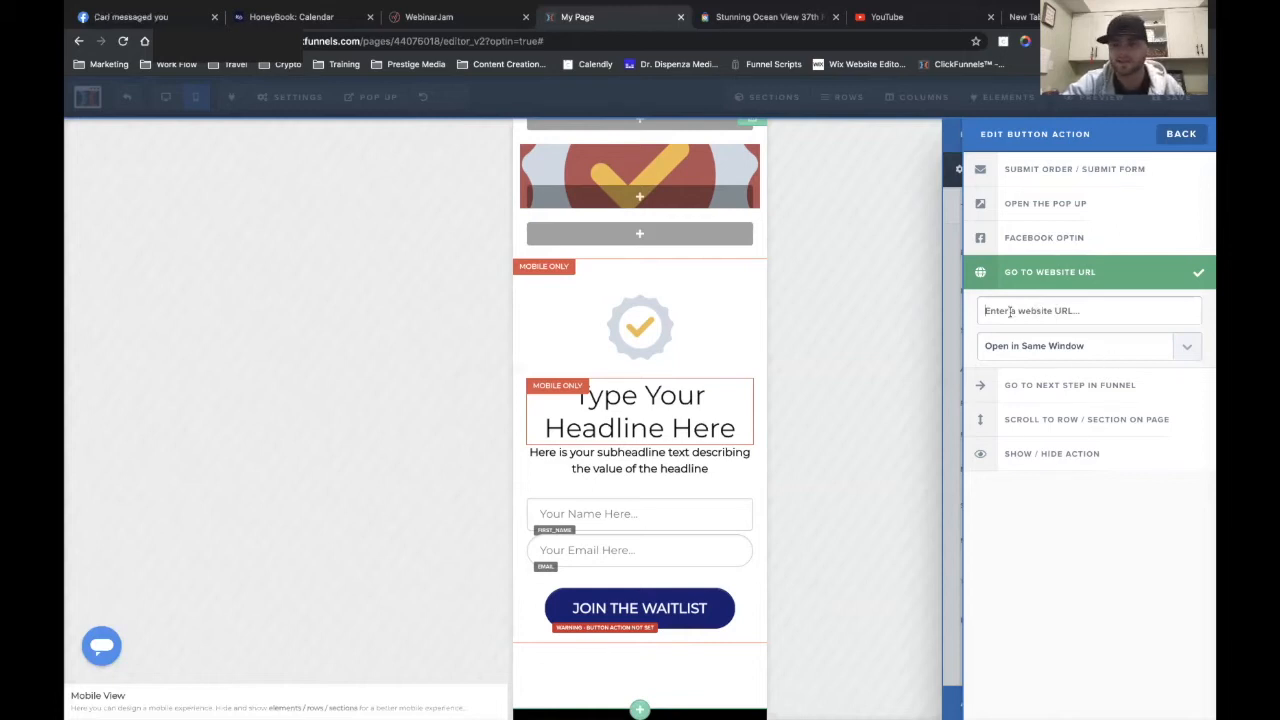
pyautogui.click(1022, 347)
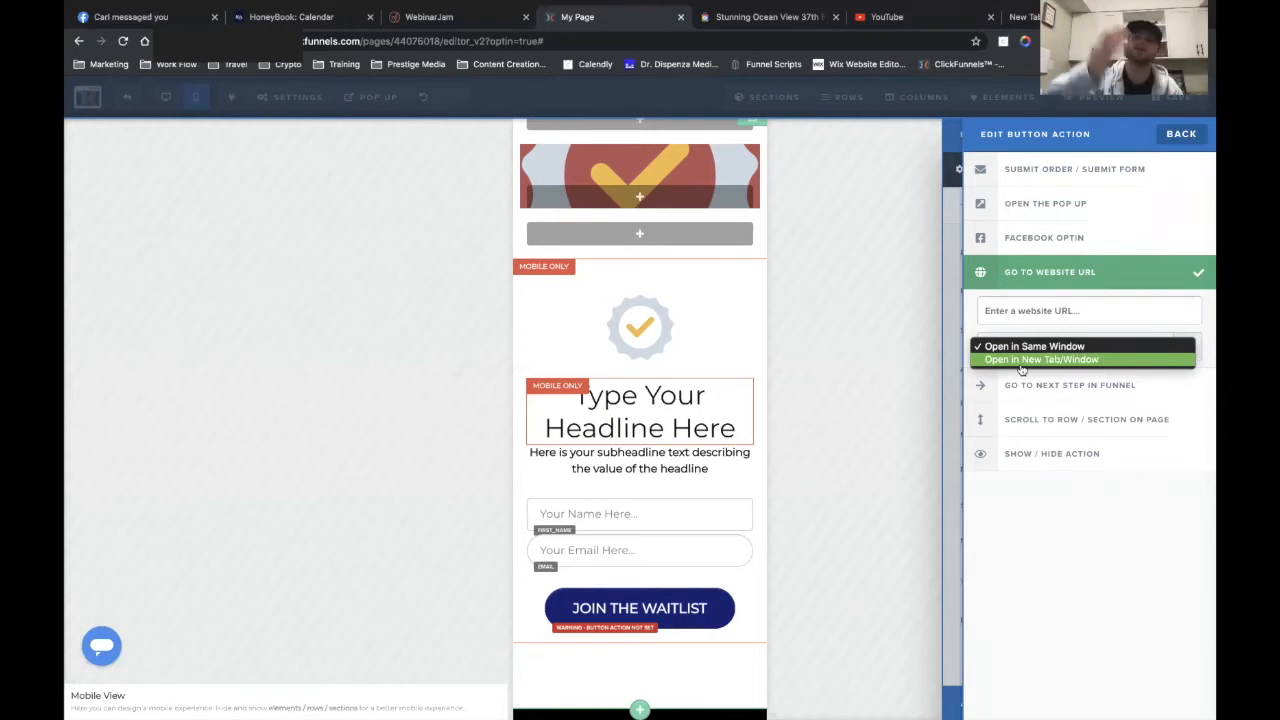
pyautogui.click(958, 288)
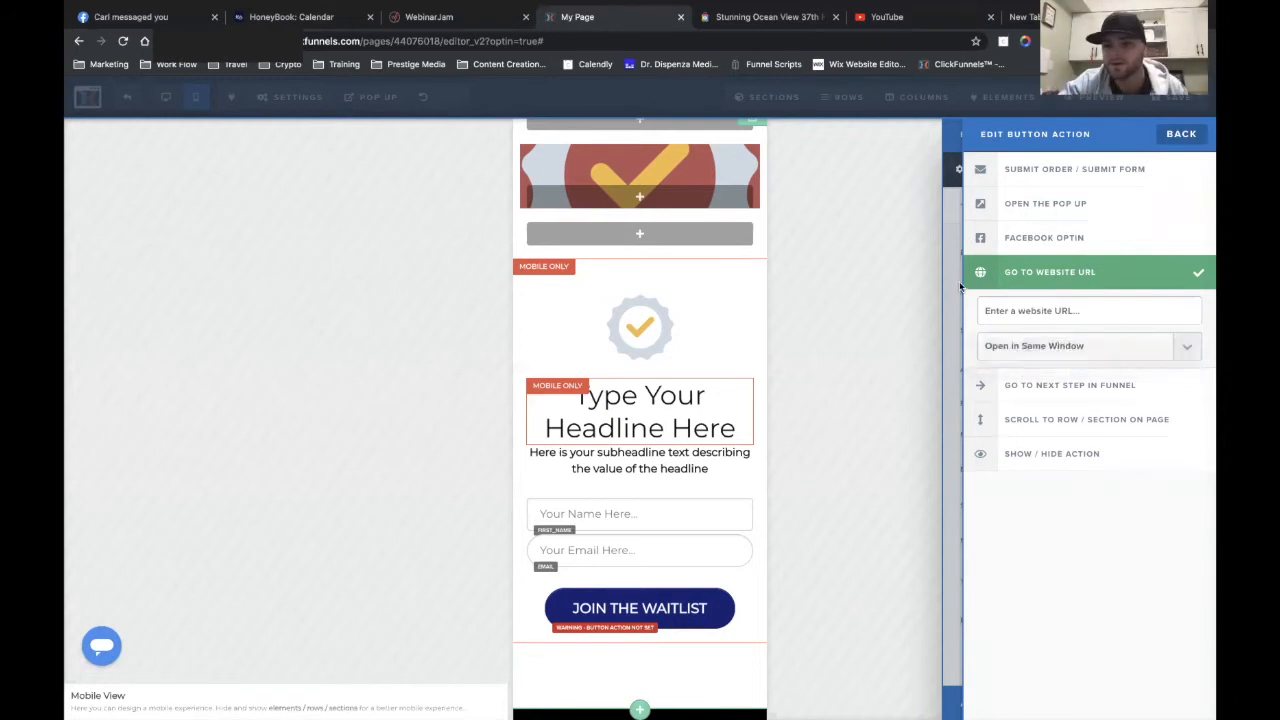
pyautogui.click(1126, 258)
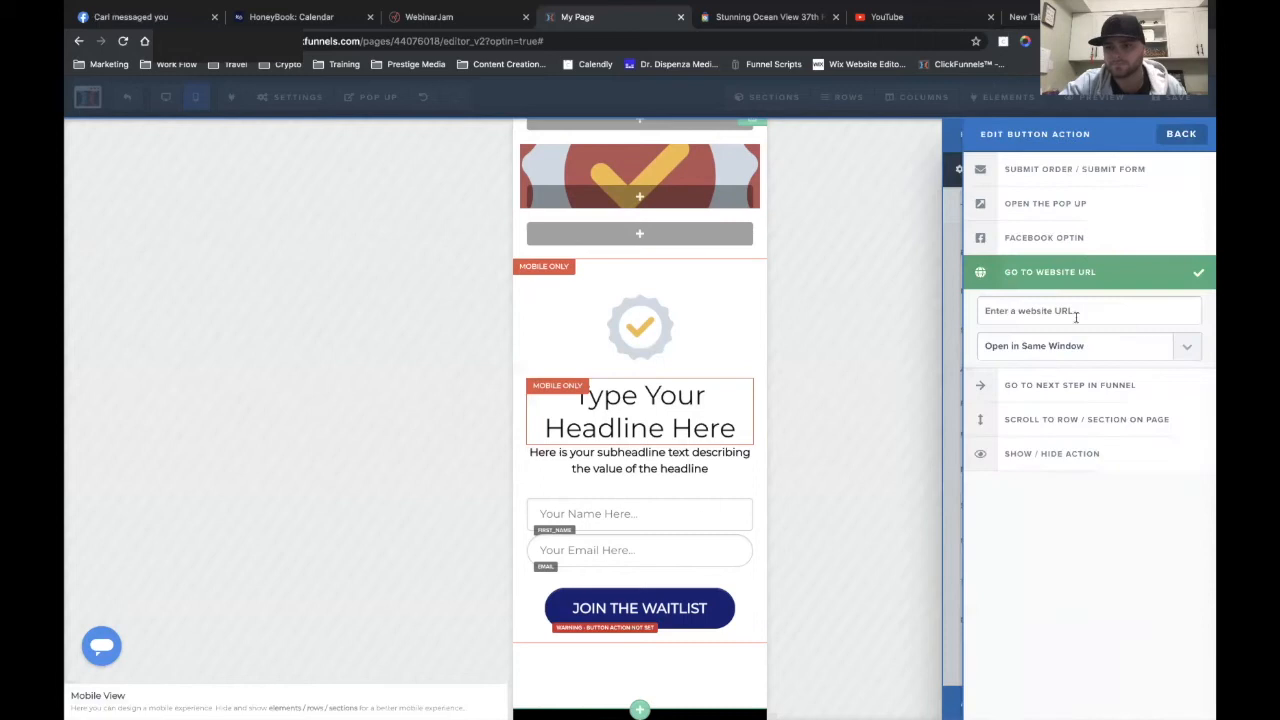
# - Try Go to Next Step in Funnel, switch the button action to Scroll to Row / Section on Page, review its targets, and close the settings
pyautogui.click(1060, 400)
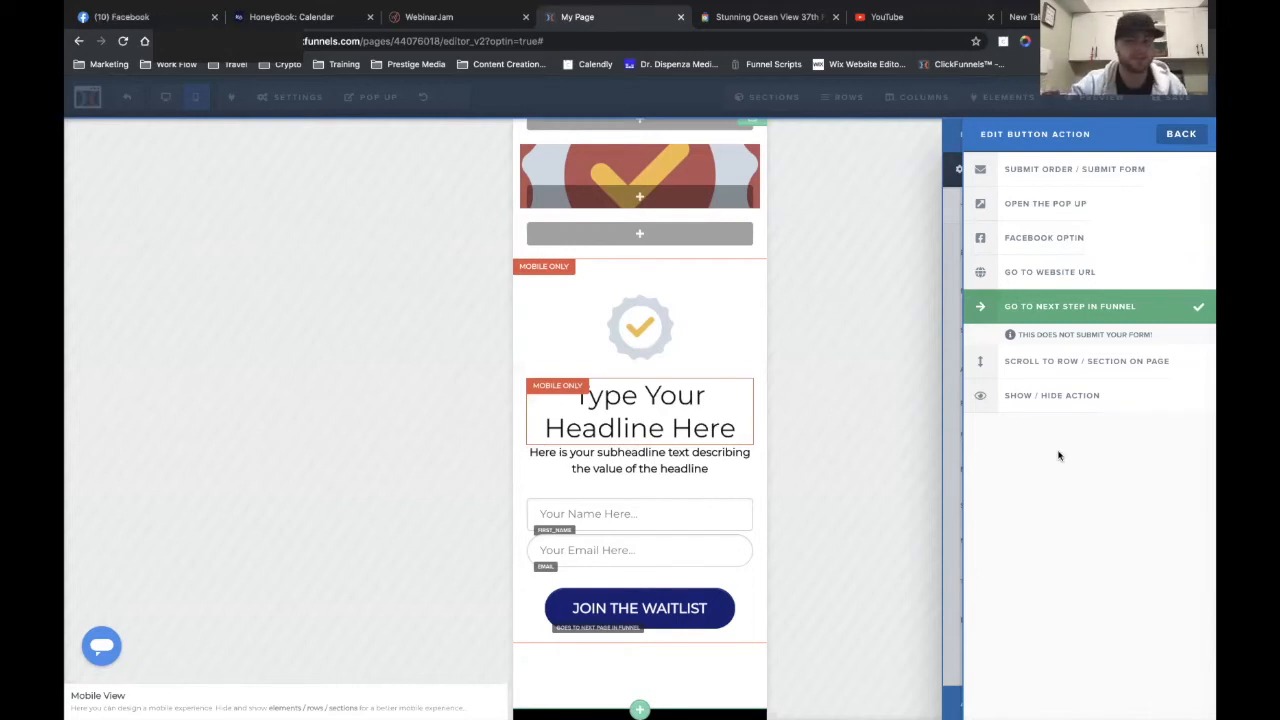
pyautogui.click(1045, 366)
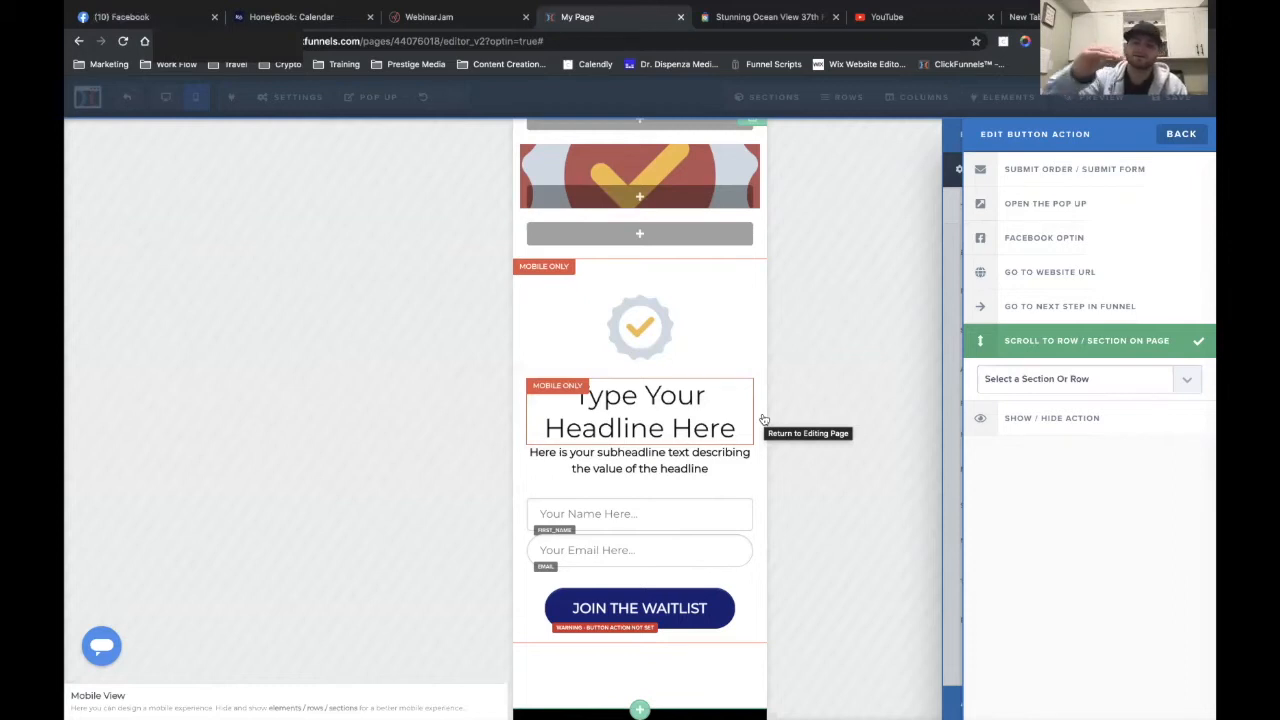
pyautogui.click(990, 380)
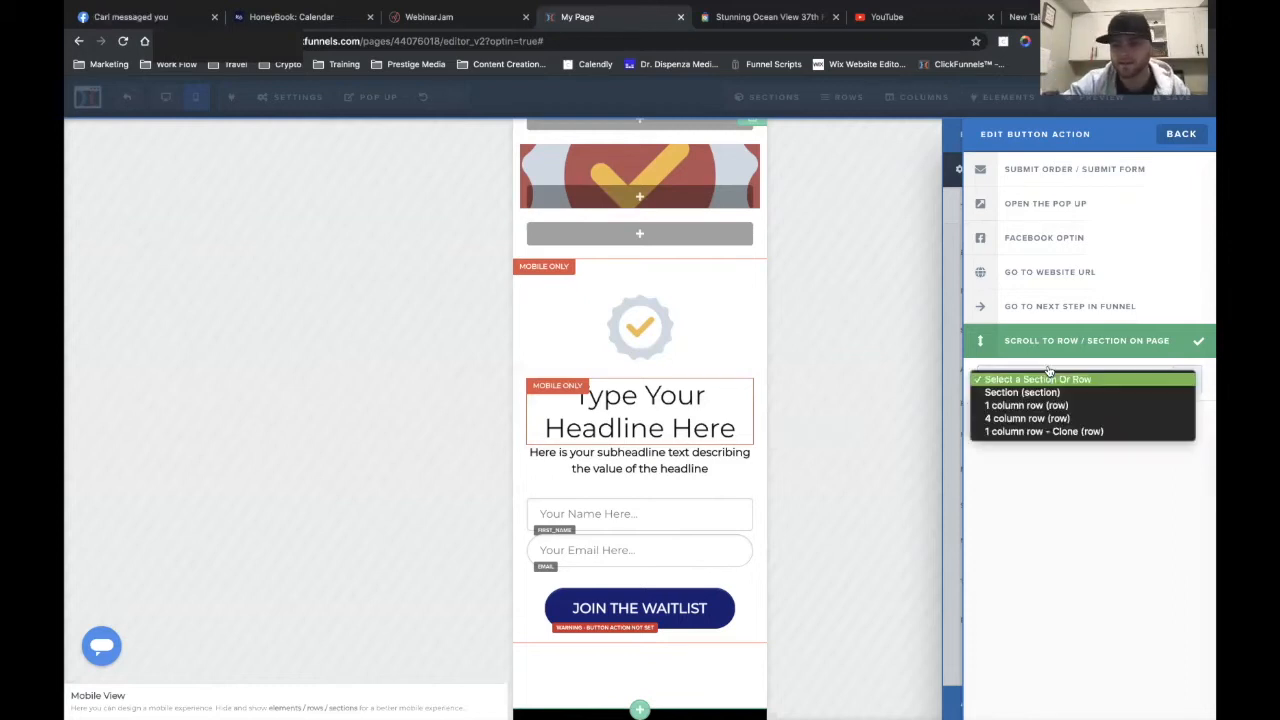
pyautogui.click(1060, 460)
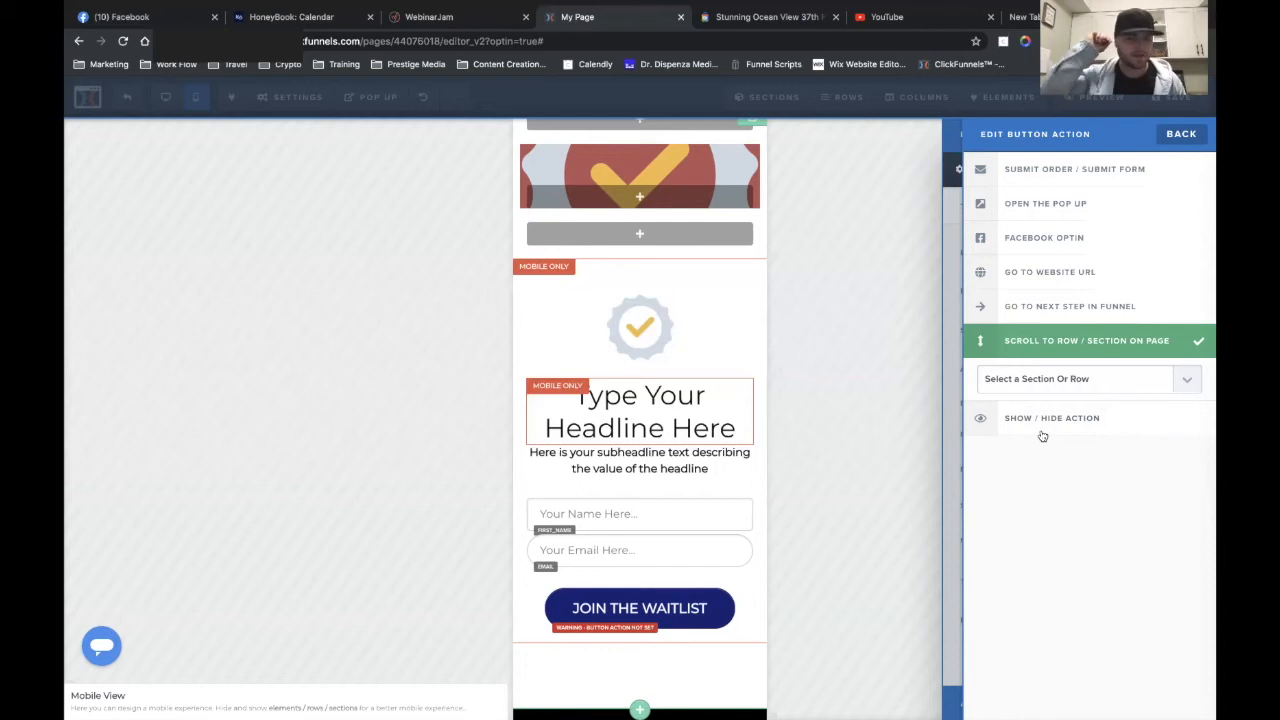
pyautogui.click(956, 313)
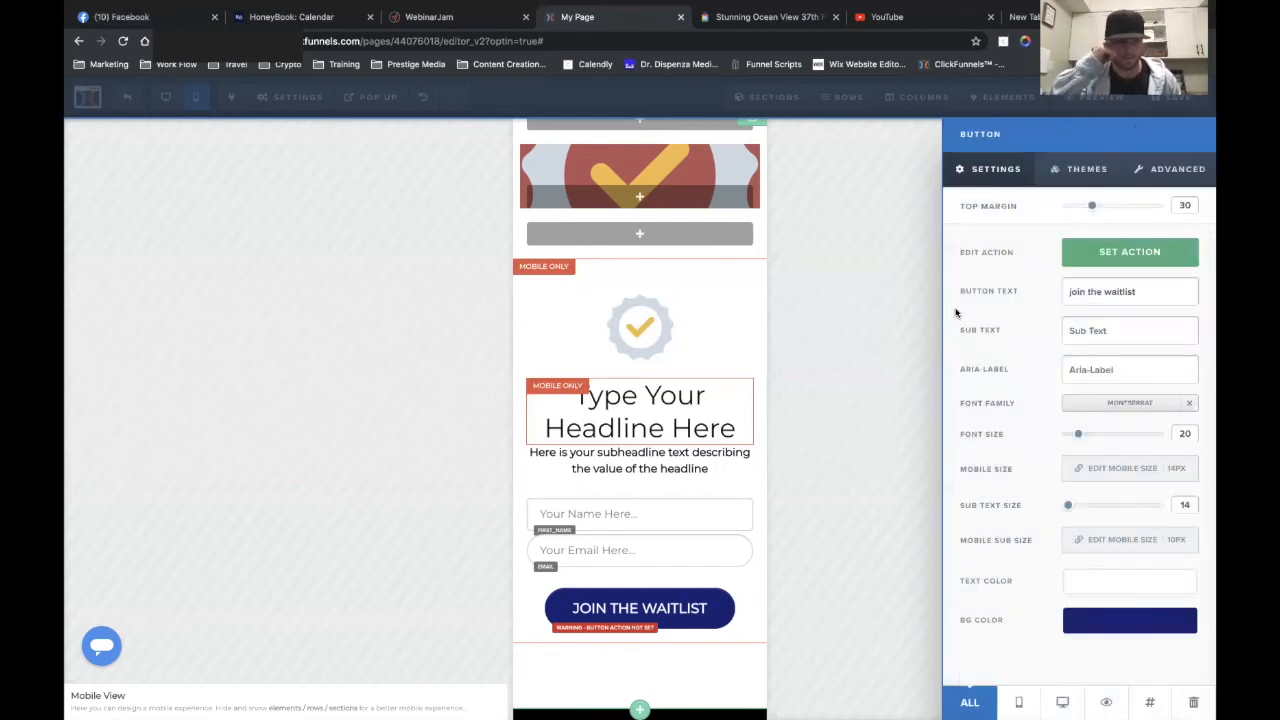
pyautogui.click(707, 400)
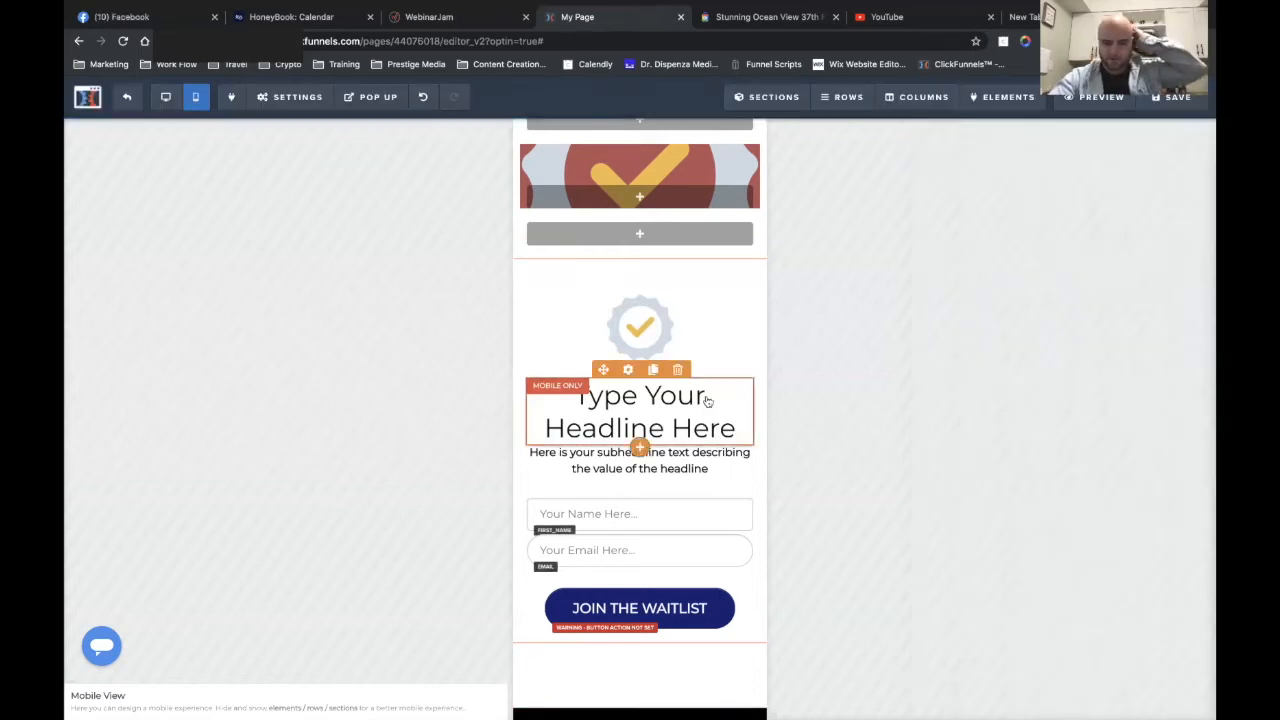
# - Set the mobile Join the Waitlist button's background color to #343a7f and close its settings
pyautogui.click(651, 609)
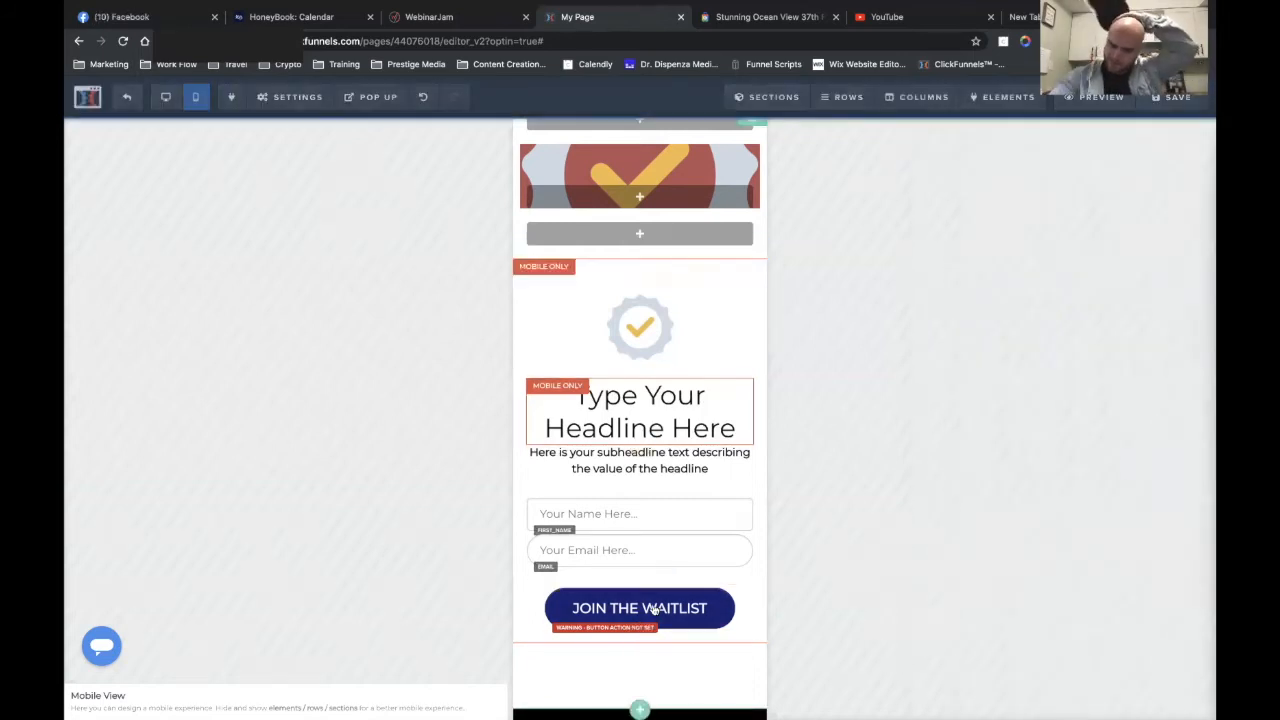
pyautogui.click(1125, 636)
pyautogui.click(1127, 502)
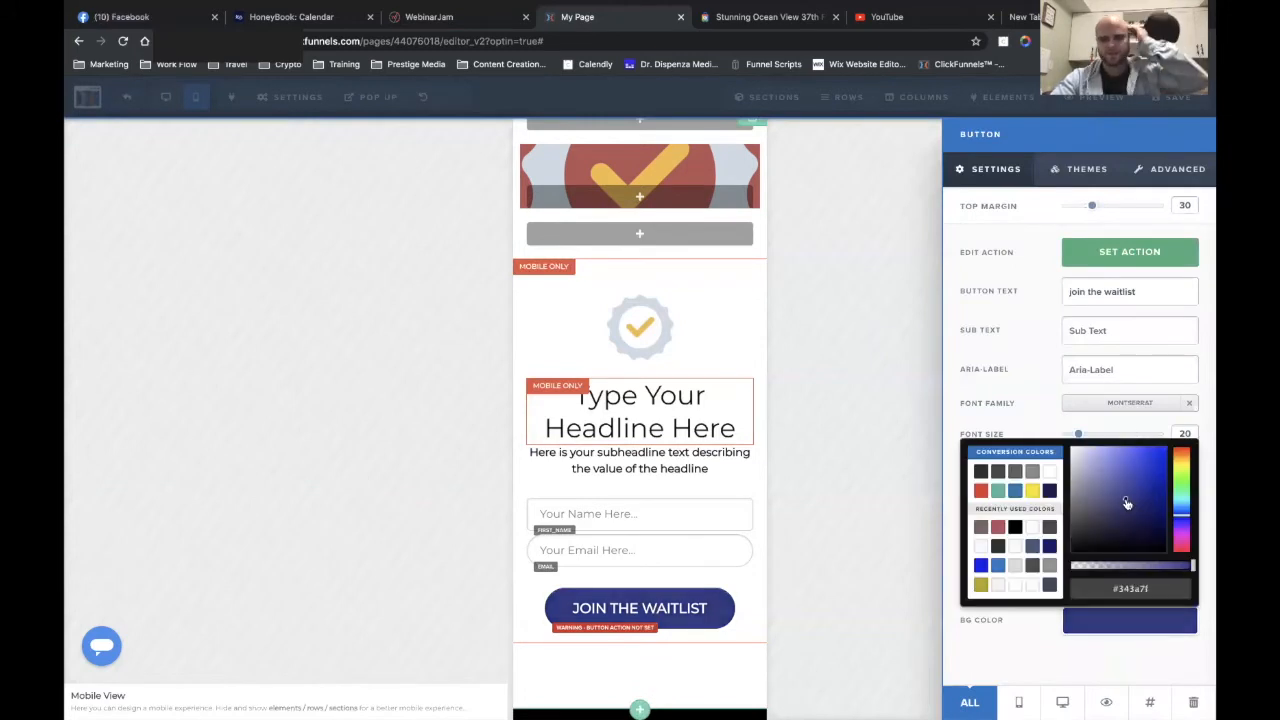
pyautogui.click(1131, 432)
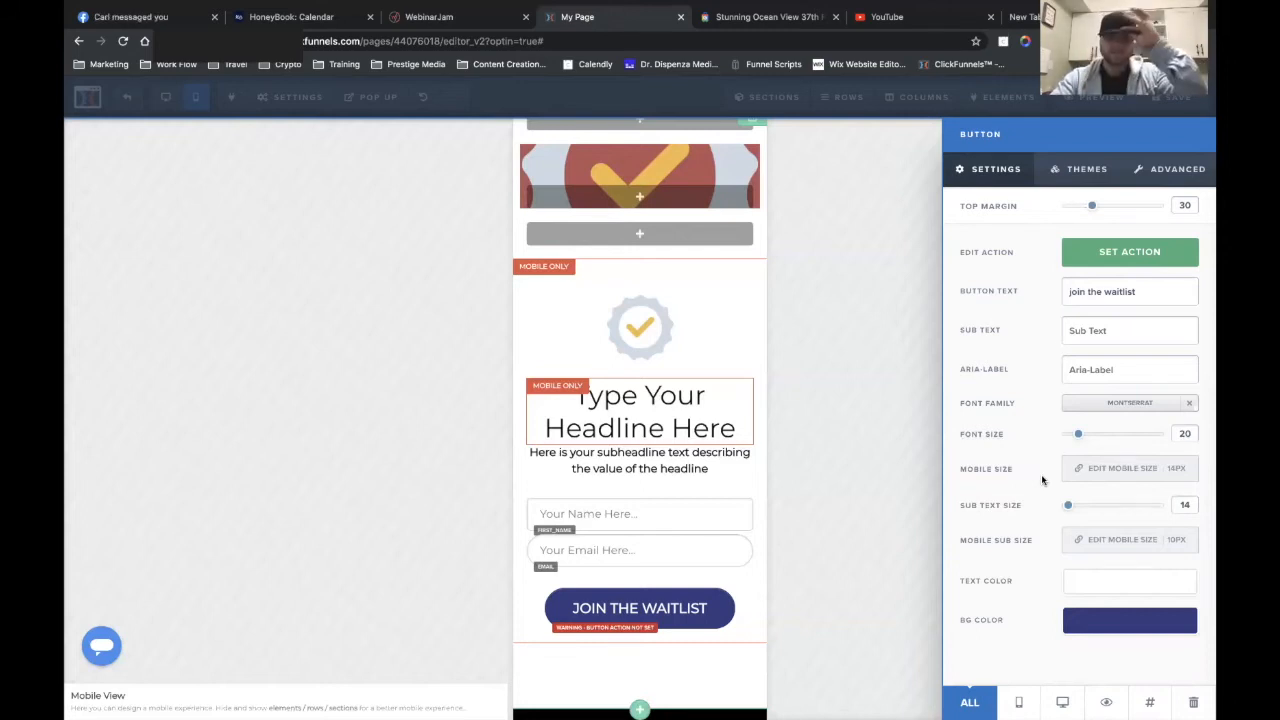
pyautogui.click(1072, 185)
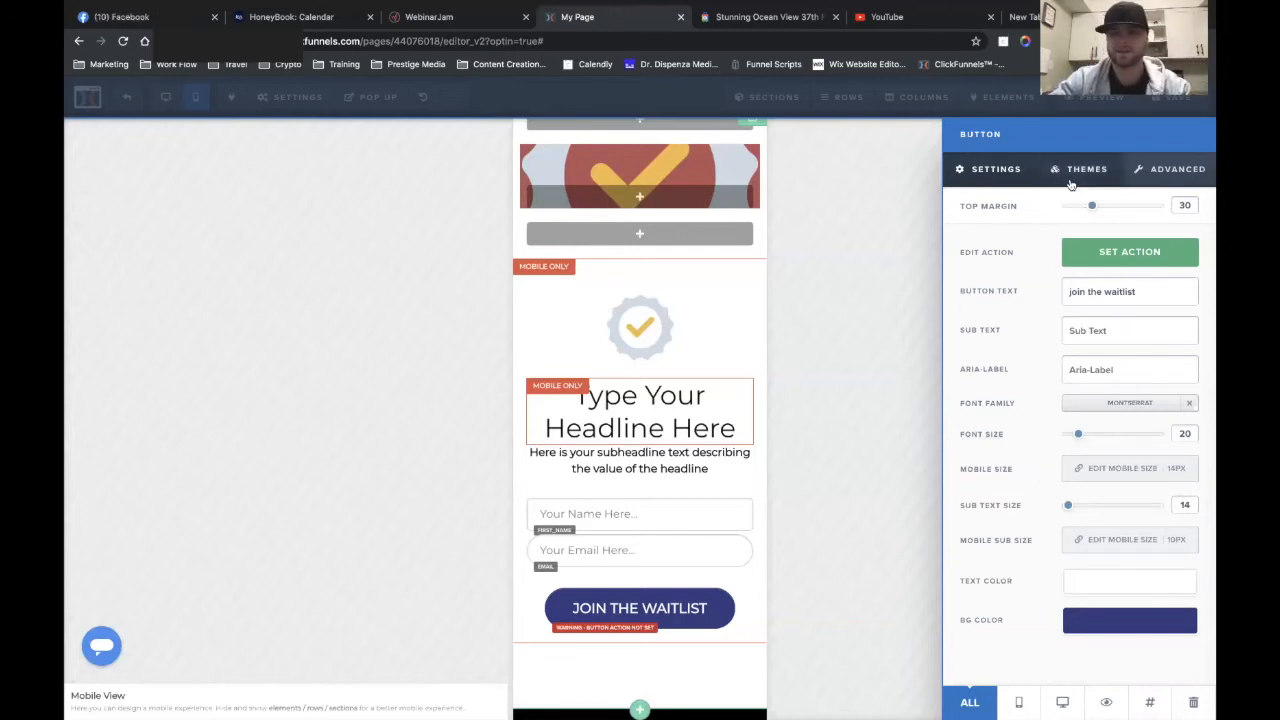
pyautogui.click(996, 171)
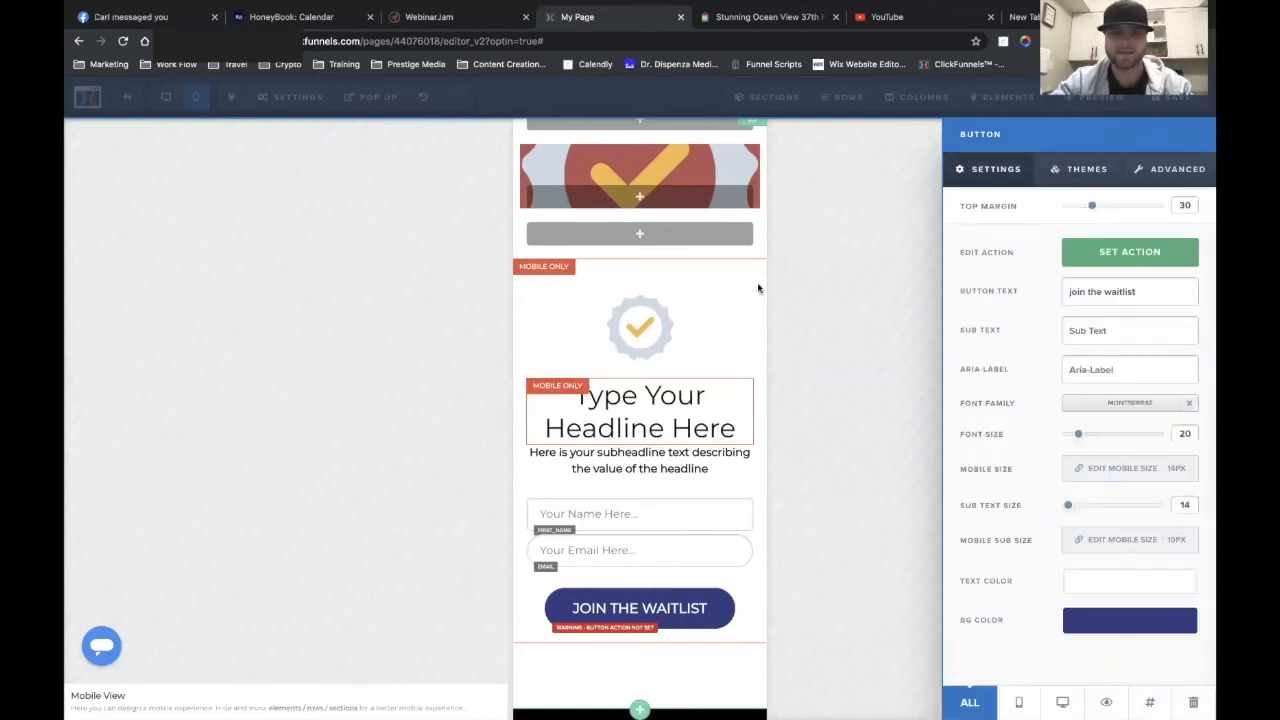
pyautogui.click(759, 287)
# - Show the page's pop up, compare its desktop and mobile versions, and close it
pyautogui.moveTo(378, 100)
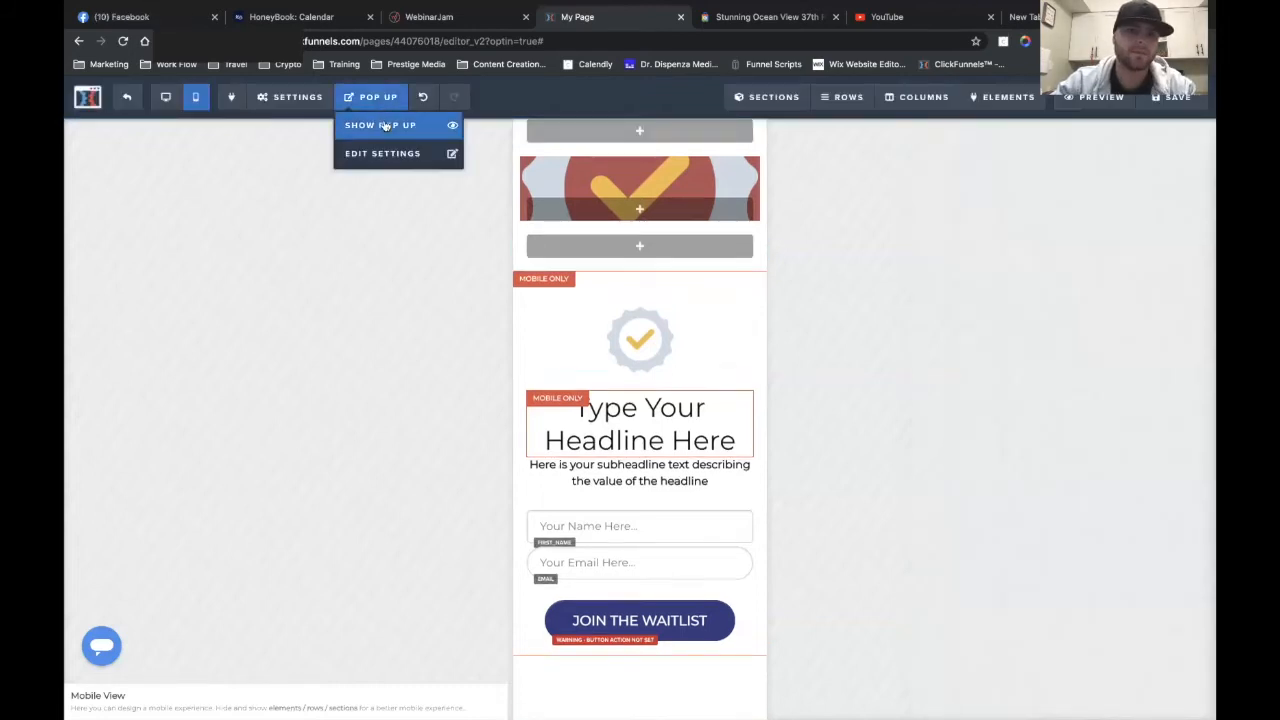
pyautogui.click(384, 126)
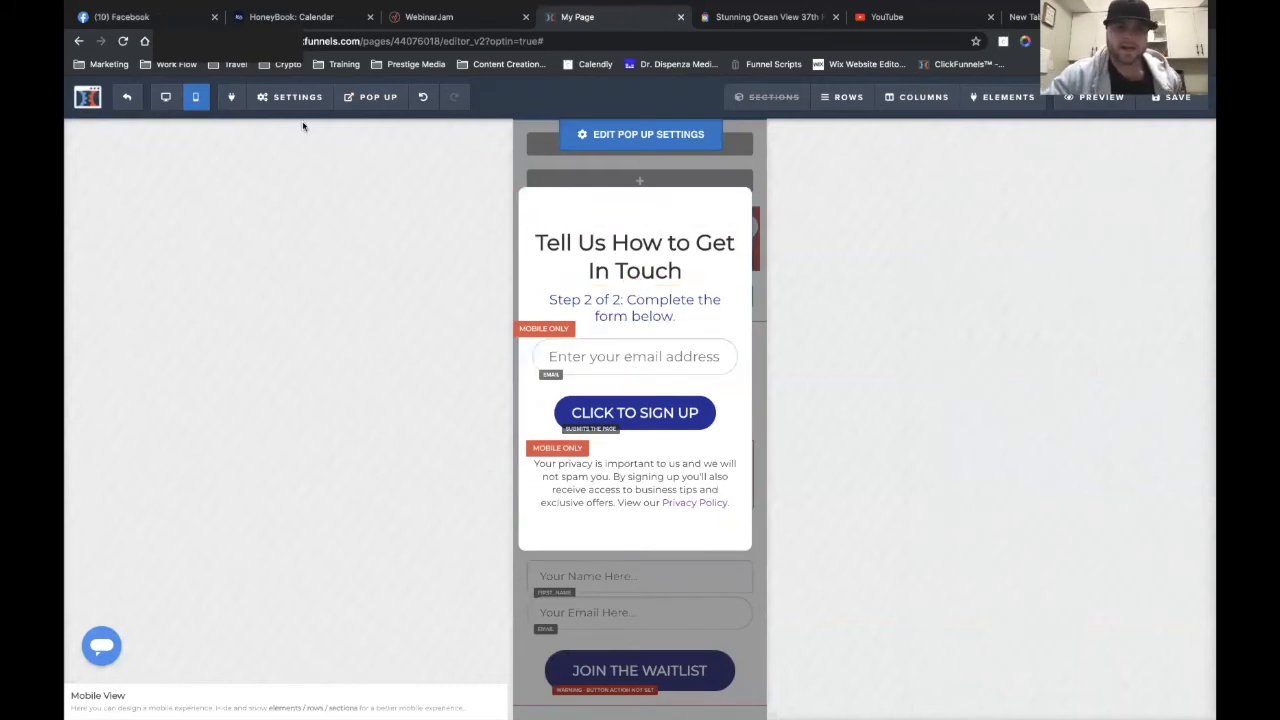
pyautogui.click(170, 102)
pyautogui.click(196, 98)
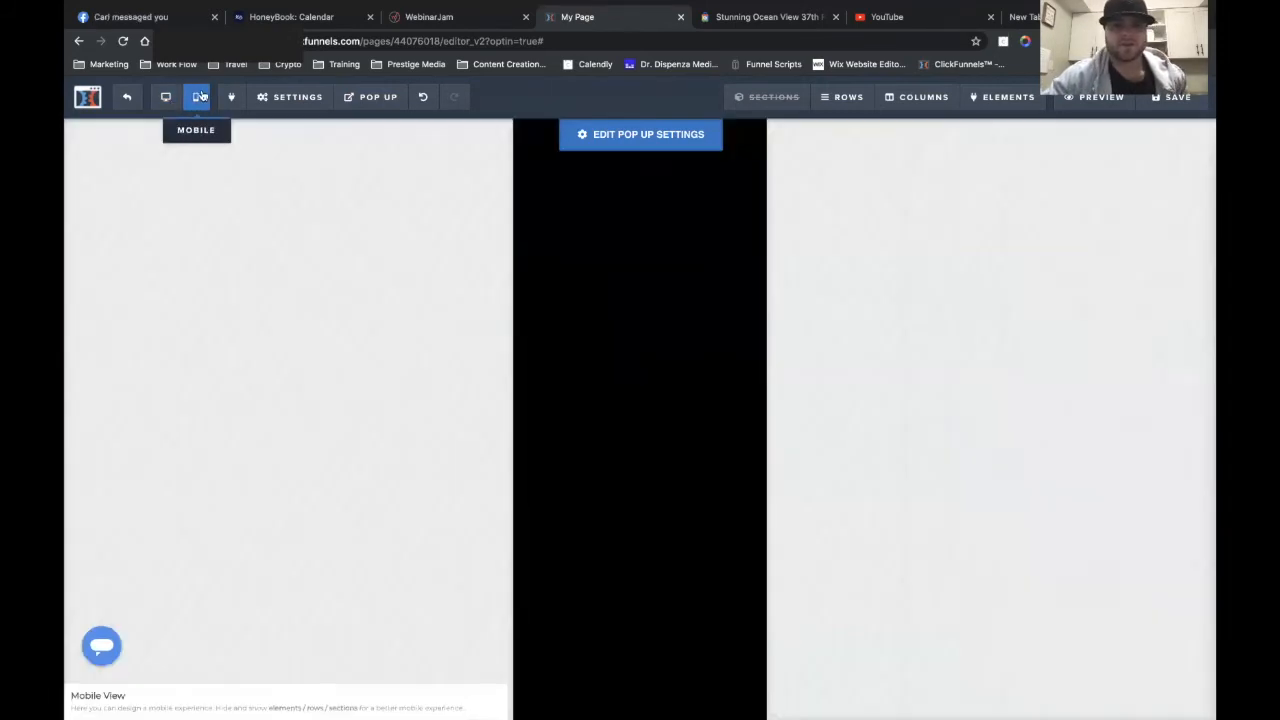
pyautogui.click(165, 100)
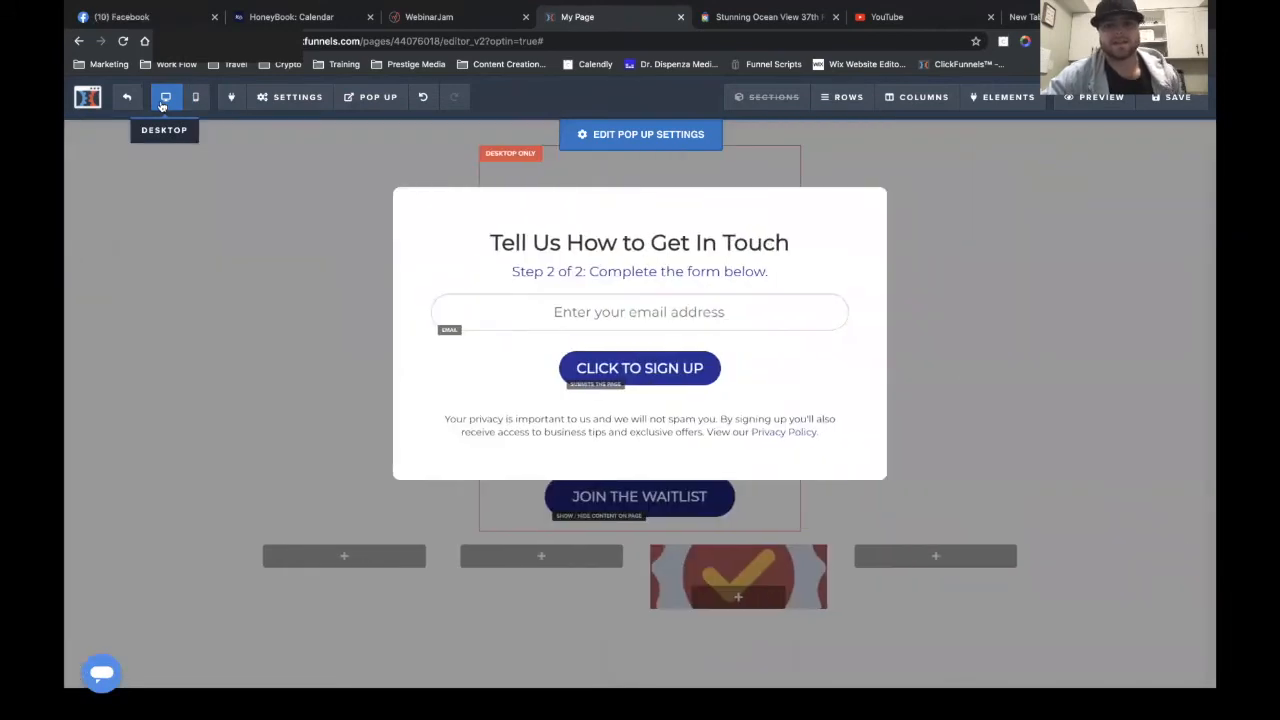
pyautogui.click(196, 98)
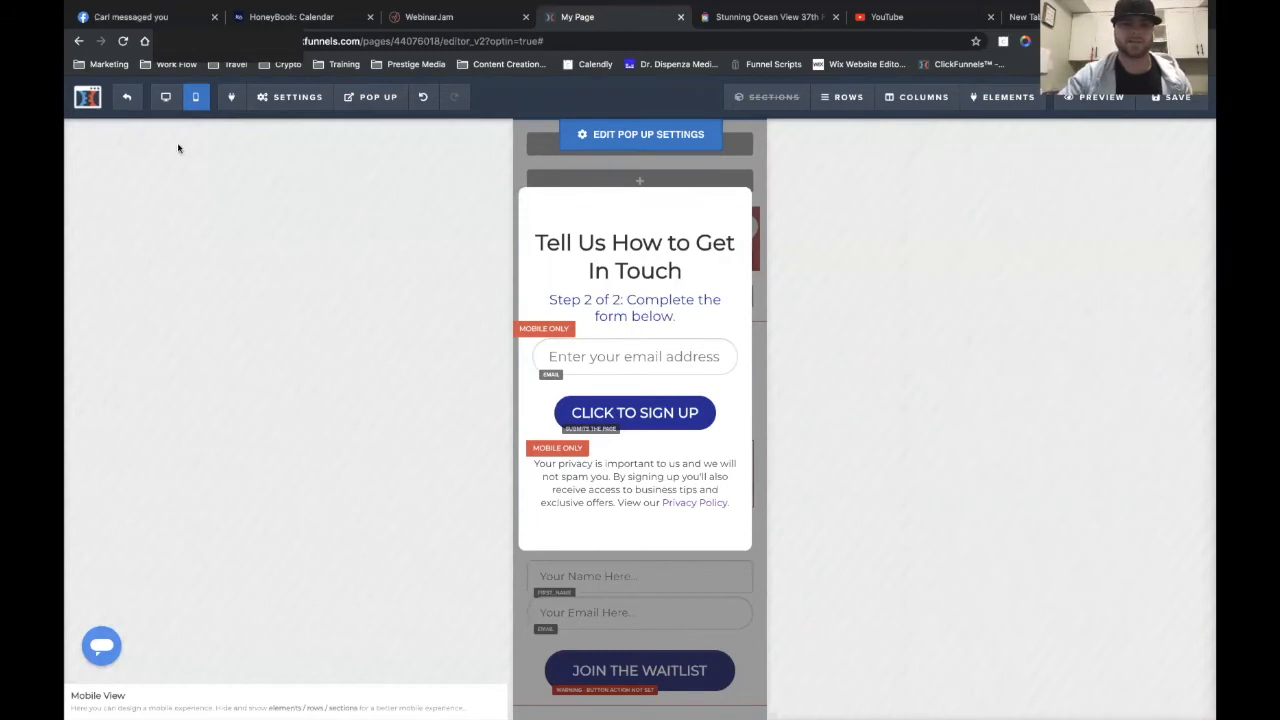
pyautogui.click(749, 181)
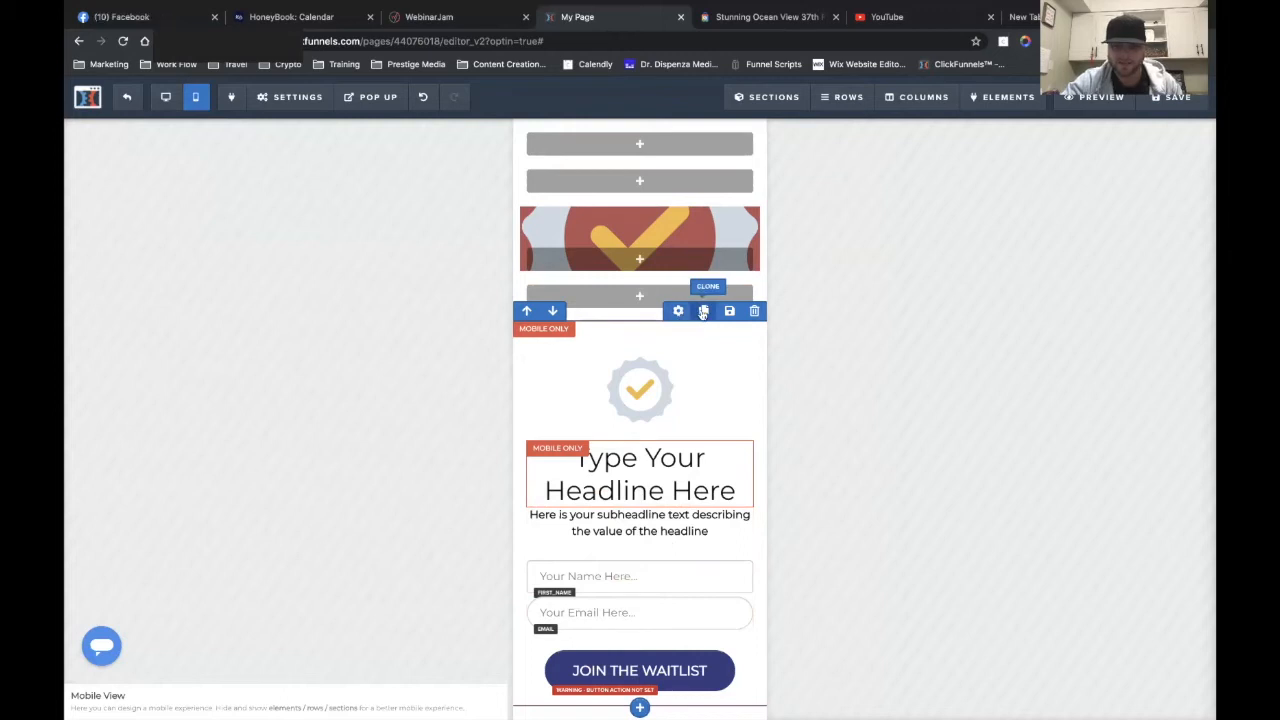
# - Review the mobile-only row's settings and compare the page's desktop and mobile layouts
pyautogui.click(678, 312)
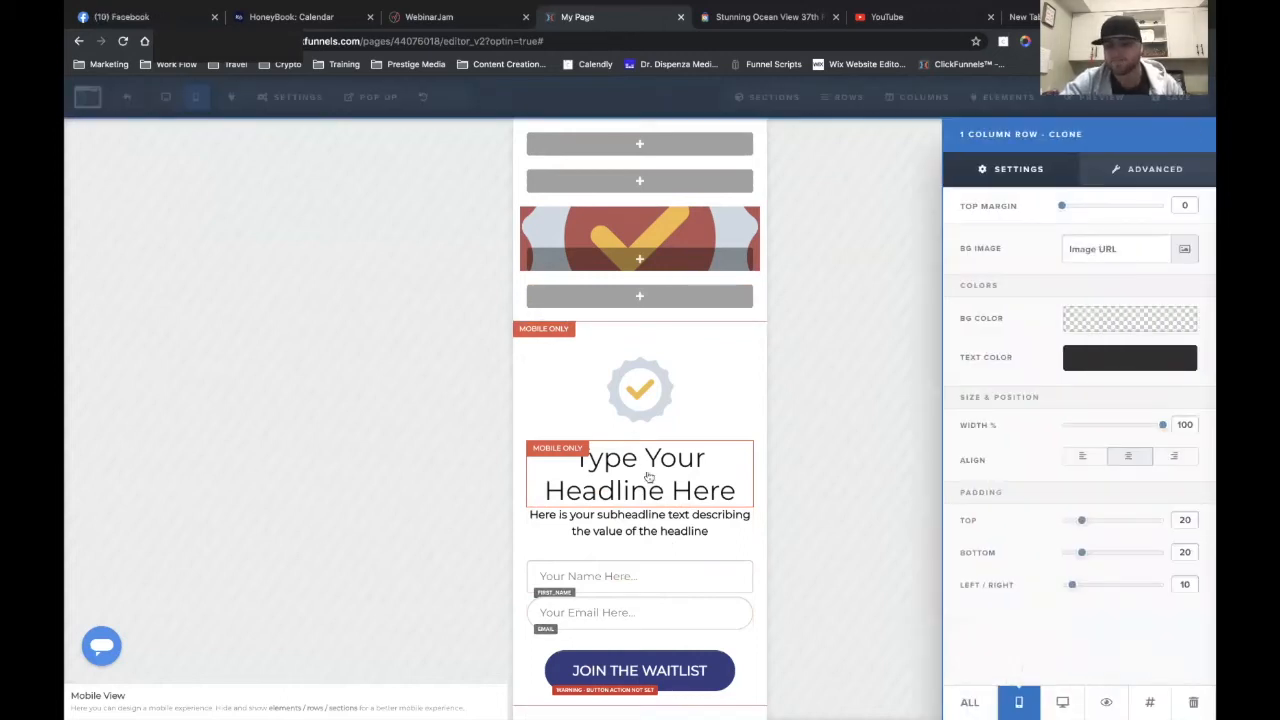
pyautogui.click(684, 578)
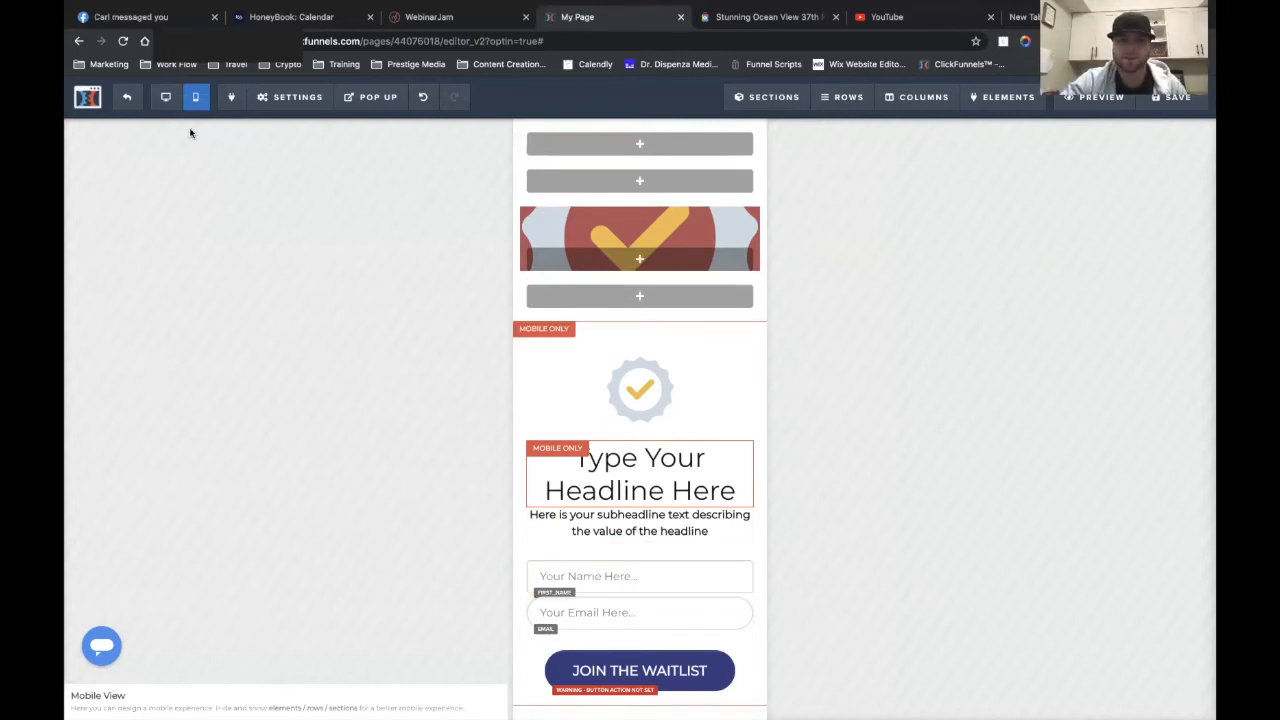
pyautogui.click(164, 100)
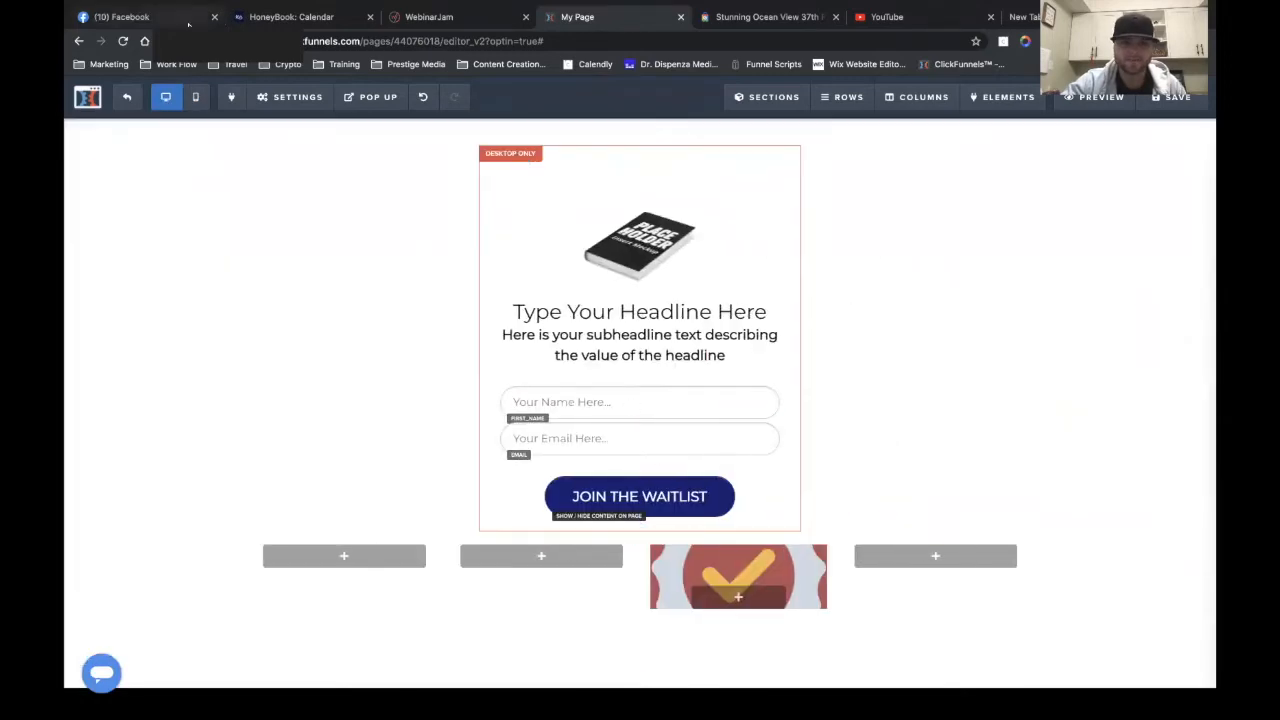
pyautogui.click(195, 97)
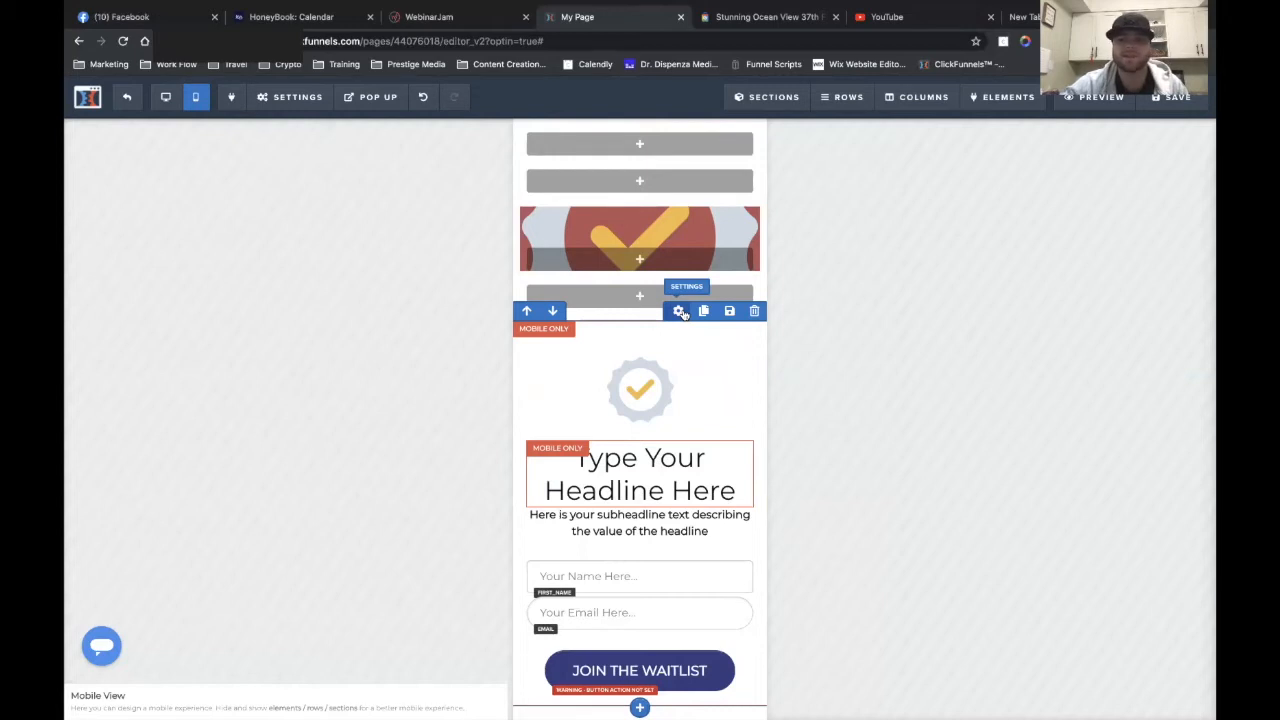
# - Set the mobile name field's mobile font size to 19px and close its settings
pyautogui.click(660, 586)
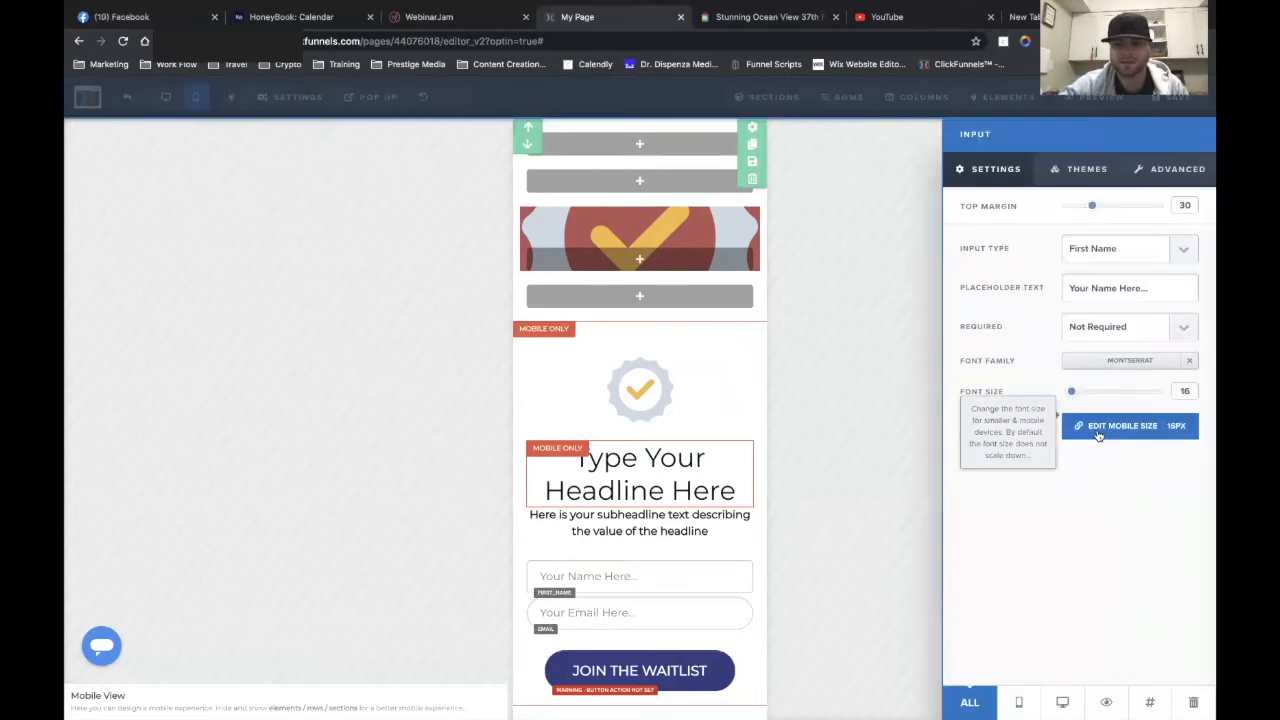
pyautogui.click(1097, 432)
pyautogui.click(1095, 466)
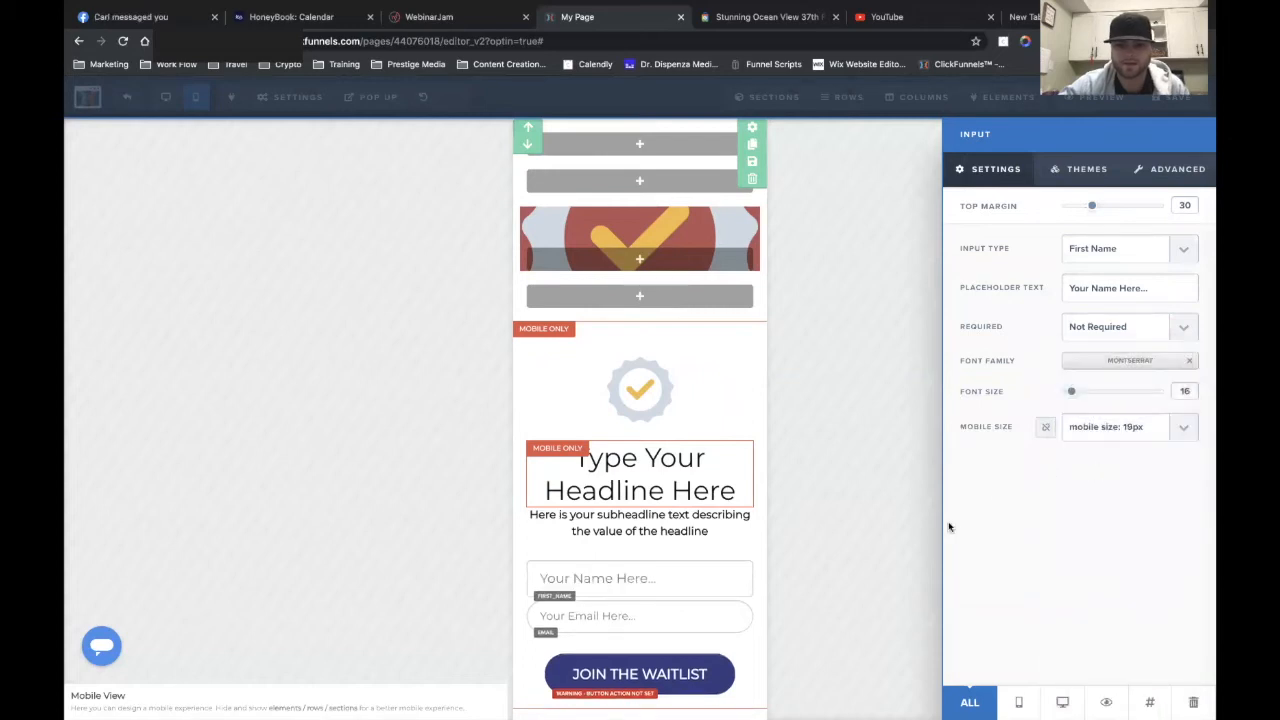
pyautogui.click(699, 515)
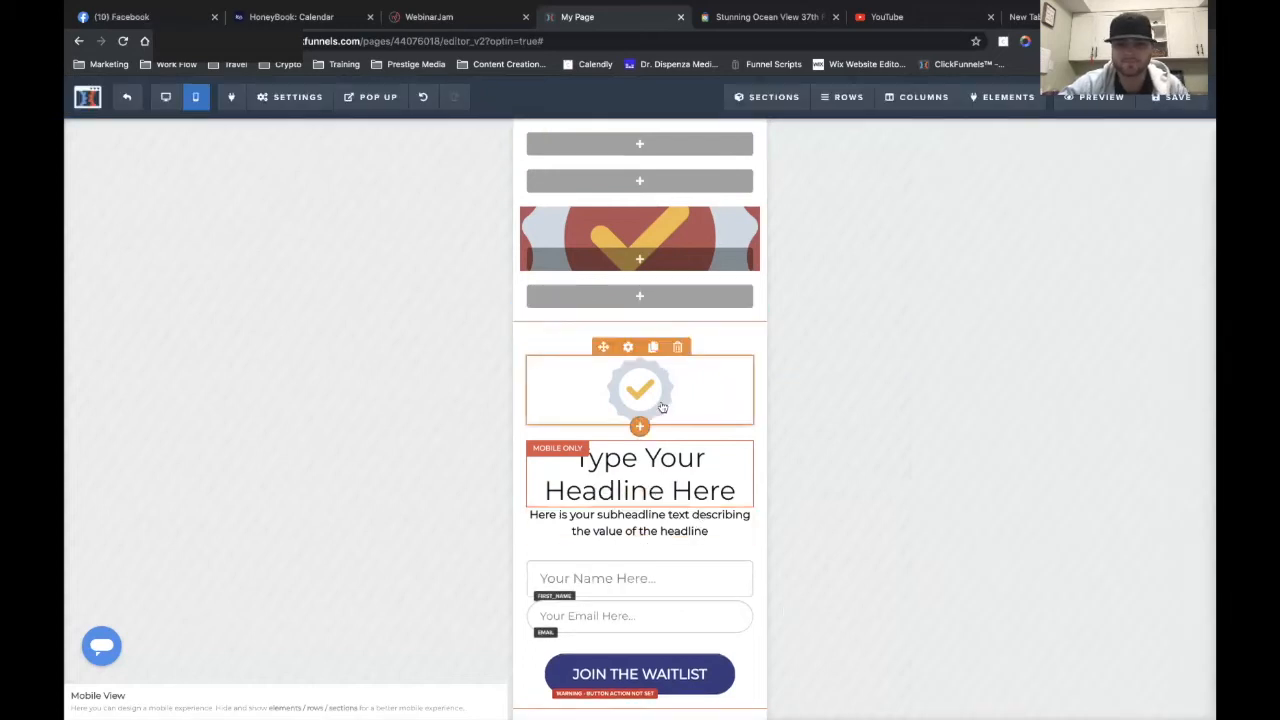
# - Show the page's pop up, open its settings, and set its background color to #955757
pyautogui.click(378, 97)
pyautogui.click(380, 123)
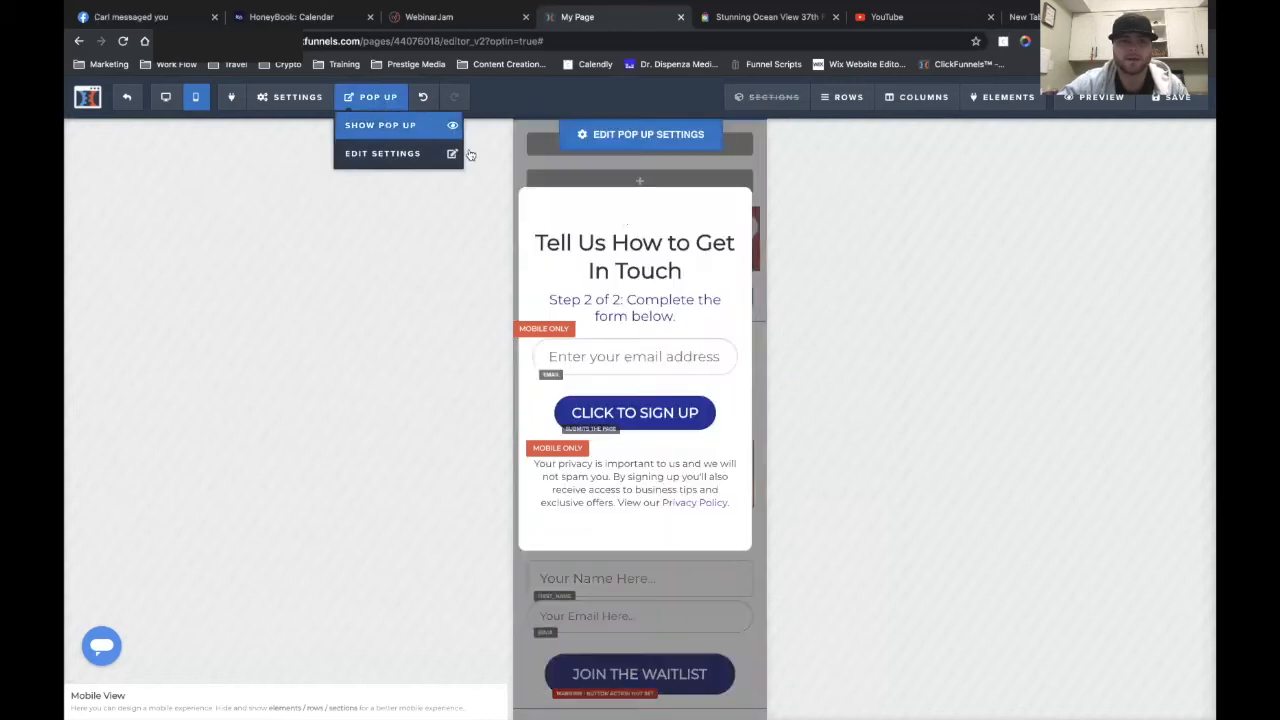
pyautogui.click(616, 135)
pyautogui.click(1128, 437)
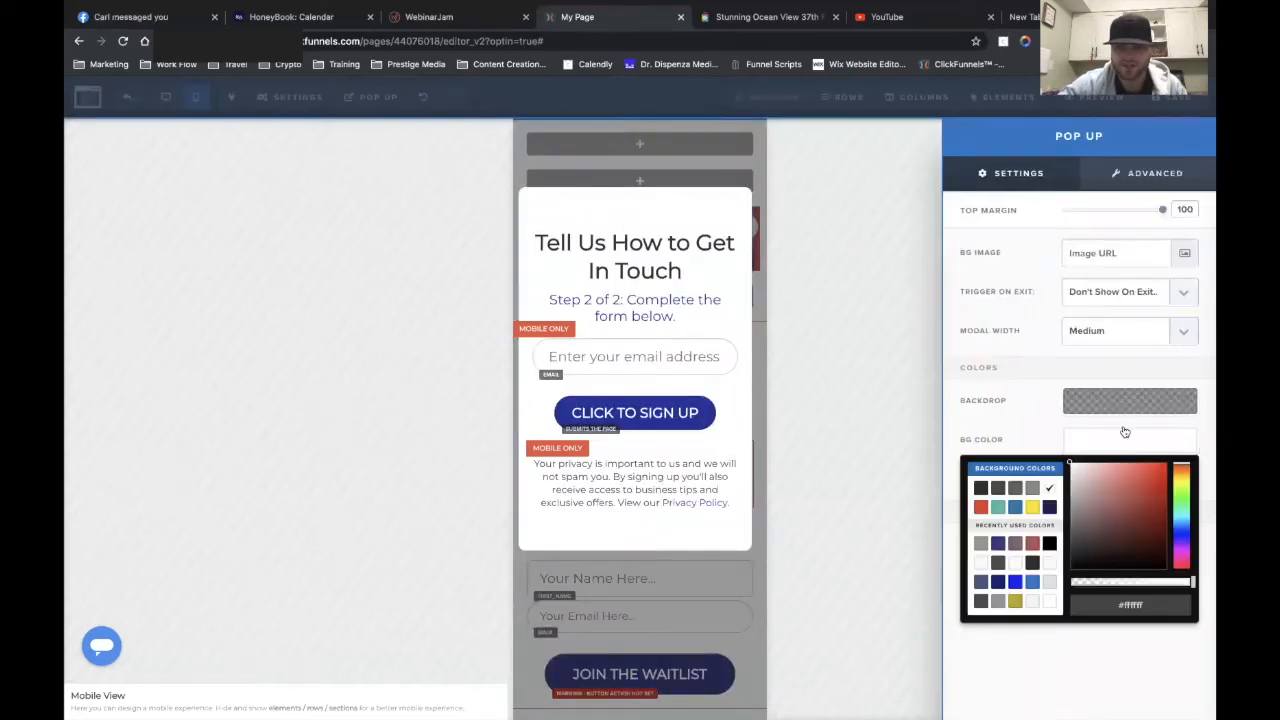
pyautogui.click(1108, 510)
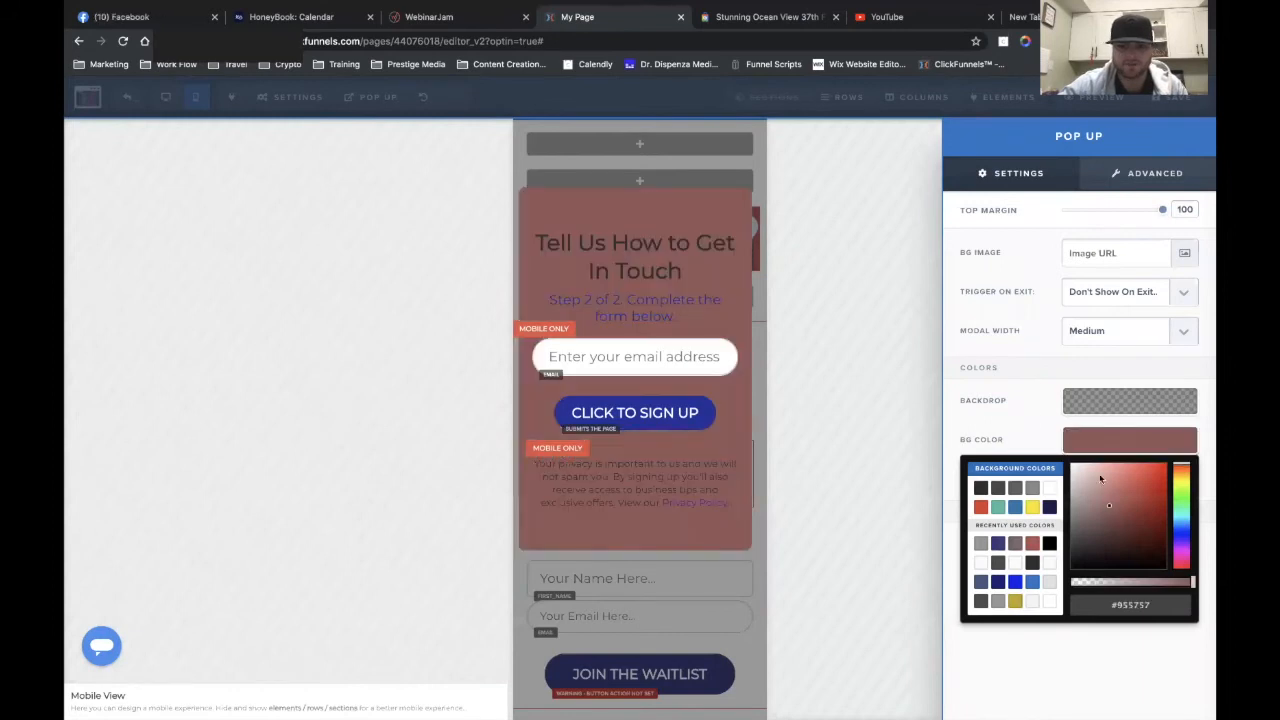
# - Set the pop up's backdrop color to rgba(16, 5, 5, 0.4)
pyautogui.click(1045, 389)
pyautogui.click(1070, 396)
pyautogui.moveTo(1090, 504); pyautogui.dragTo(971, 433)
pyautogui.click(1098, 499)
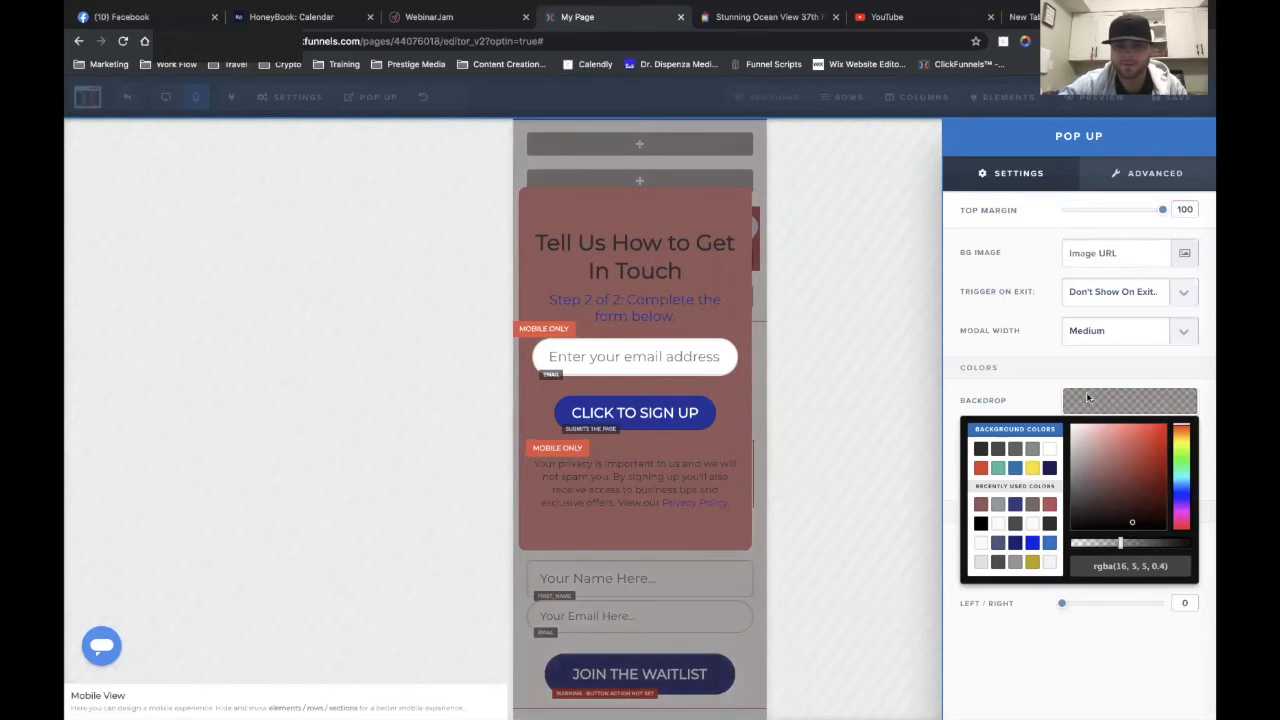
pyautogui.click(1052, 347)
# - Check the pop up's modal width options, keep Medium, and switch to the desktop version
pyautogui.click(1107, 333)
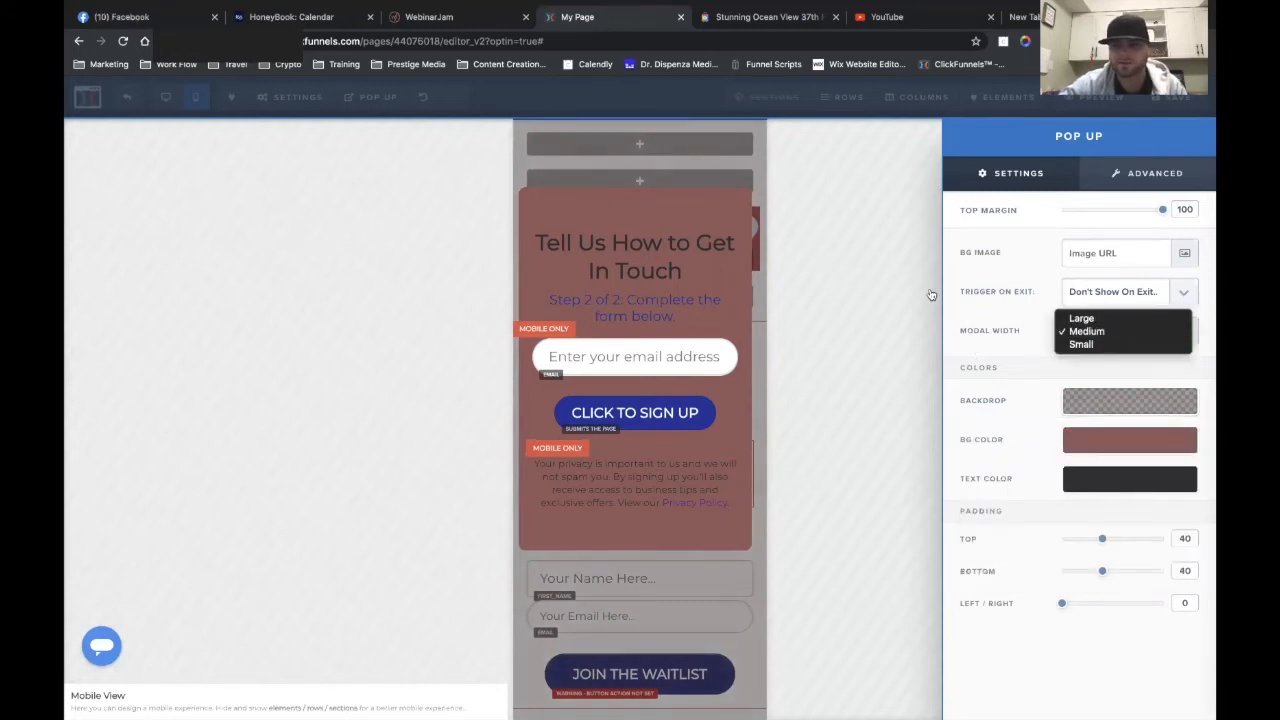
pyautogui.click(992, 279)
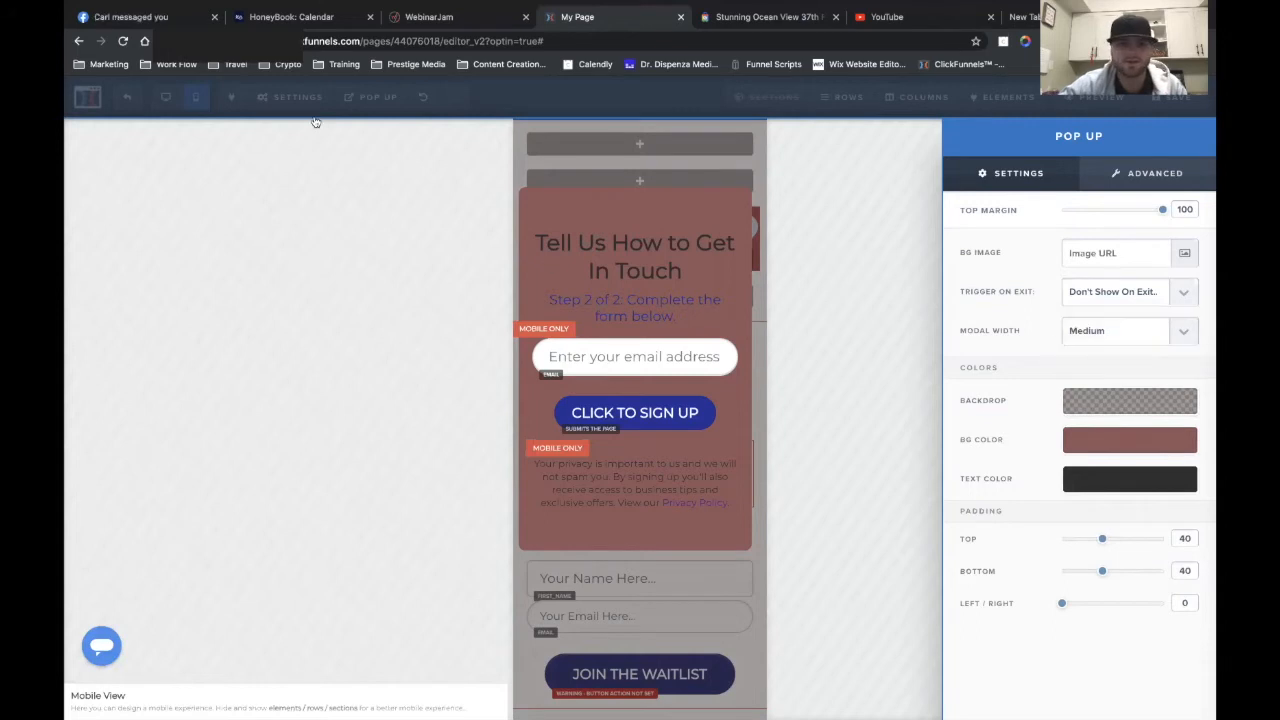
pyautogui.click(166, 97)
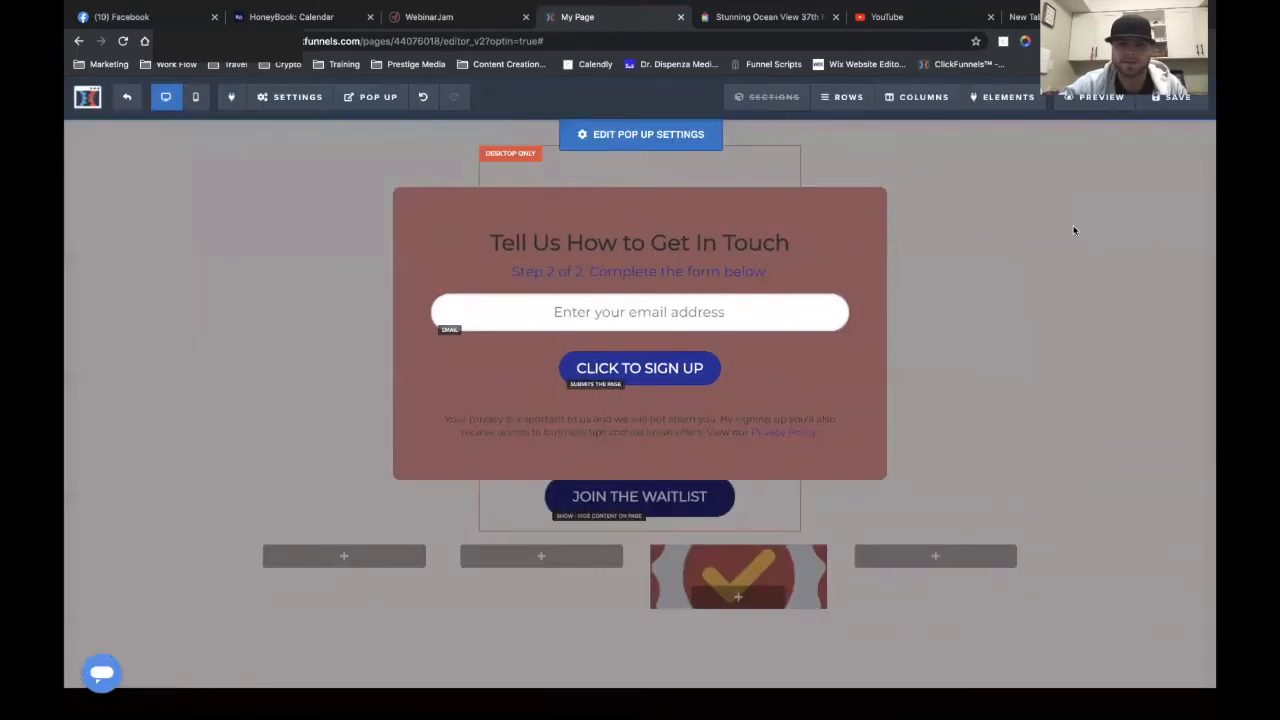
# - Try a lower top margin on the desktop pop up and return it to 100
pyautogui.click(673, 133)
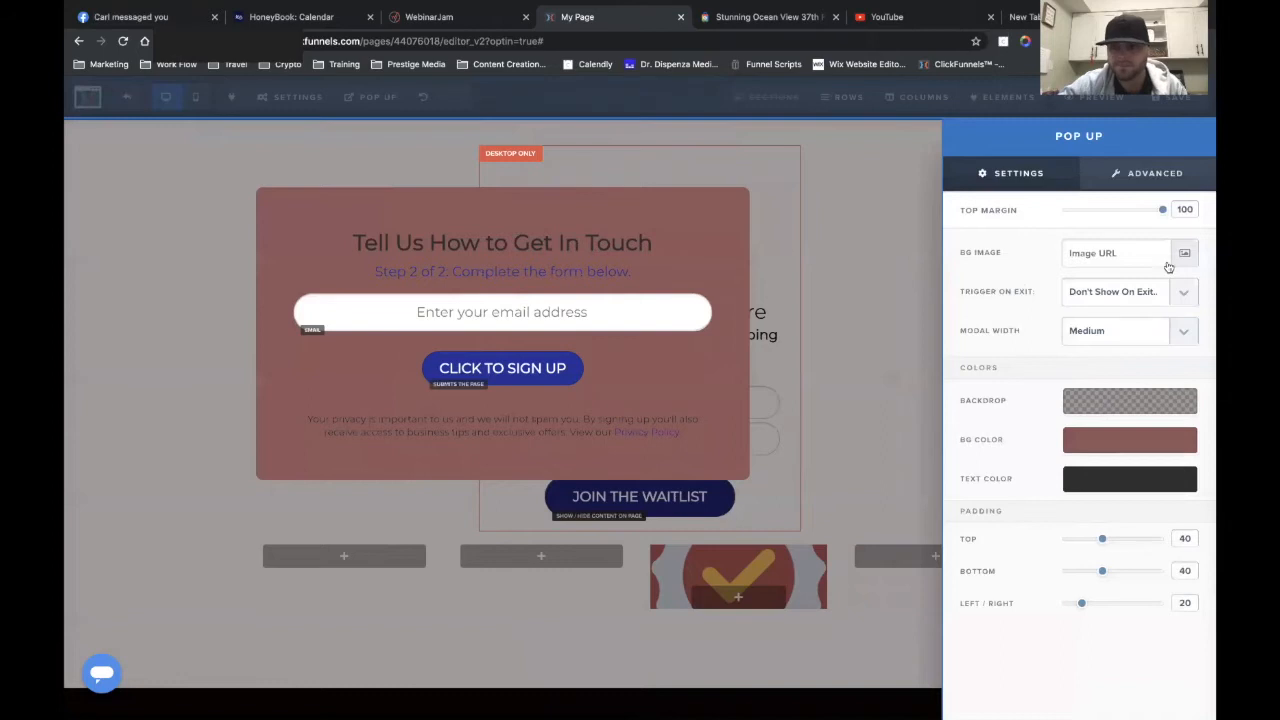
pyautogui.moveTo(1163, 210); pyautogui.dragTo(1097, 209)
pyautogui.click(1155, 209)
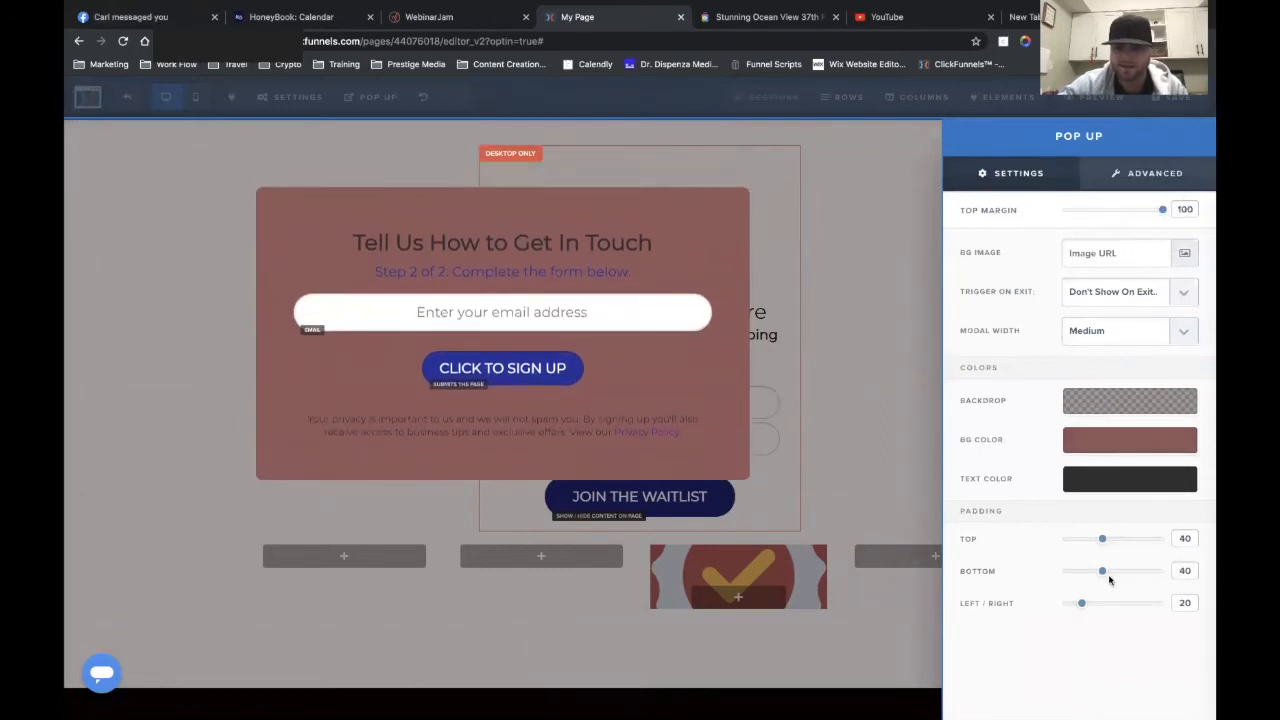
# - Set the pop up's drop shadow to 5% Inner Shadow and return to its basic settings
pyautogui.click(1147, 170)
pyautogui.click(1130, 418)
pyautogui.click(1095, 500)
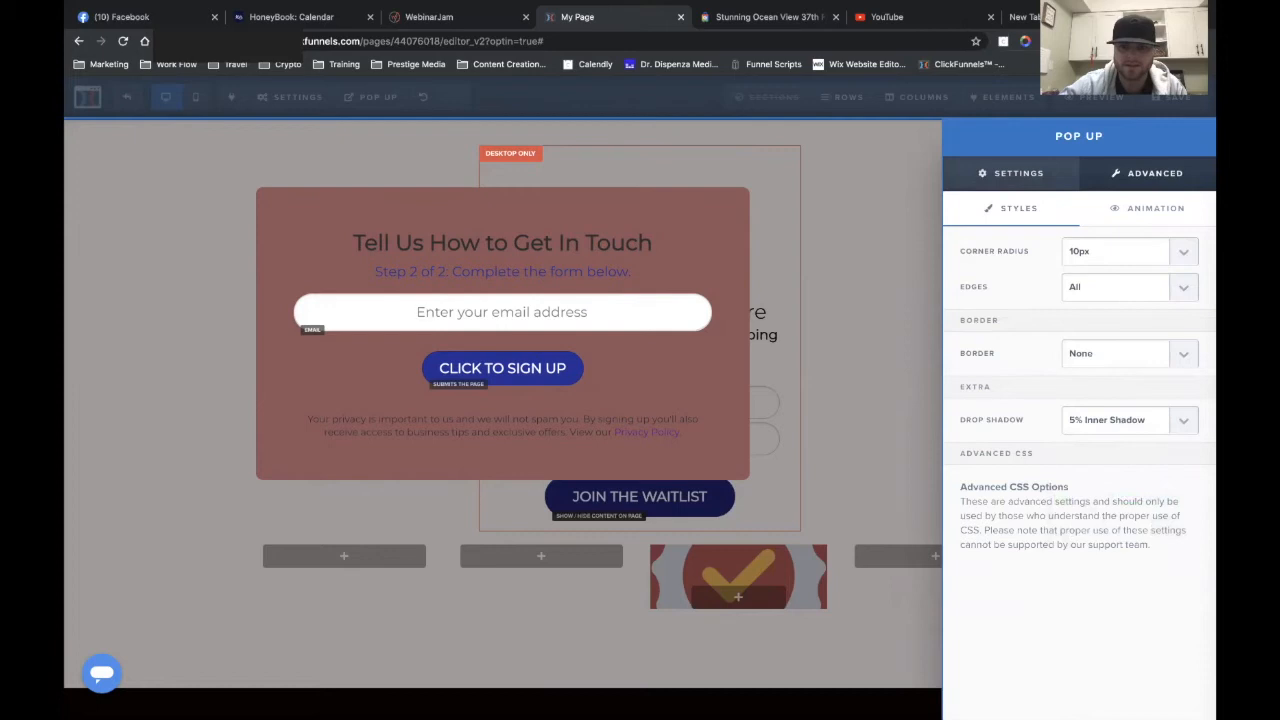
pyautogui.click(983, 176)
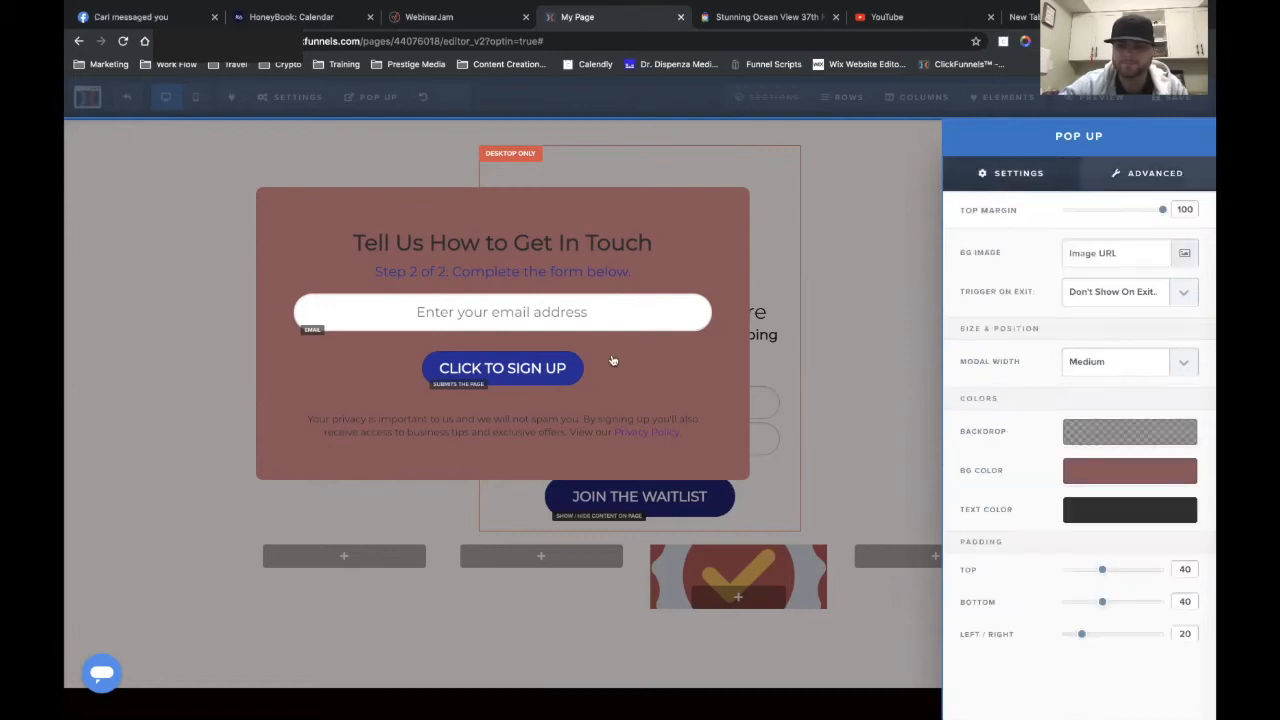
# - Check the pop up's exit trigger options, keep Don't Show On Exit, and close the pop up
pyautogui.click(1092, 292)
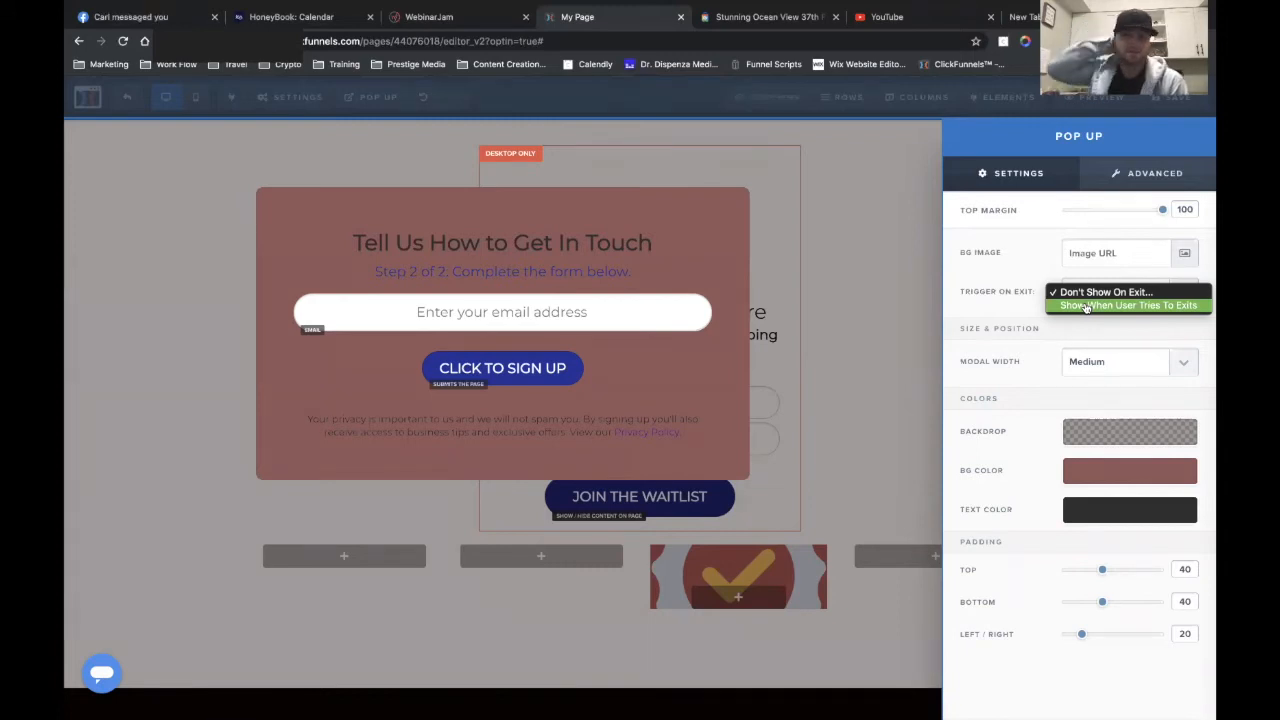
pyautogui.click(1006, 290)
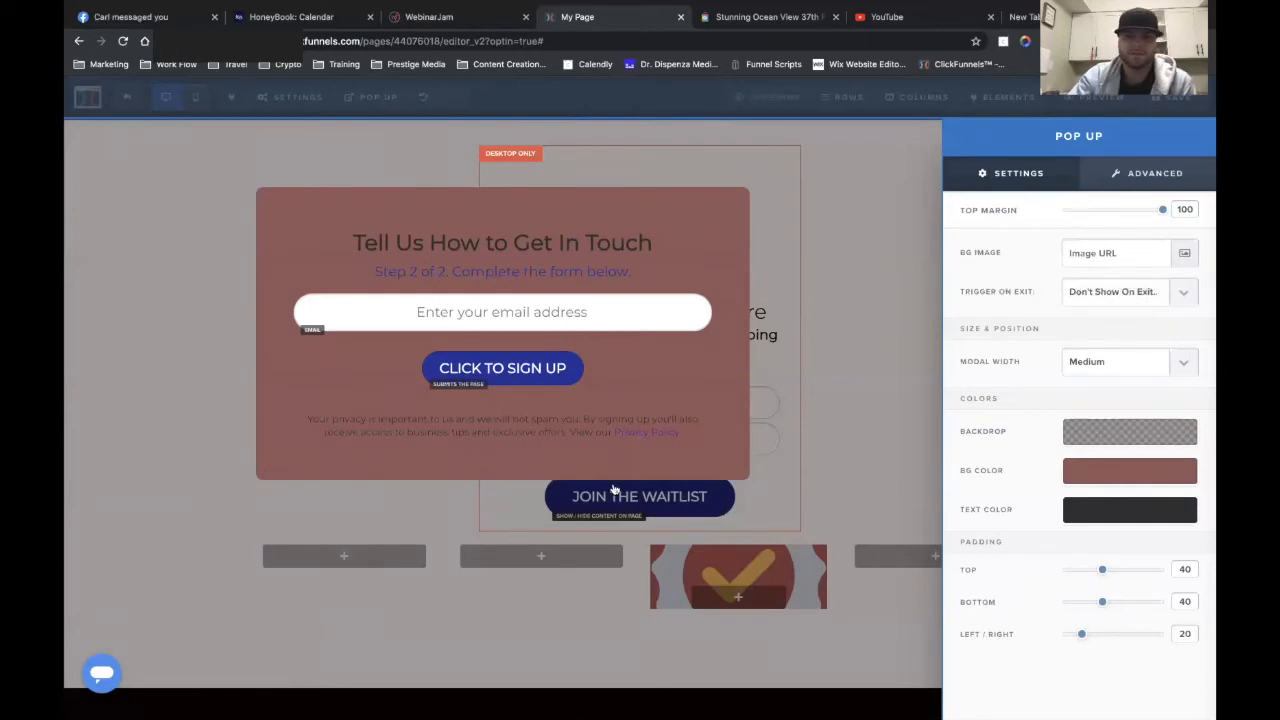
pyautogui.click(920, 366)
# - Review the page's email integration settings and the available integration options, leaving none selected
pyautogui.click(298, 98)
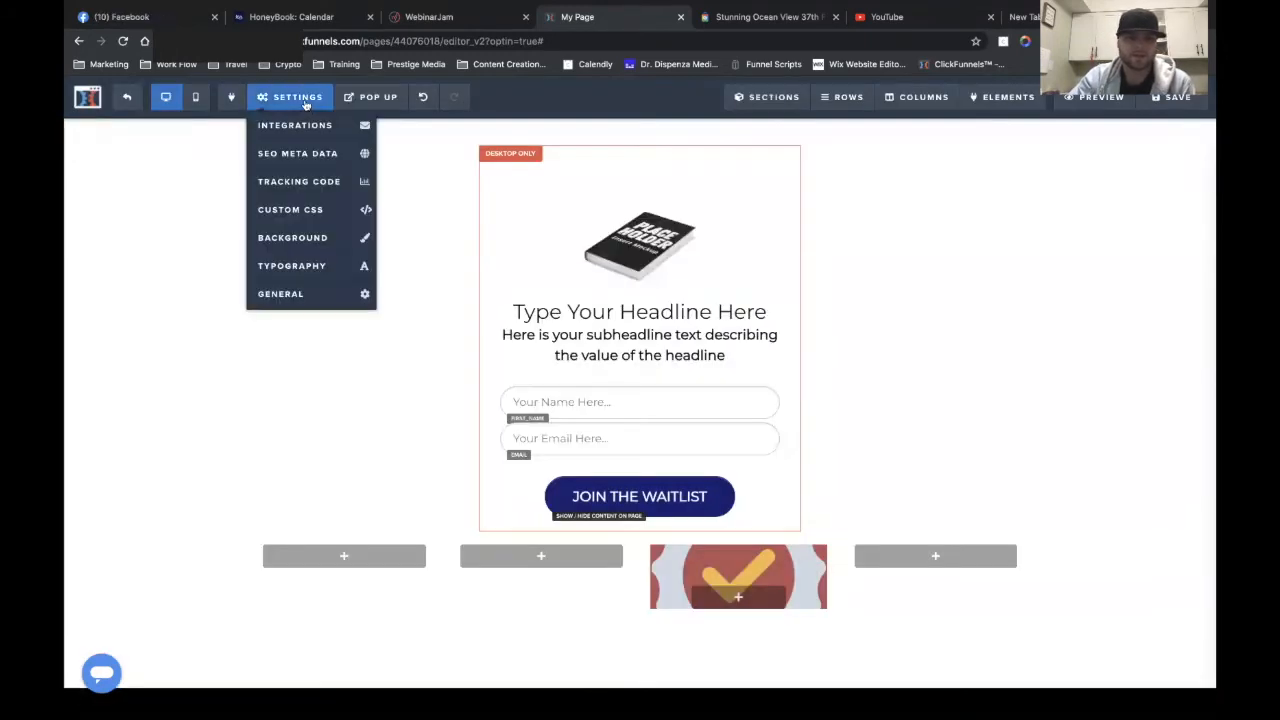
pyautogui.click(295, 125)
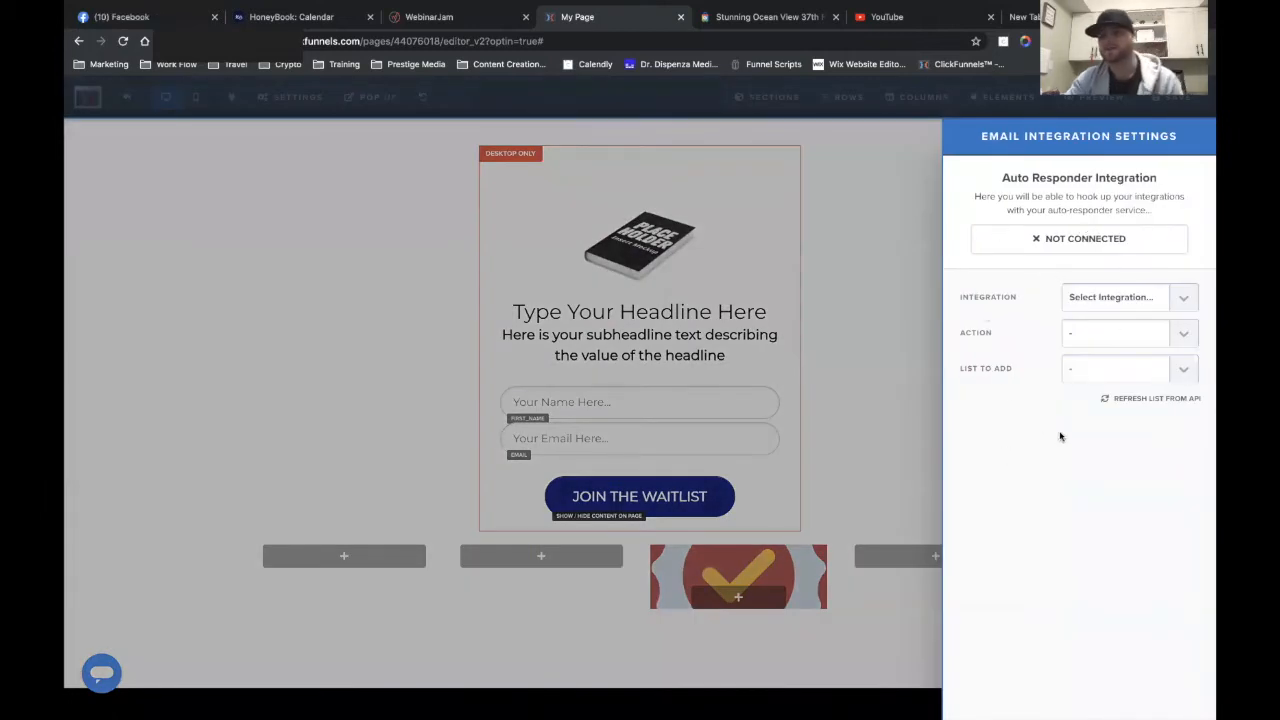
pyautogui.click(1088, 304)
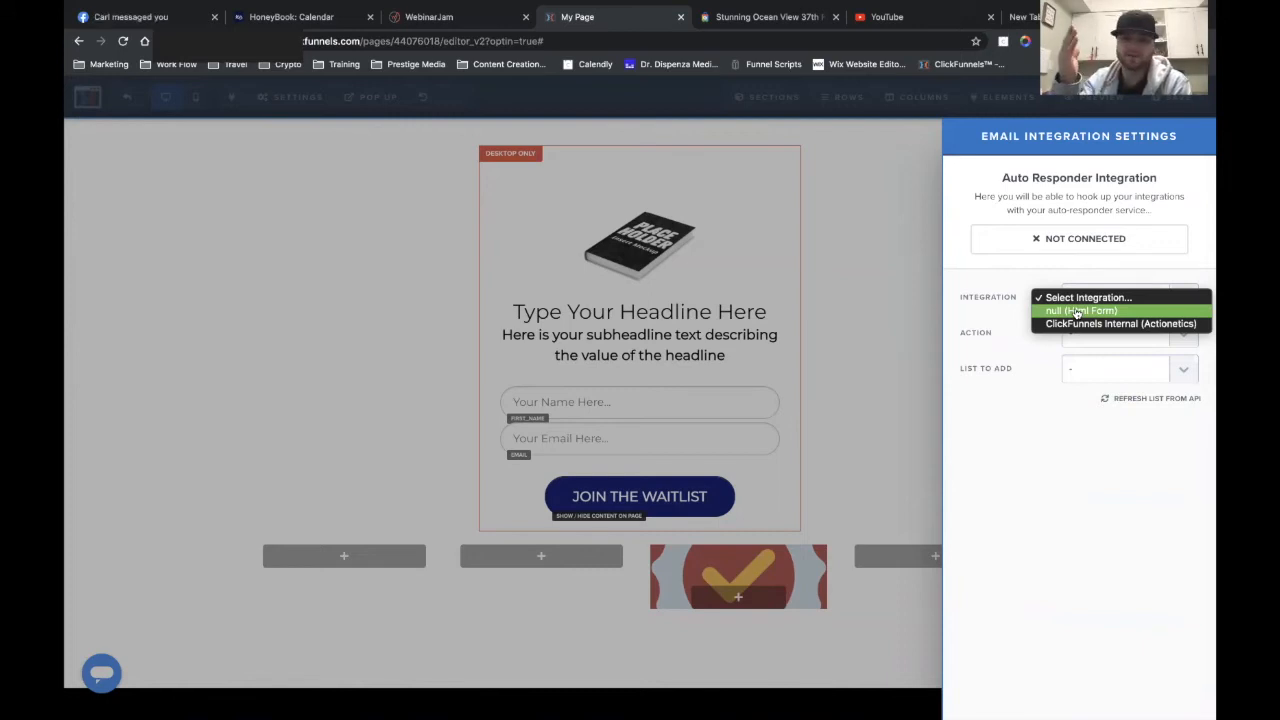
pyautogui.click(1023, 384)
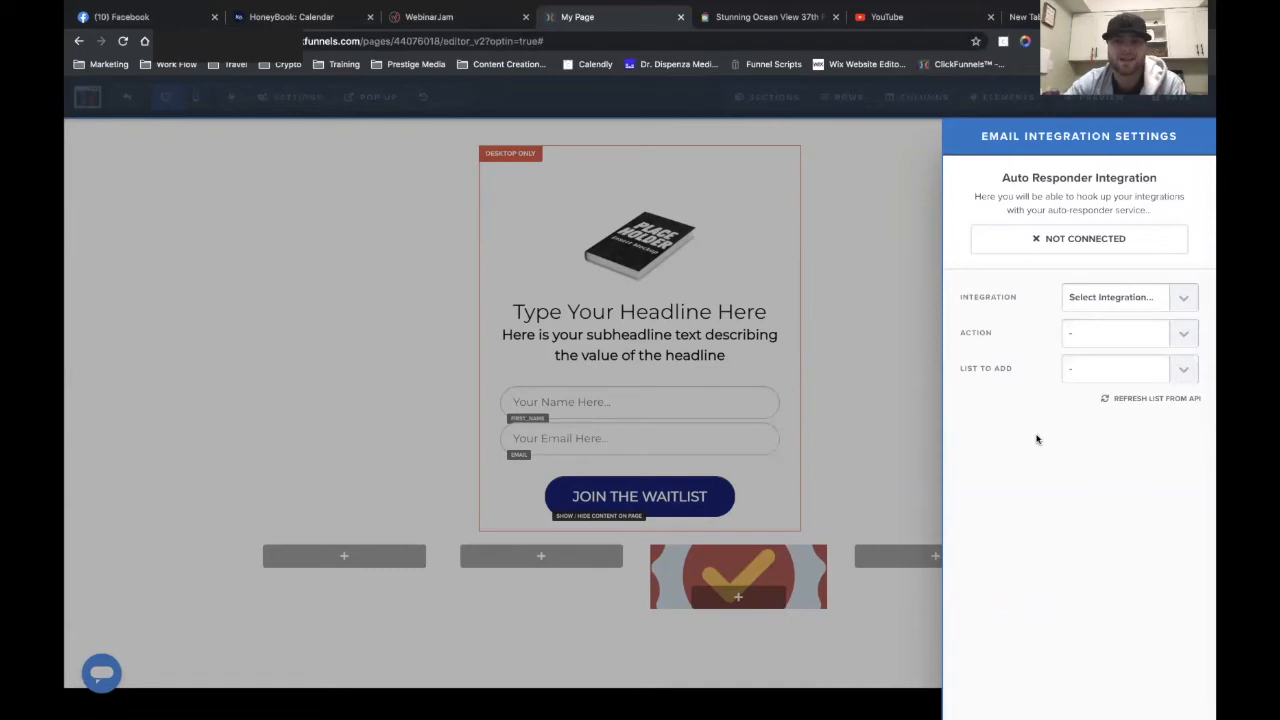
pyautogui.click(870, 218)
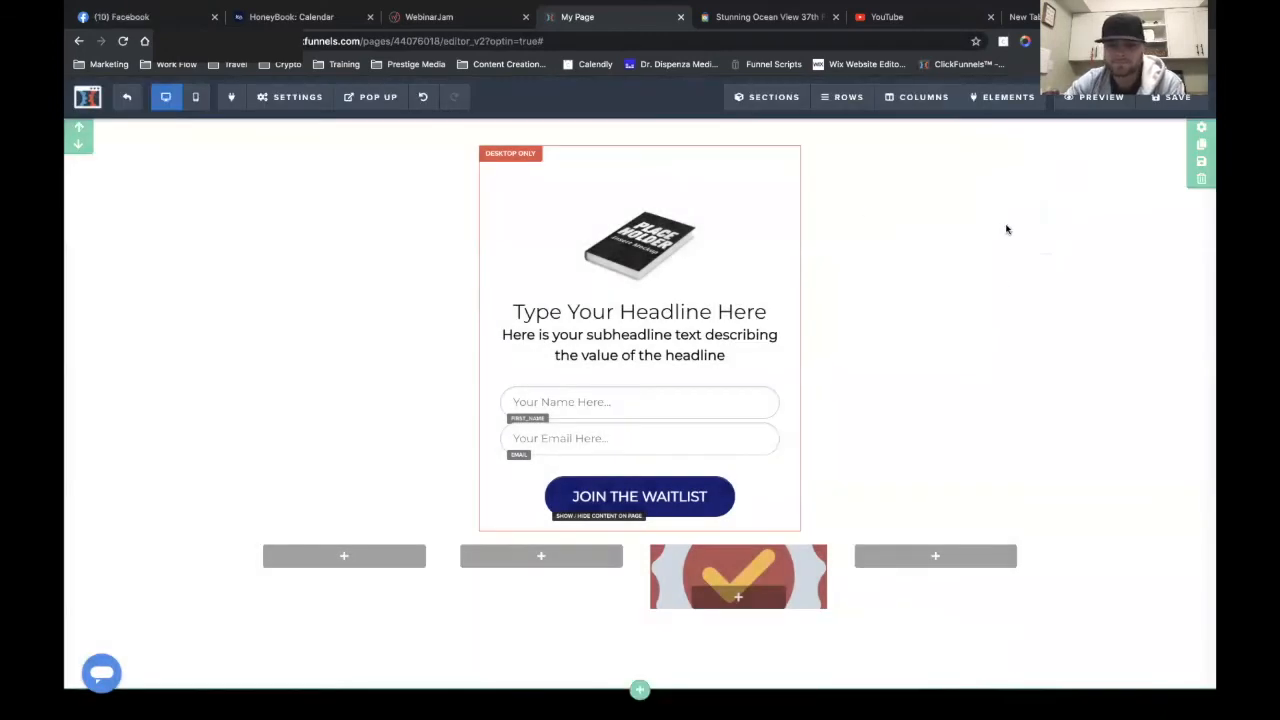
# - Change the social image in the page's SEO meta data to the Diachachimba logo from the uploaded images
pyautogui.moveTo(290, 97)
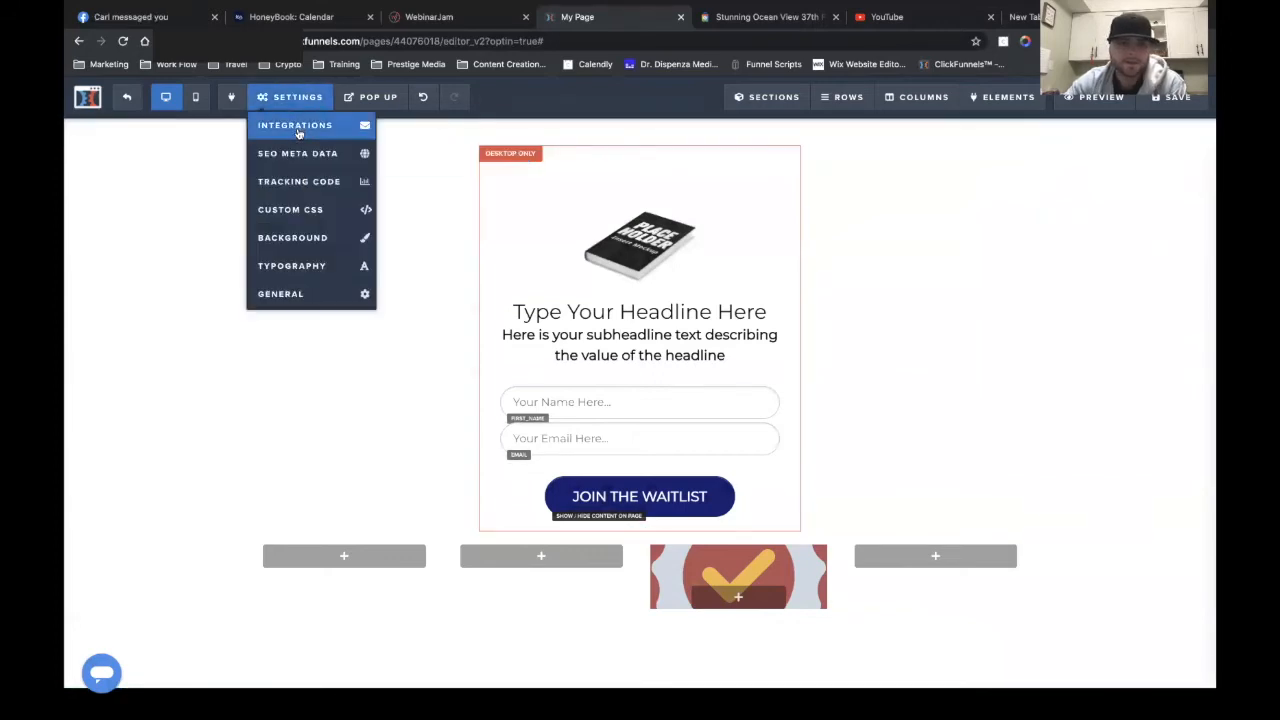
pyautogui.click(297, 153)
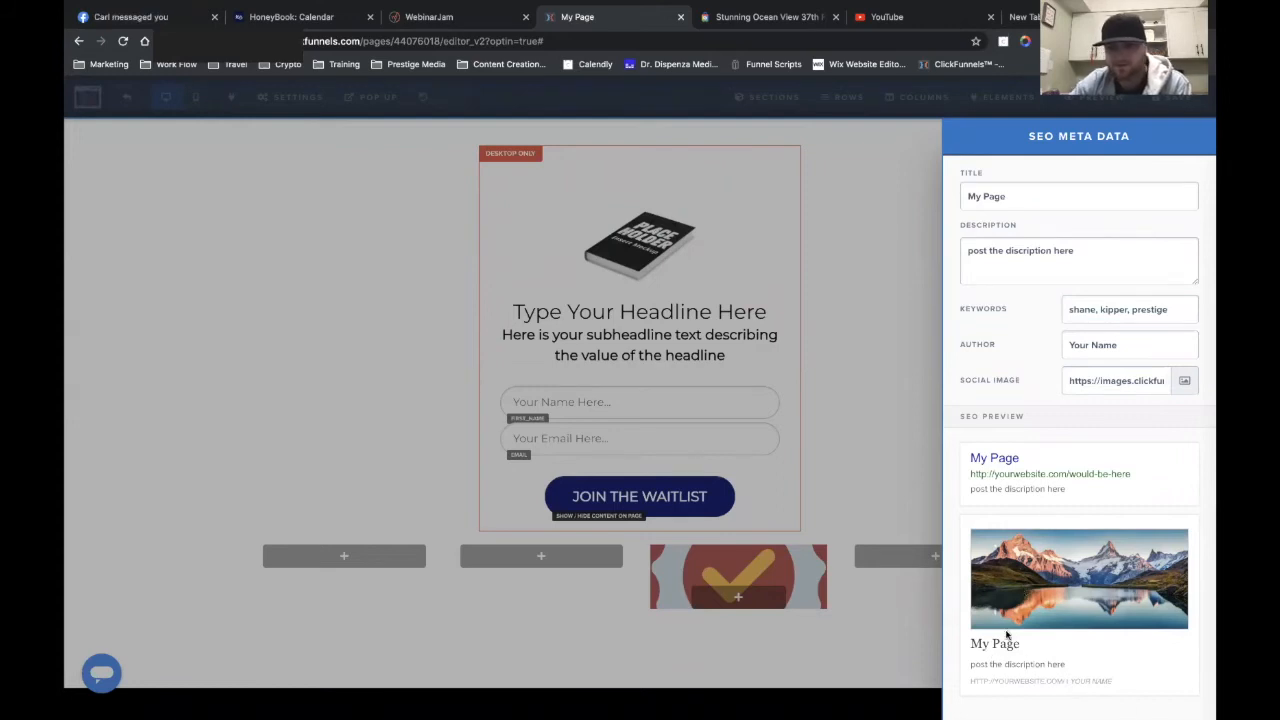
pyautogui.tripleClick(985, 198)
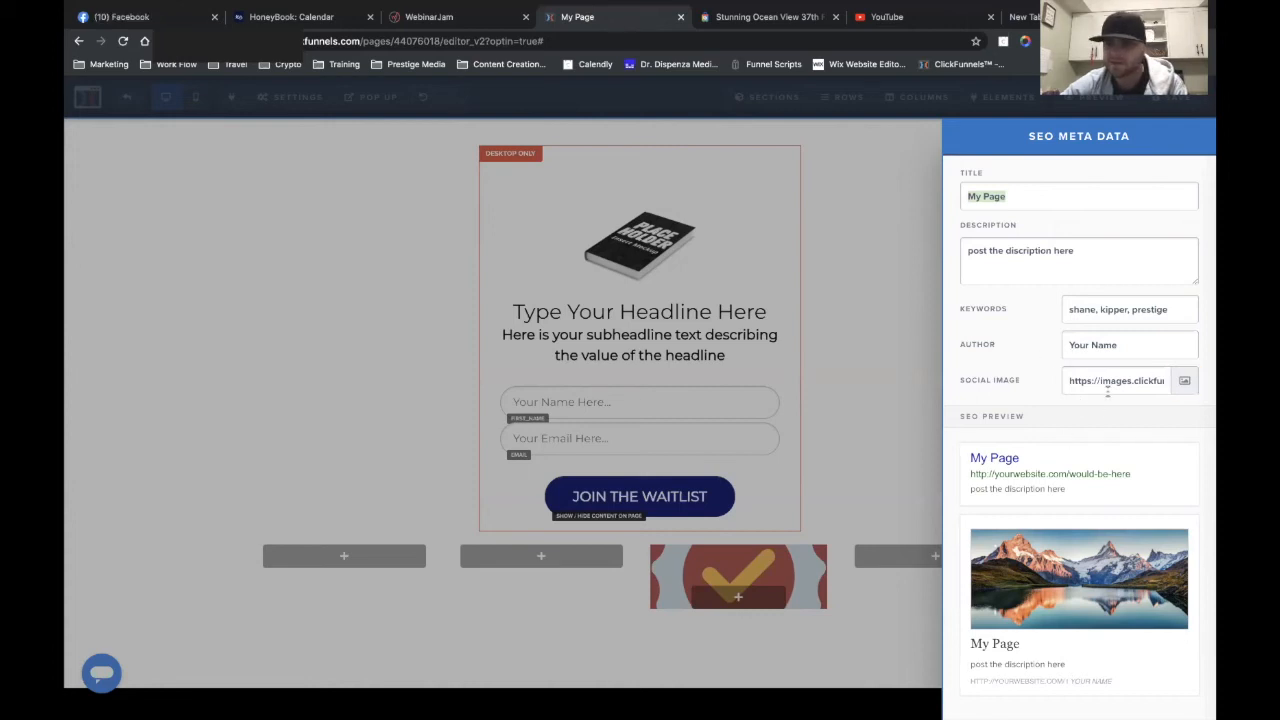
pyautogui.click(1184, 381)
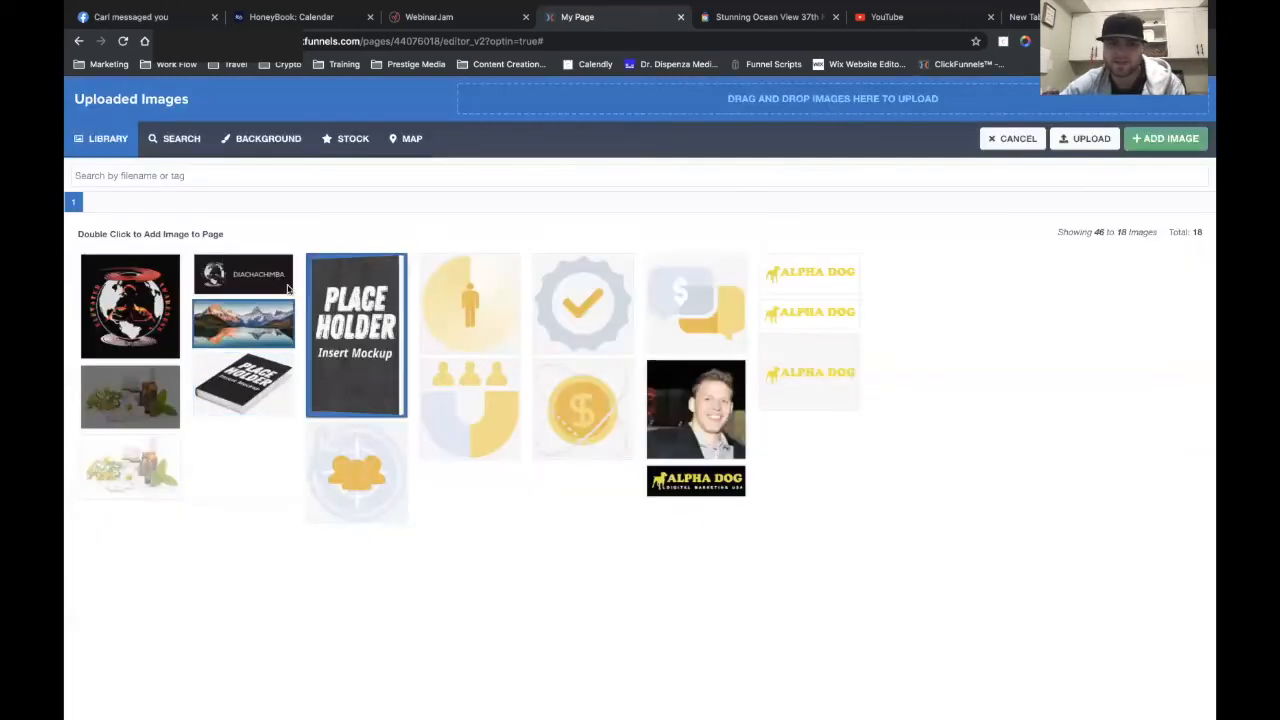
pyautogui.doubleClick(232, 284)
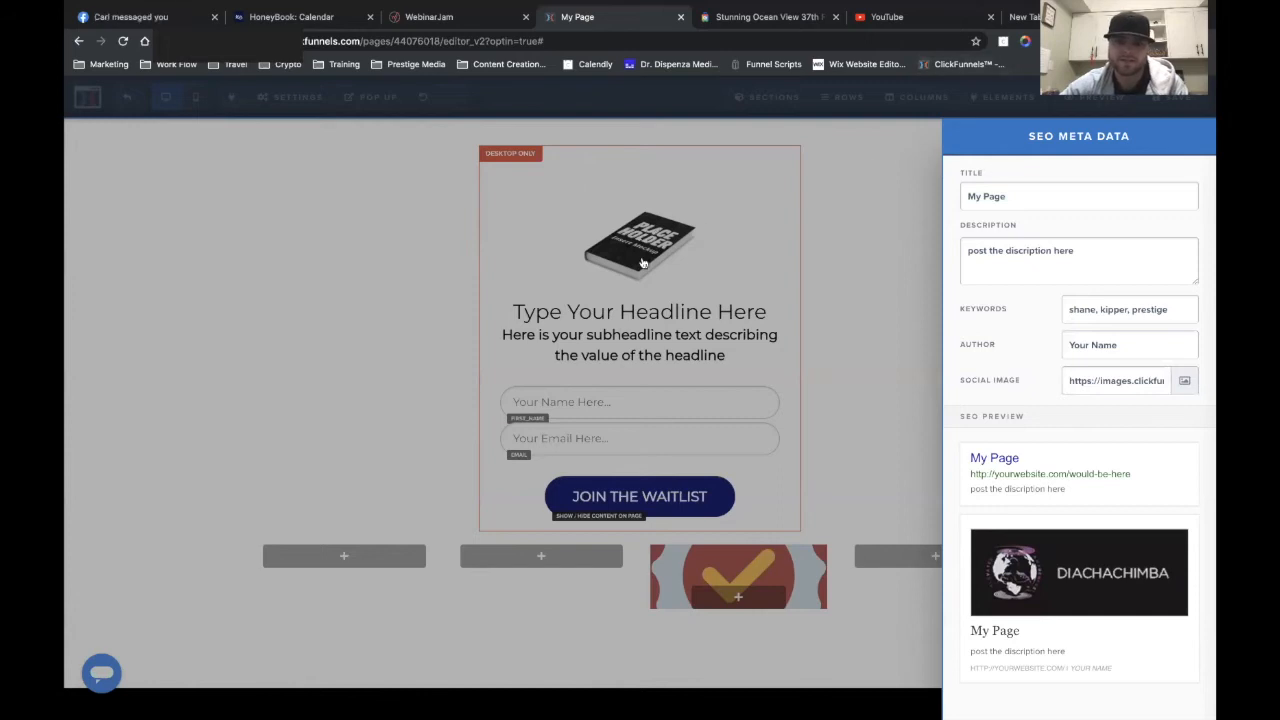
pyautogui.click(896, 290)
# - Examine the page's header and footer tracking code editors and close them without adding code
pyautogui.moveTo(292, 97)
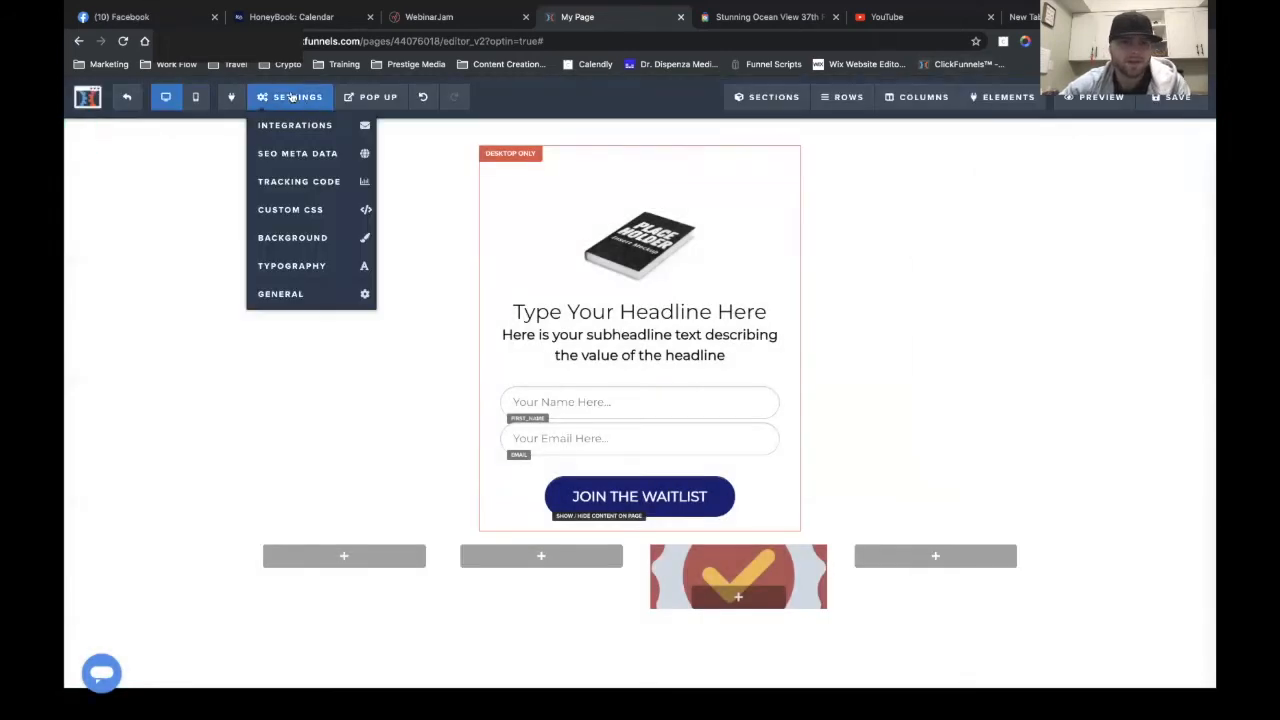
pyautogui.click(300, 182)
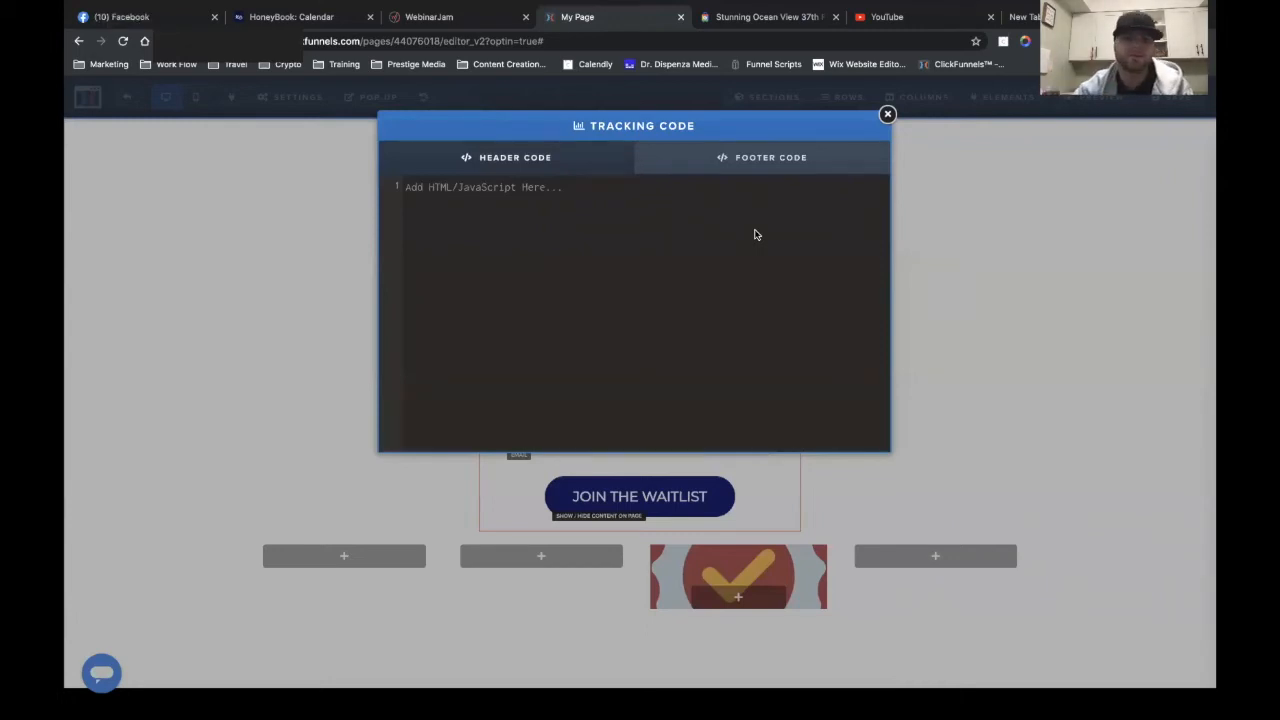
pyautogui.click(680, 160)
pyautogui.click(591, 157)
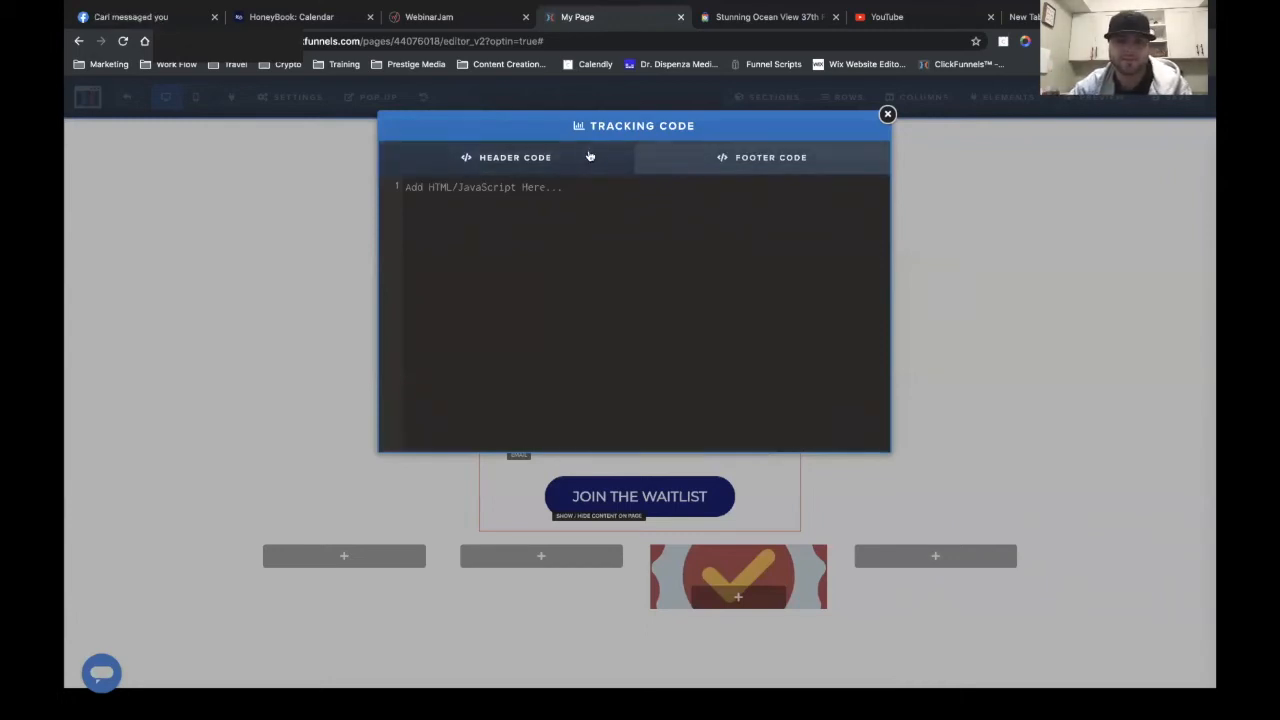
pyautogui.click(670, 163)
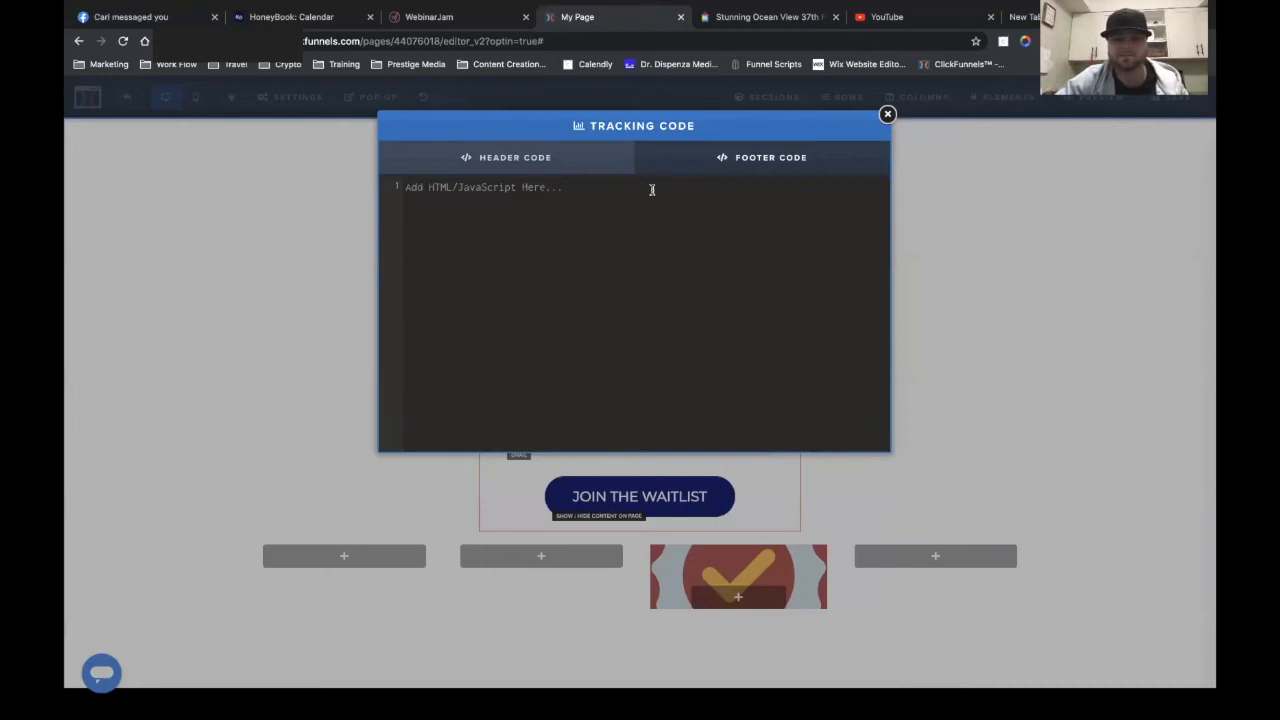
pyautogui.click(887, 113)
# - View the page's custom CSS editor and close it without adding styles
pyautogui.click(282, 97)
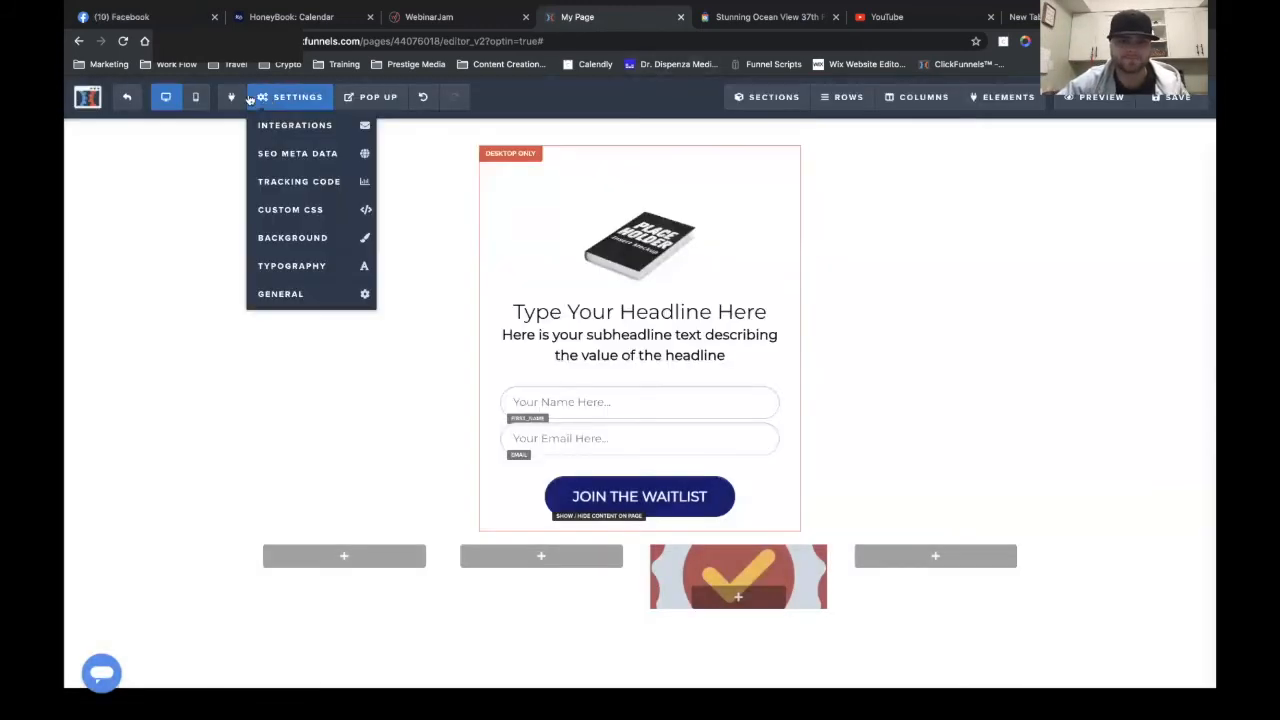
pyautogui.click(289, 210)
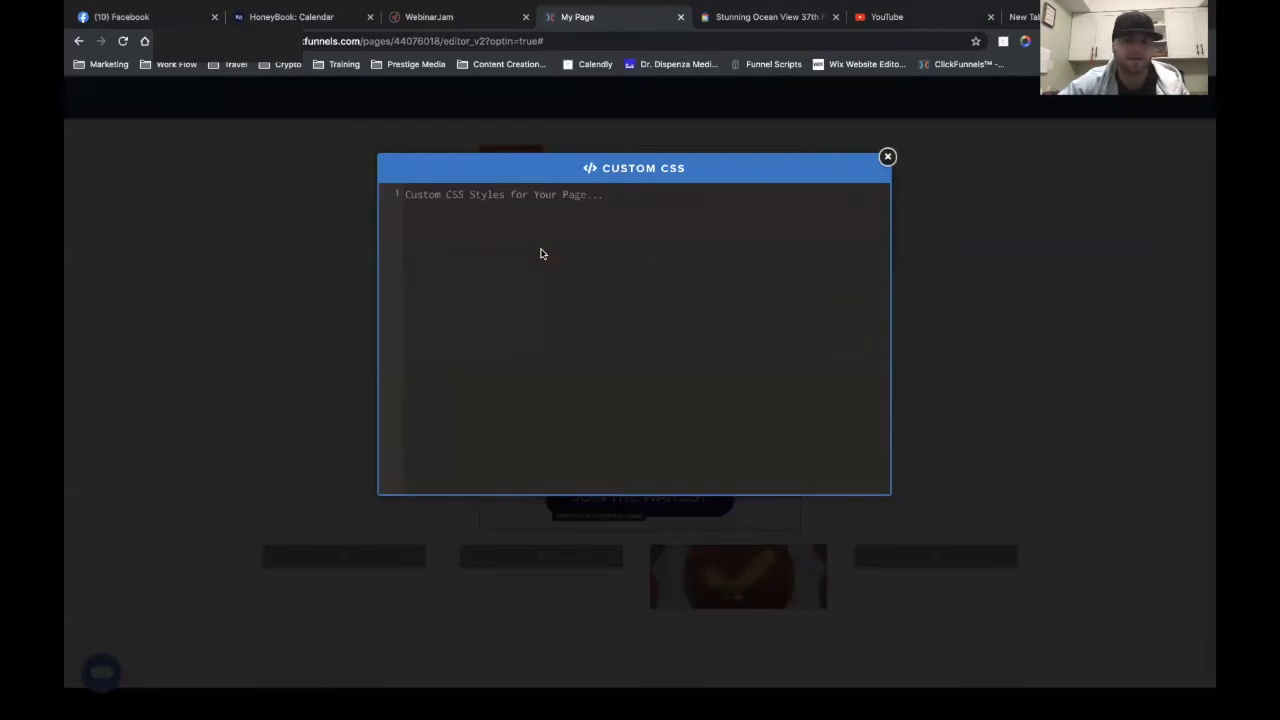
pyautogui.click(887, 157)
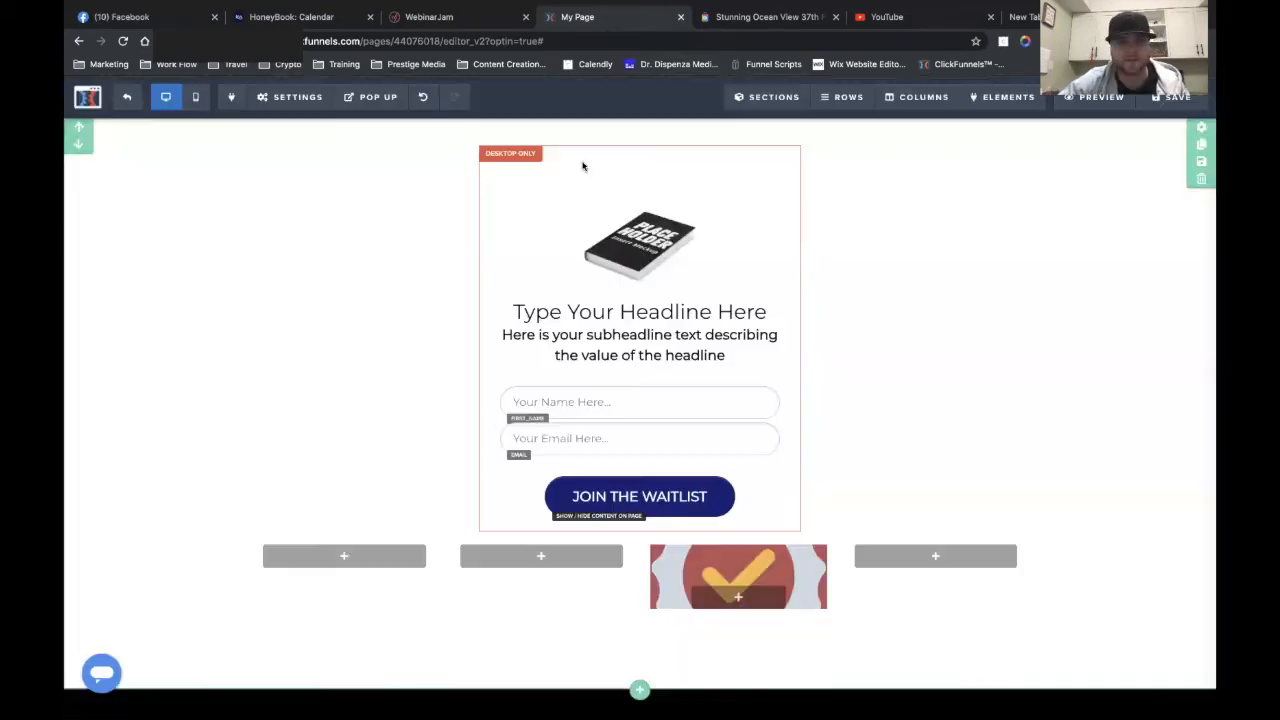
# - Review the page's background image, color and video settings, then close them
pyautogui.click(275, 100)
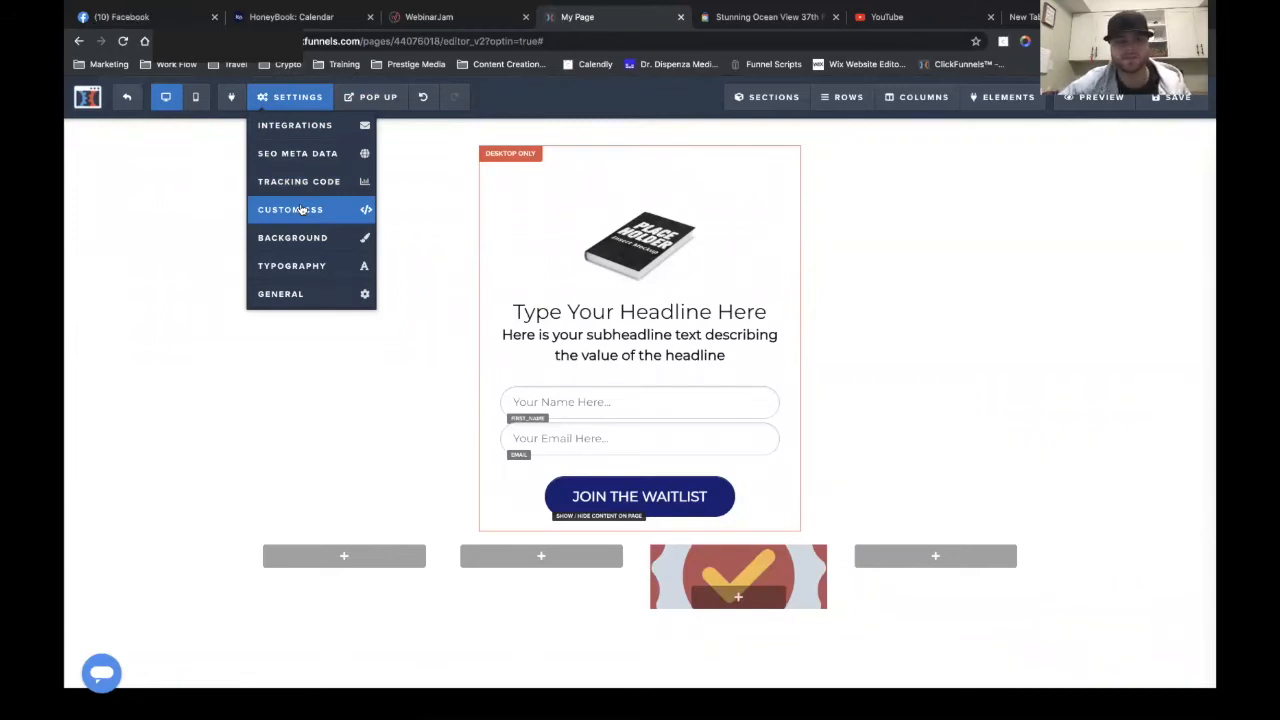
pyautogui.click(312, 243)
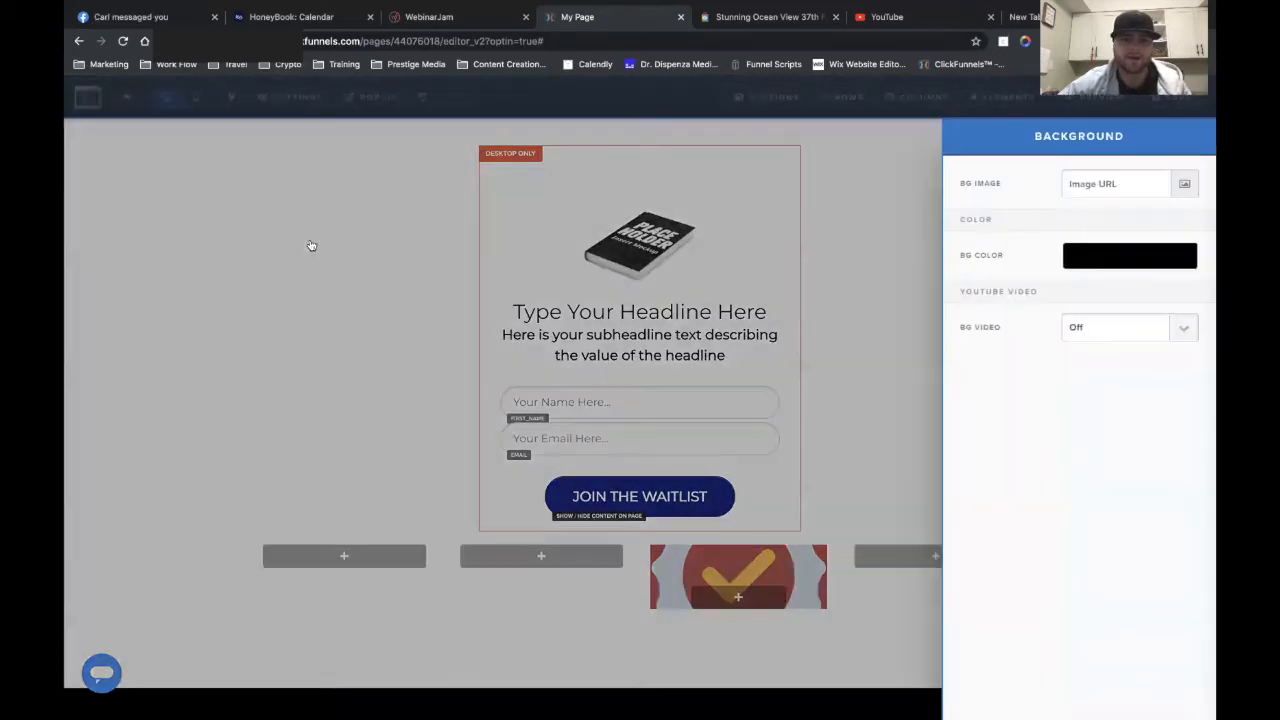
pyautogui.click(680, 237)
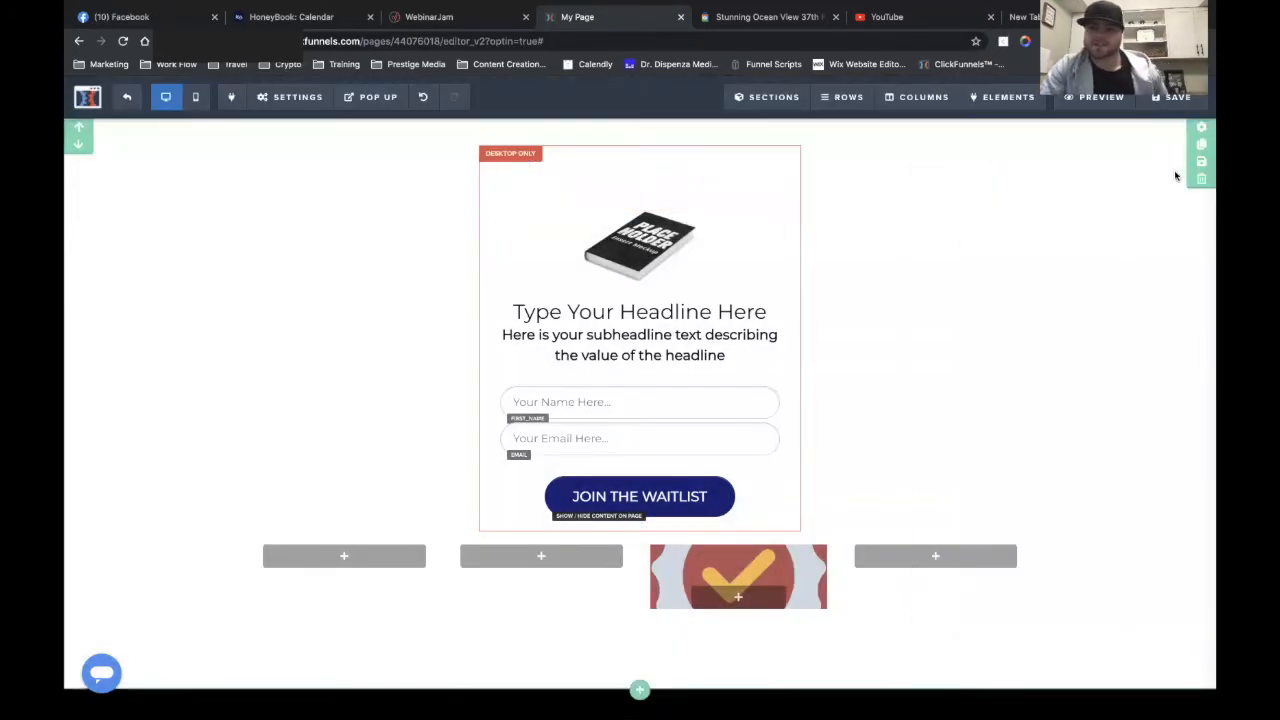
# - Set the page section's width to Medium and close the section settings
pyautogui.click(1200, 135)
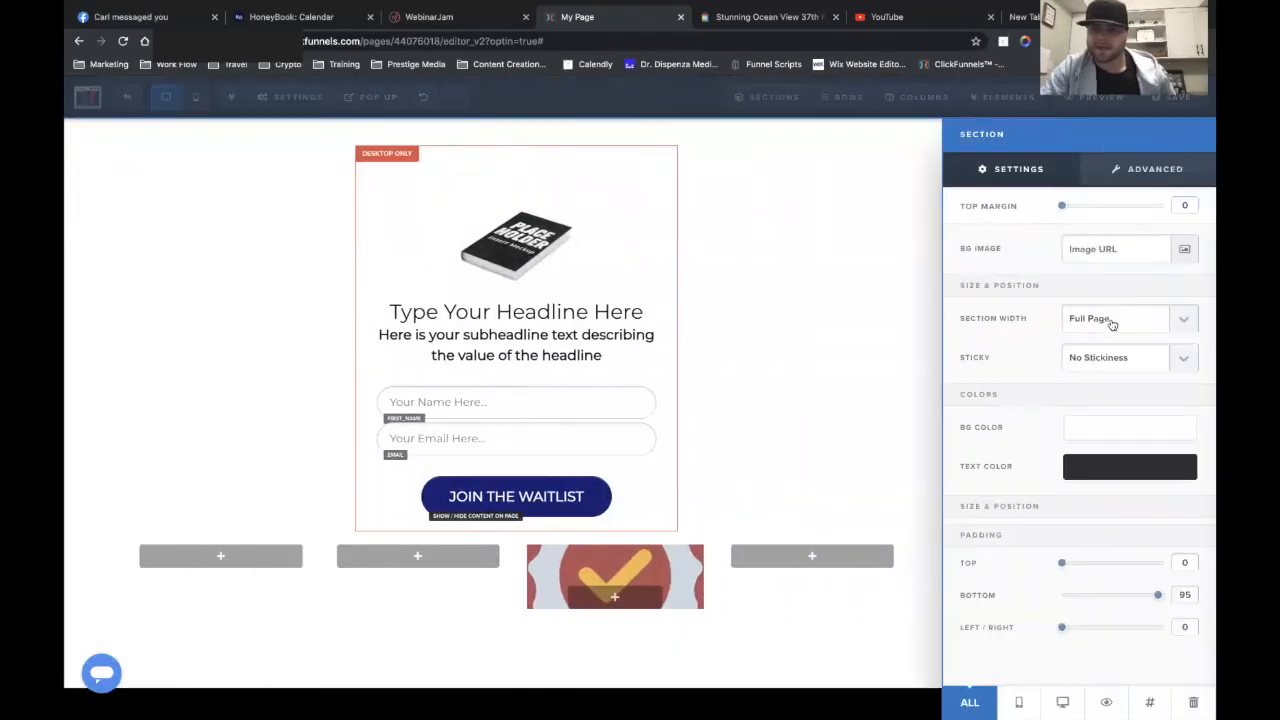
pyautogui.click(1113, 325)
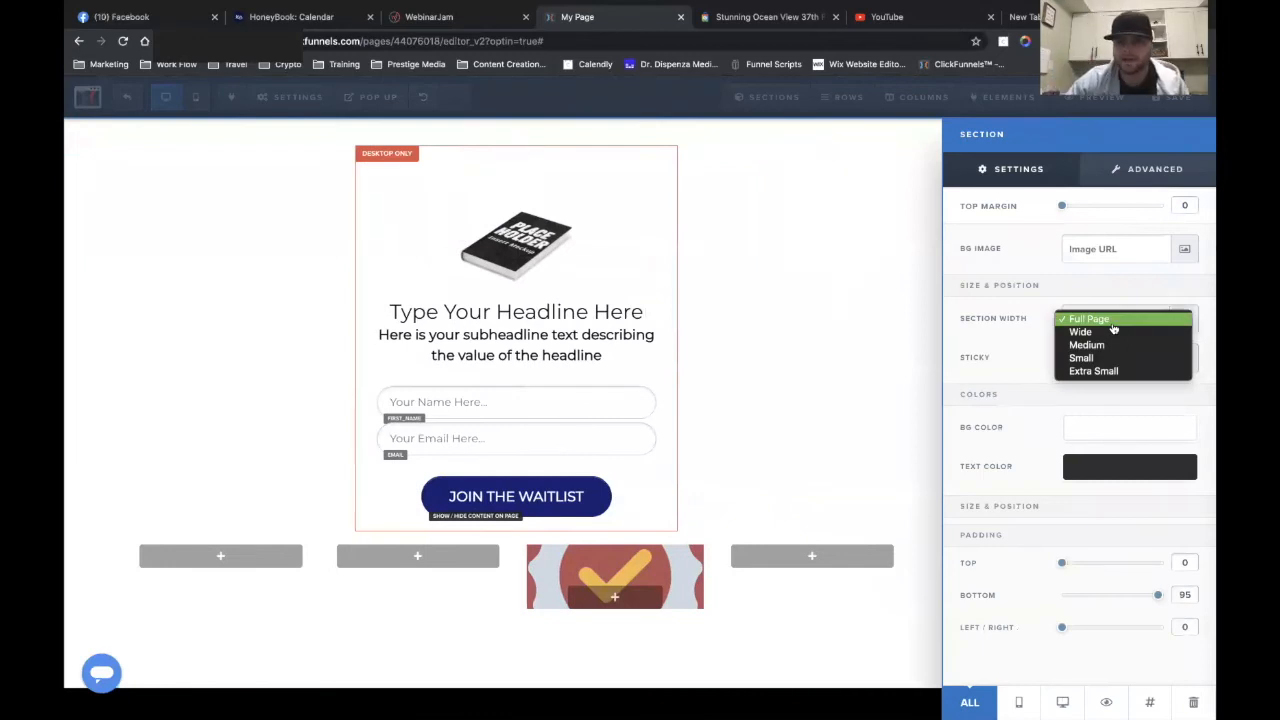
pyautogui.click(1098, 345)
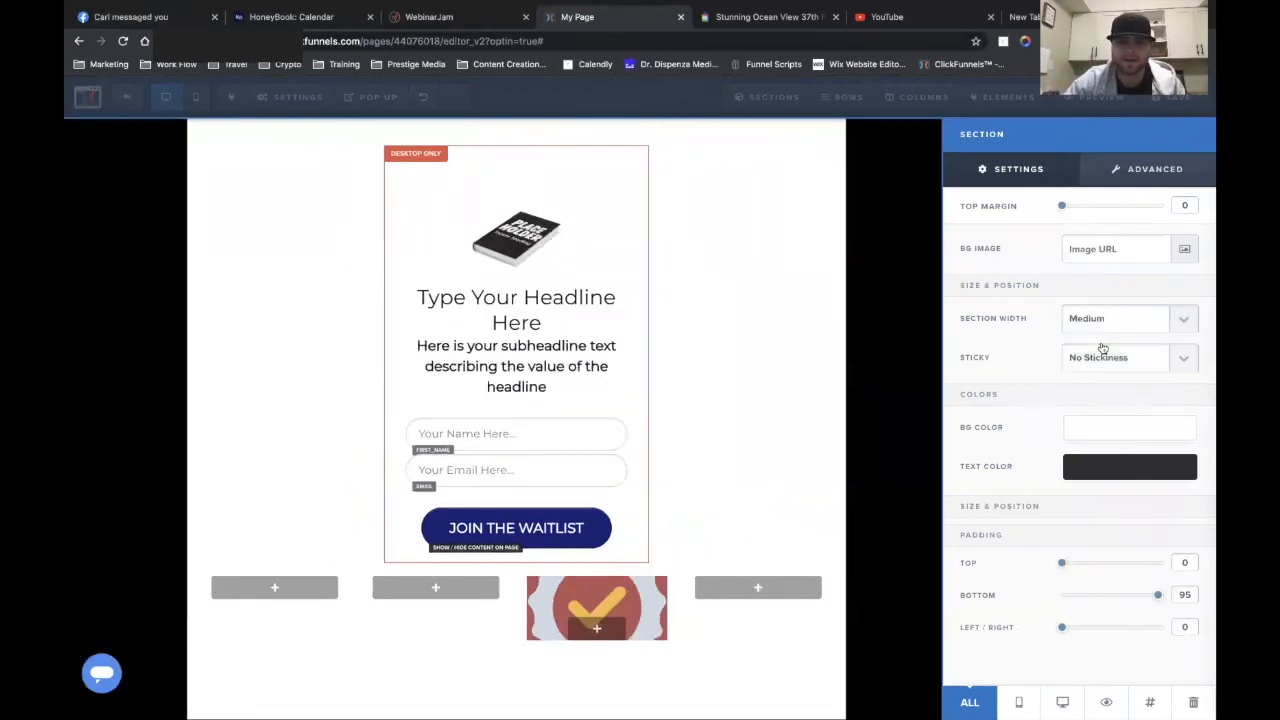
pyautogui.click(884, 347)
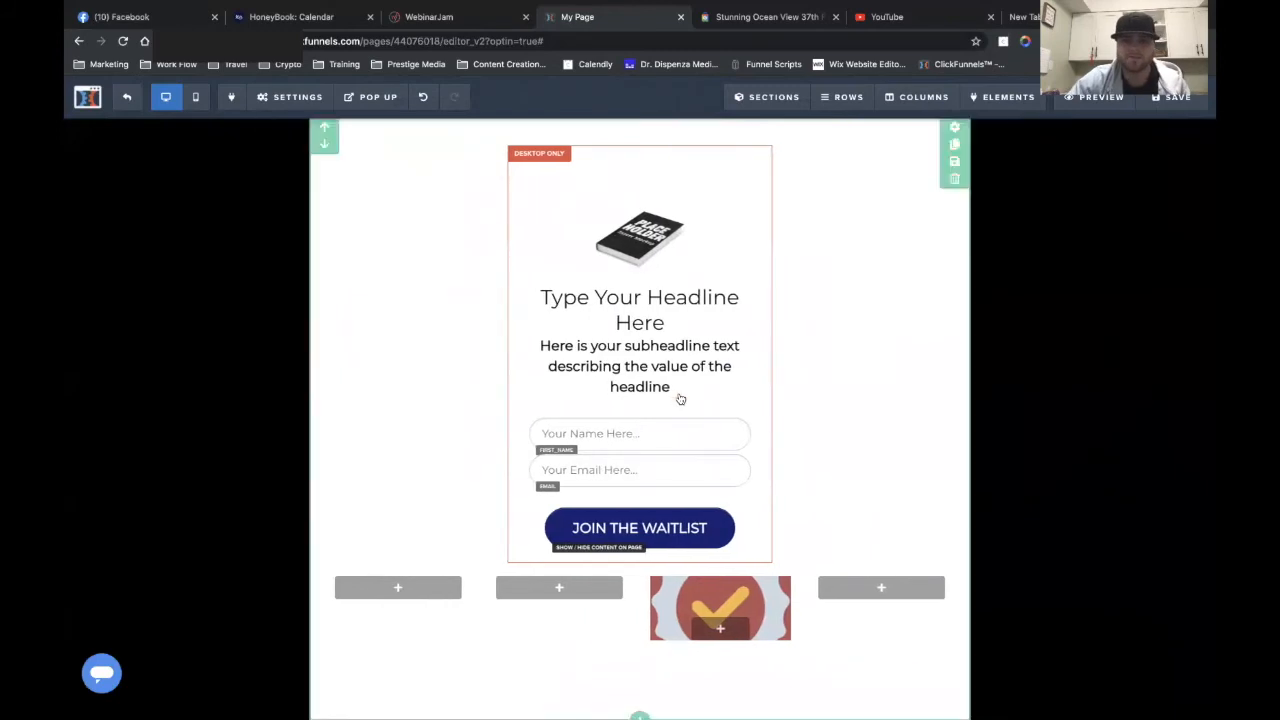
# - Check the page's background color and image settings, then close them
pyautogui.moveTo(268, 100)
pyautogui.click(312, 238)
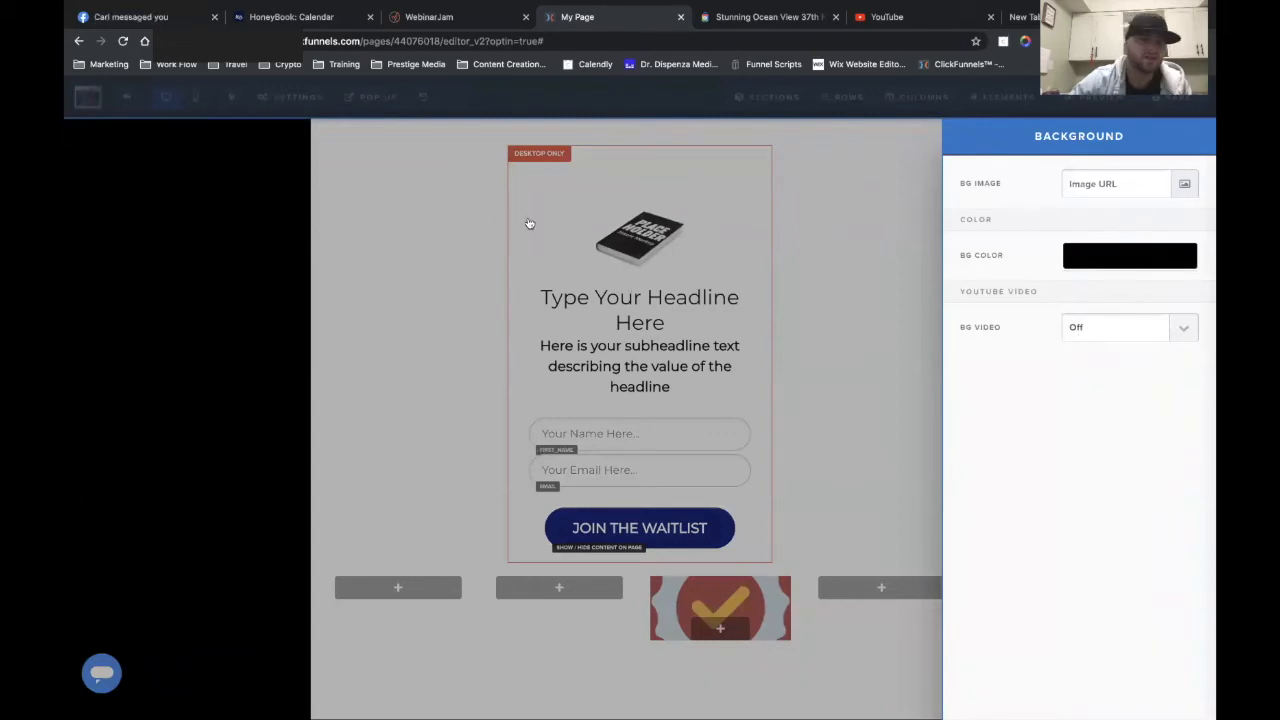
pyautogui.click(291, 110)
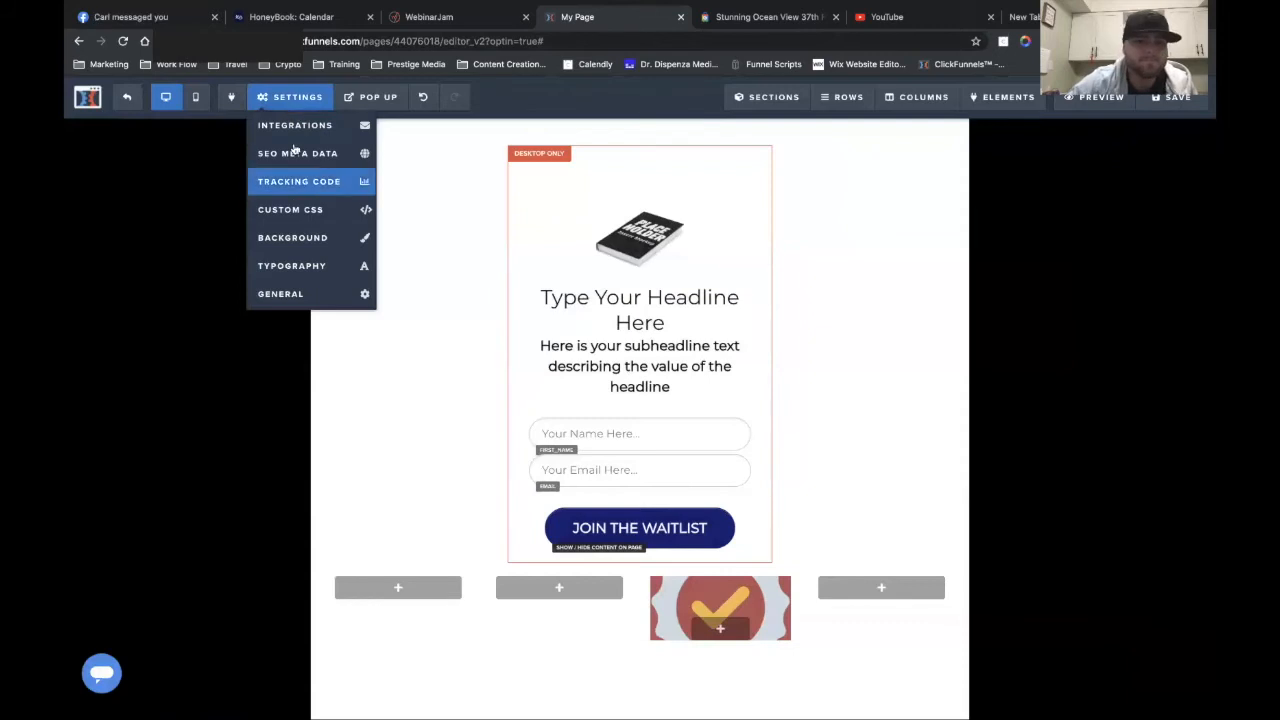
# - Apply the Montserrat / Roboto typography theme to the page and close the typography settings
pyautogui.click(316, 268)
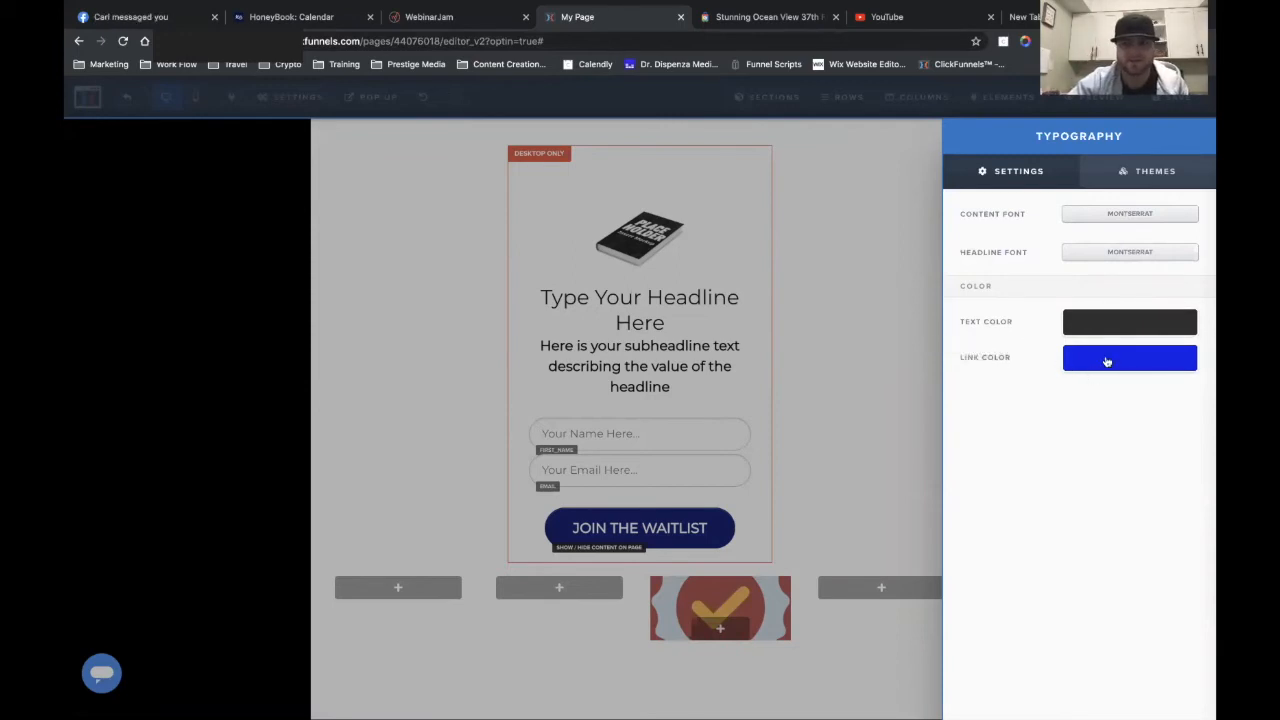
pyautogui.click(1140, 171)
pyautogui.scroll(-1, 1094, 549)
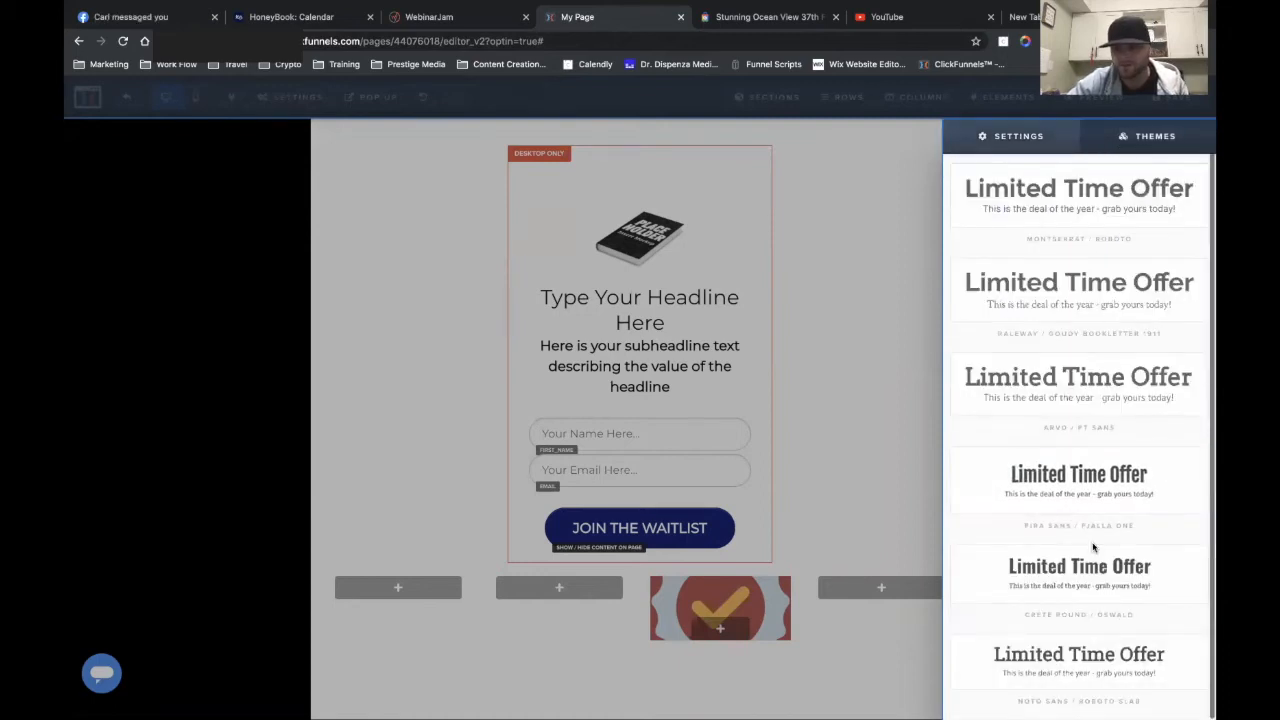
pyautogui.scroll(1, 1093, 547)
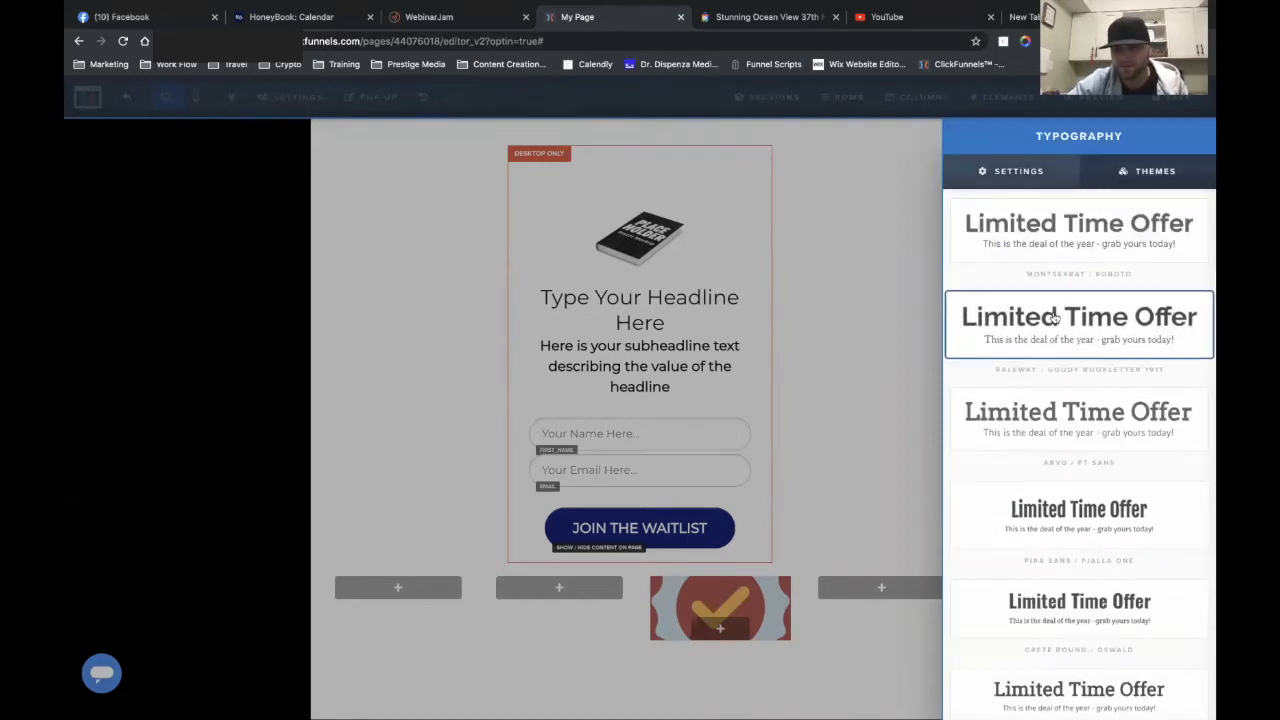
pyautogui.click(1044, 218)
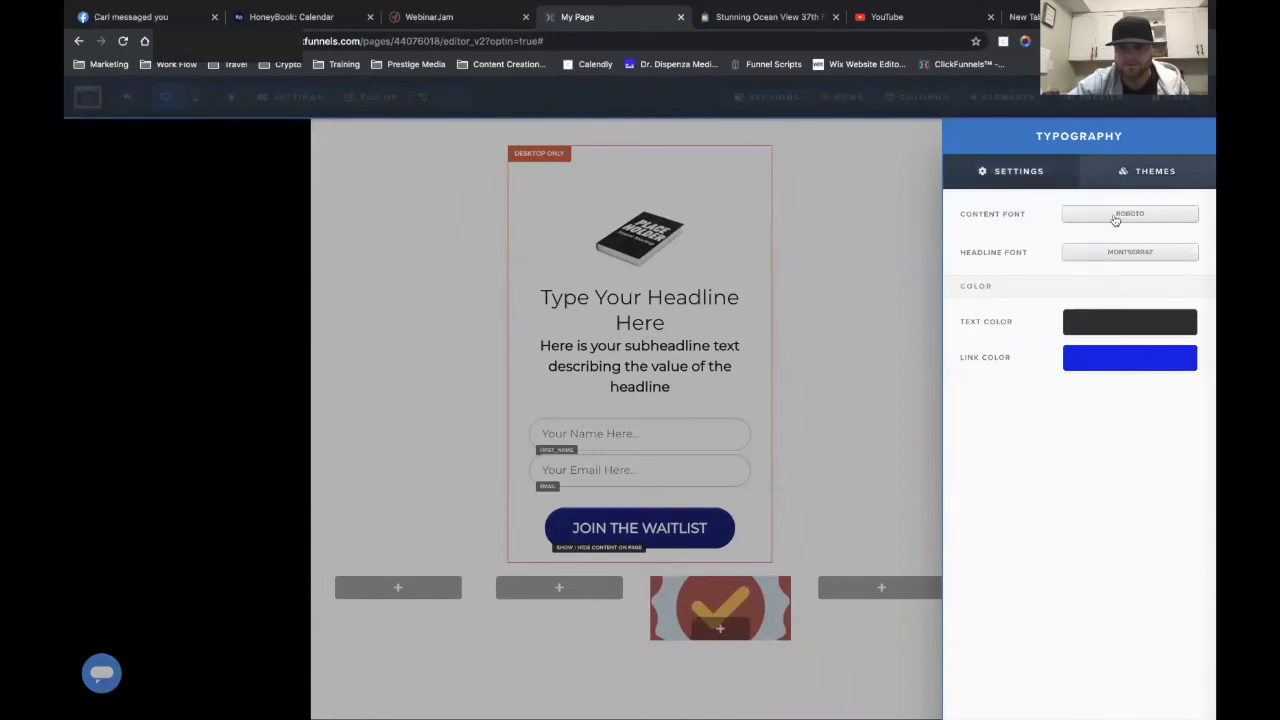
pyautogui.click(840, 377)
# - Review the page's general settings for submit destination, digital asset, affiliate badge and search engines, then close them
pyautogui.click(287, 95)
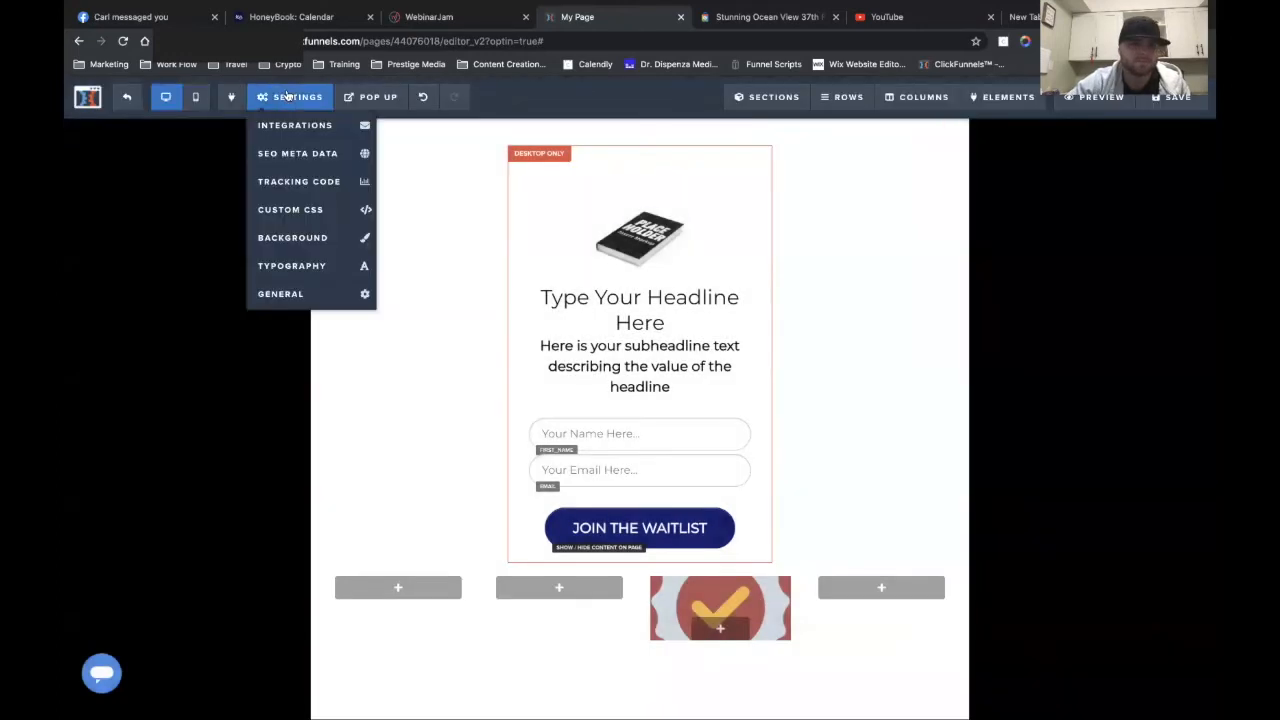
pyautogui.click(290, 297)
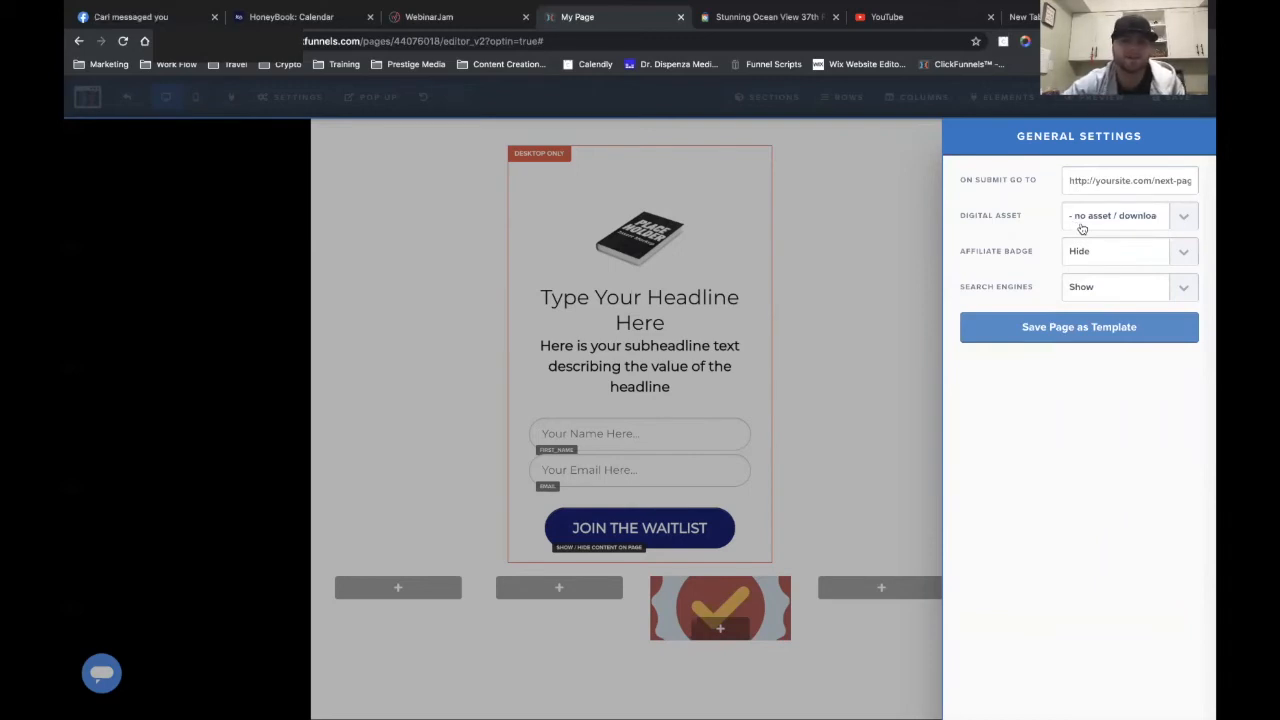
pyautogui.click(1071, 180)
pyautogui.click(1048, 177)
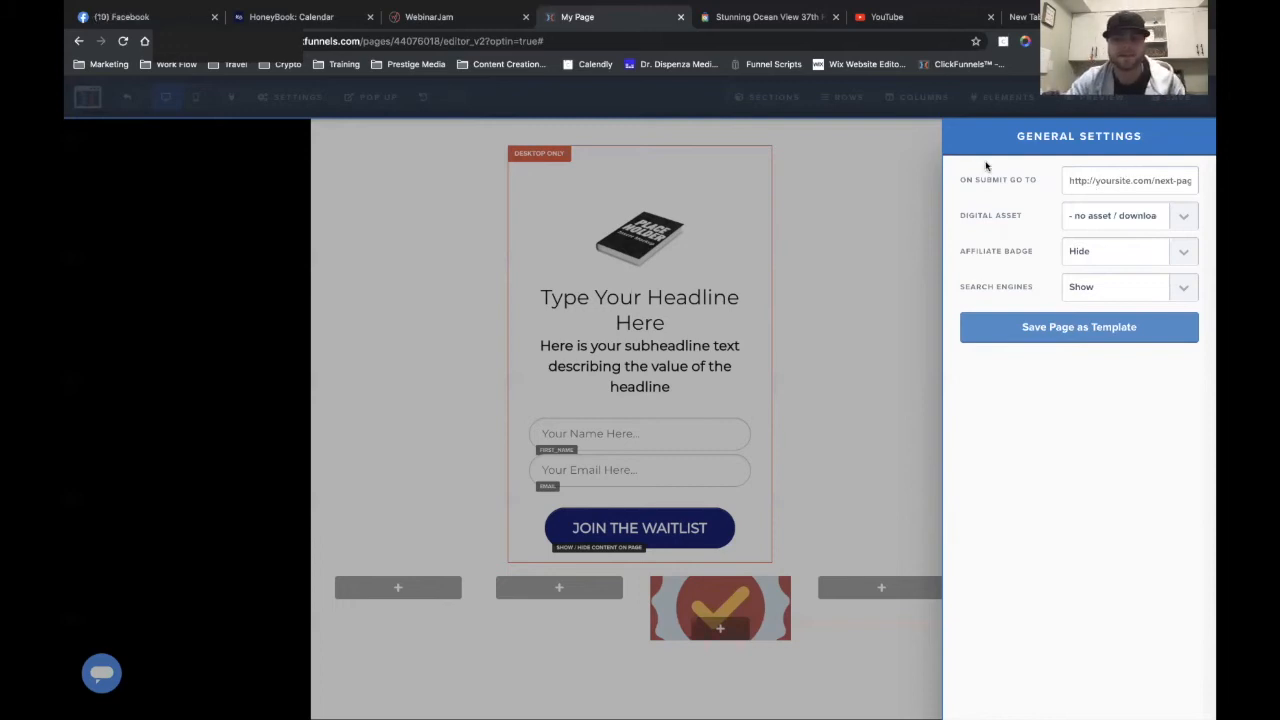
pyautogui.click(880, 189)
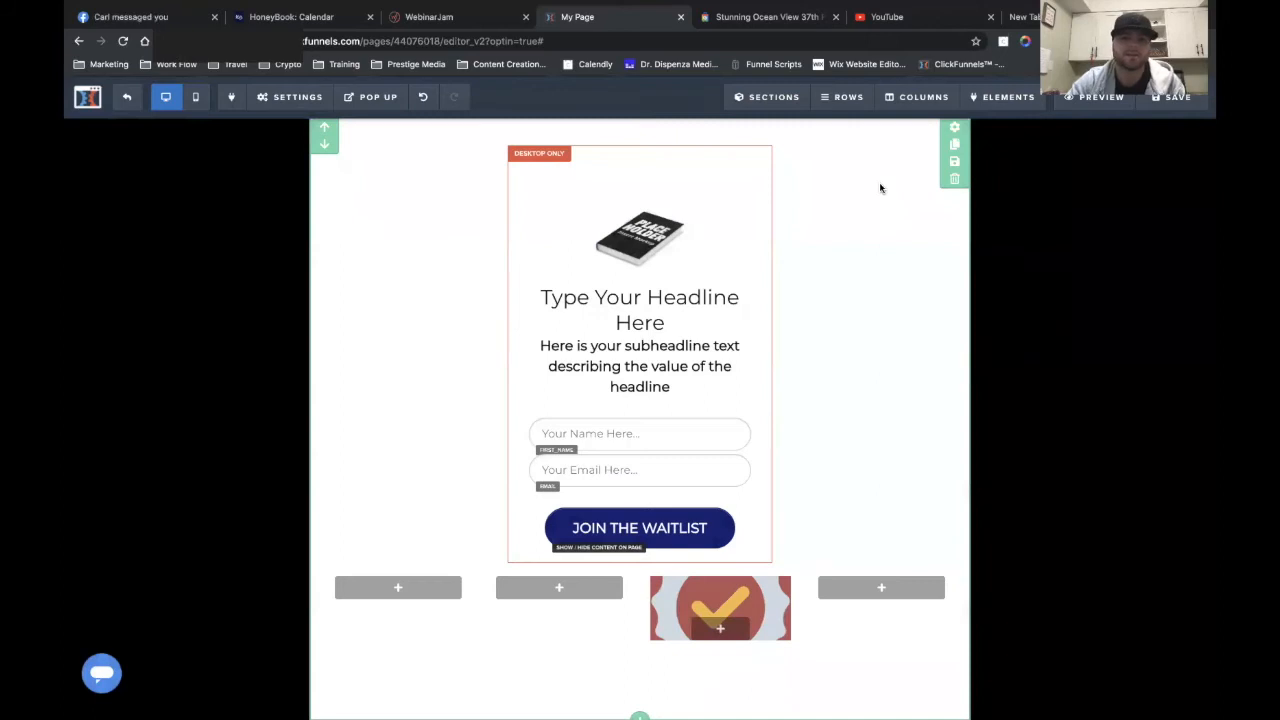
# - Clear the red background color and remove the background image from the third column of the 4 column row
pyautogui.moveTo(290, 96)
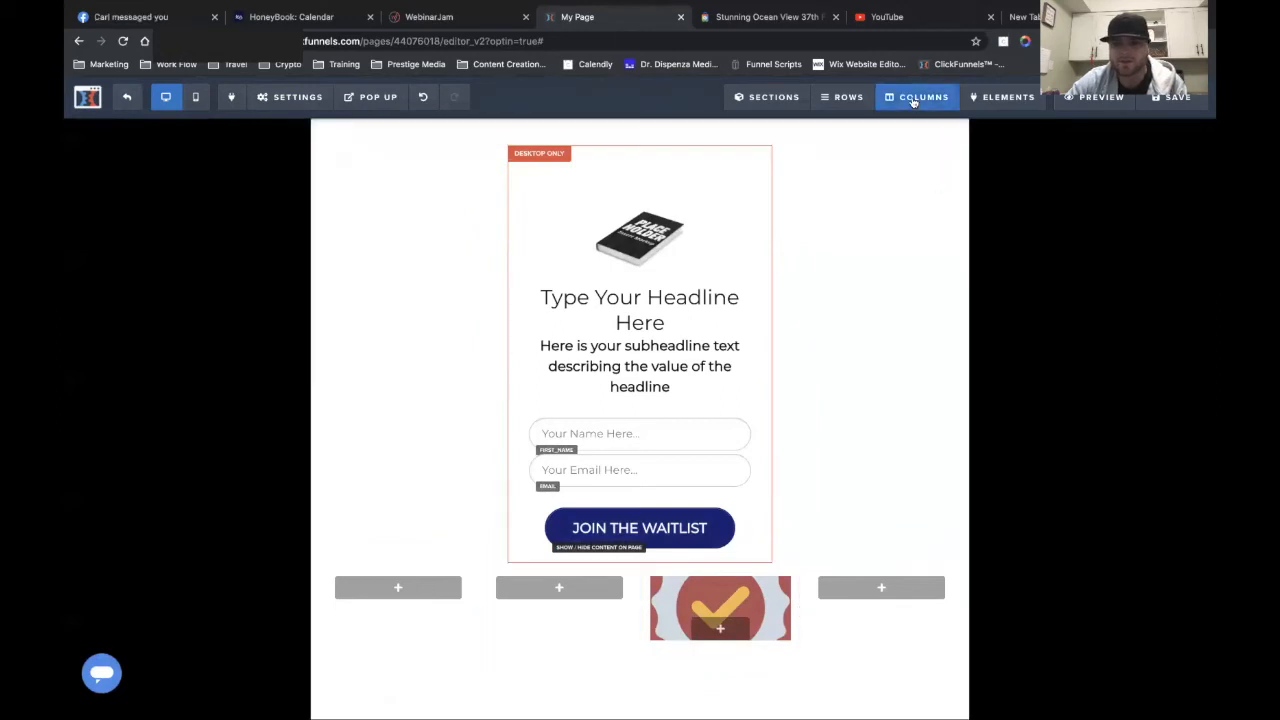
pyautogui.moveTo(912, 100)
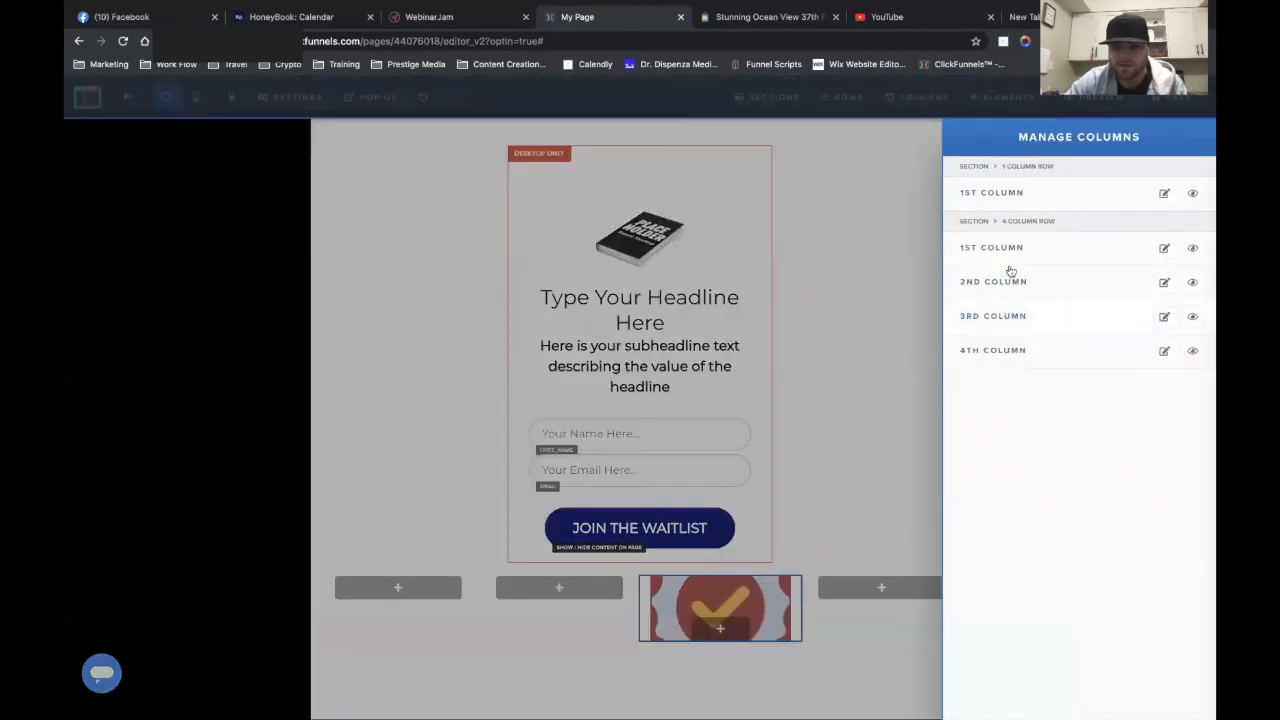
pyautogui.click(1006, 320)
pyautogui.click(1085, 367)
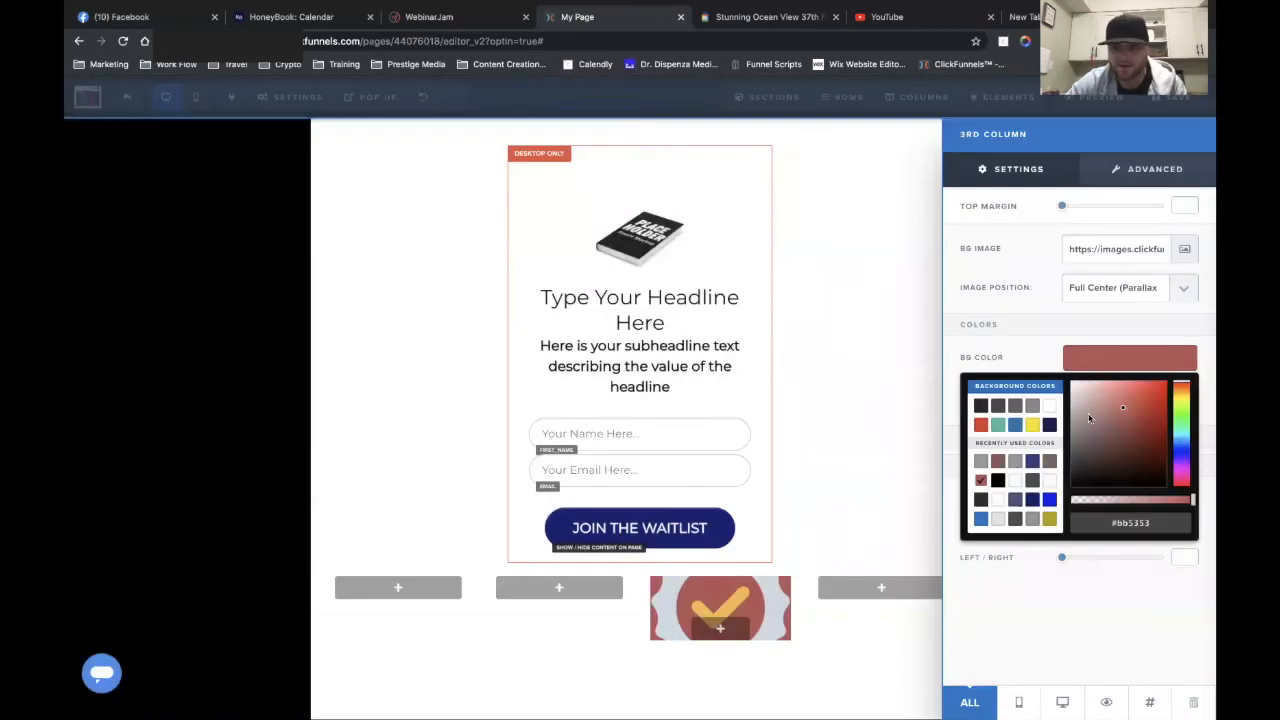
pyautogui.click(1019, 358)
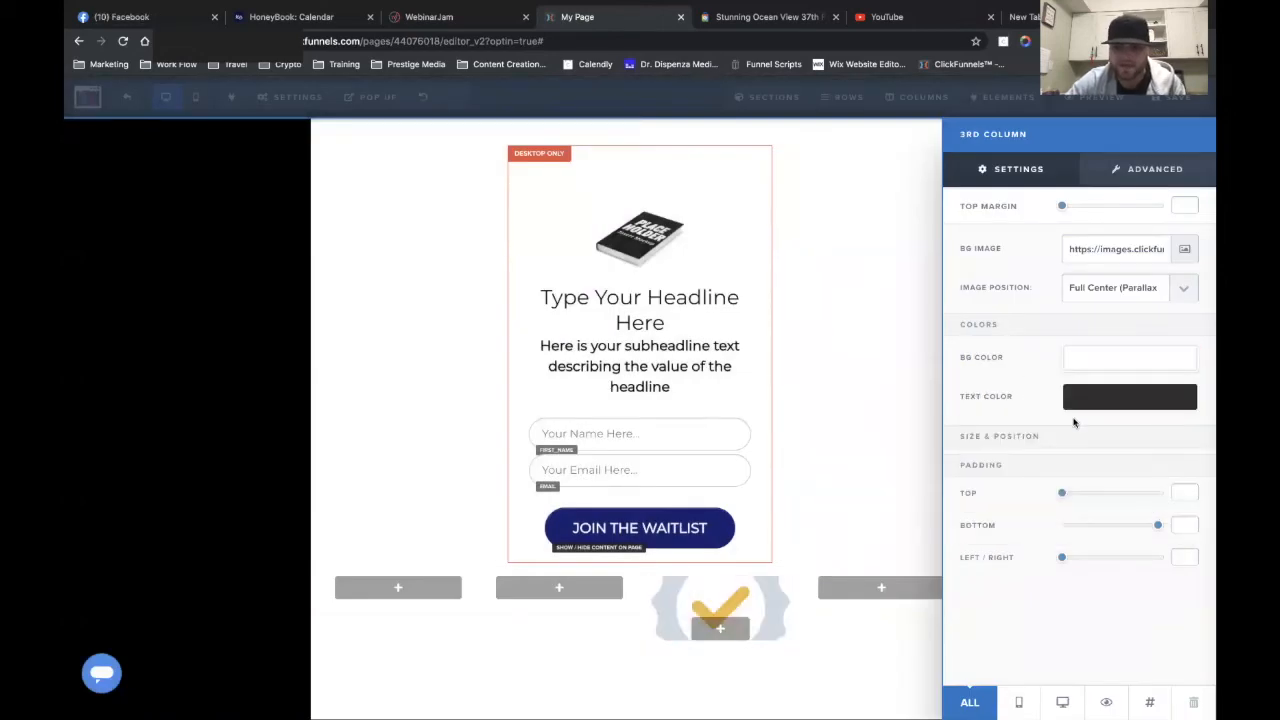
pyautogui.tripleClick(1146, 248)
pyautogui.press('BackSpace')
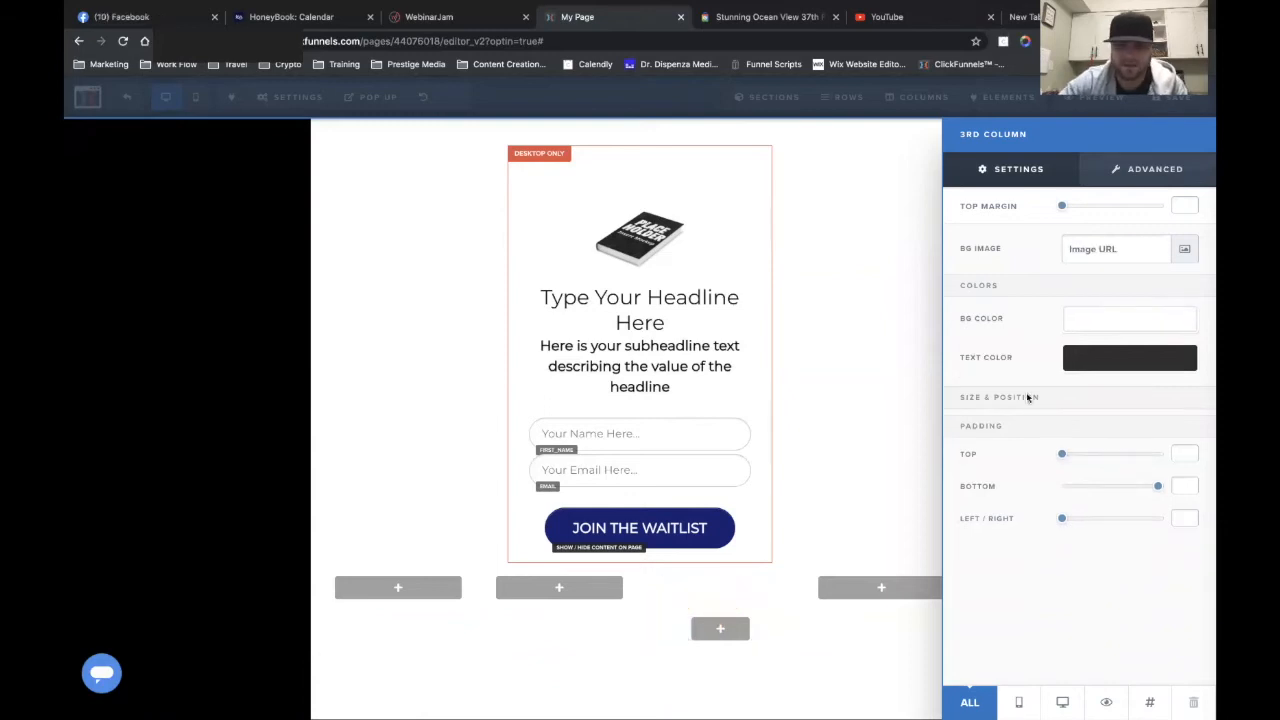
# - Give the third column a dark brown background color and set its top padding to 35
pyautogui.click(1086, 319)
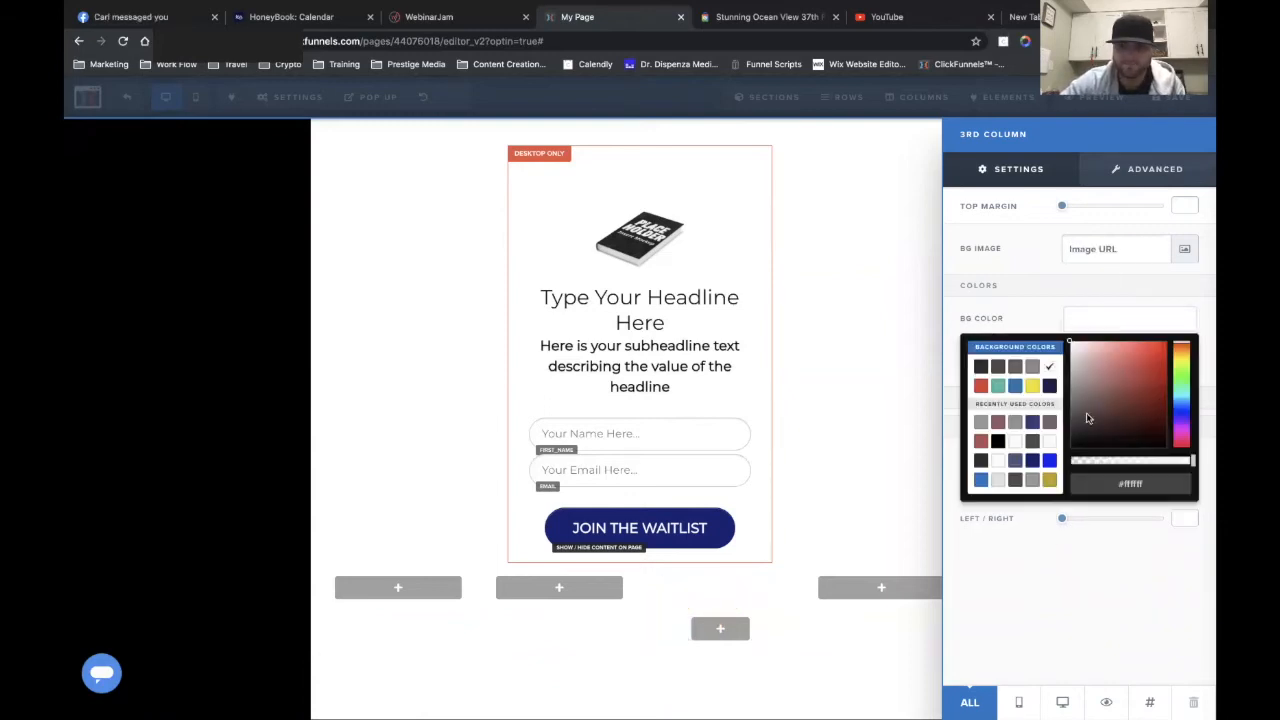
pyautogui.click(1087, 417)
pyautogui.click(1034, 294)
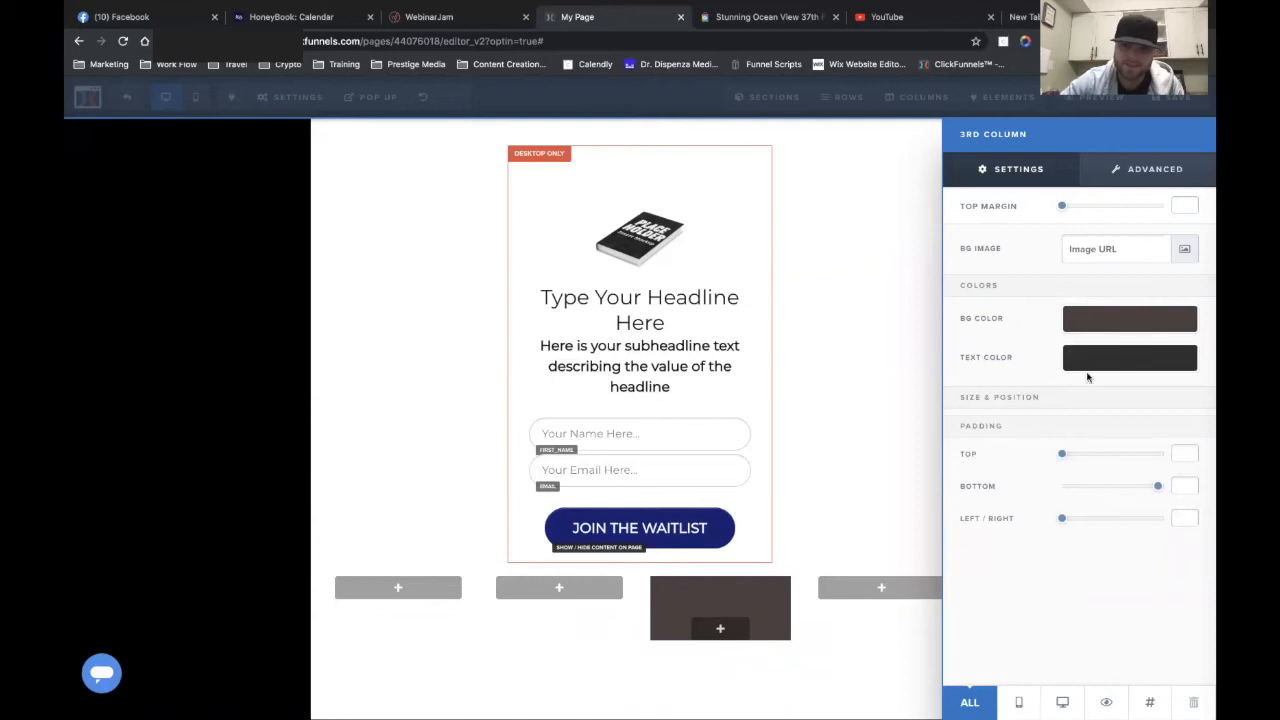
pyautogui.moveTo(1063, 455); pyautogui.dragTo(1097, 455)
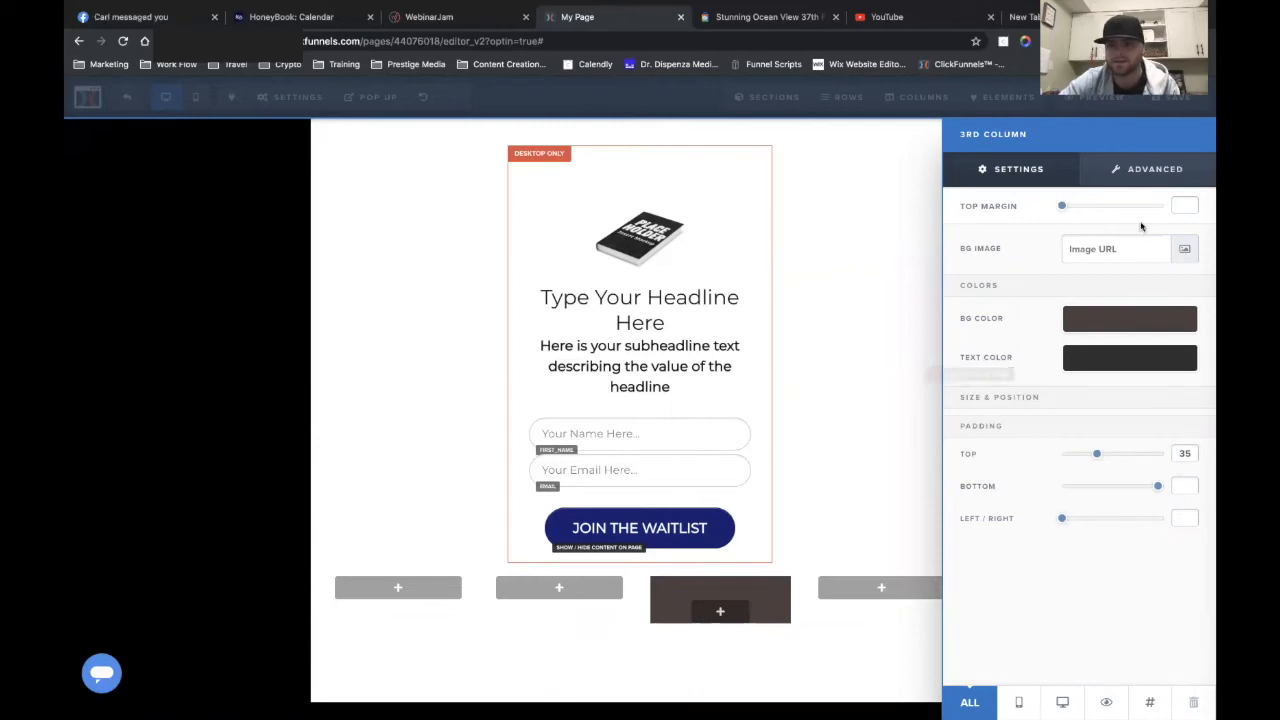
# - Review the third column's advanced style options, then close the column settings
pyautogui.click(1149, 174)
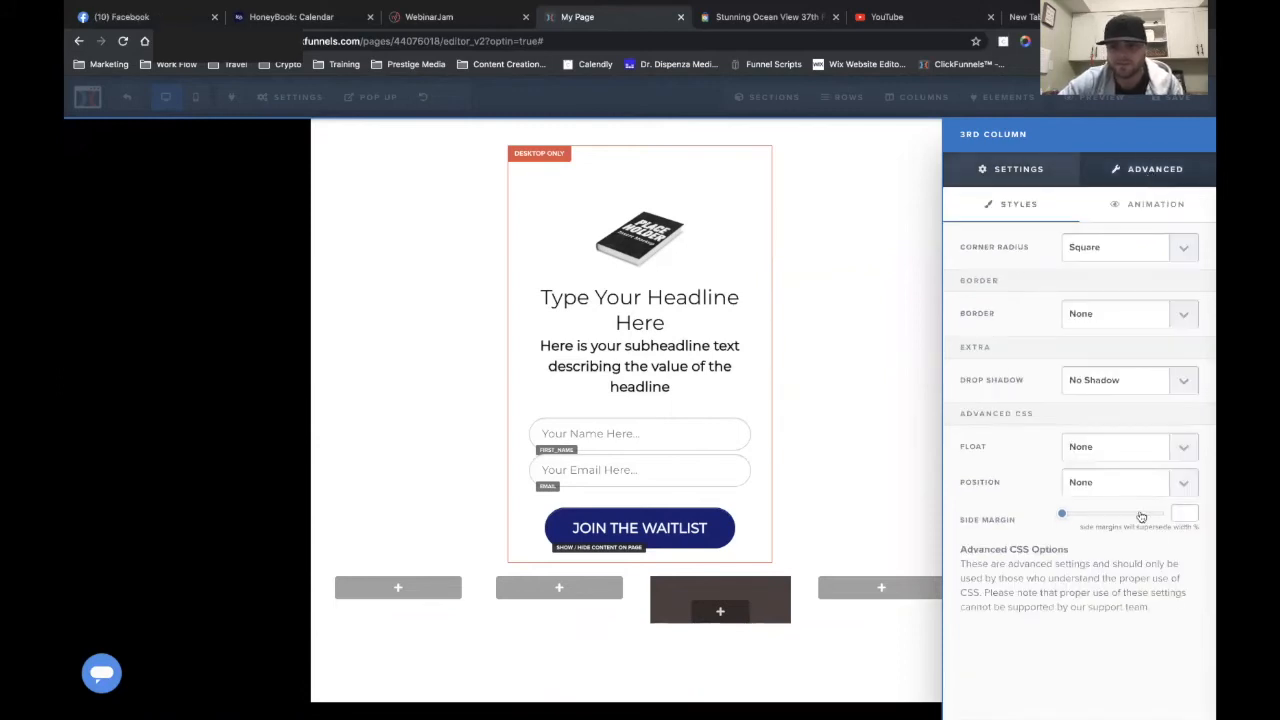
pyautogui.click(1010, 170)
pyautogui.click(748, 345)
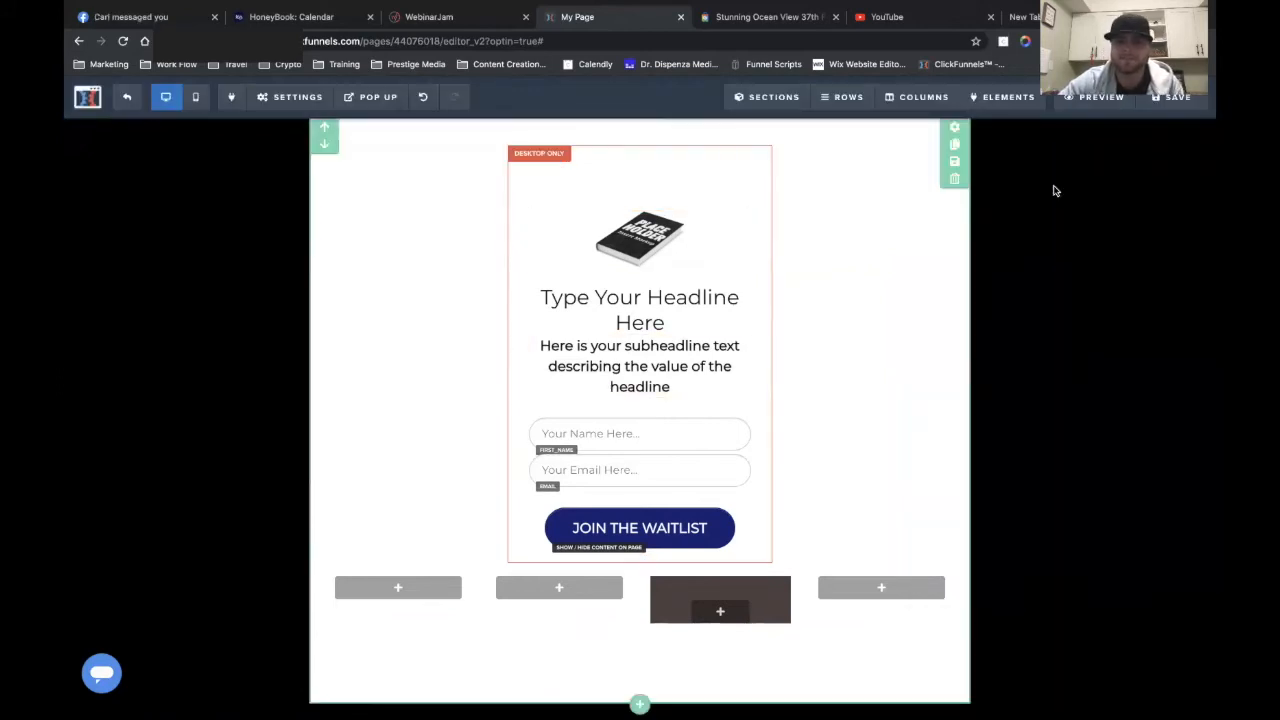
# - Save the page, preview it in a separate browser tab, and close the preview
pyautogui.click(1160, 98)
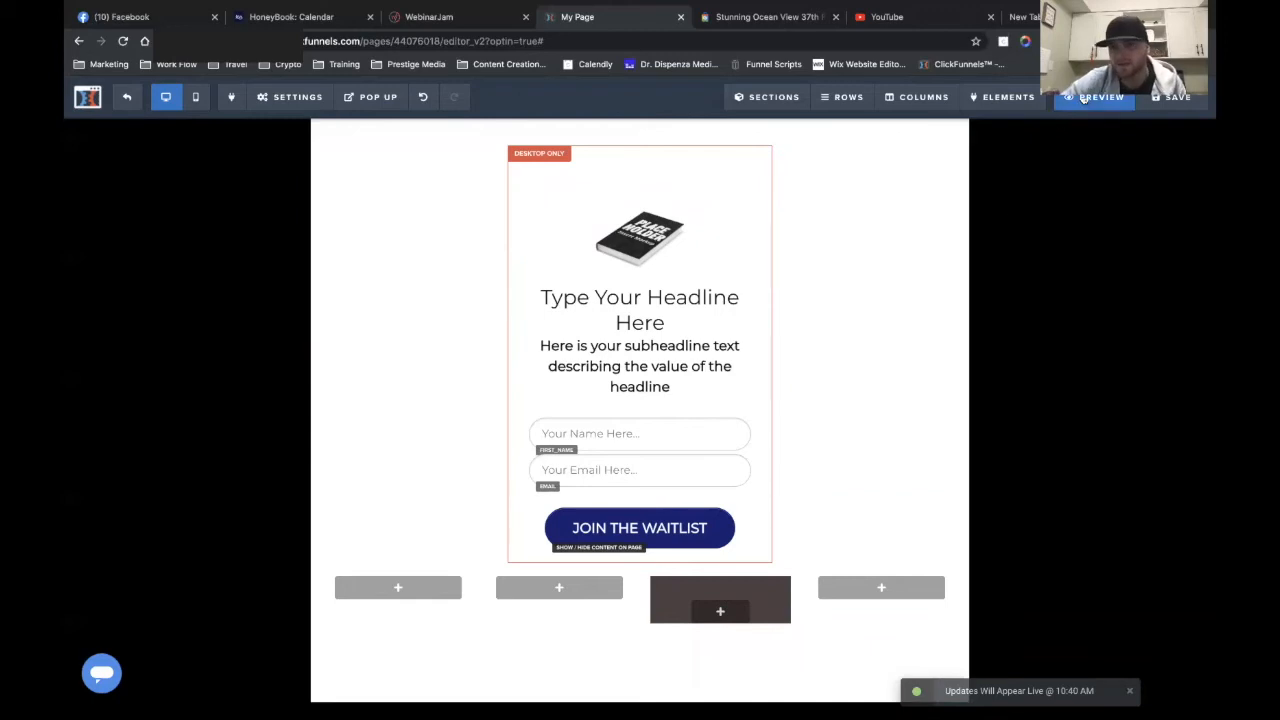
pyautogui.click(1095, 97)
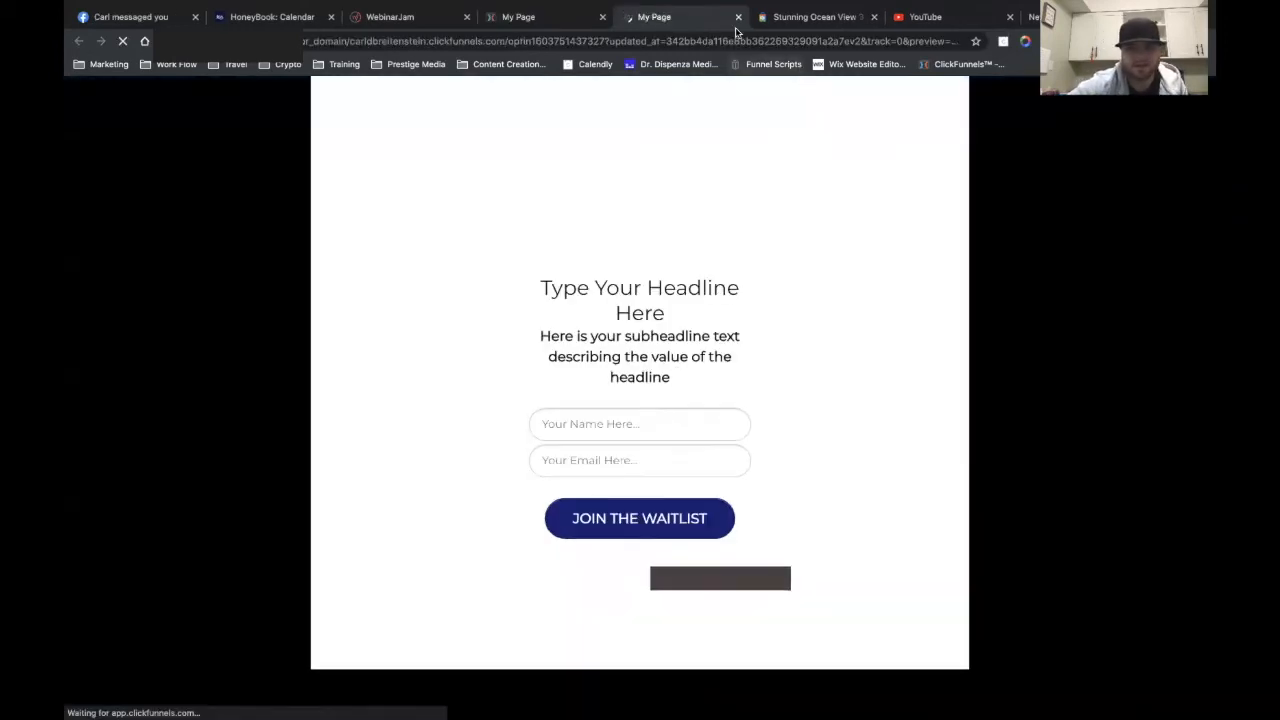
pyautogui.click(623, 397)
pyautogui.click(766, 165)
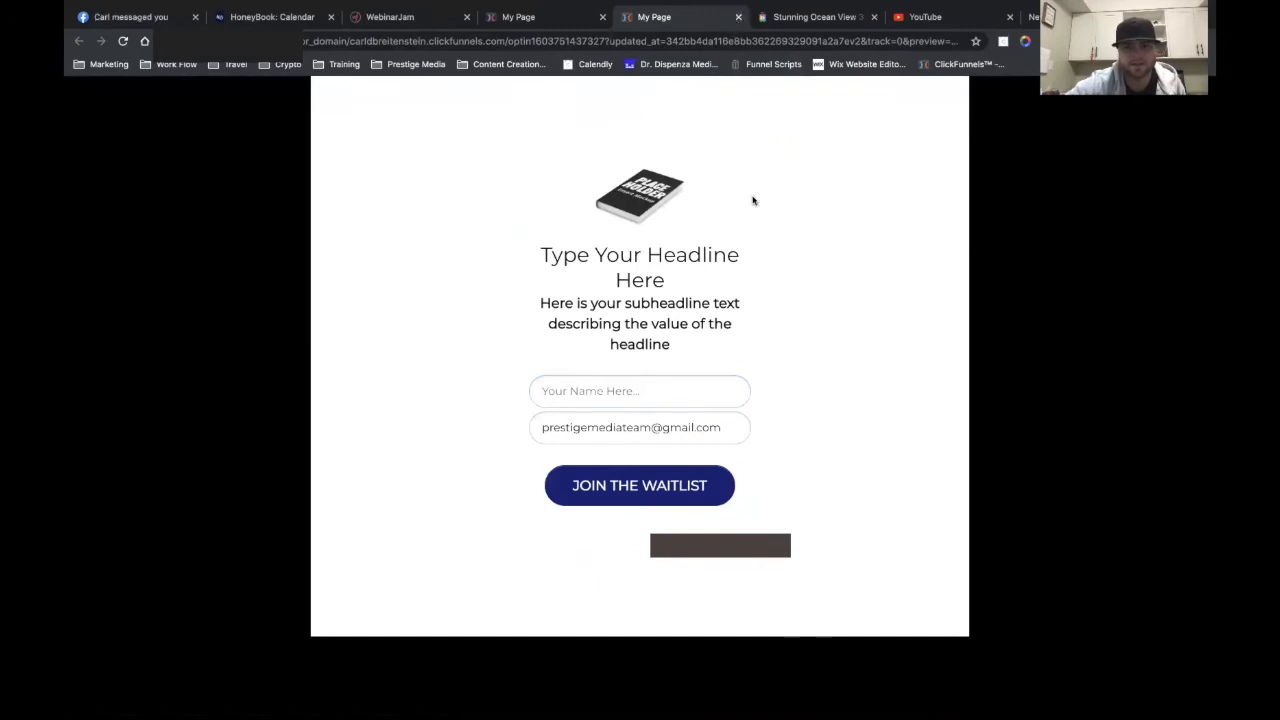
pyautogui.click(738, 17)
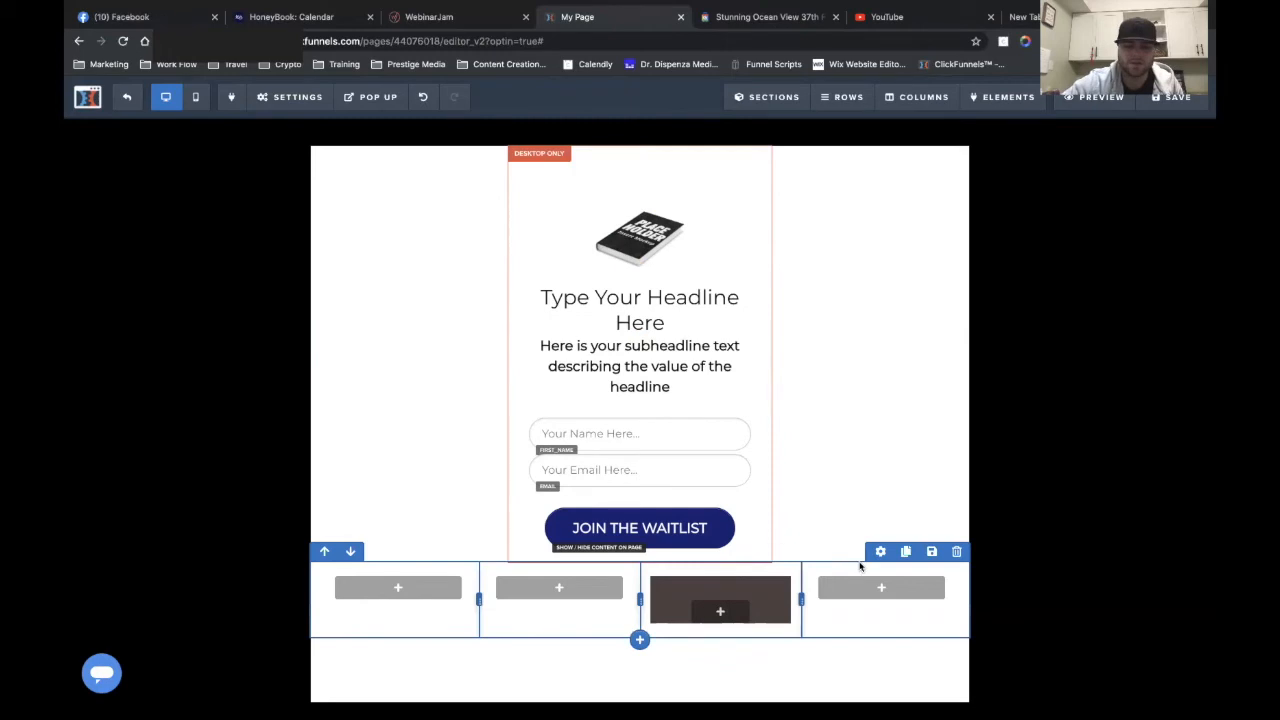
# - Set the top margin of the JOIN THE WAITLIST button to -30
pyautogui.click(701, 512)
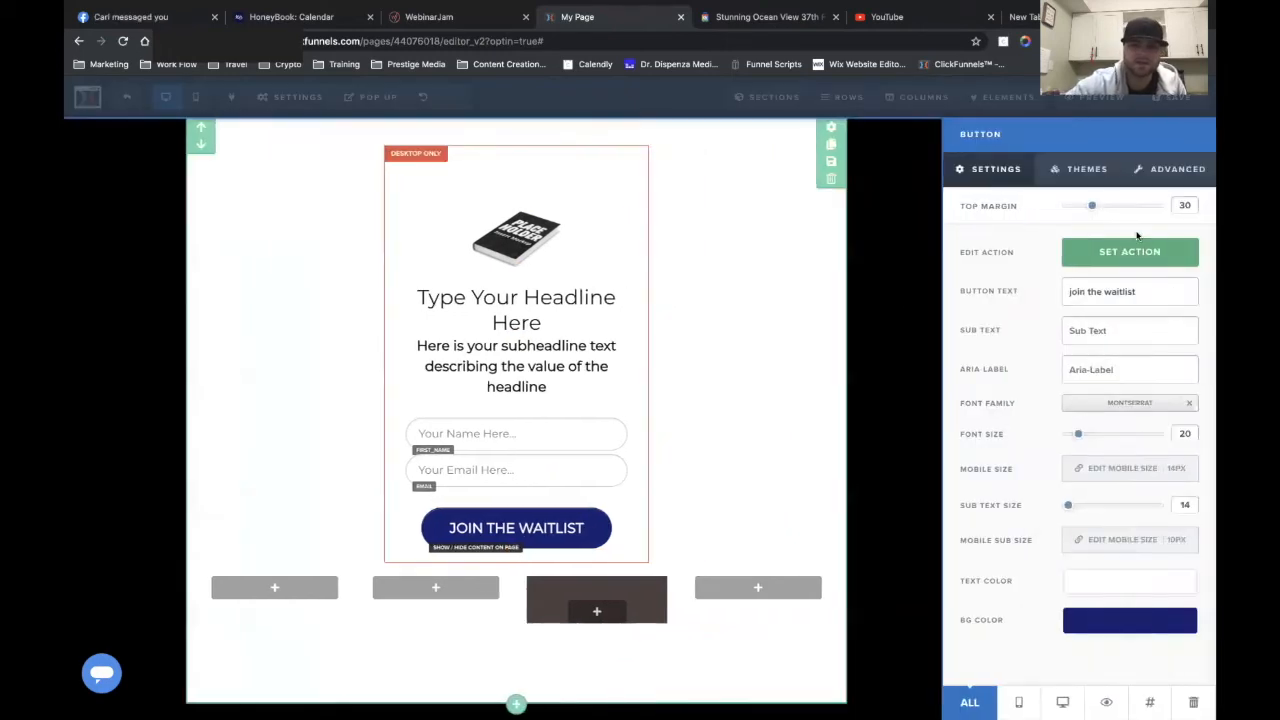
pyautogui.write('-')
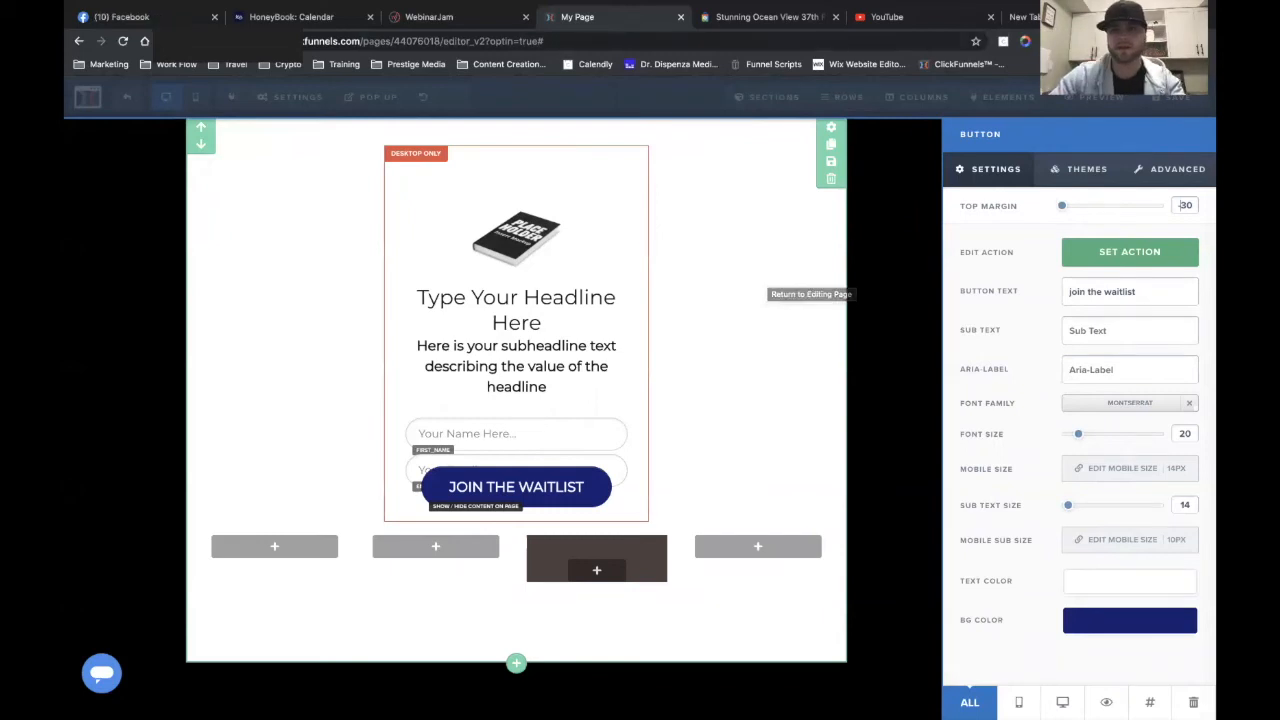
# - Open the 21provensecrets.com book sales page in a new browser tab
pyautogui.hotkey('ctrl', 't')
pyautogui.click(646, 44)
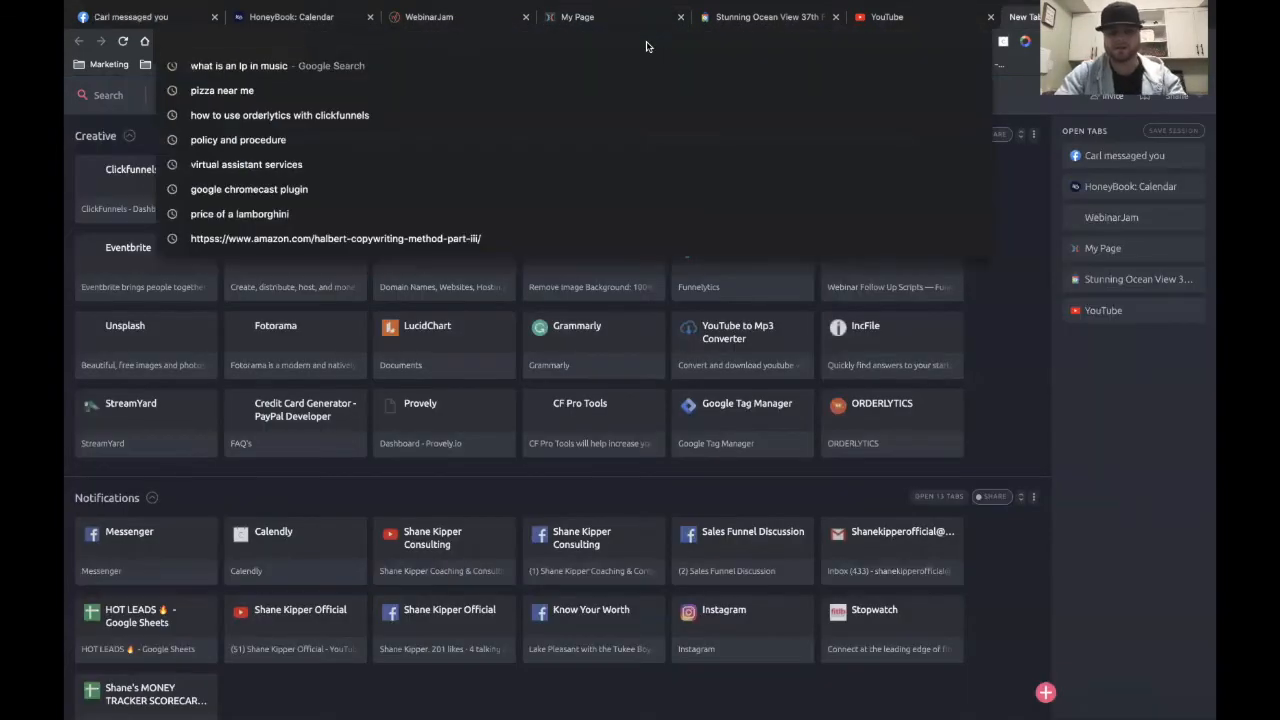
pyautogui.write('21')
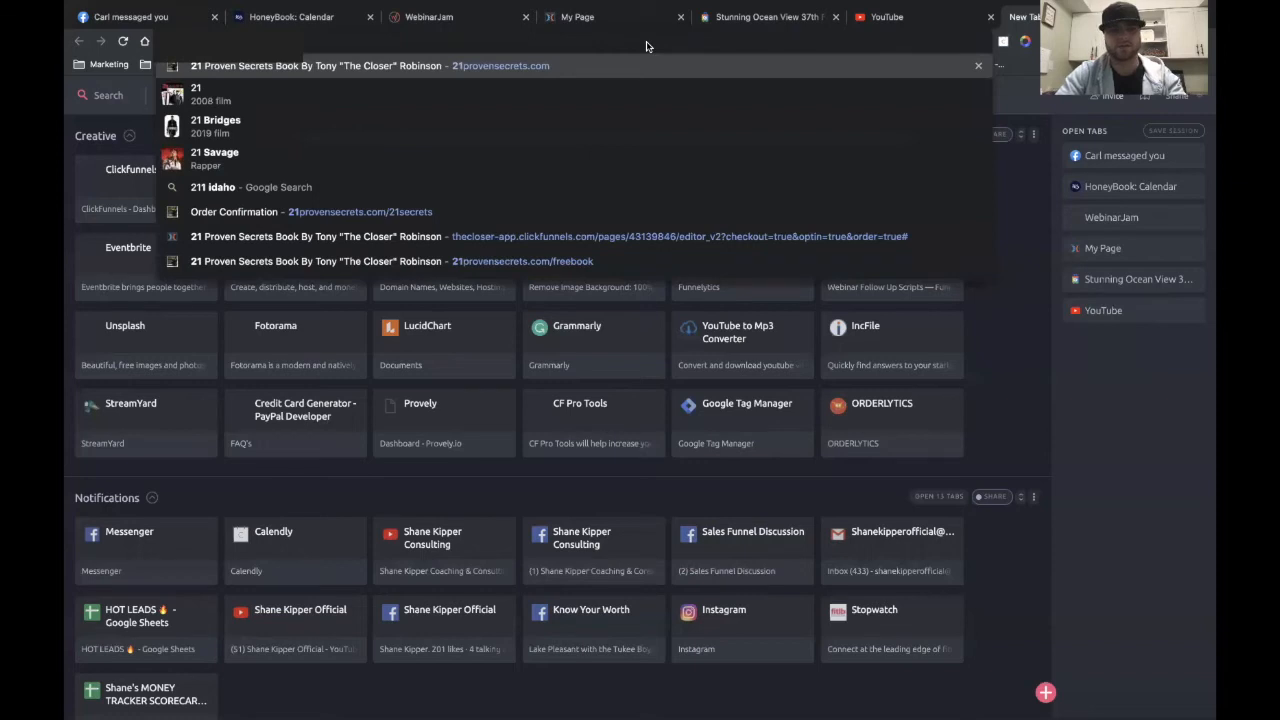
pyautogui.write('p')
pyautogui.press('Return')
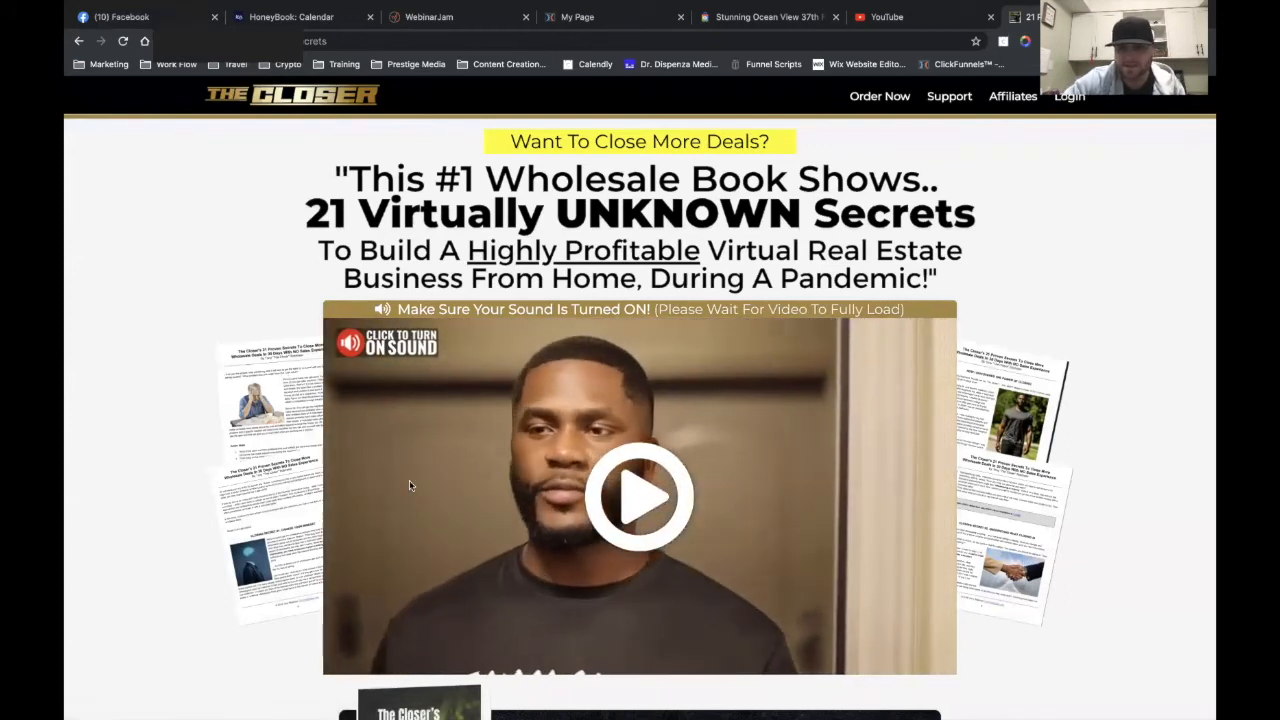
# - Examine the sales page's headline, video, order boxes and student success sections as a live example, then close it
pyautogui.scroll(-2, 659, 268)
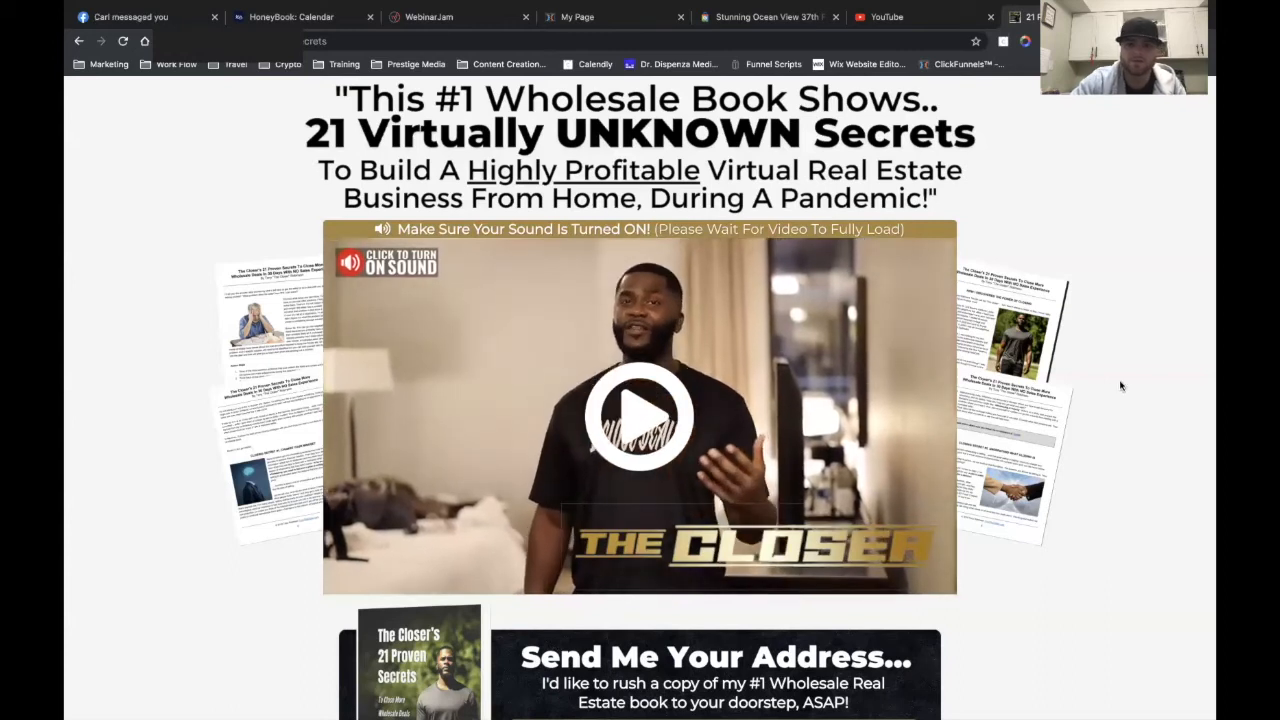
pyautogui.scroll(-1, 1057, 403)
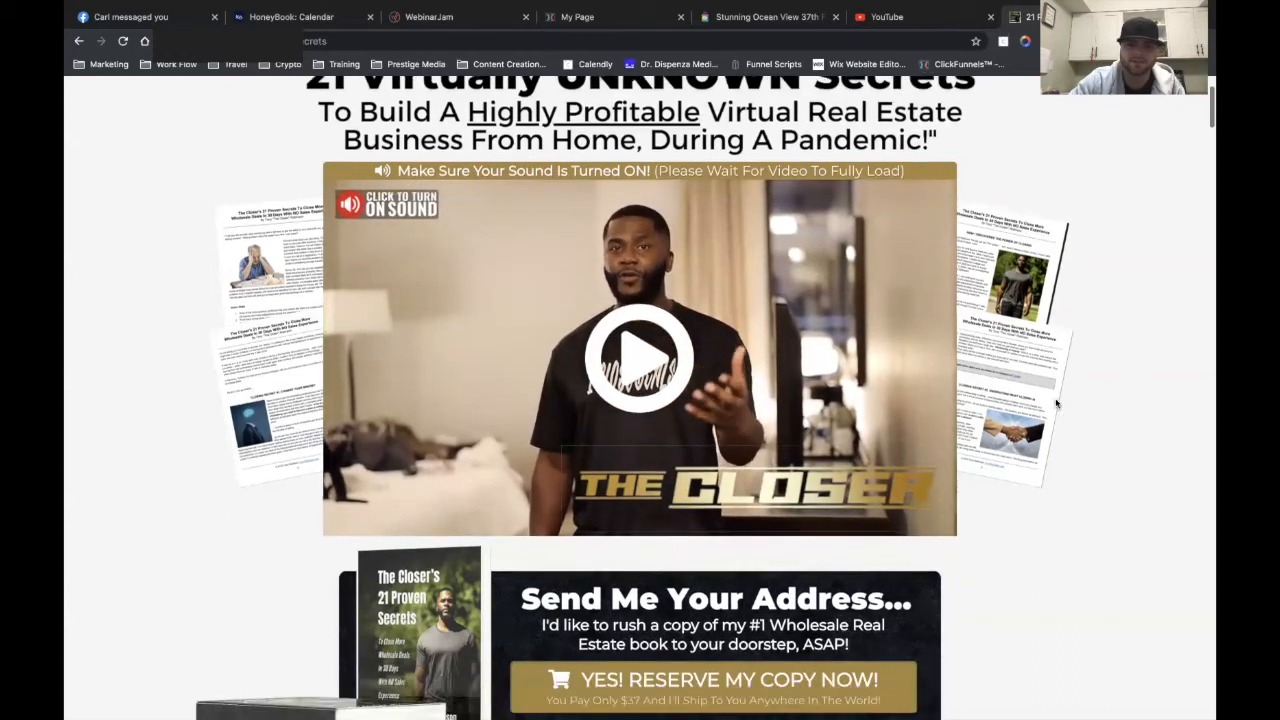
pyautogui.scroll(3, 1030, 250)
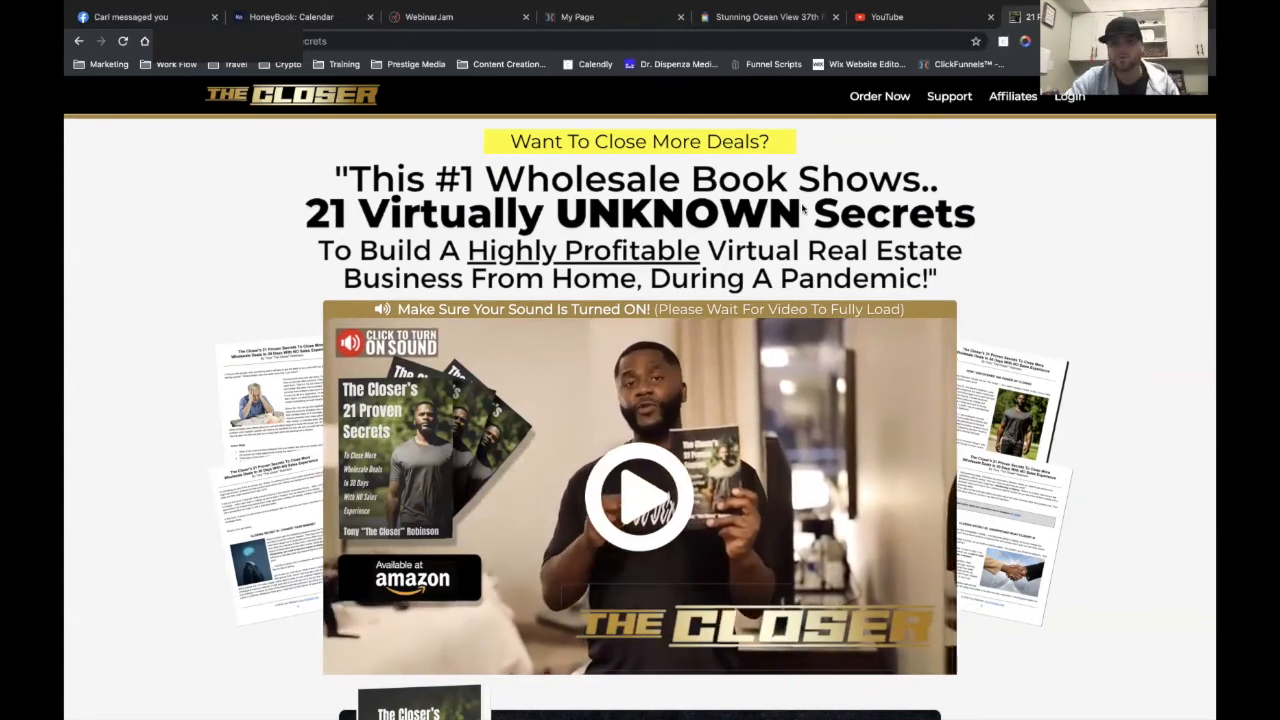
pyautogui.scroll(-3, 1089, 570)
pyautogui.scroll(-3, 1089, 565)
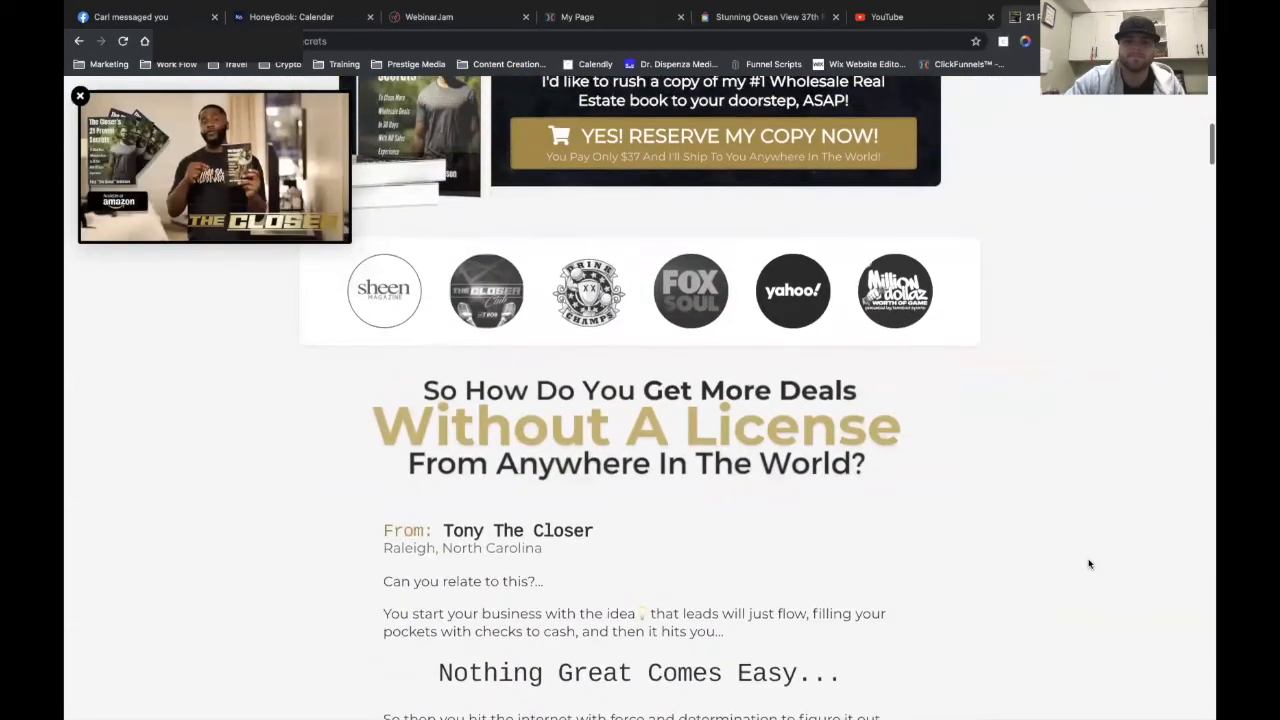
pyautogui.scroll(2, 1089, 565)
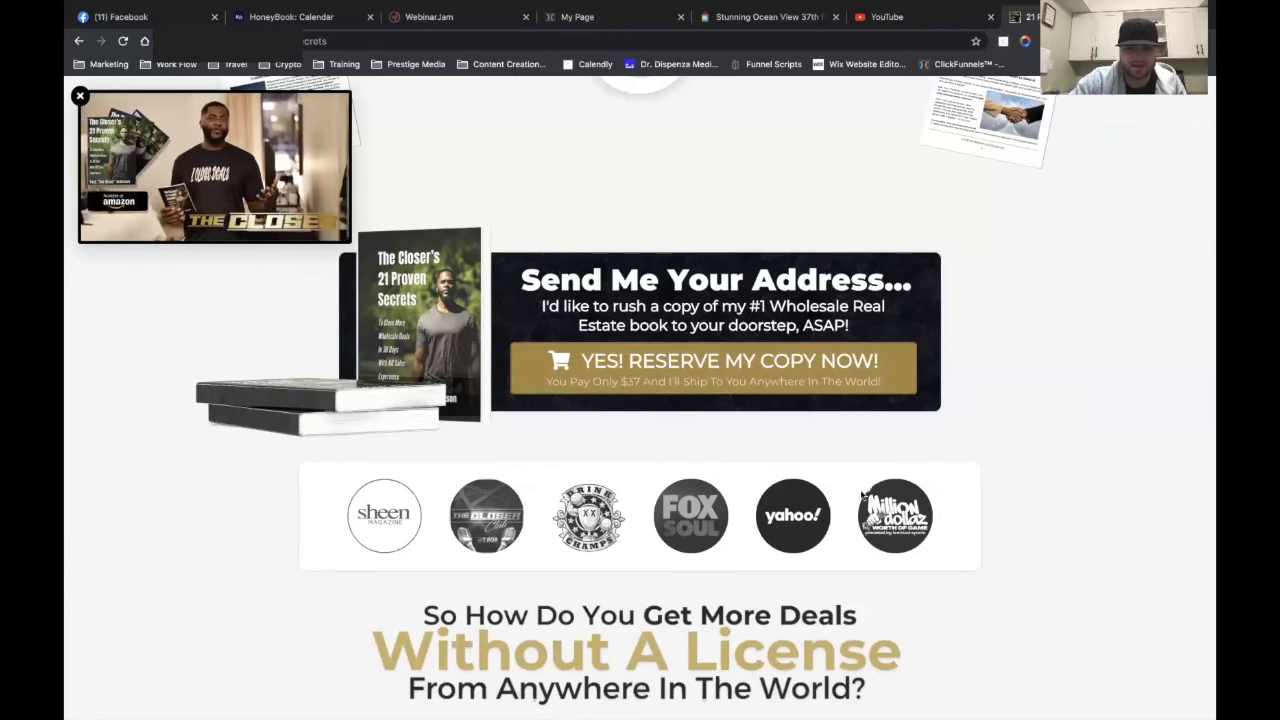
pyautogui.scroll(-6, 861, 495)
pyautogui.scroll(-20, 861, 495)
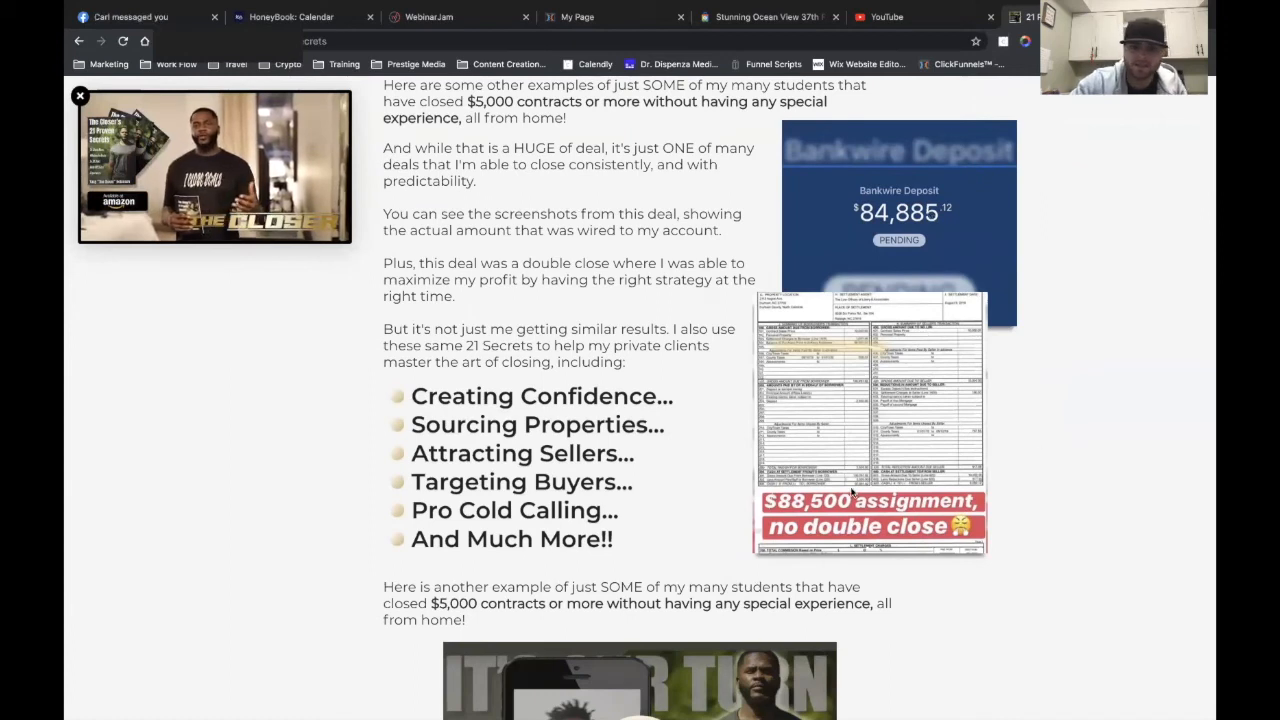
pyautogui.scroll(-5, 674, 482)
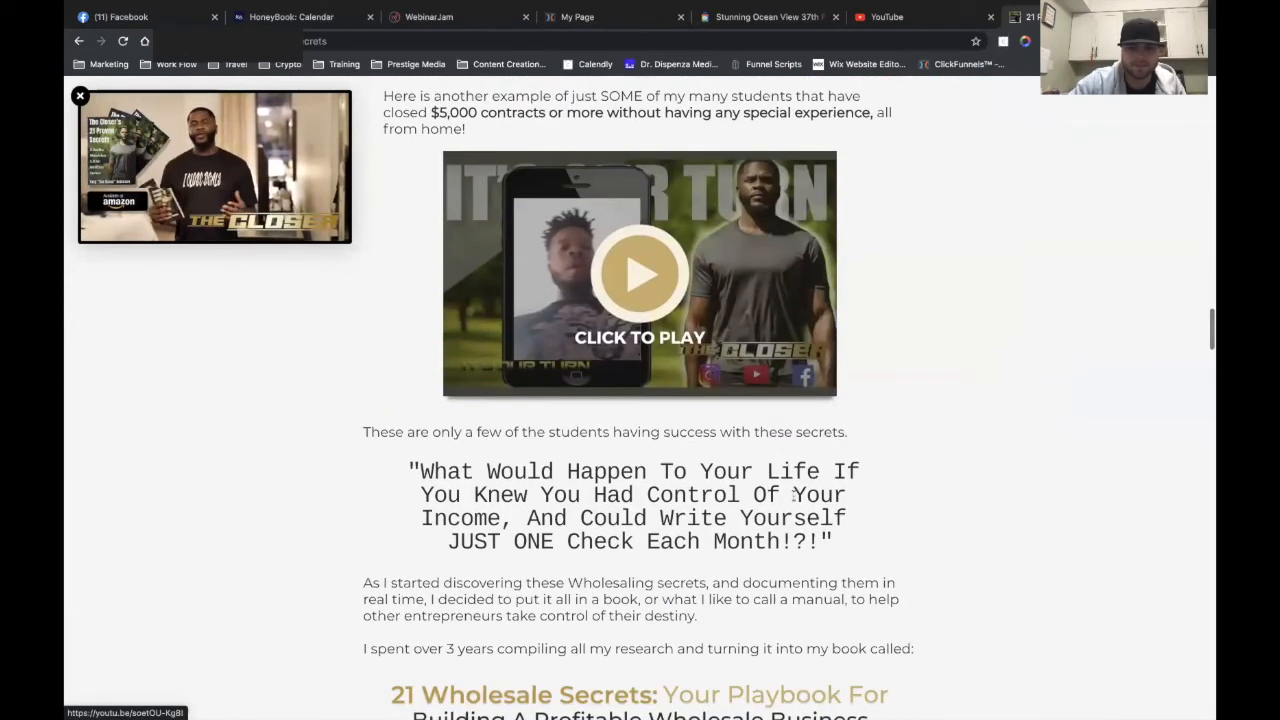
pyautogui.scroll(-10, 742, 492)
pyautogui.scroll(10, 742, 492)
pyautogui.scroll(-16, 742, 492)
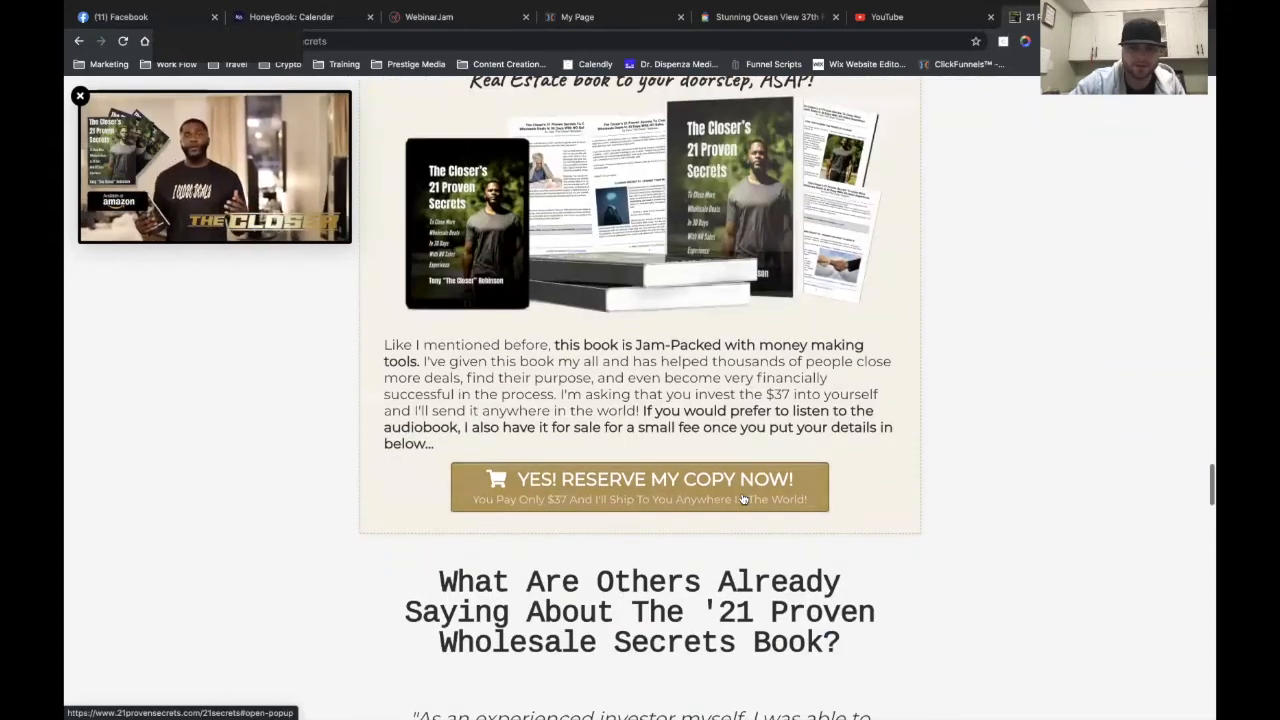
pyautogui.scroll(2, 742, 492)
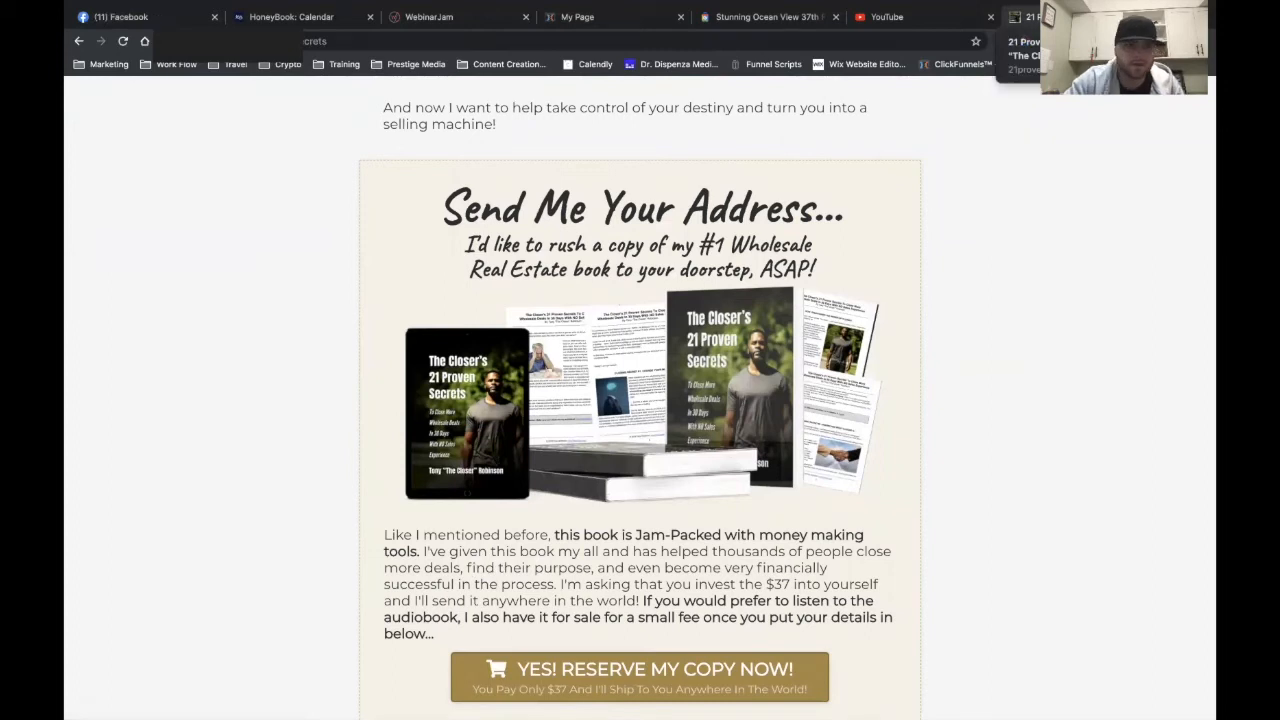
pyautogui.click(1147, 17)
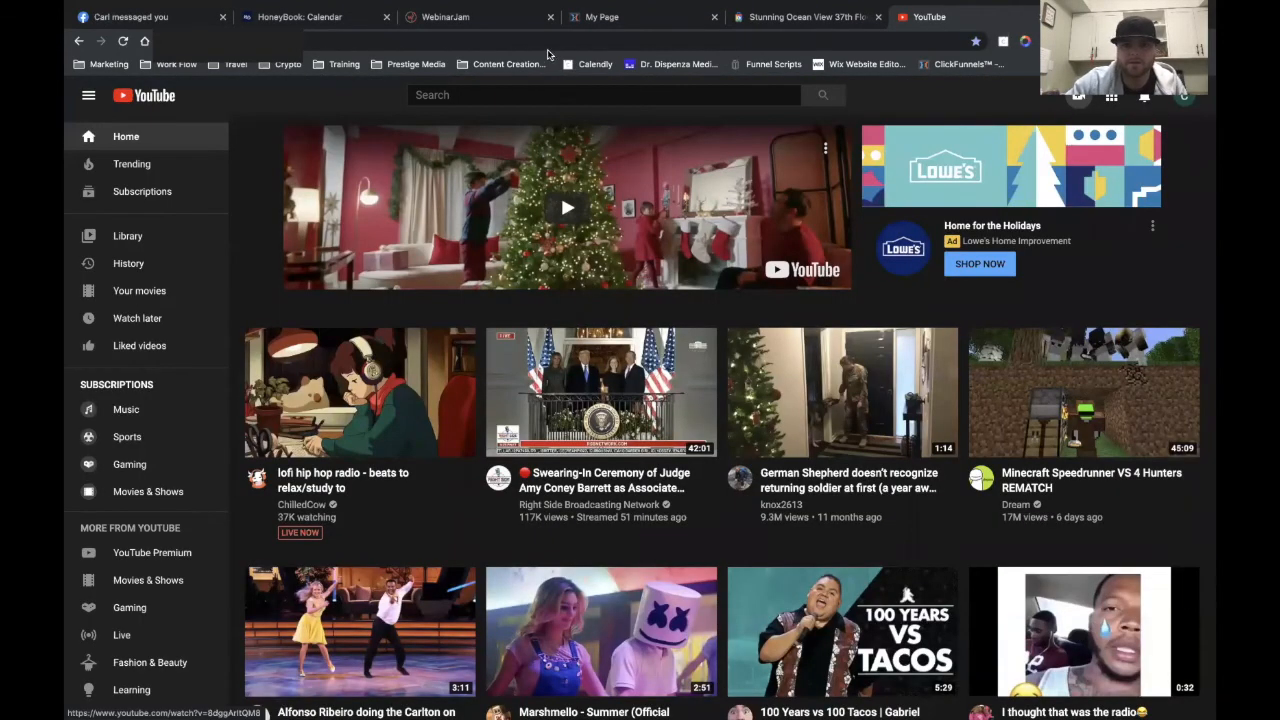
# - Return to the My Page editor, exit it to the Optin step's overview, and view the step's automation events
pyautogui.click(595, 30)
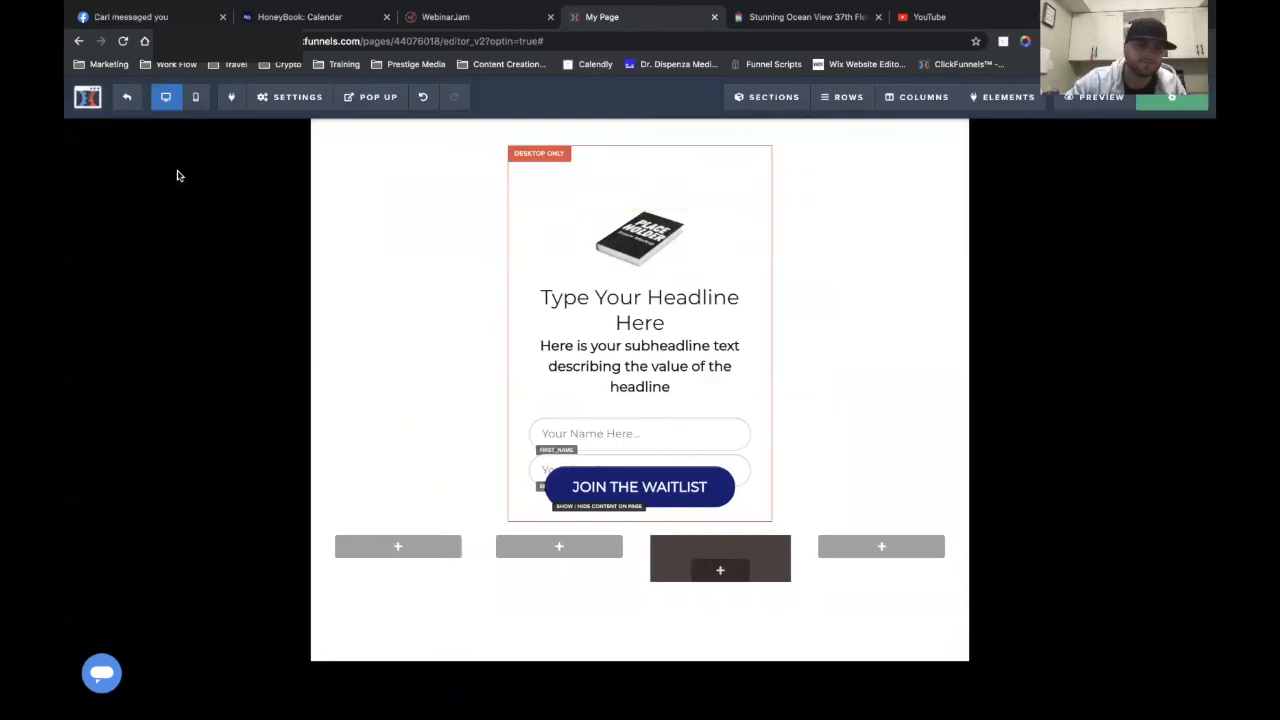
pyautogui.click(127, 108)
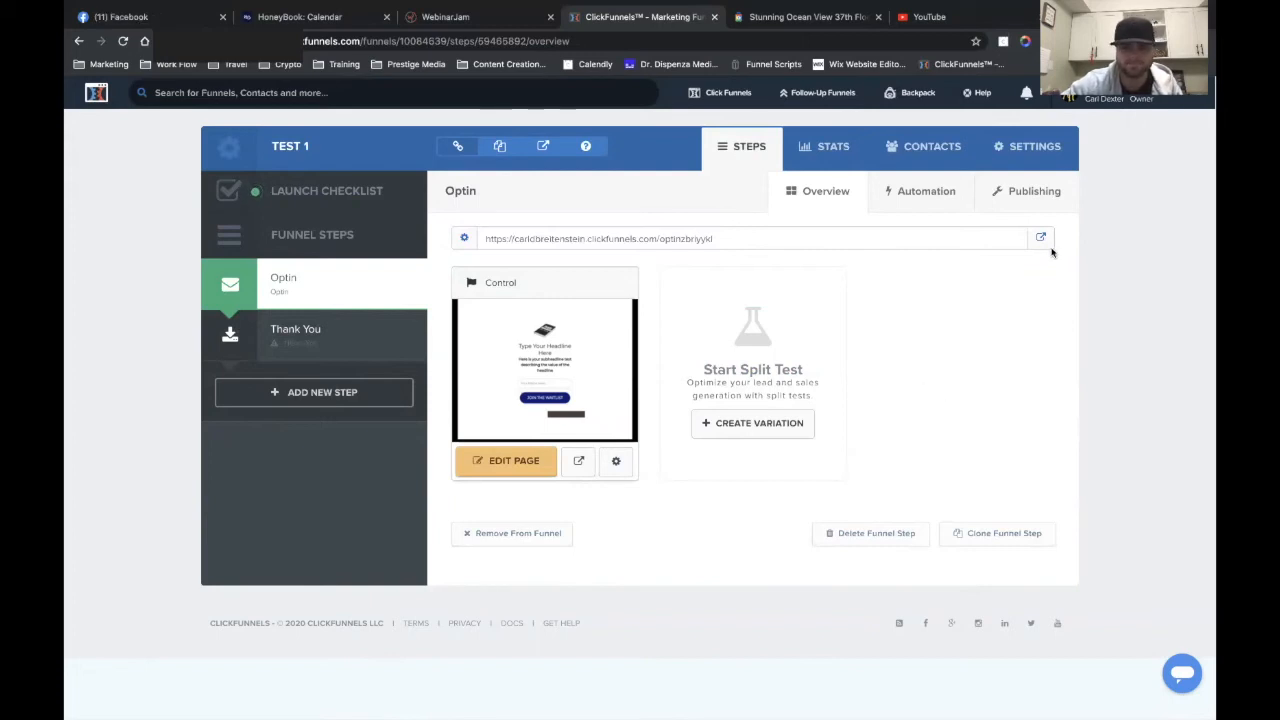
pyautogui.click(915, 191)
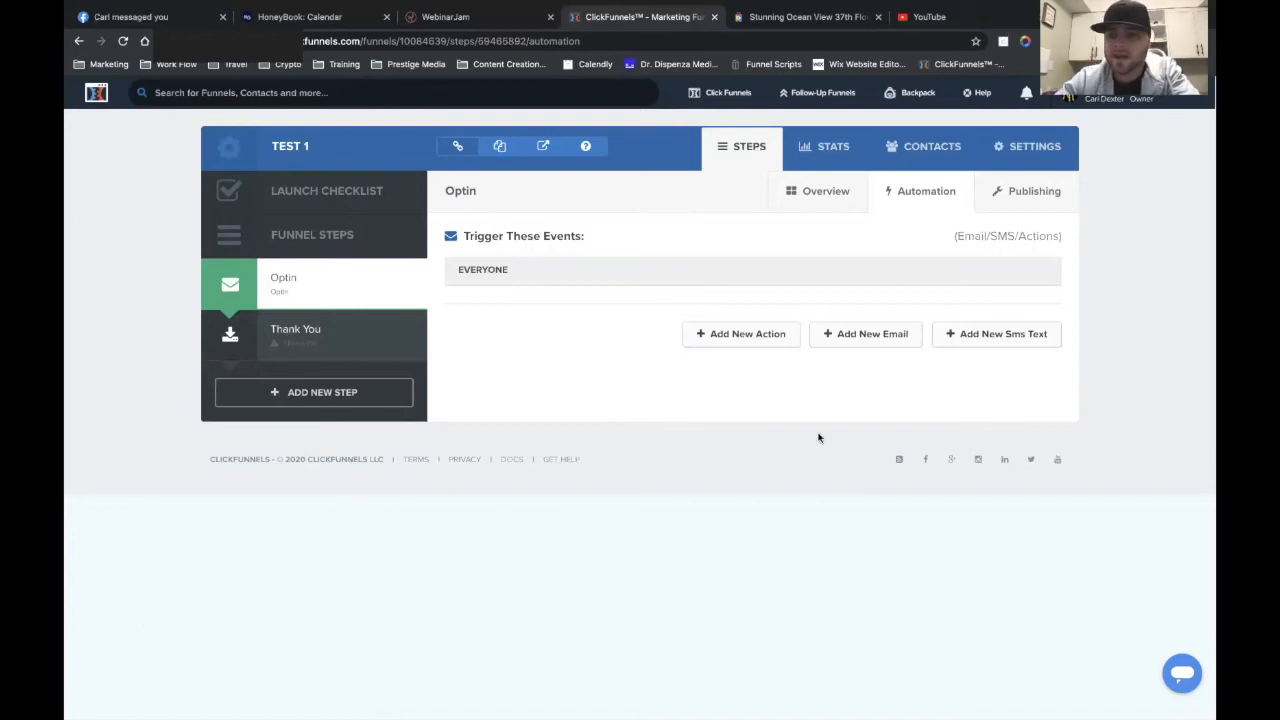
# - Set the Optin funnel step's path to "forward" in its publishing options and update the step
pyautogui.click(1000, 205)
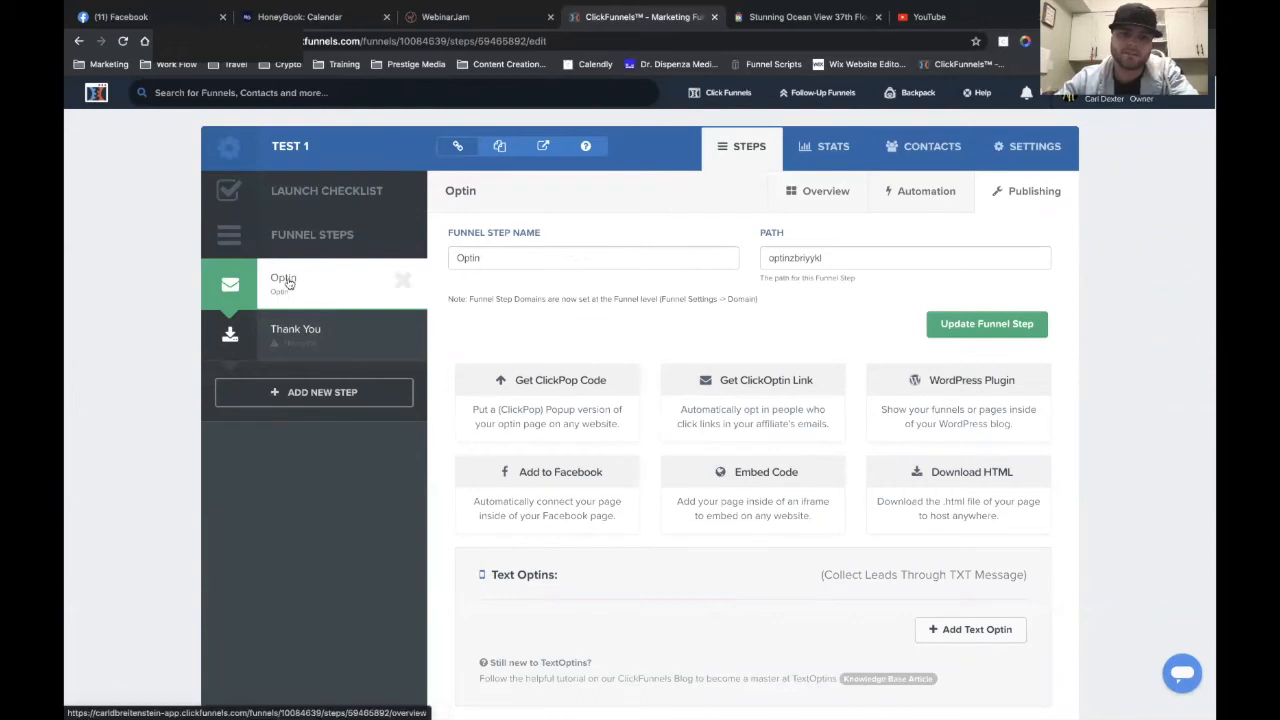
pyautogui.doubleClick(799, 258)
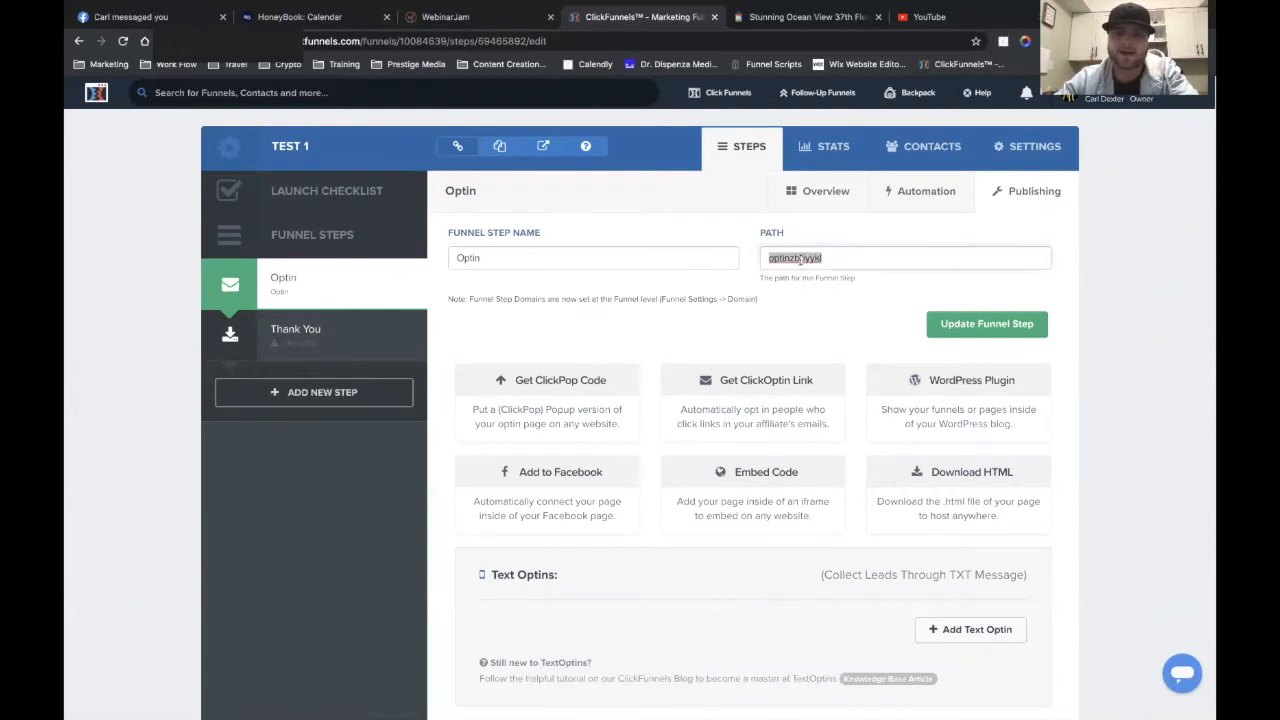
pyautogui.write('forward')
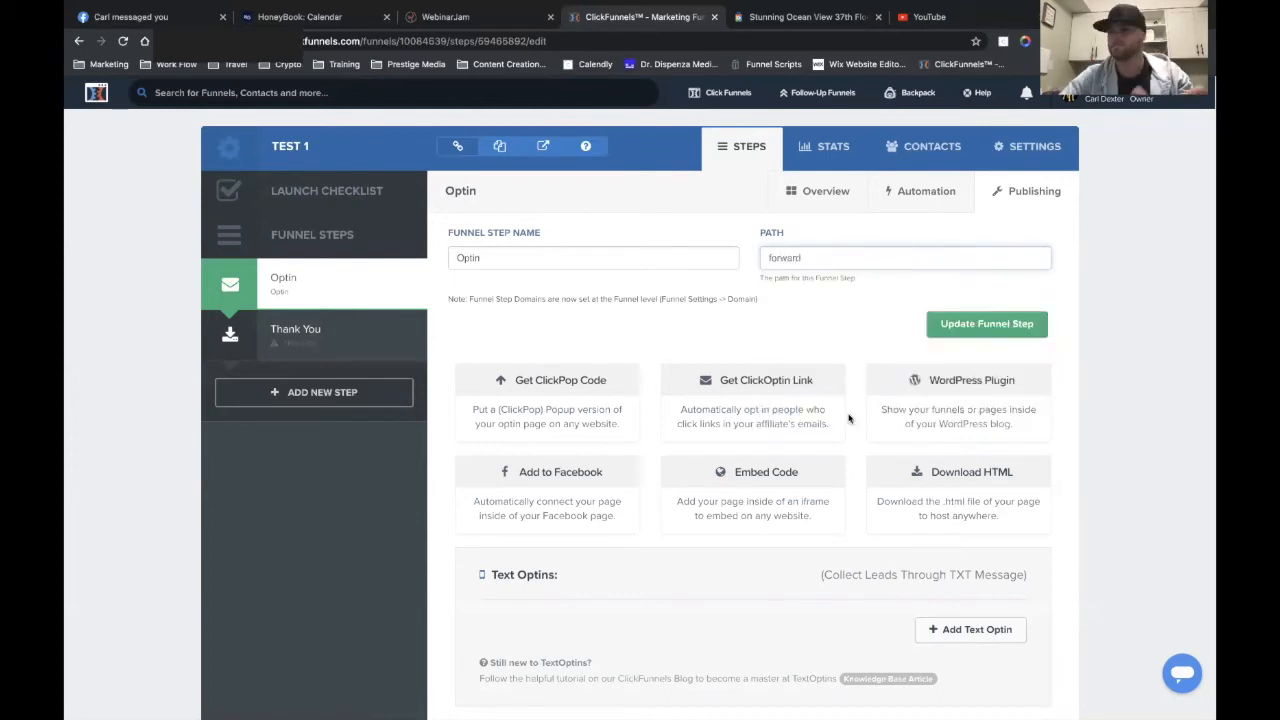
pyautogui.click(945, 323)
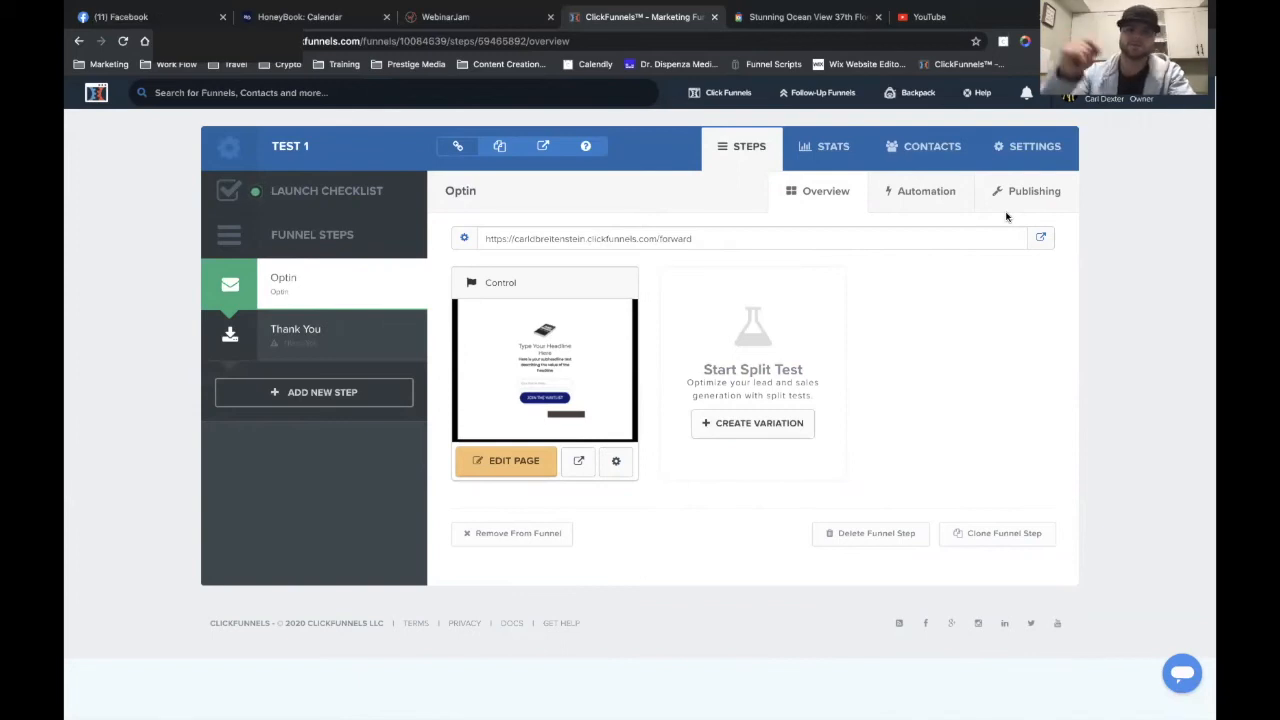
# - Open the settings of the test 1 funnel and change the funnel's path to "path"
pyautogui.click(1005, 148)
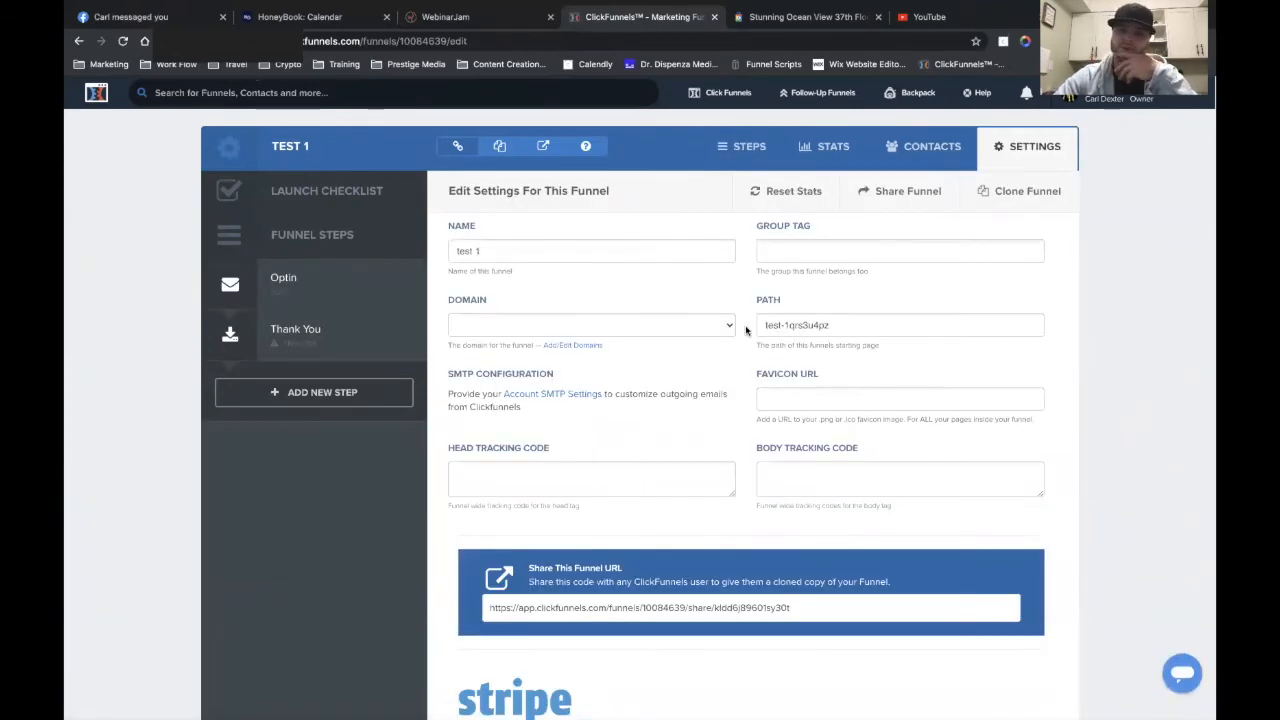
pyautogui.scroll(-1, 810, 279)
pyautogui.tripleClick(785, 280)
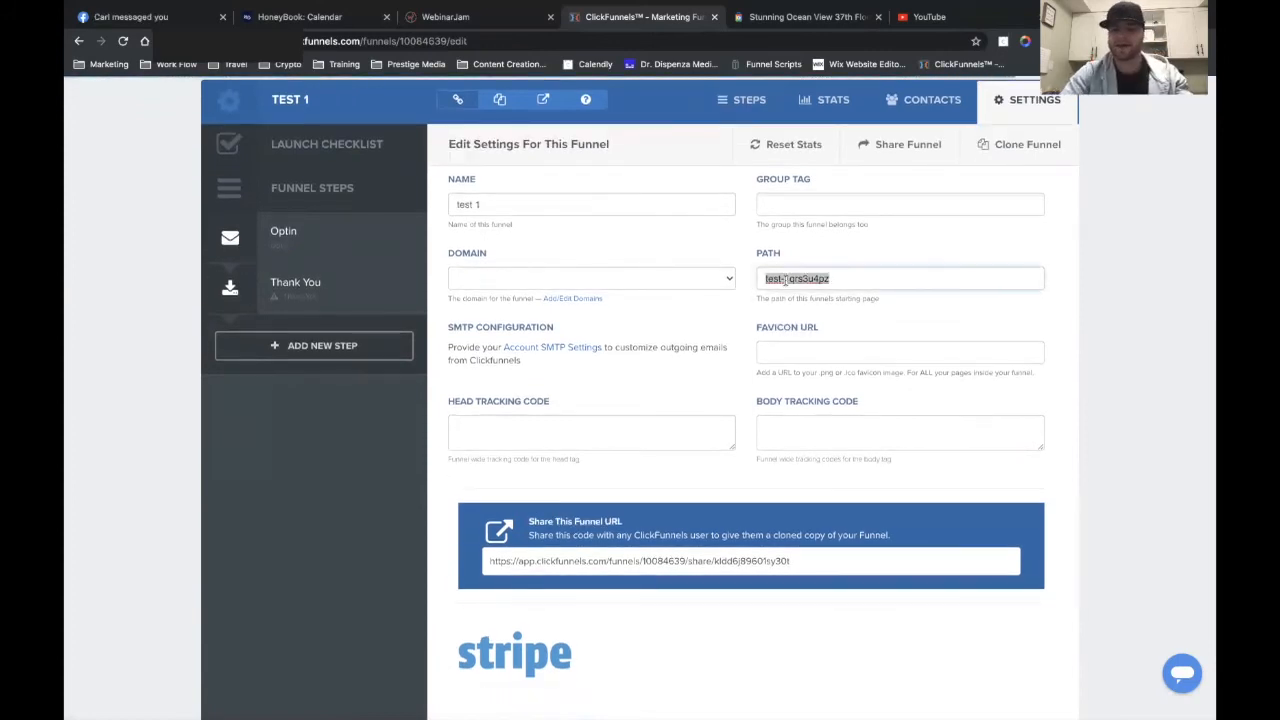
pyautogui.write('path')
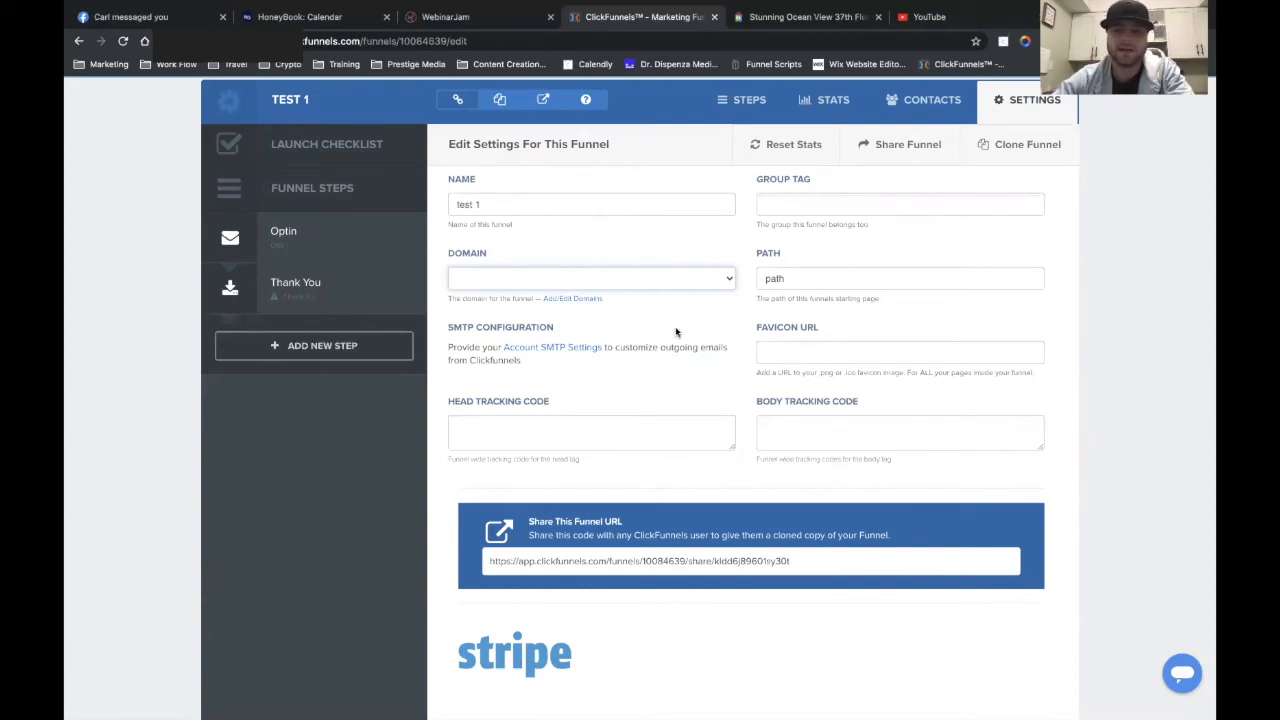
# - Review the funnel's head and body tracking code fields and its share URL section
pyautogui.scroll(-1, 747, 393)
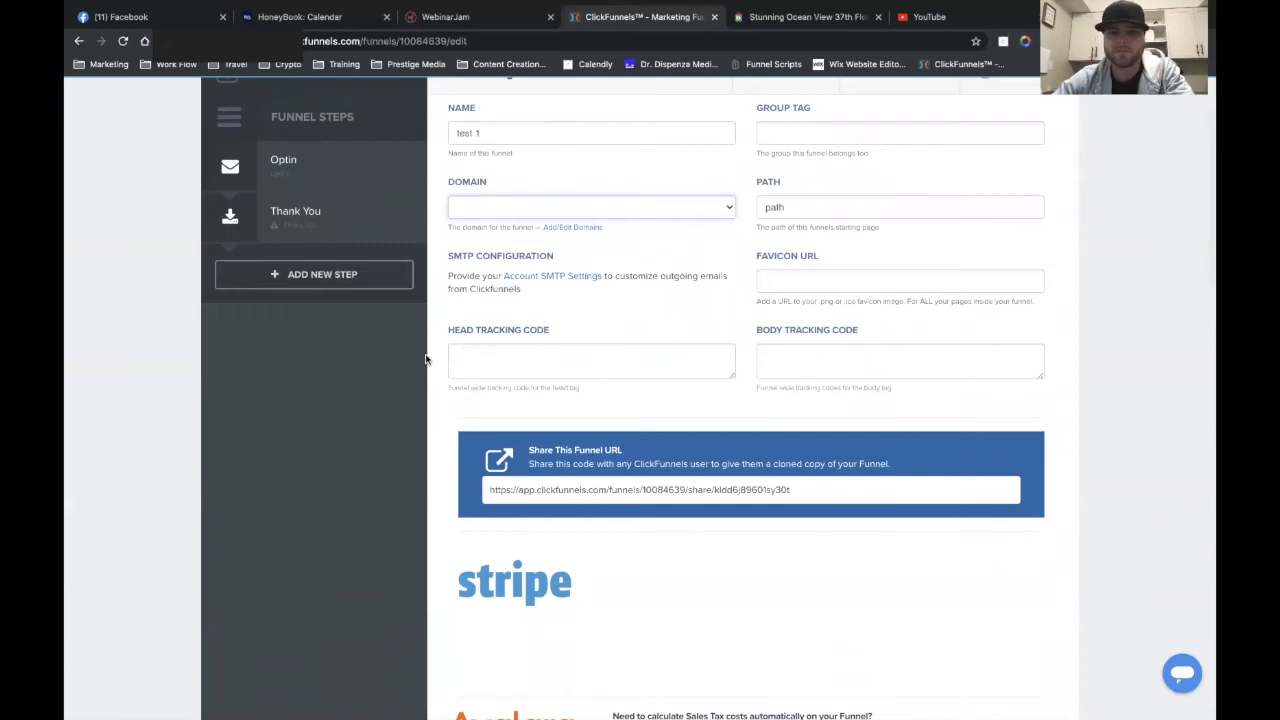
pyautogui.click(520, 358)
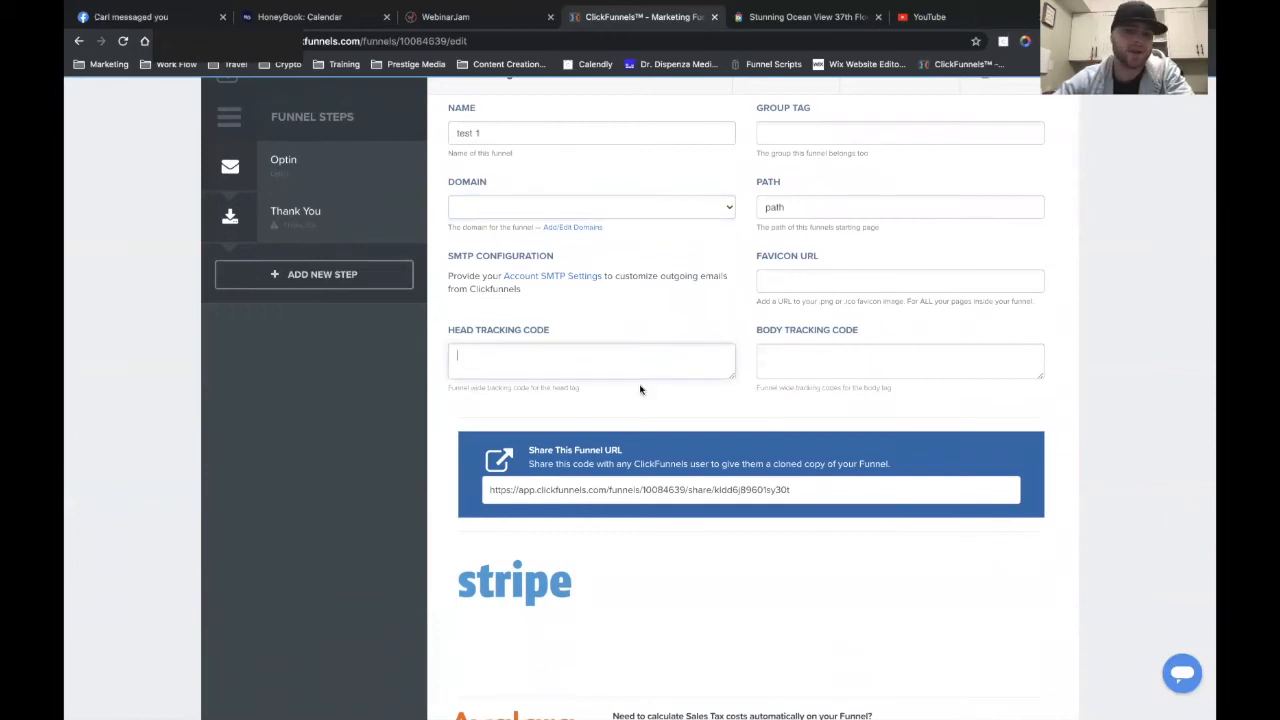
pyautogui.click(806, 355)
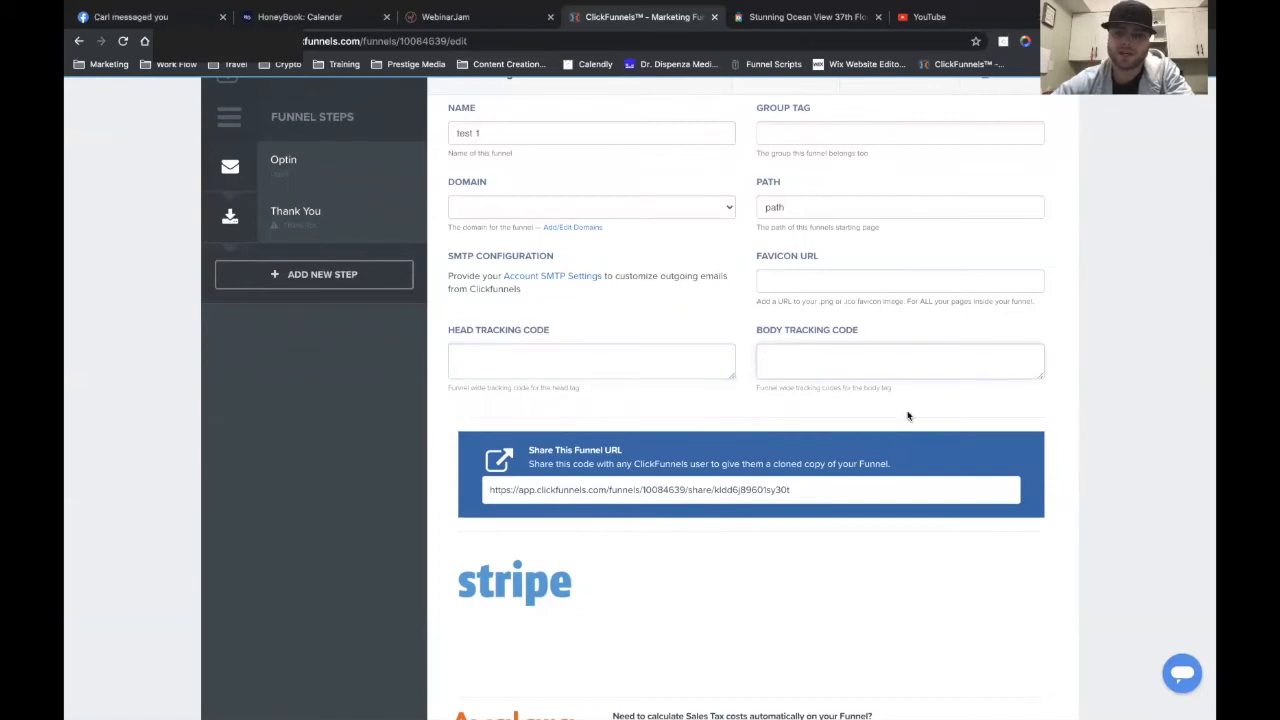
pyautogui.scroll(-1, 908, 417)
pyautogui.scroll(-2, 909, 495)
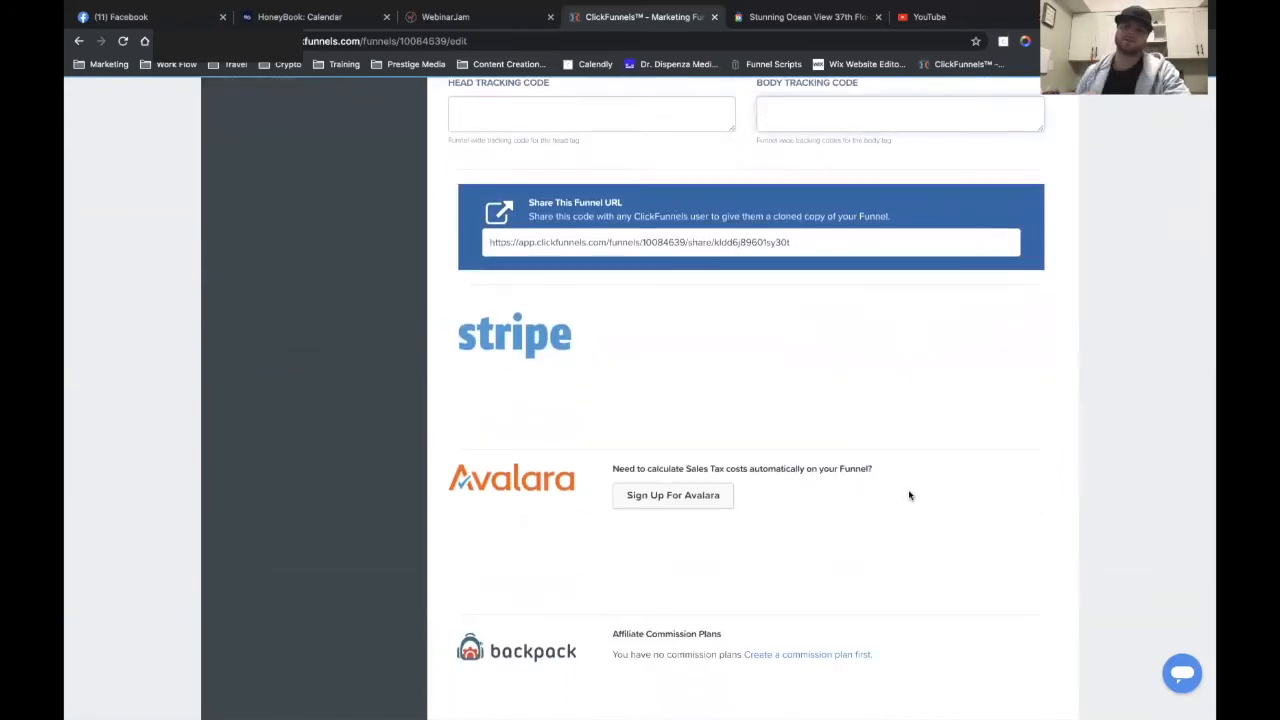
pyautogui.scroll(3, 909, 495)
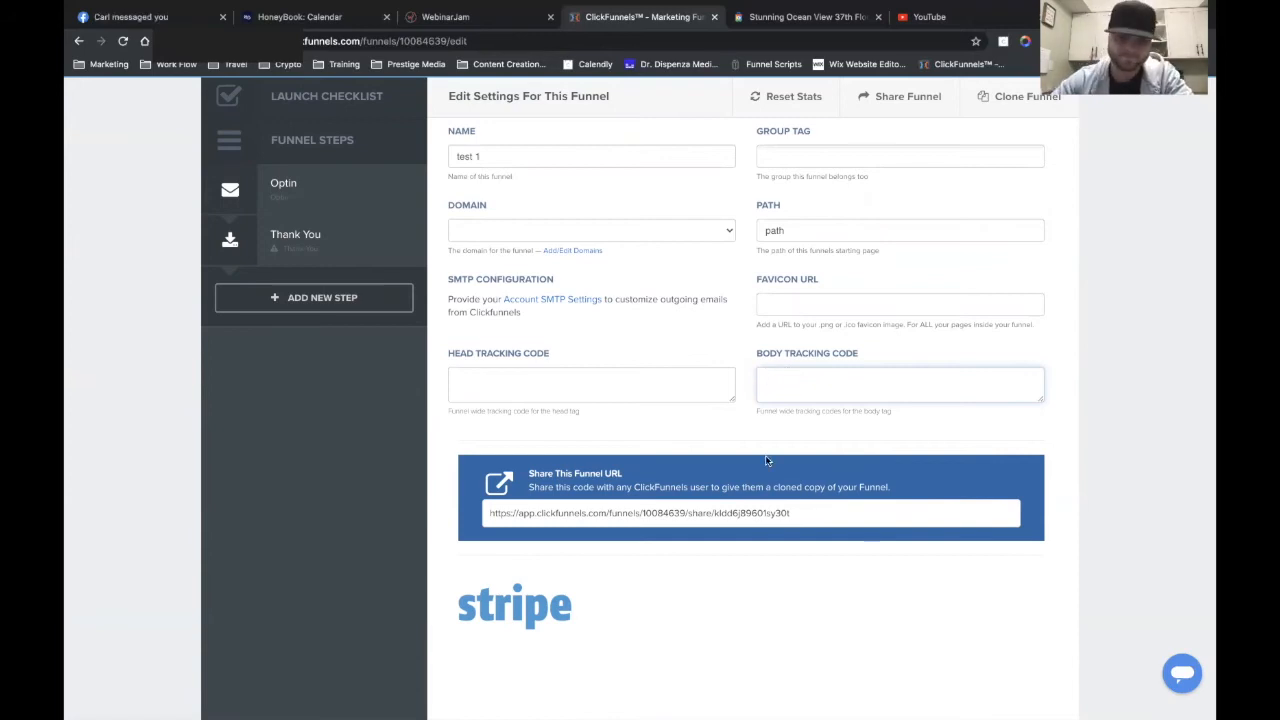
# - Examine the funnel's Stripe, Avalara, Backpack and Zapier integration sections, including the available Zaps
pyautogui.scroll(-5, 766, 458)
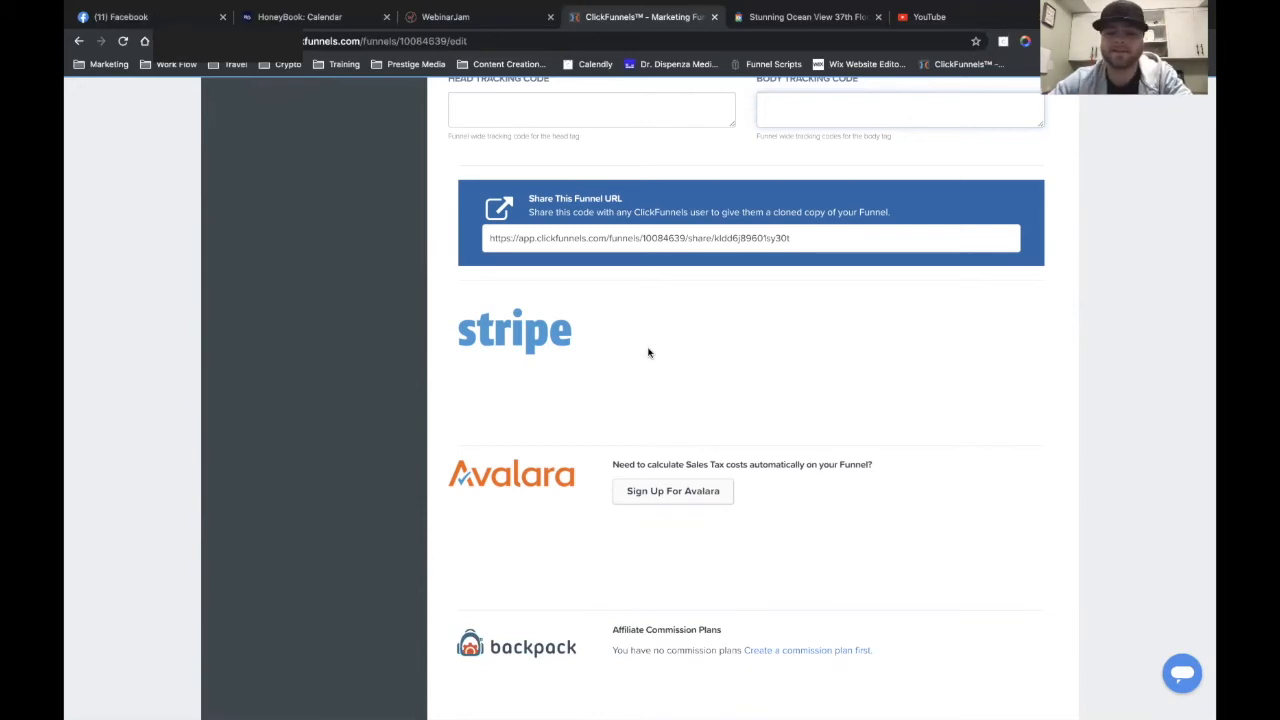
pyautogui.scroll(-5, 529, 429)
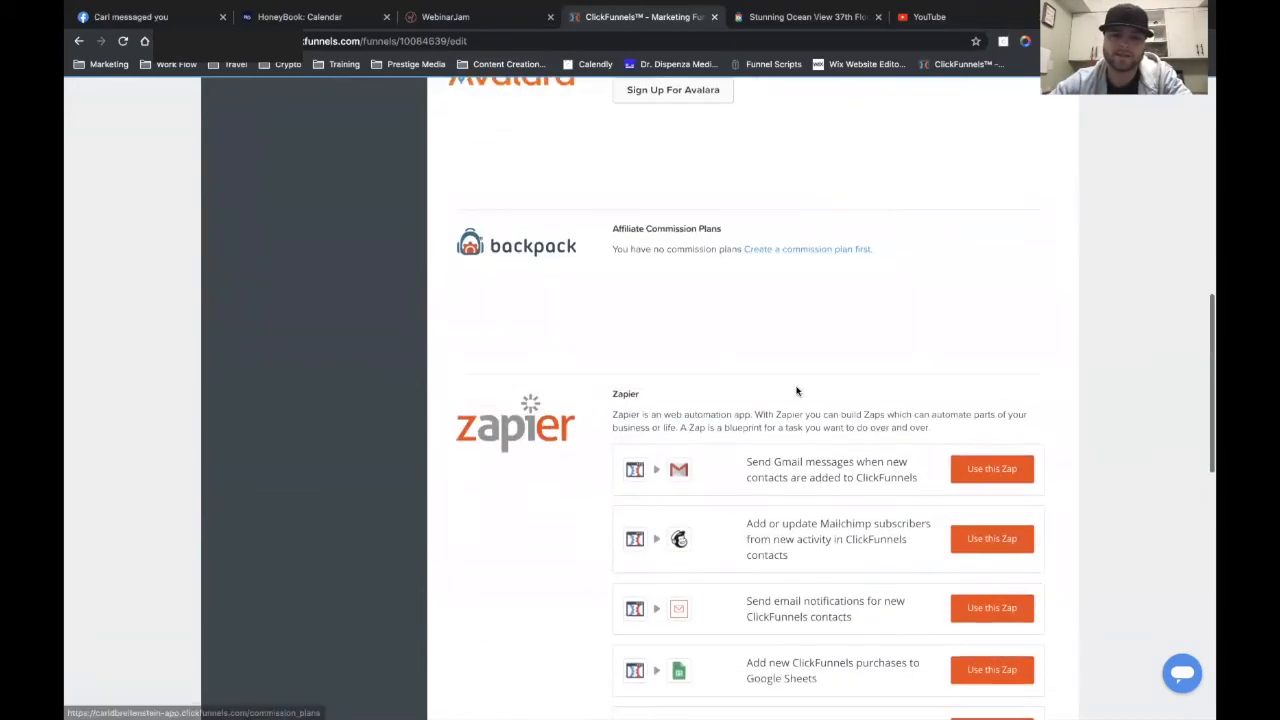
pyautogui.scroll(1, 808, 512)
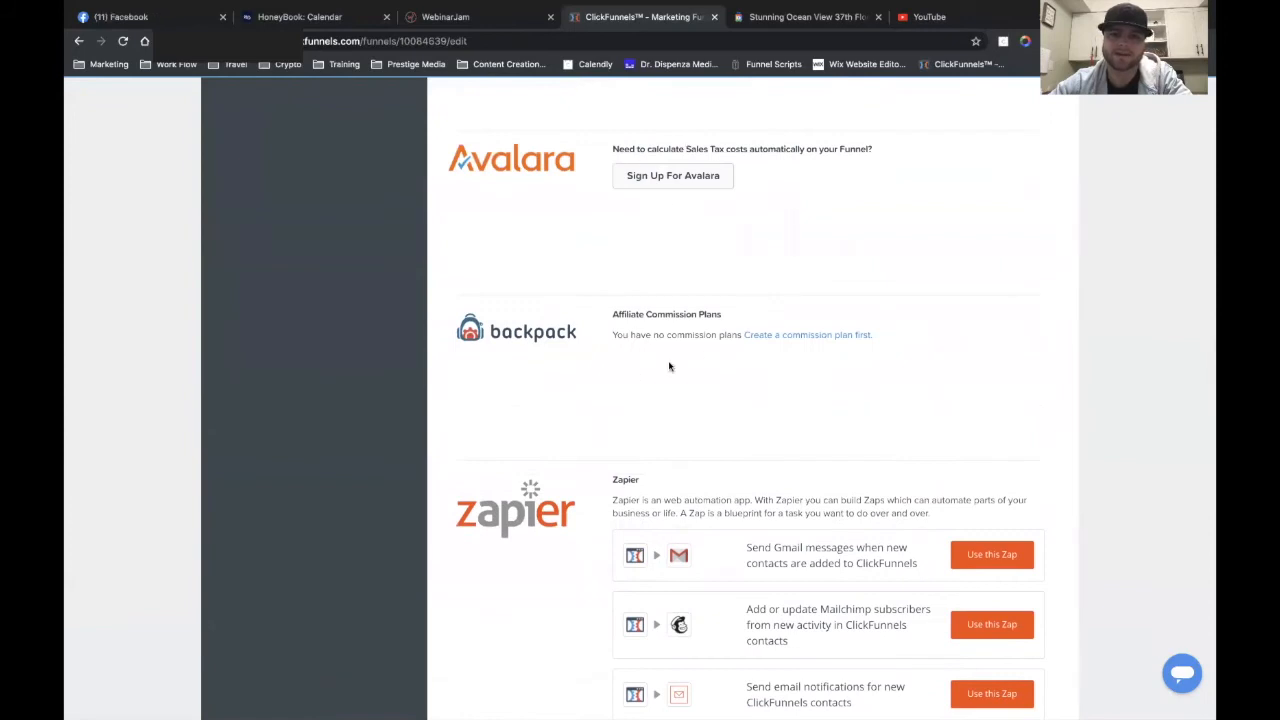
pyautogui.scroll(-3, 789, 410)
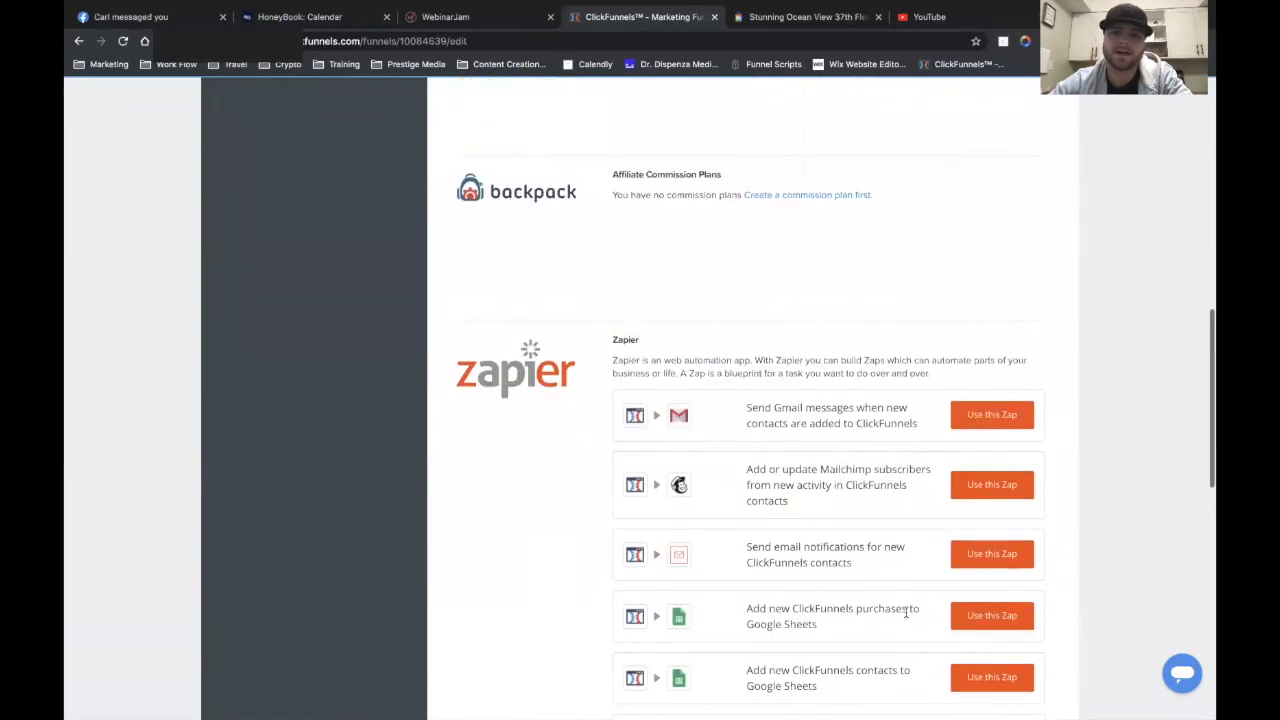
pyautogui.scroll(-1, 786, 362)
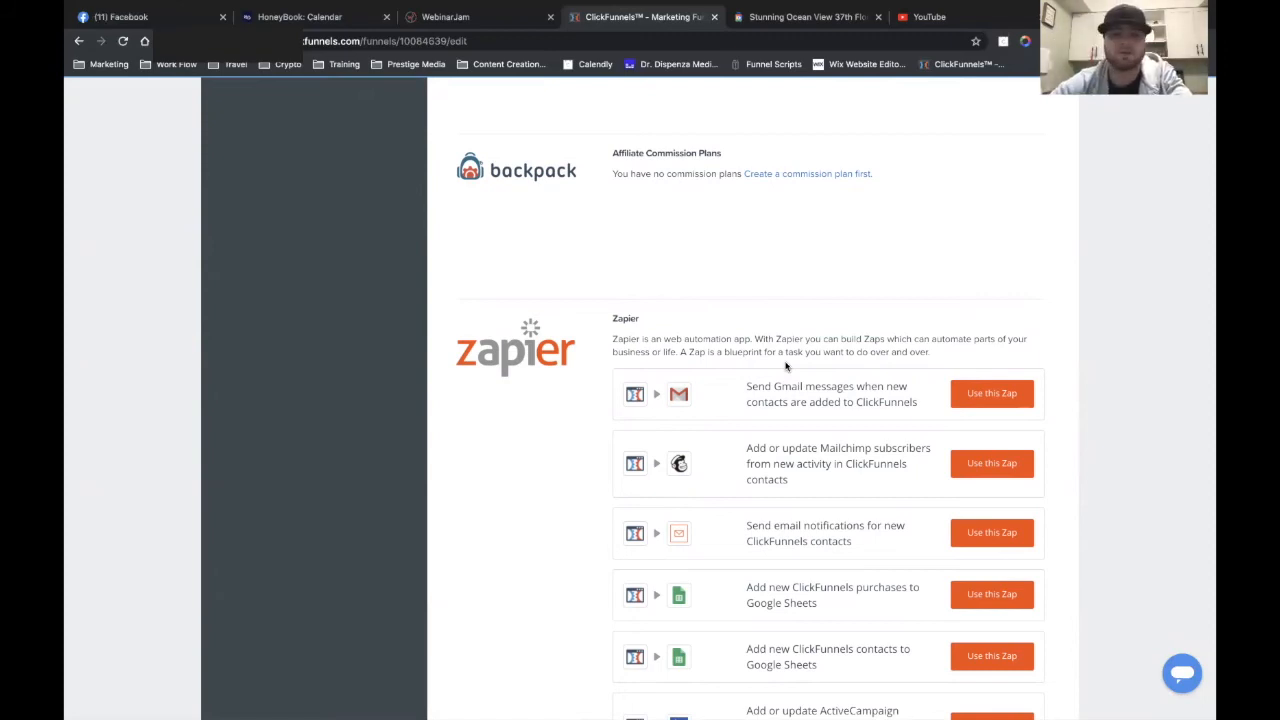
pyautogui.scroll(-1, 1034, 390)
pyautogui.scroll(-1, 1034, 390)
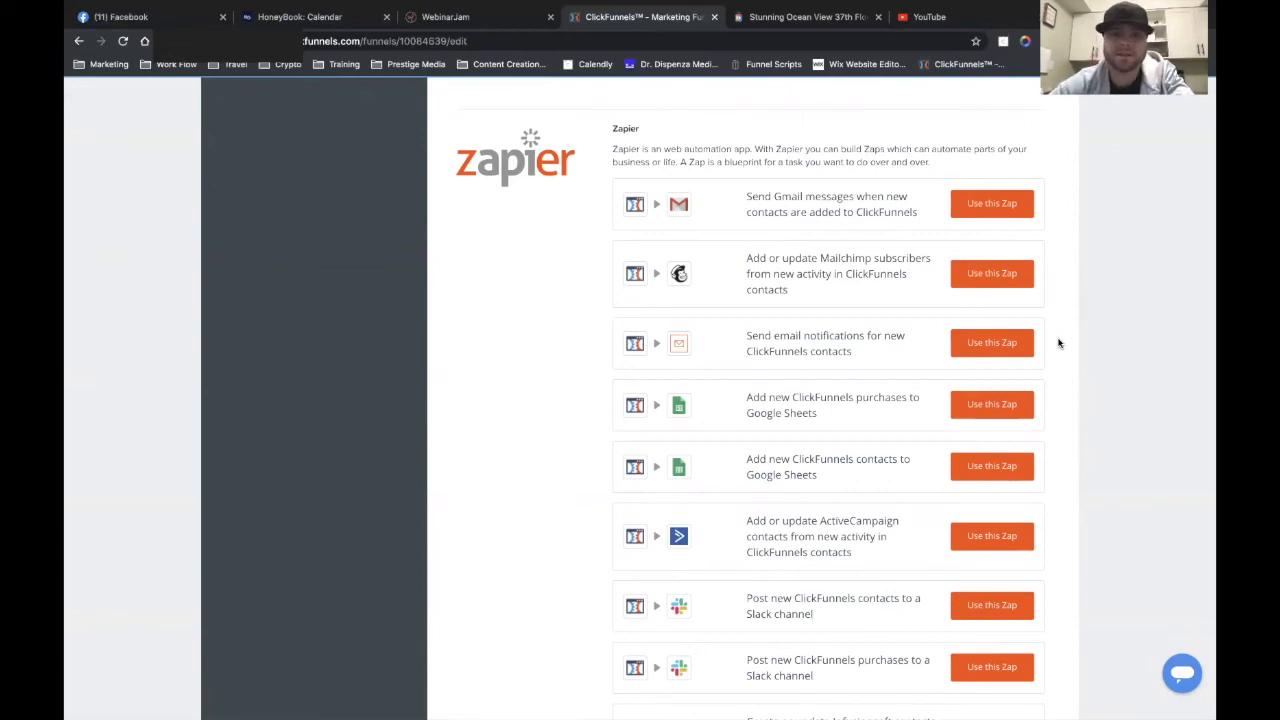
pyautogui.scroll(1, 1059, 343)
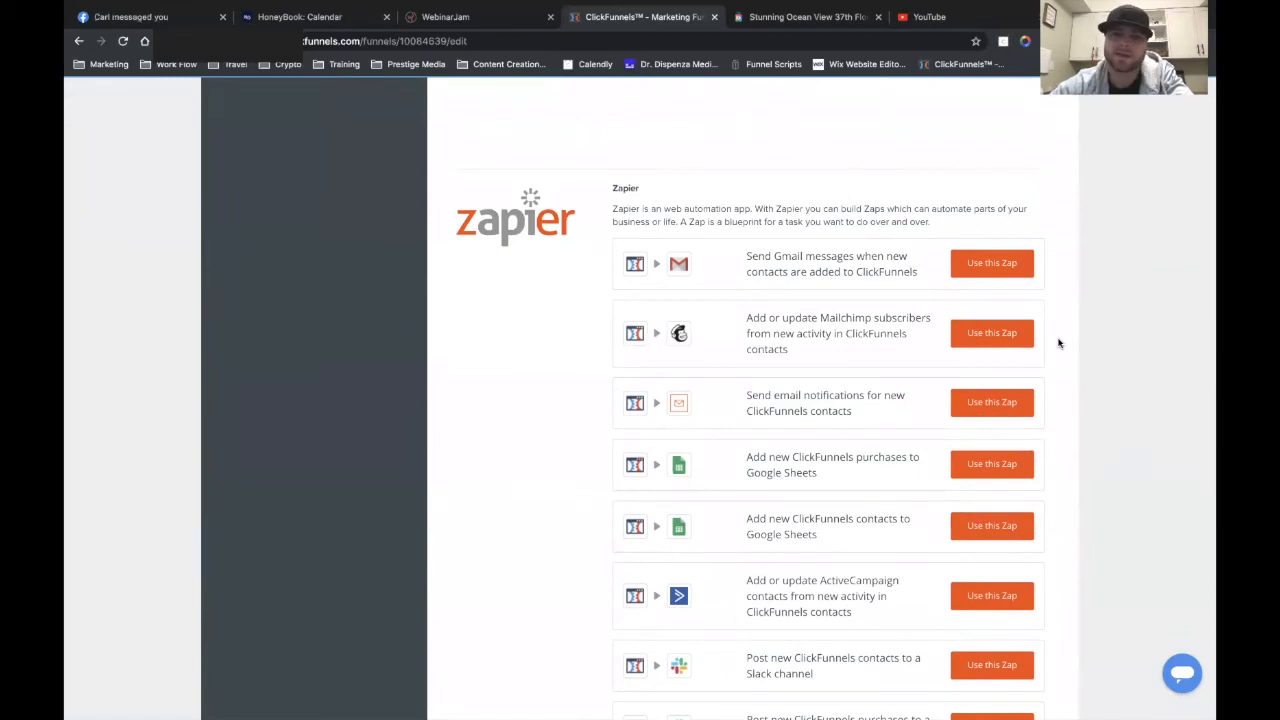
# - Review the rest of the Zapier Zaps, the Webhooks section and the 3rd Party Membership Access section in the funnel settings
pyautogui.scroll(1, 1059, 343)
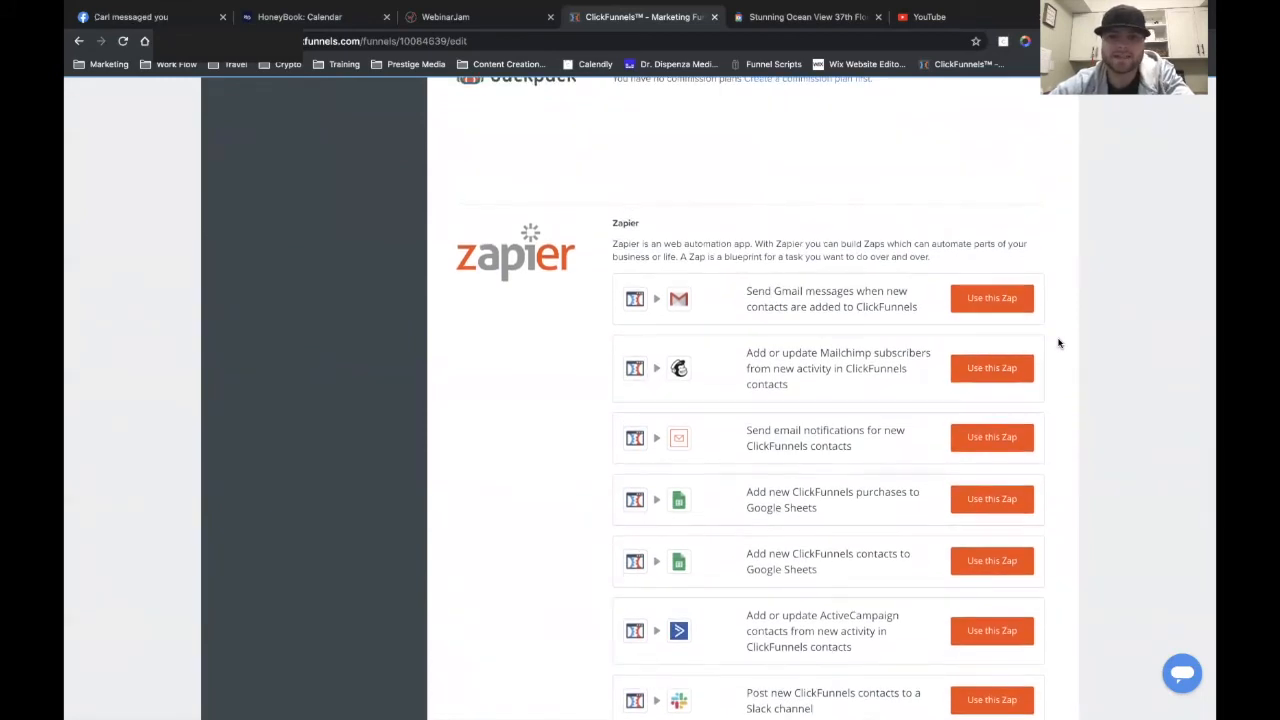
pyautogui.scroll(1, 1059, 343)
pyautogui.scroll(1, 1059, 343)
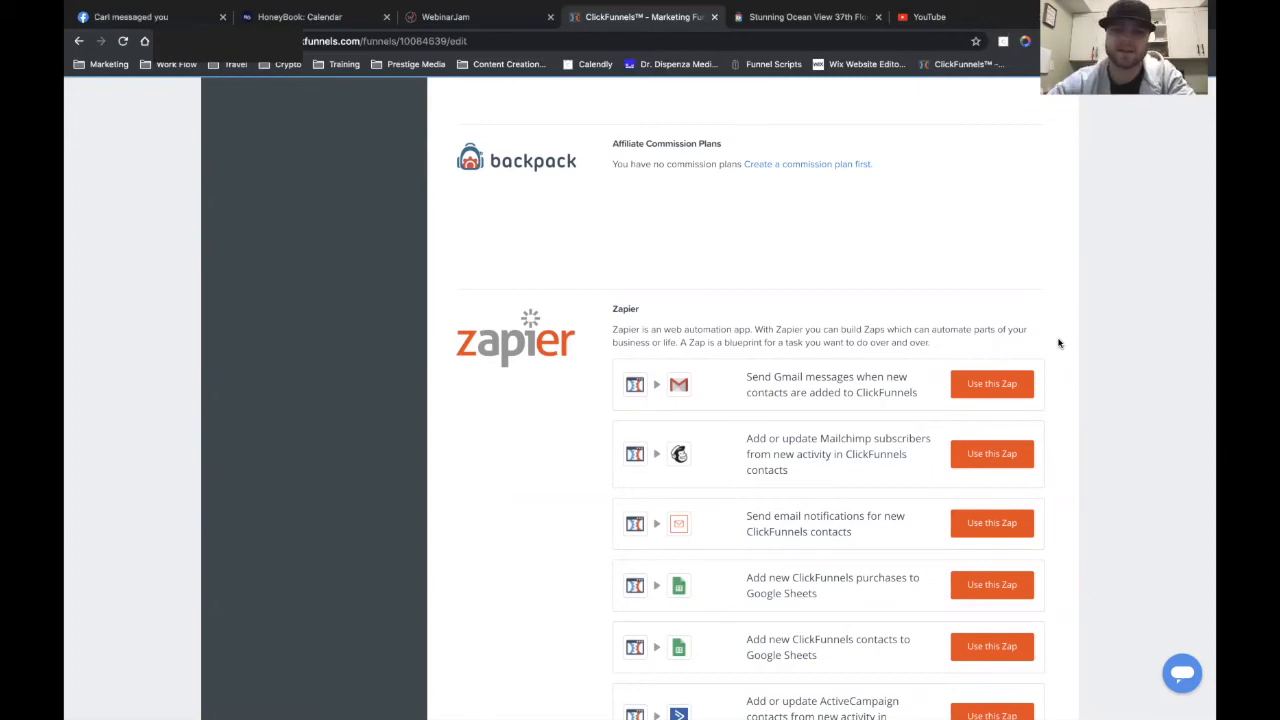
pyautogui.scroll(-4, 992, 244)
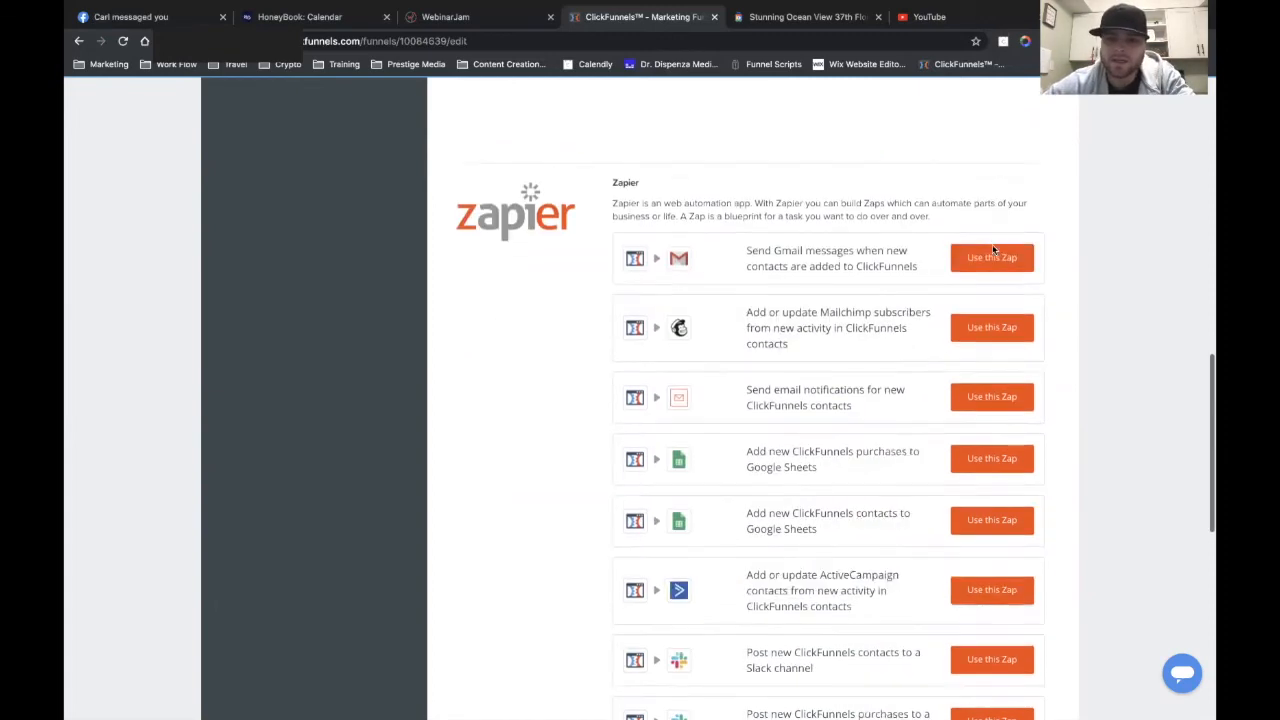
pyautogui.scroll(-2, 990, 225)
pyautogui.scroll(5, 960, 517)
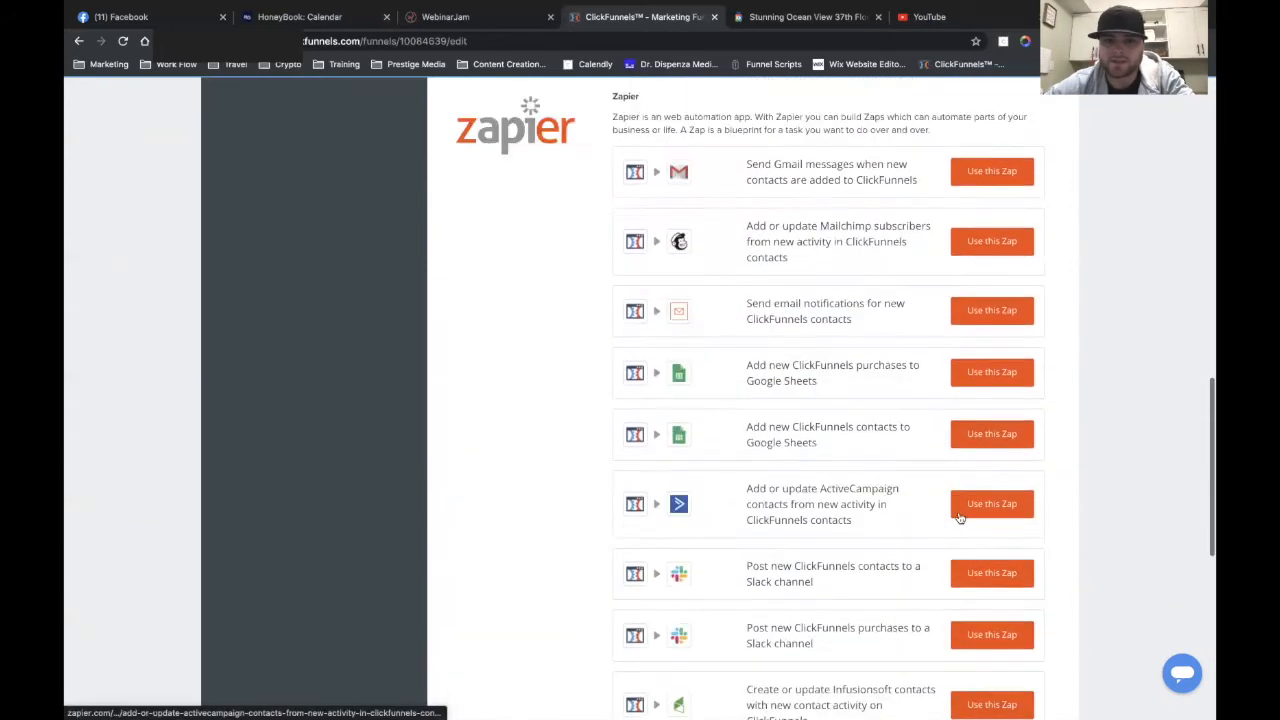
pyautogui.scroll(-7, 784, 348)
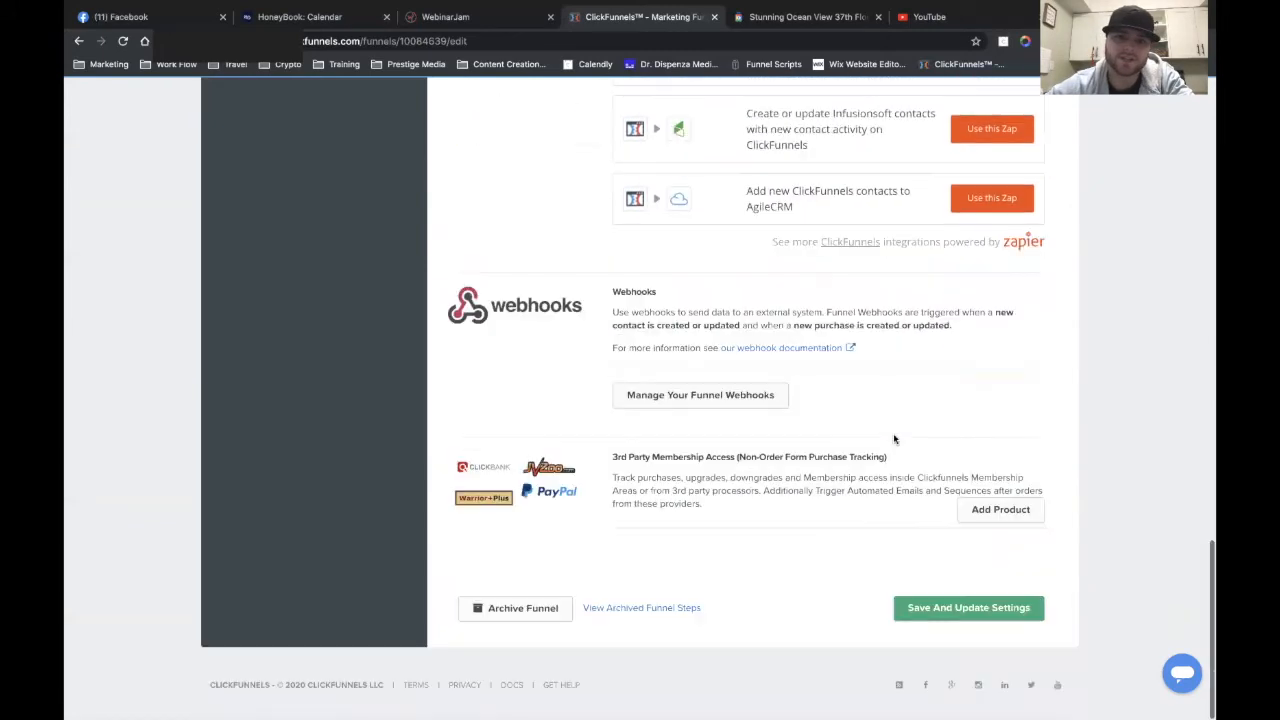
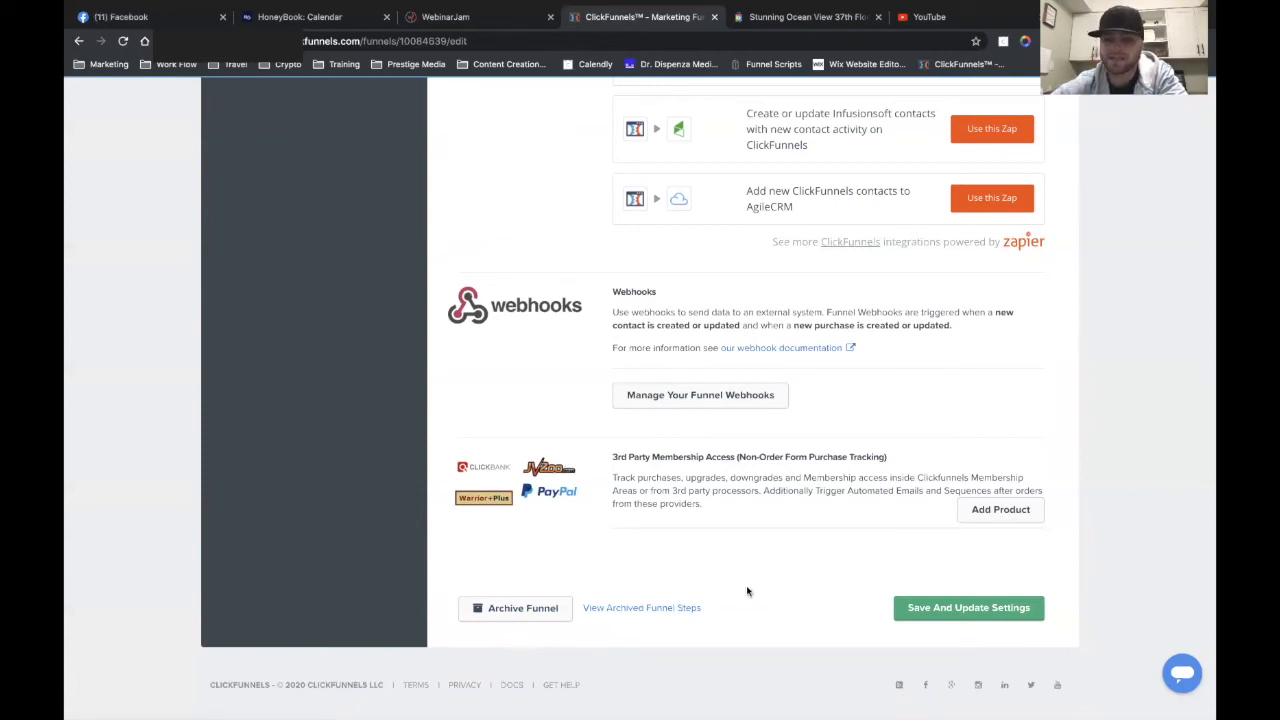
# - View the Share Funnel URL dialog from the start of the funnel settings and close it
pyautogui.scroll(8, 860, 567)
pyautogui.scroll(10, 860, 567)
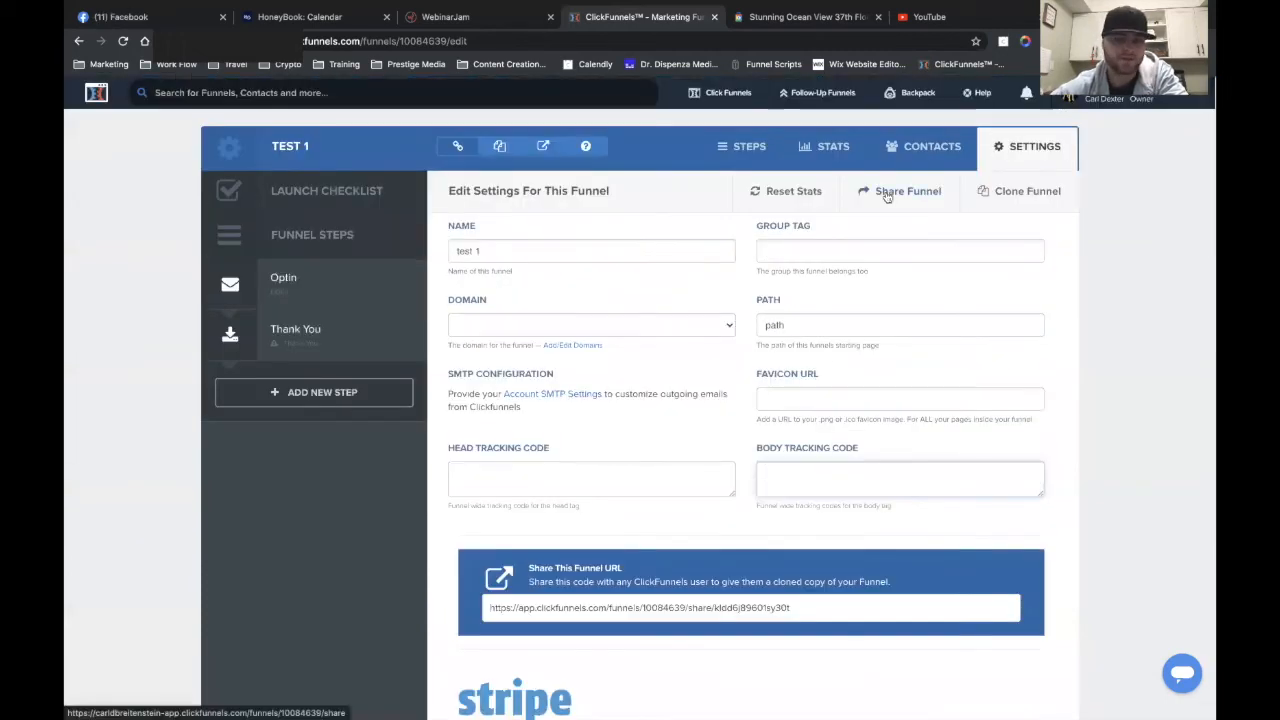
pyautogui.click(886, 197)
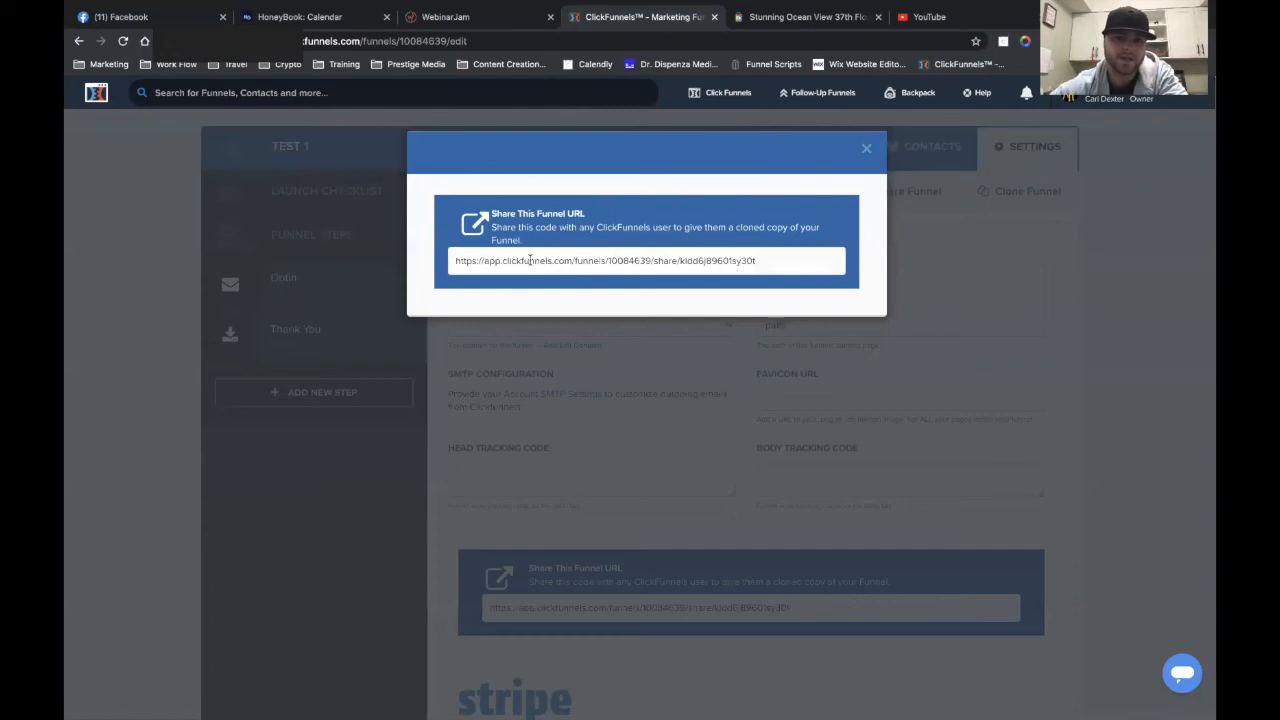
pyautogui.click(867, 150)
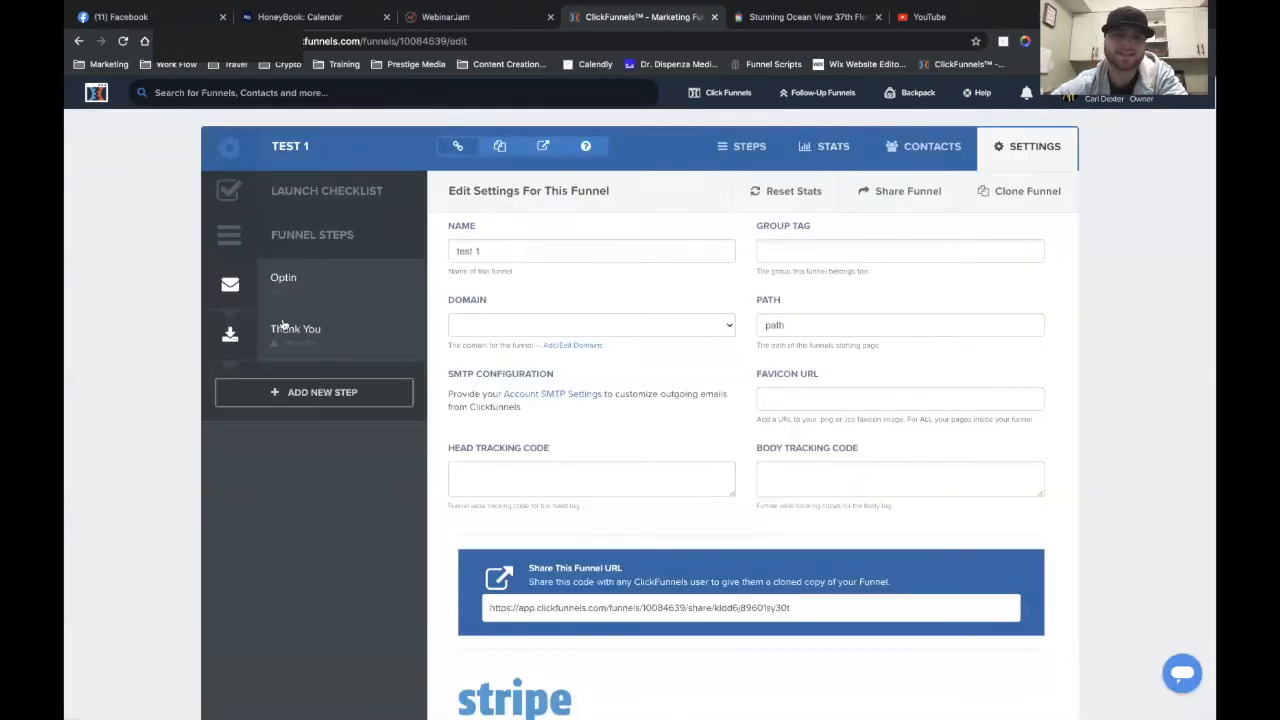
pyautogui.click(990, 325)
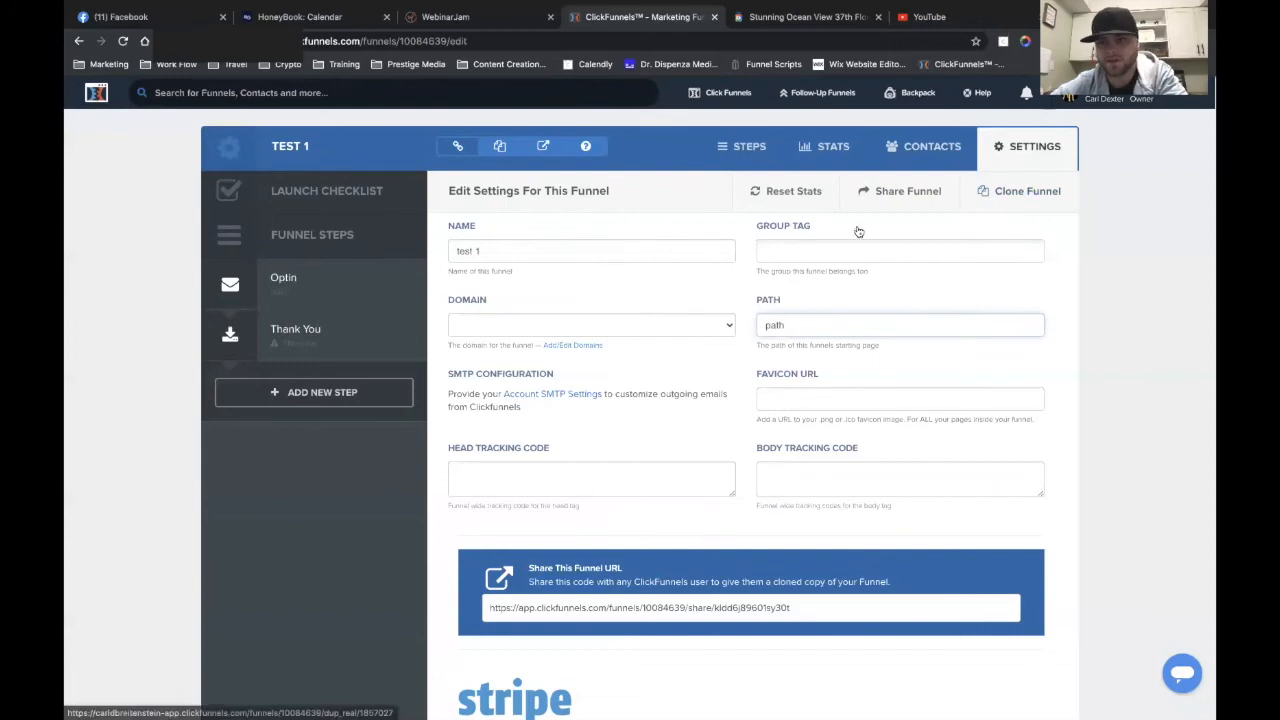
# - Open the test 1 funnel's contacts list and dismiss the feedback request message
pyautogui.click(925, 146)
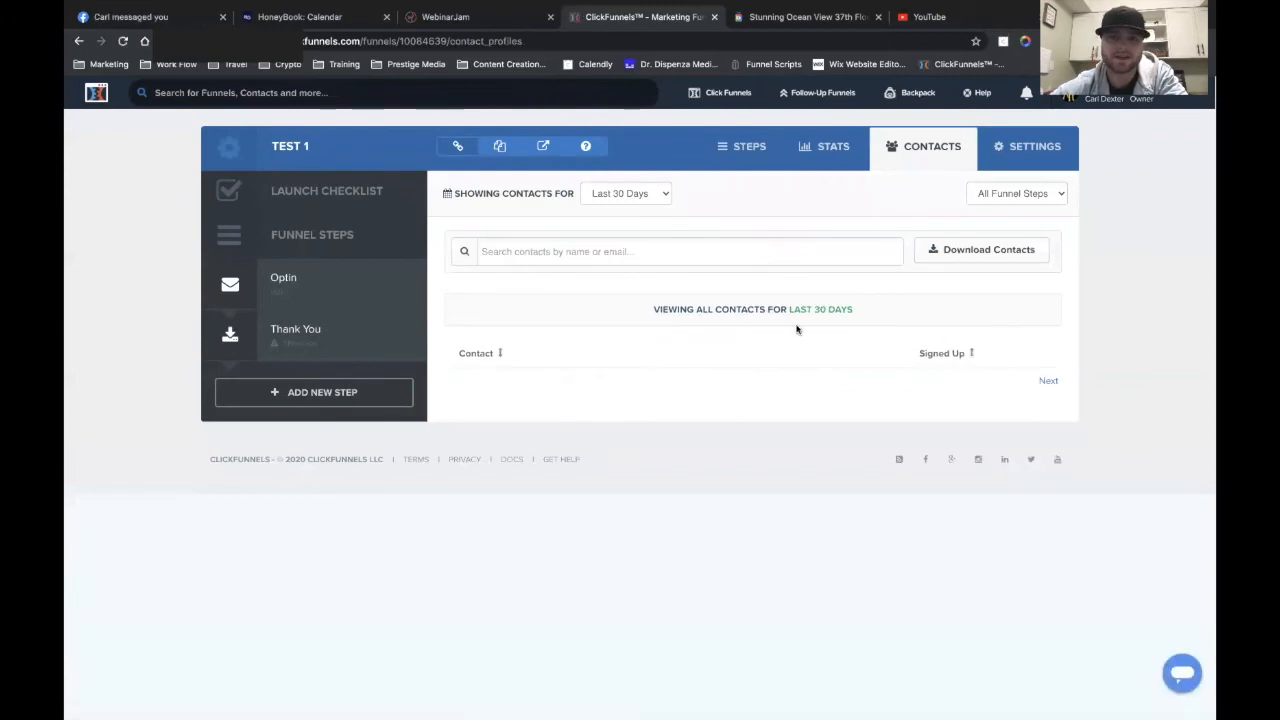
pyautogui.click(637, 194)
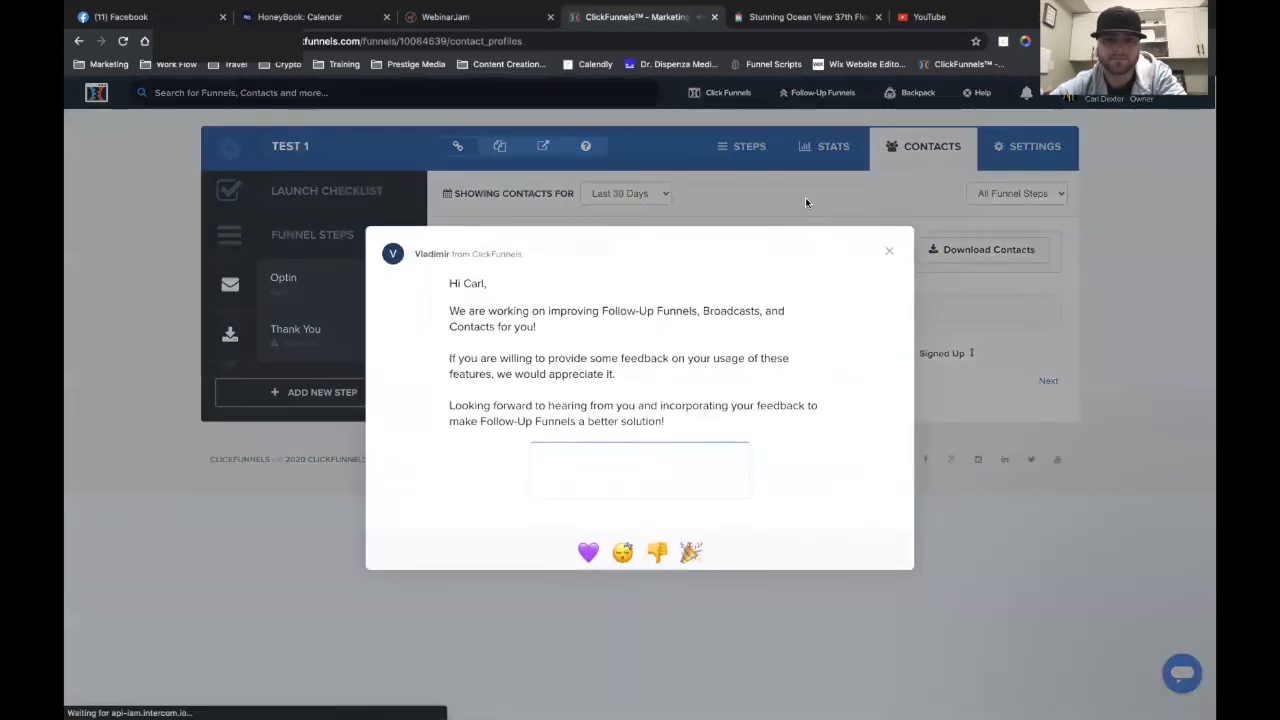
pyautogui.click(889, 250)
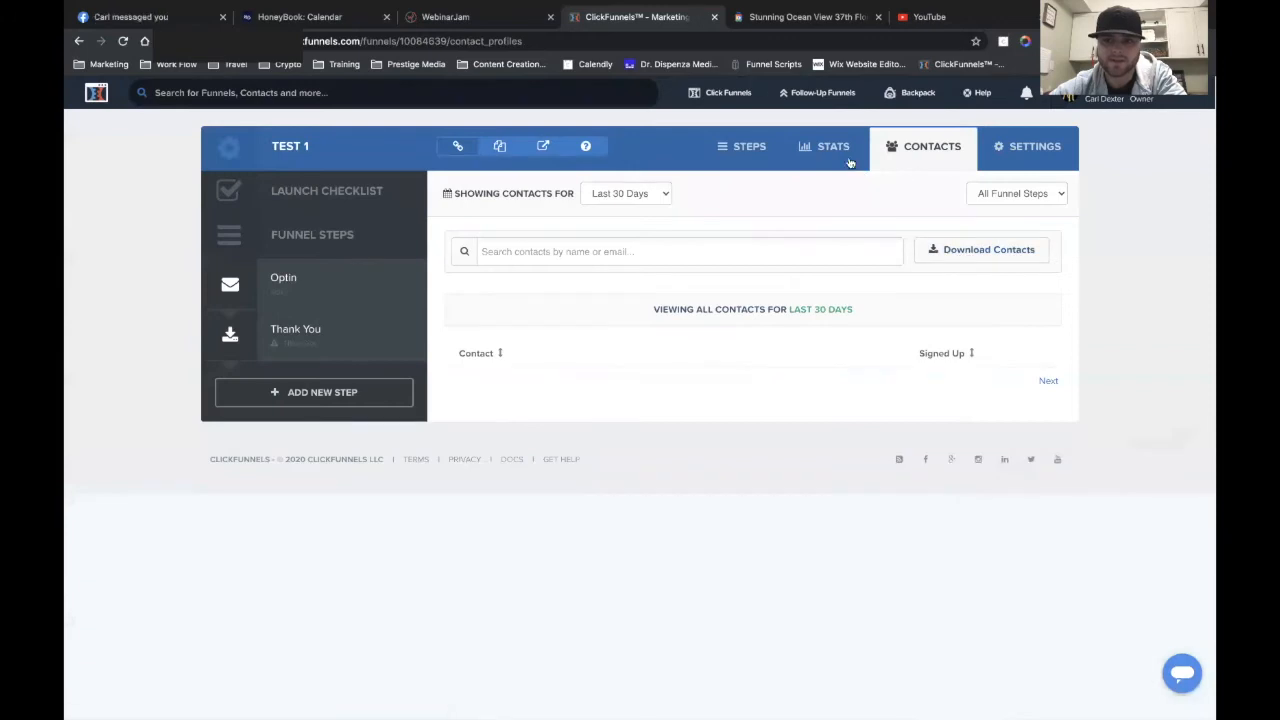
# - Open the funnel's stats and expand the filter options to examine the UTM, affiliate and date fields
pyautogui.click(790, 152)
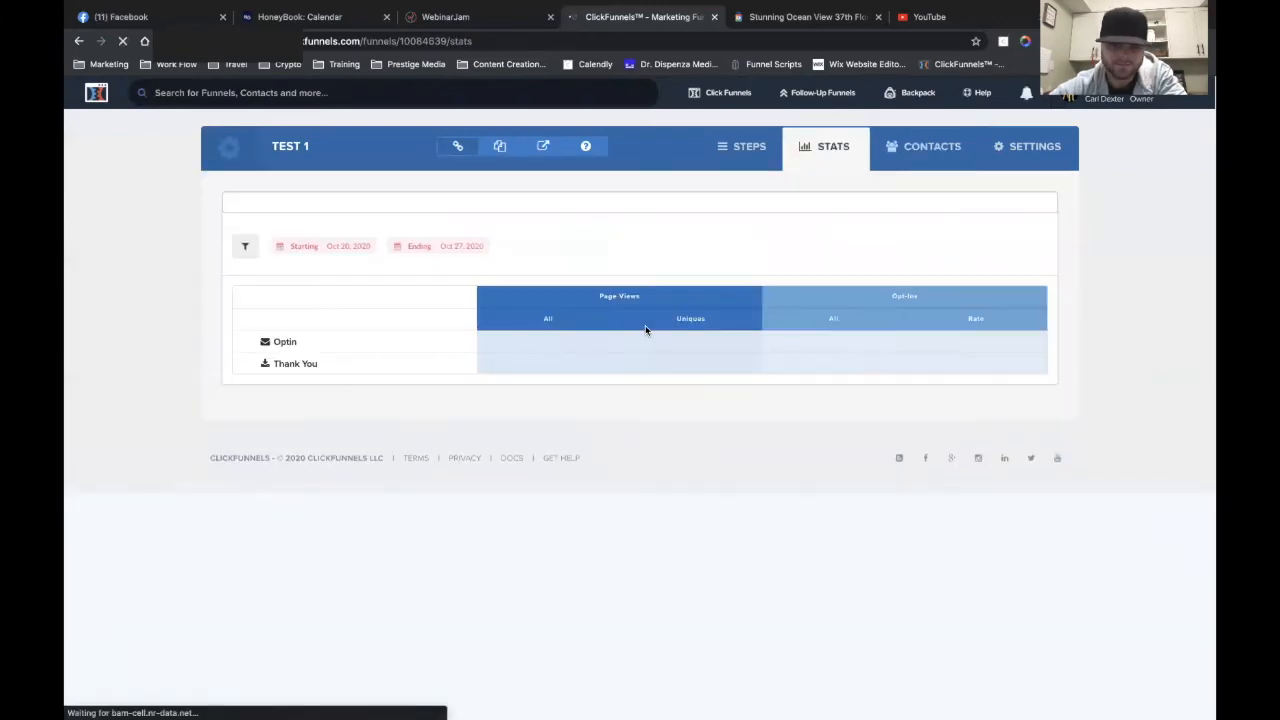
pyautogui.click(336, 247)
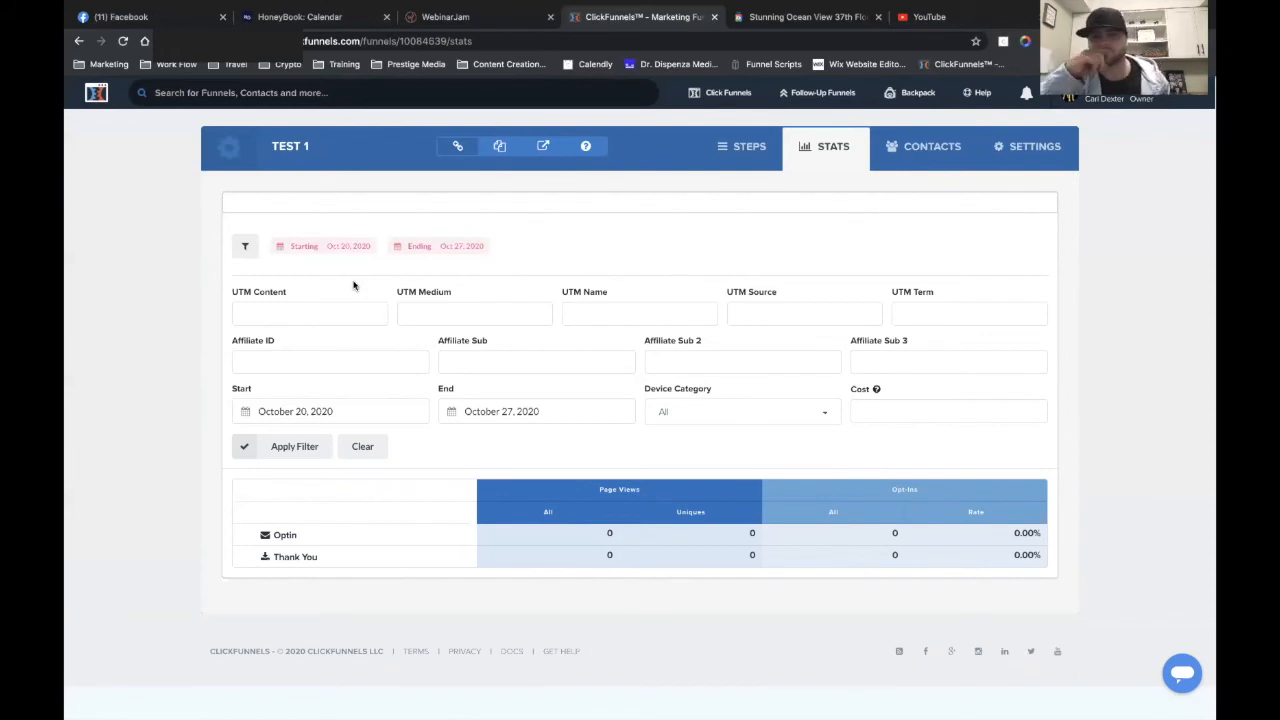
pyautogui.click(341, 310)
pyautogui.click(459, 310)
pyautogui.click(567, 313)
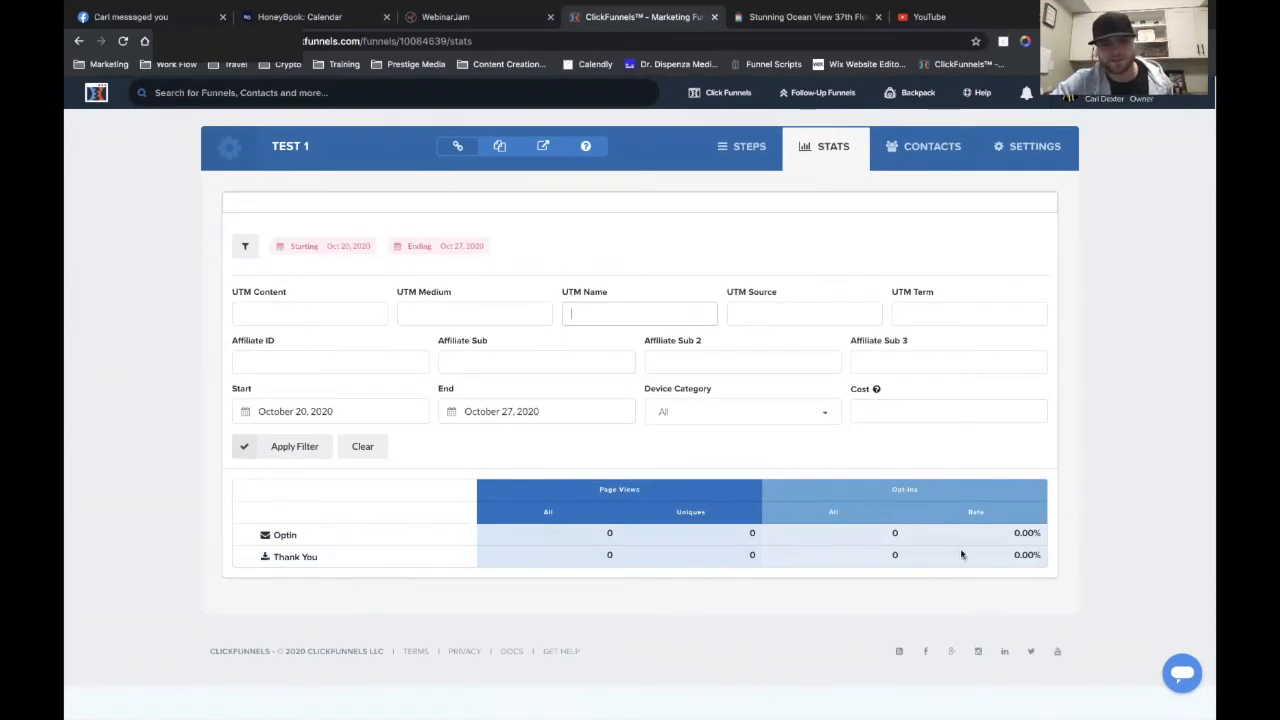
# - Return to the funnel's steps overview and look through the Help, Backpack and Follow-Up Funnels options
pyautogui.click(742, 148)
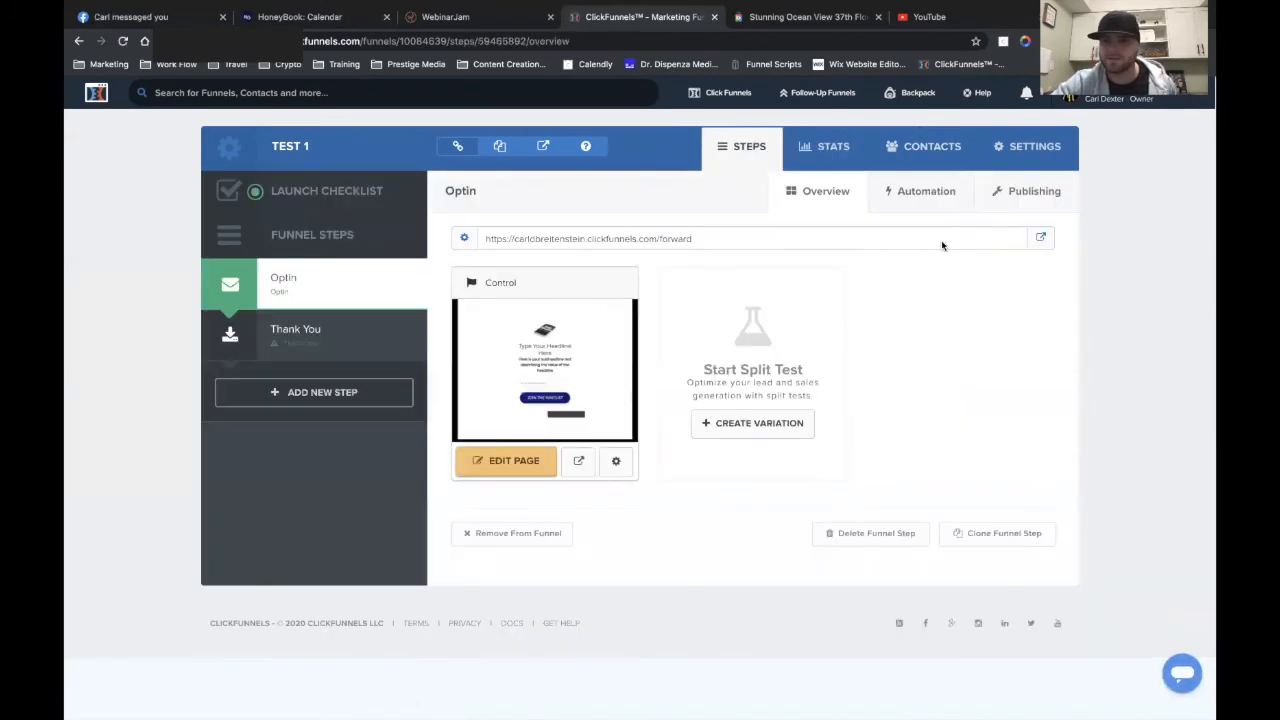
pyautogui.click(976, 93)
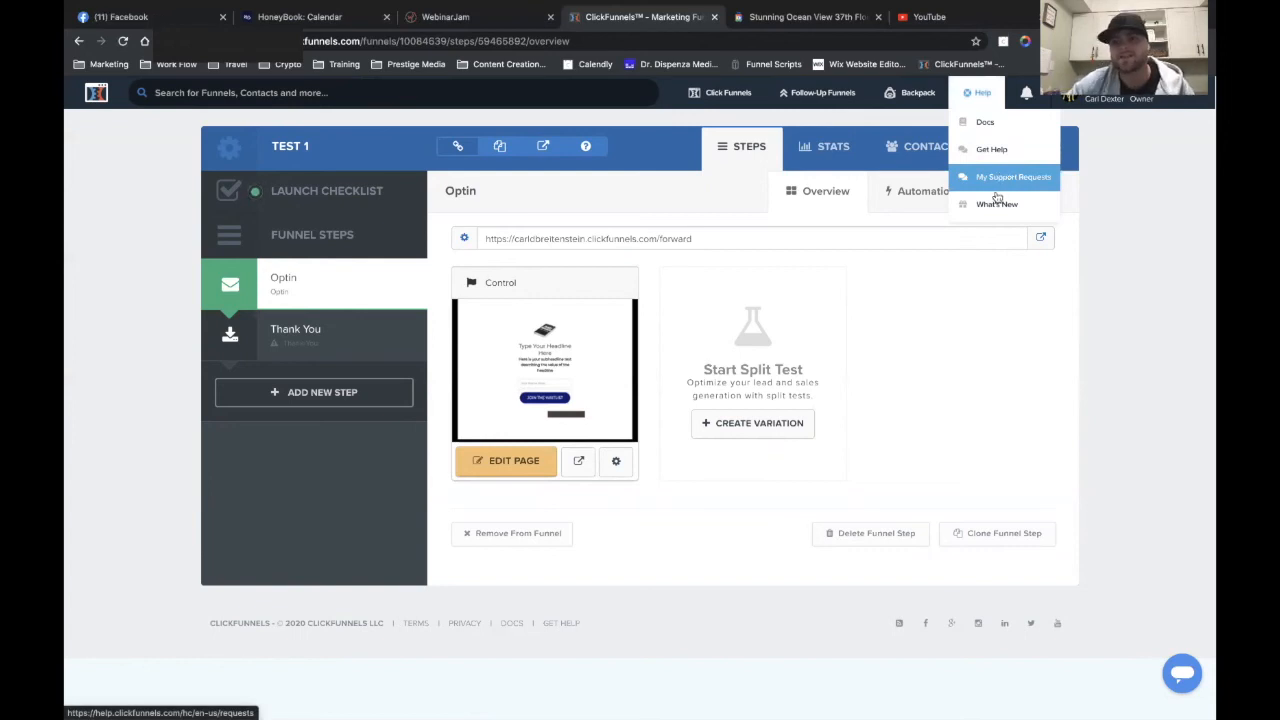
pyautogui.moveTo(918, 88)
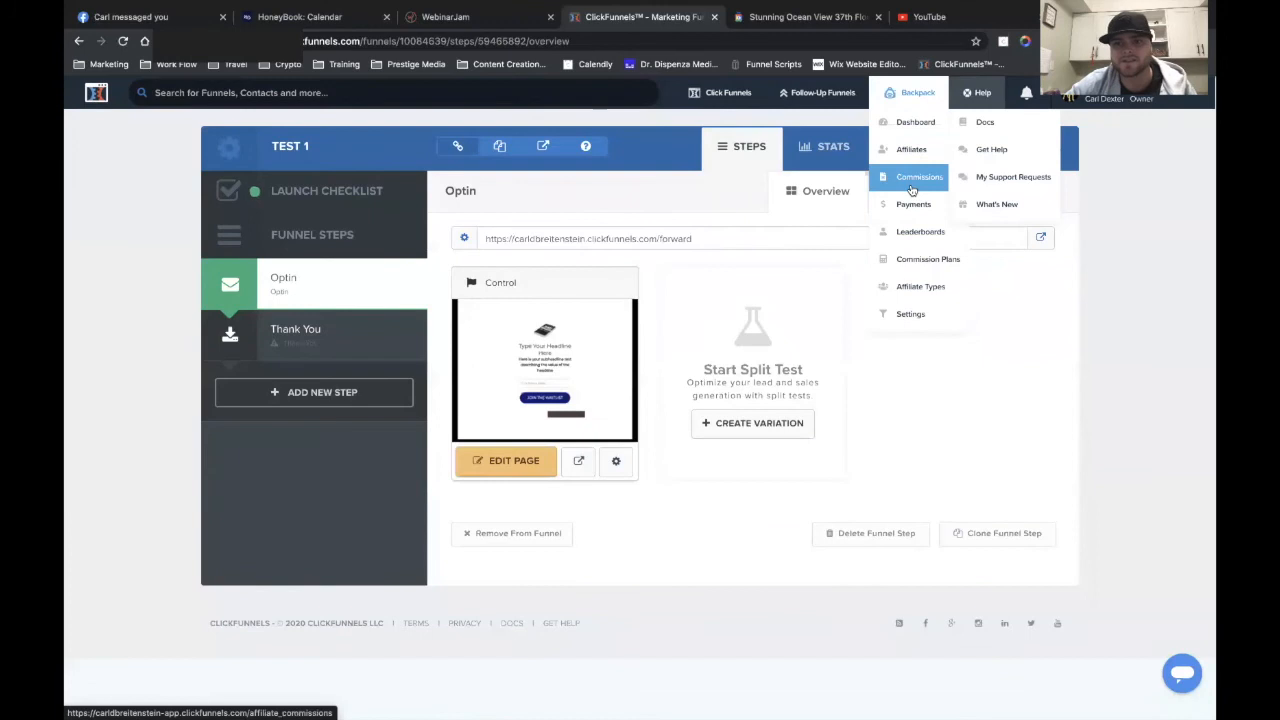
pyautogui.click(926, 287)
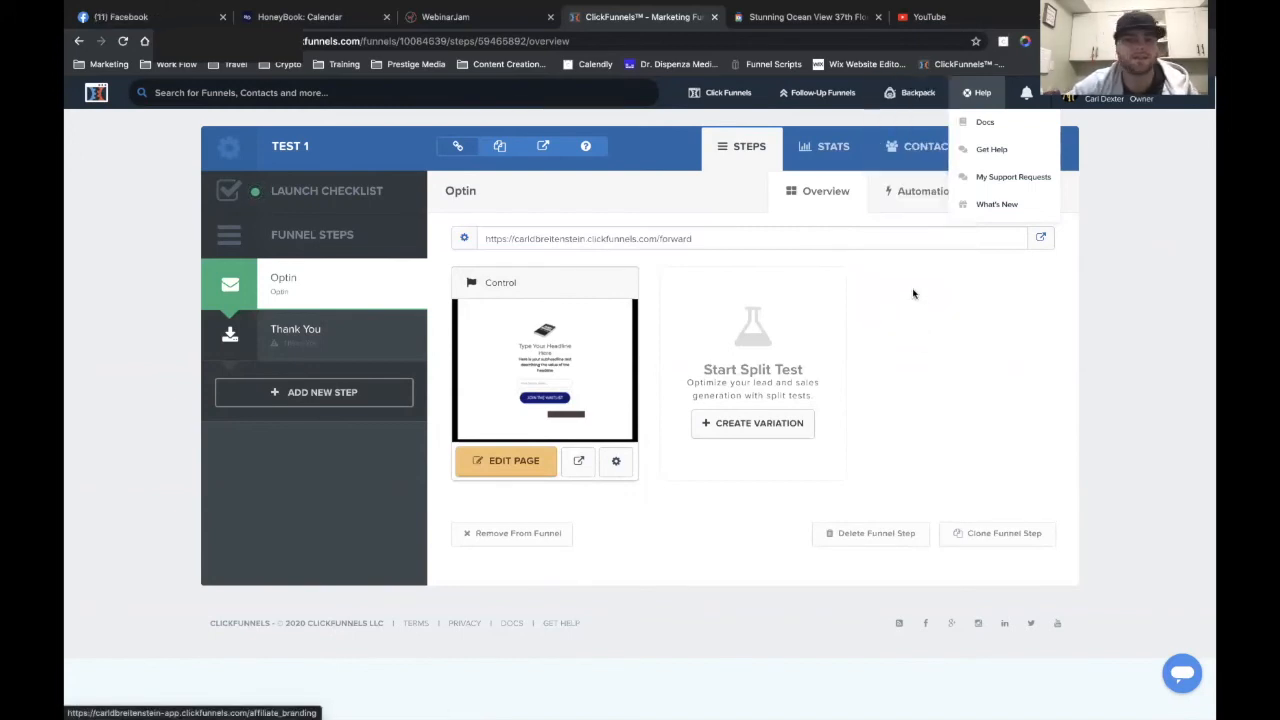
pyautogui.moveTo(818, 87)
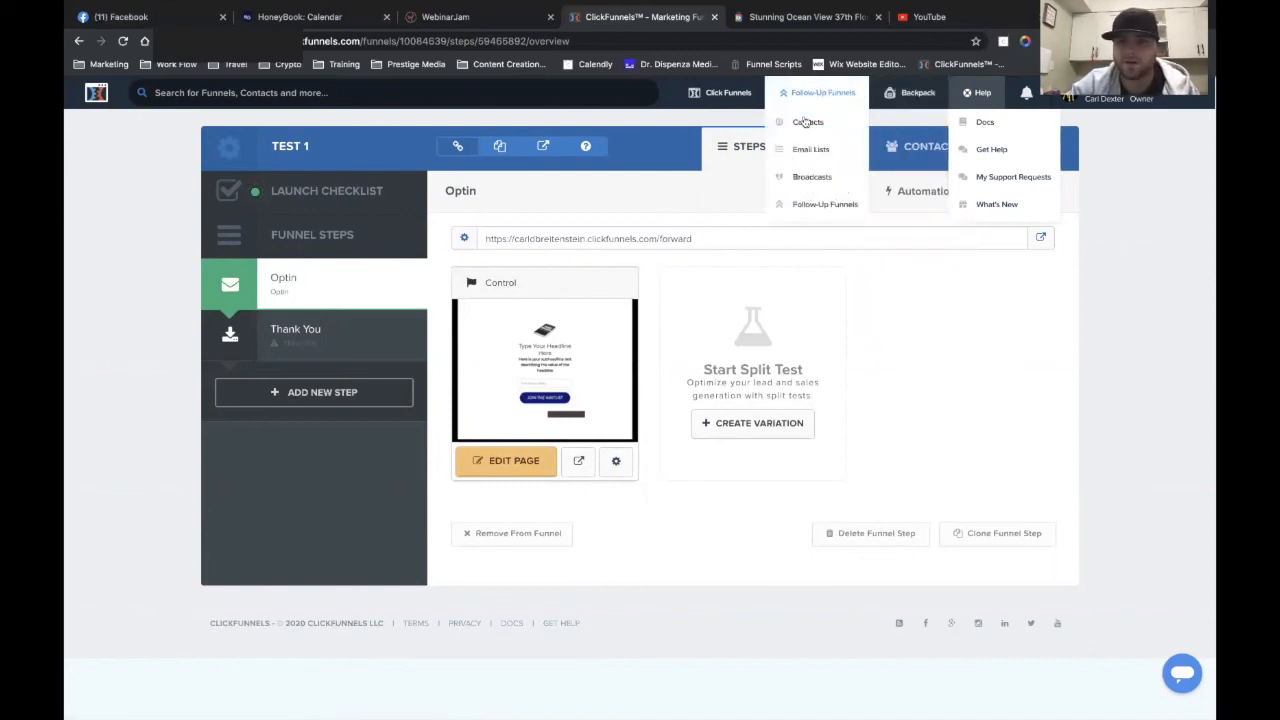
pyautogui.moveTo(713, 89)
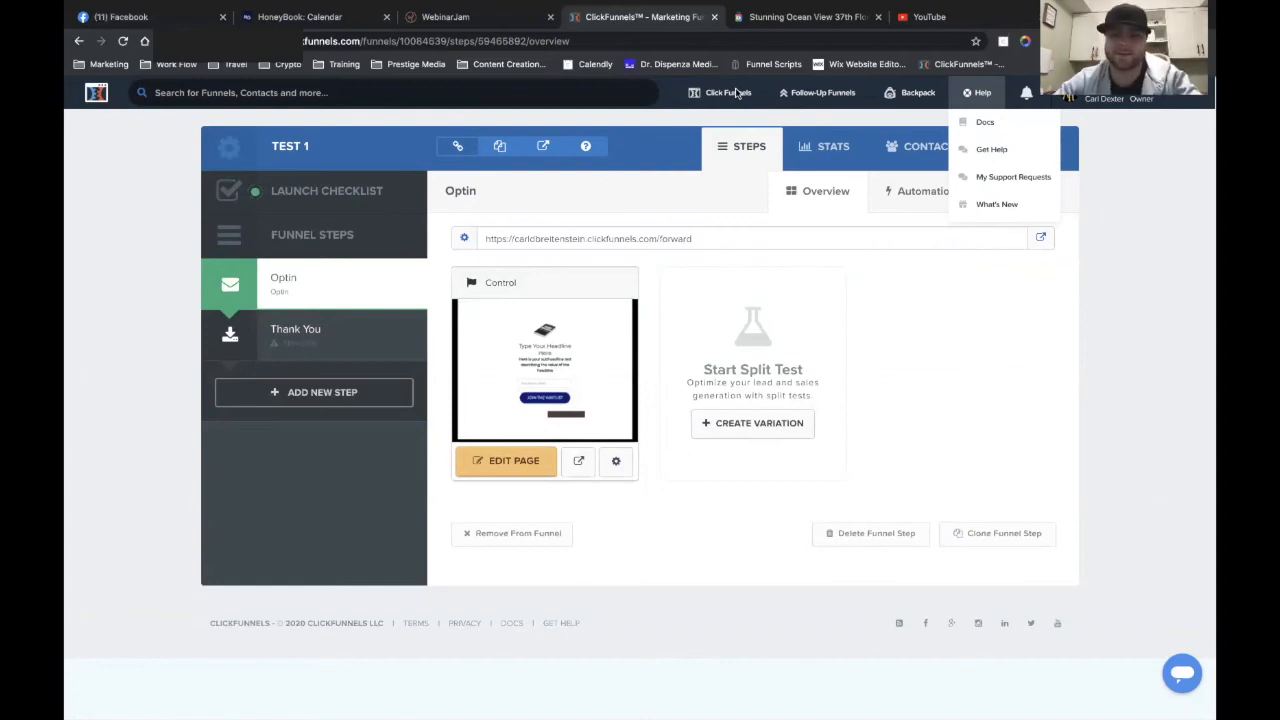
pyautogui.click(737, 92)
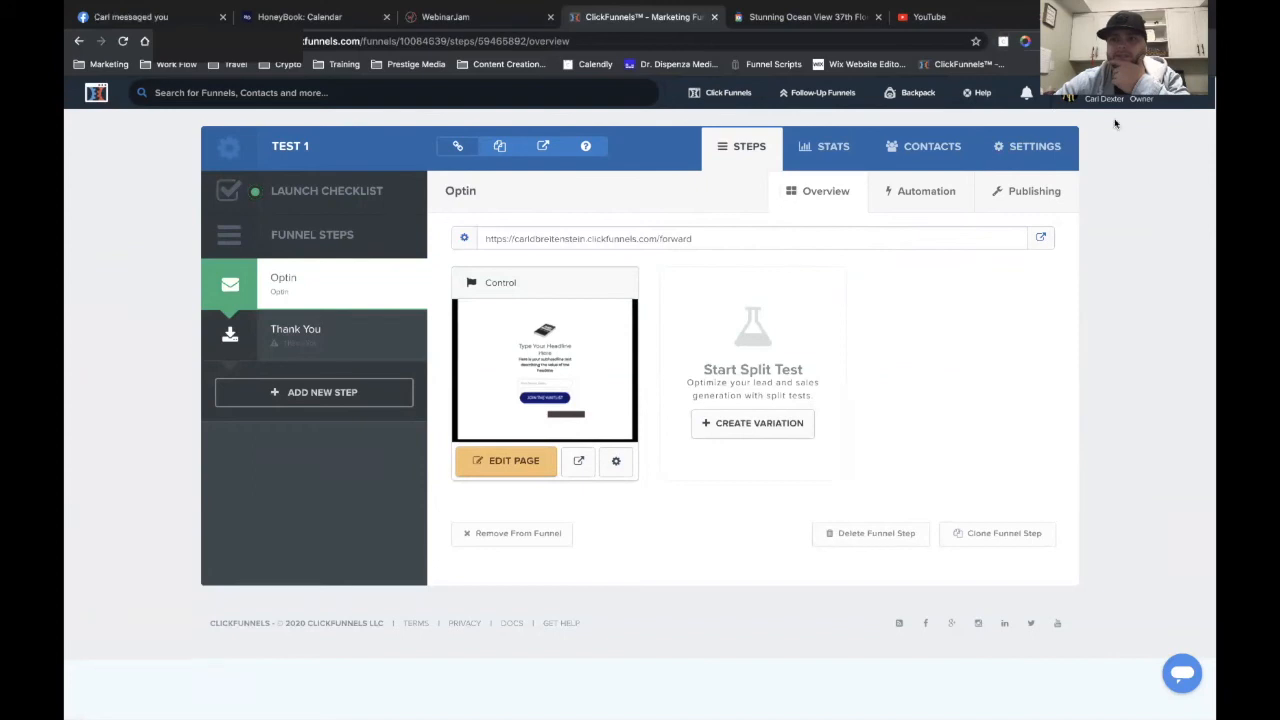
# - Open the account settings and review the account details sections, from Company Profile to Available Beta Features
pyautogui.moveTo(1100, 100)
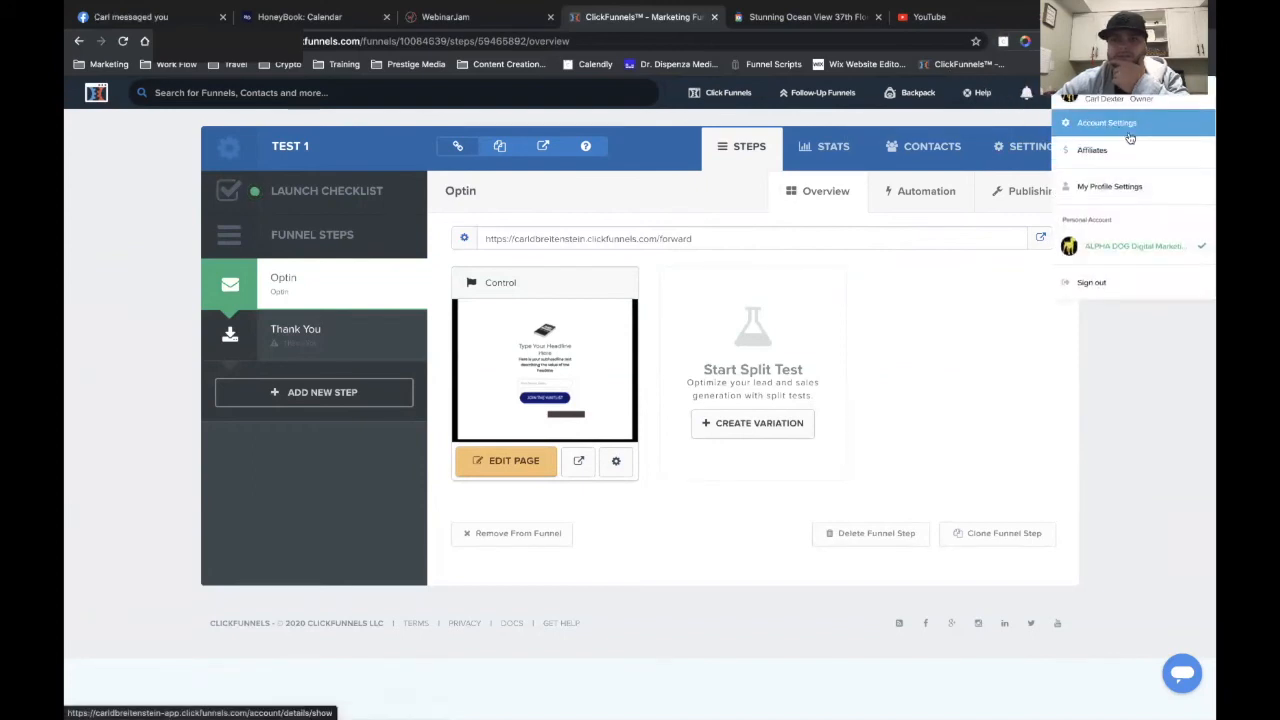
pyautogui.click(1110, 125)
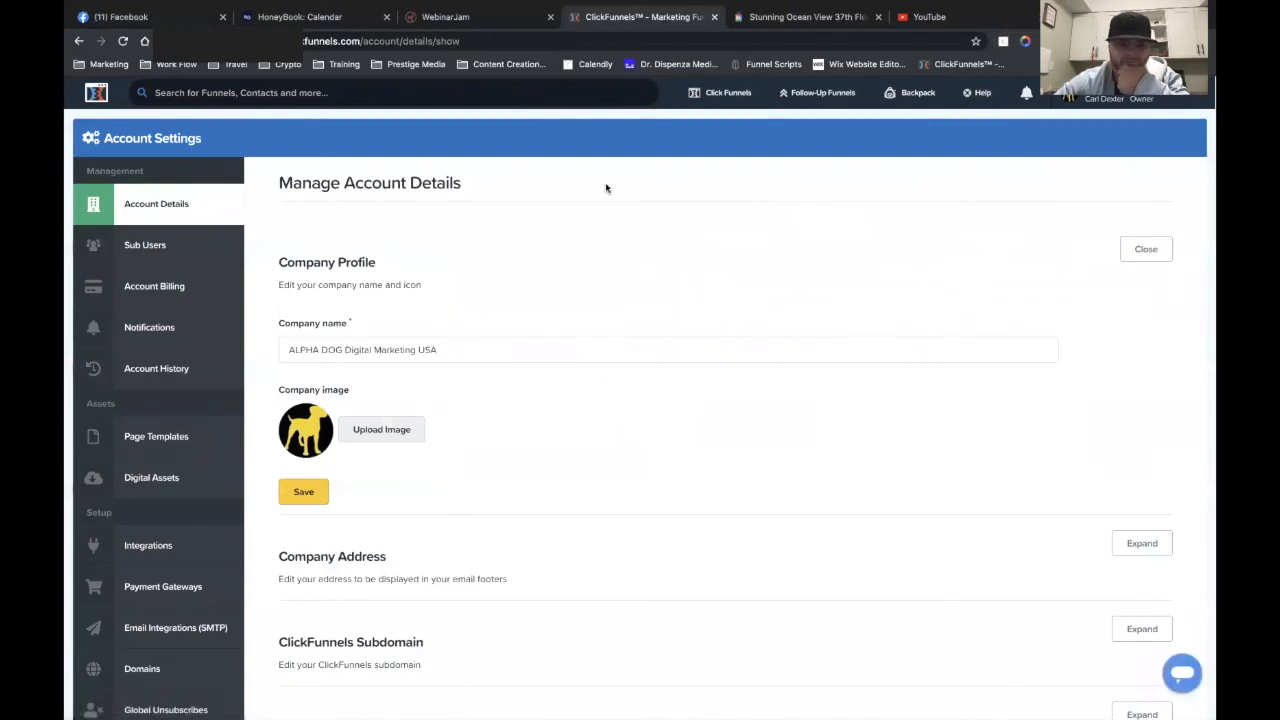
pyautogui.scroll(-1, 654, 428)
pyautogui.scroll(-3, 654, 428)
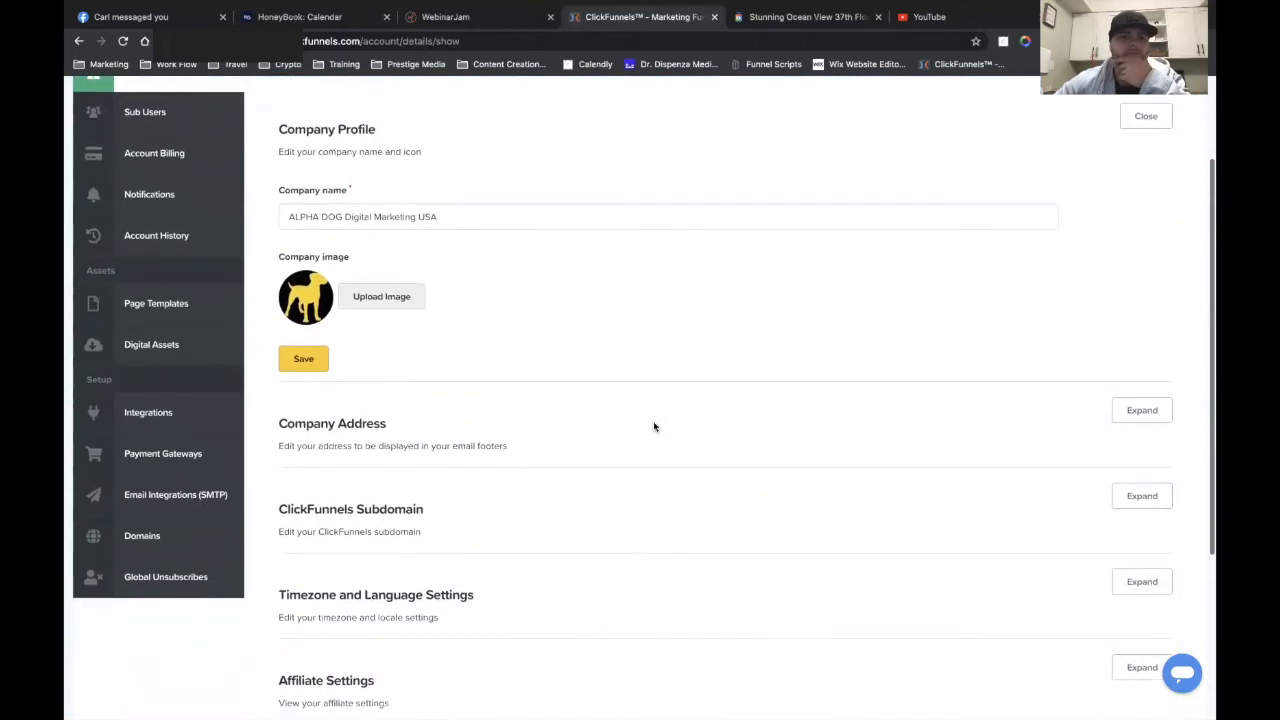
pyautogui.scroll(2, 646, 400)
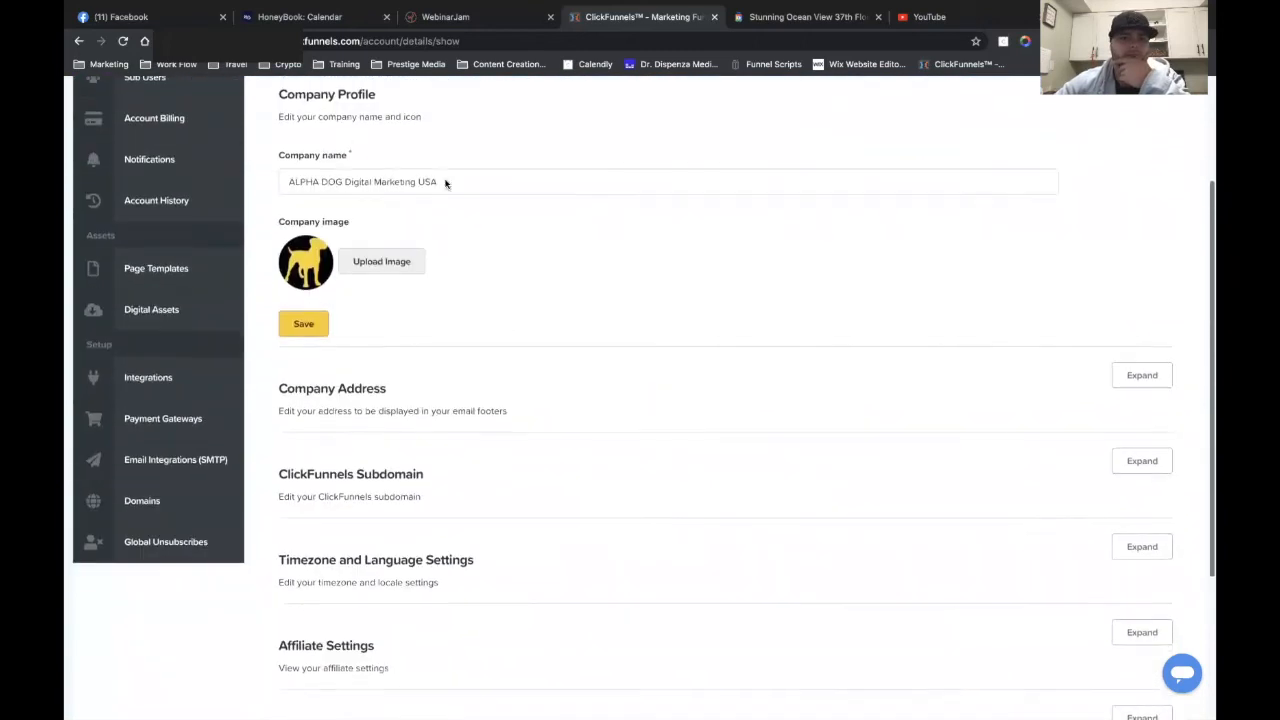
pyautogui.scroll(-2, 557, 311)
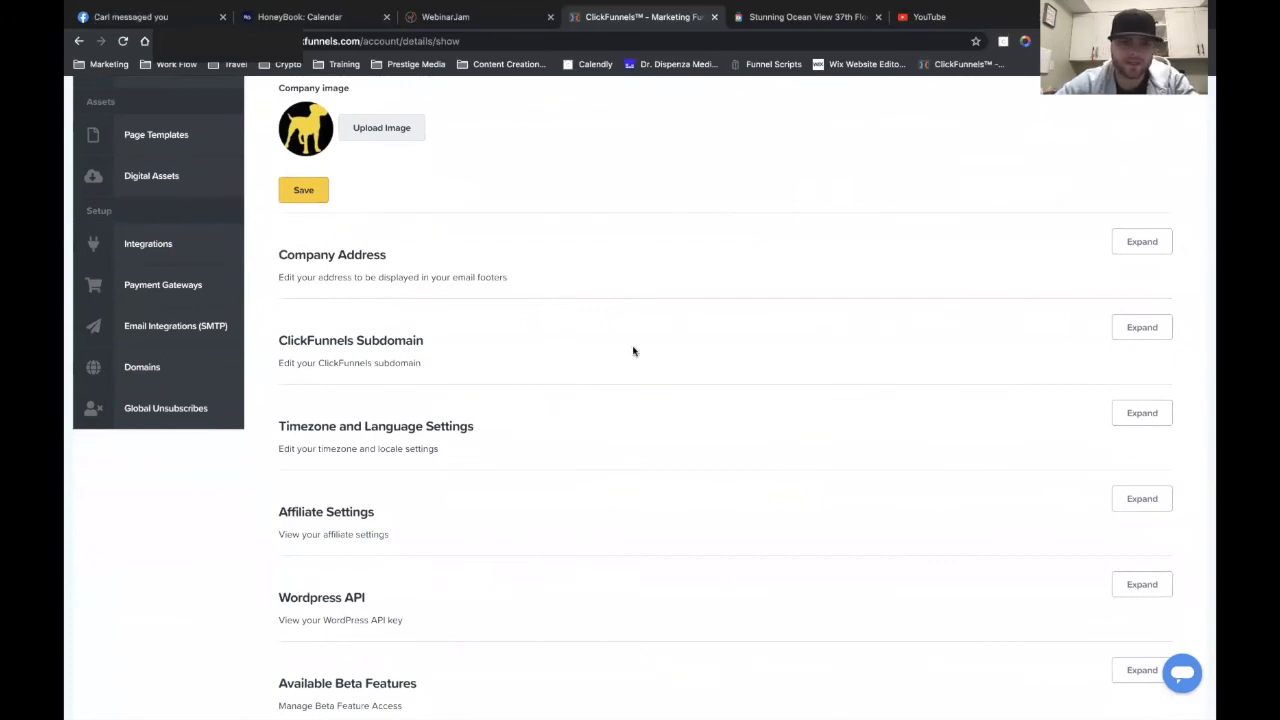
pyautogui.scroll(-1, 625, 341)
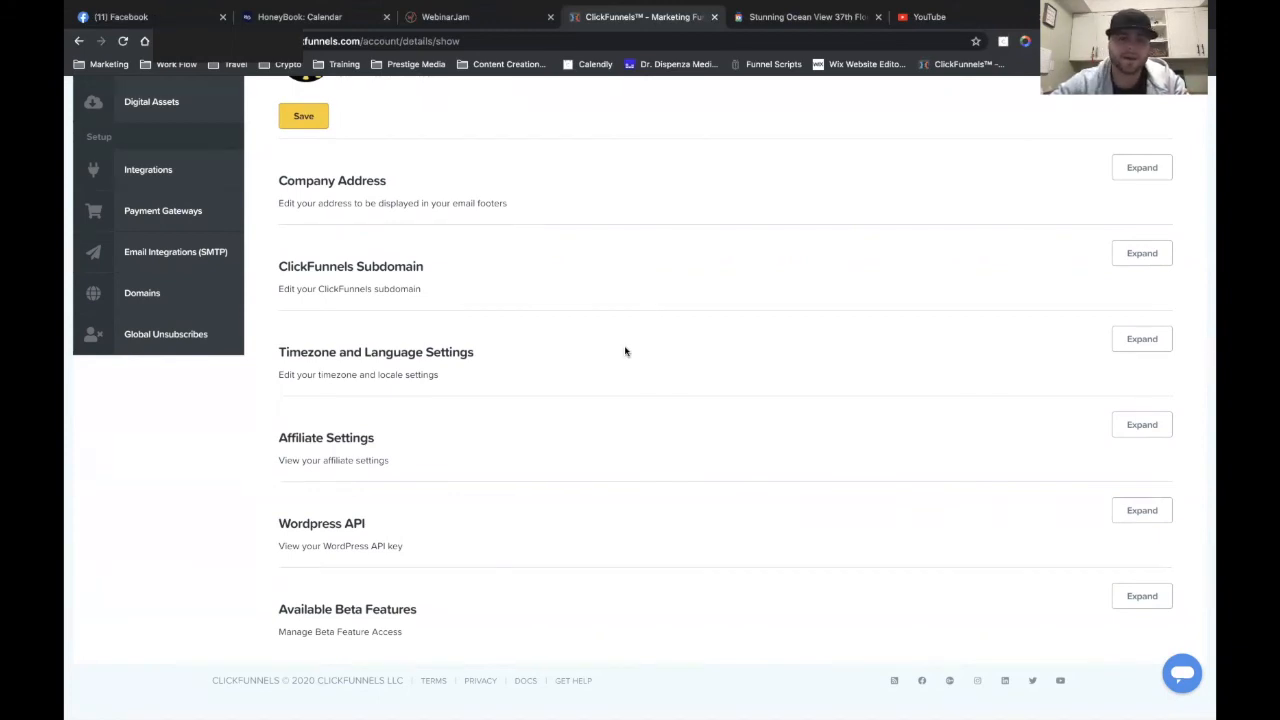
pyautogui.scroll(-1, 625, 351)
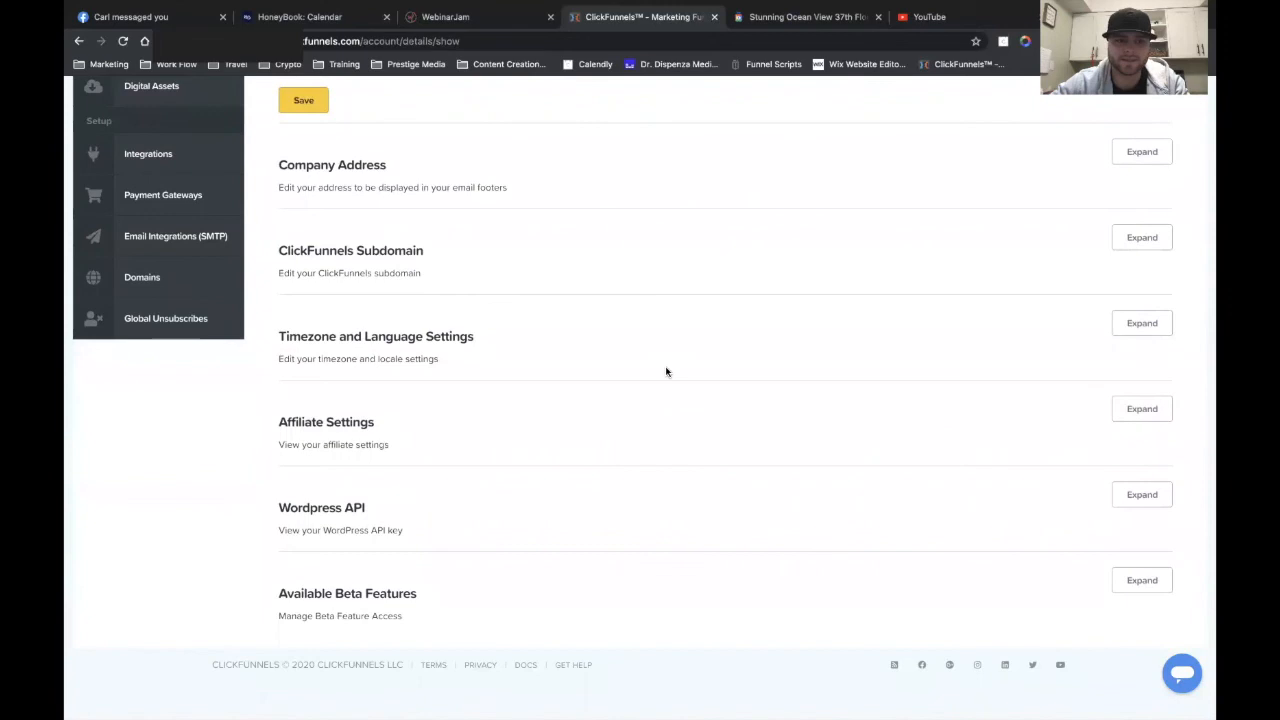
pyautogui.scroll(-1, 684, 439)
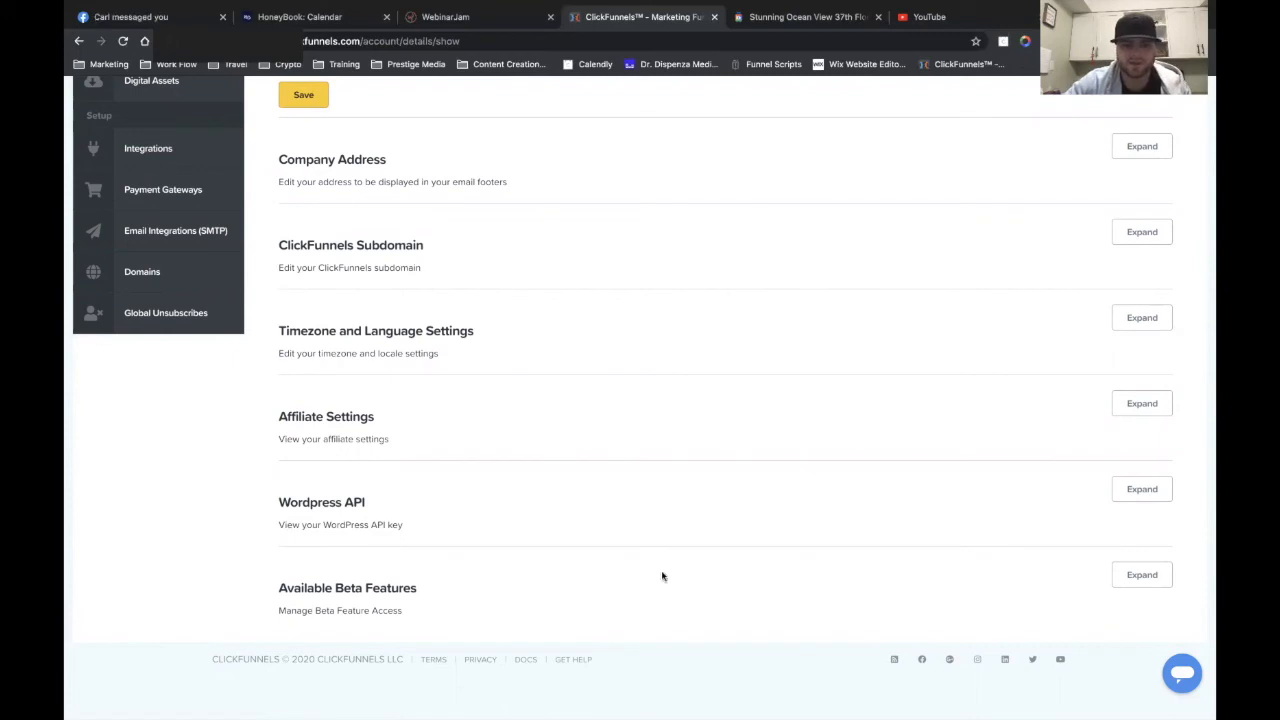
pyautogui.scroll(4, 438, 422)
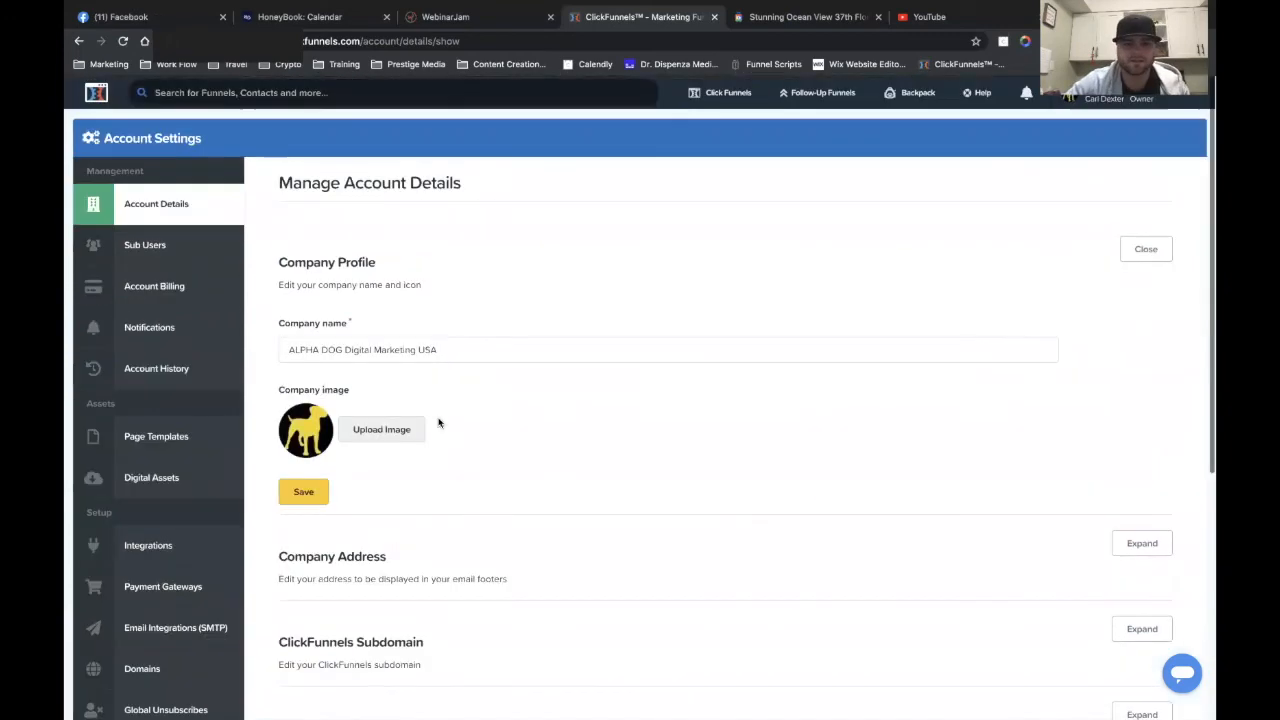
# - View the account's sub users and examine the subscription plan in the account billing section
pyautogui.click(172, 249)
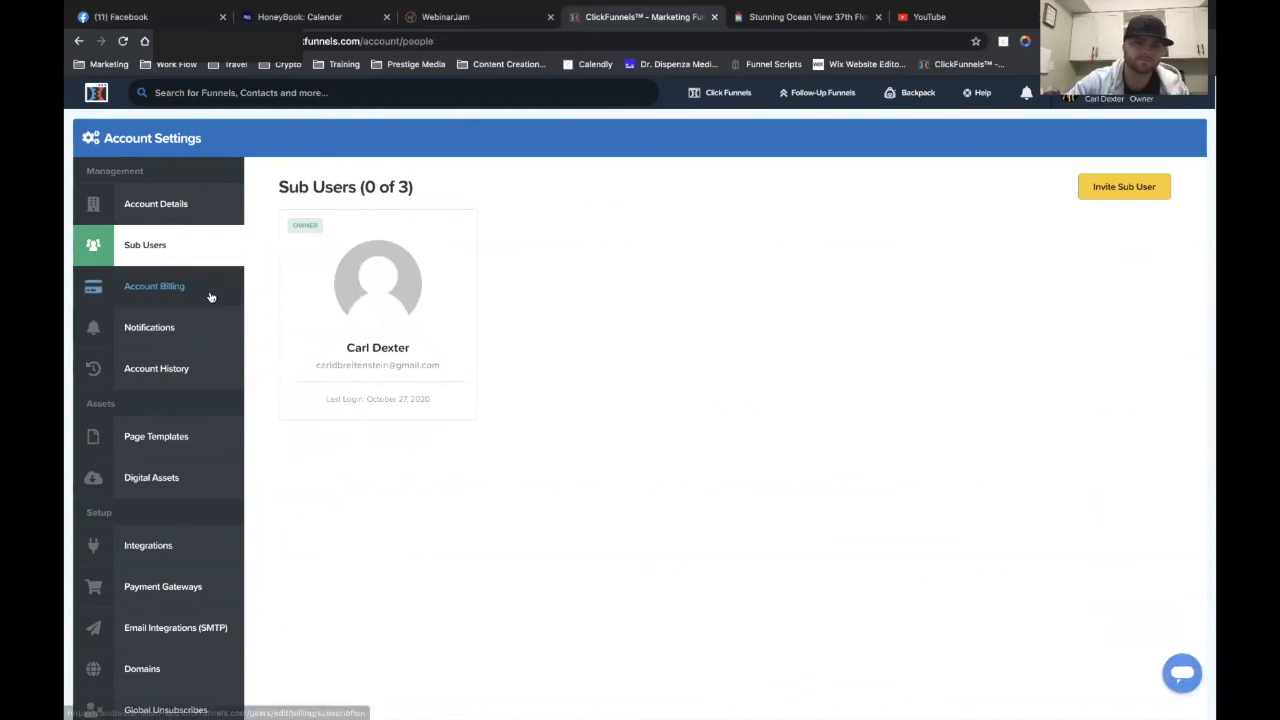
pyautogui.click(172, 287)
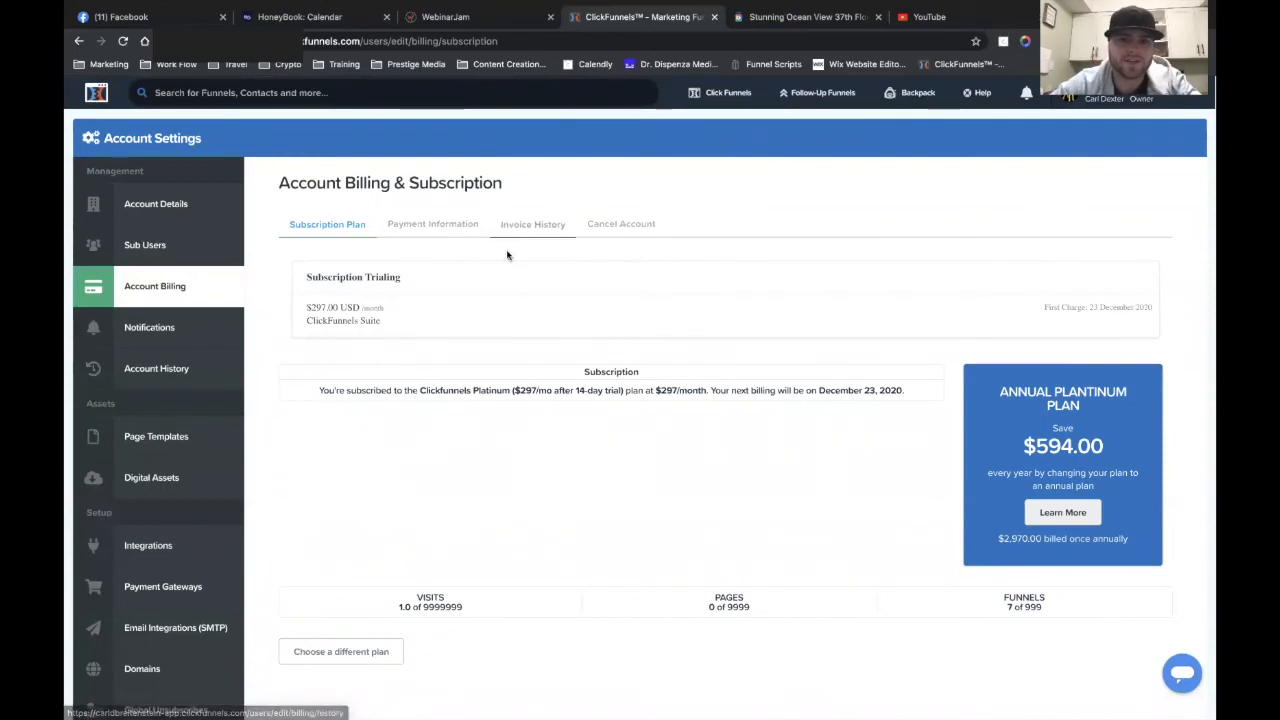
pyautogui.scroll(-2, 823, 595)
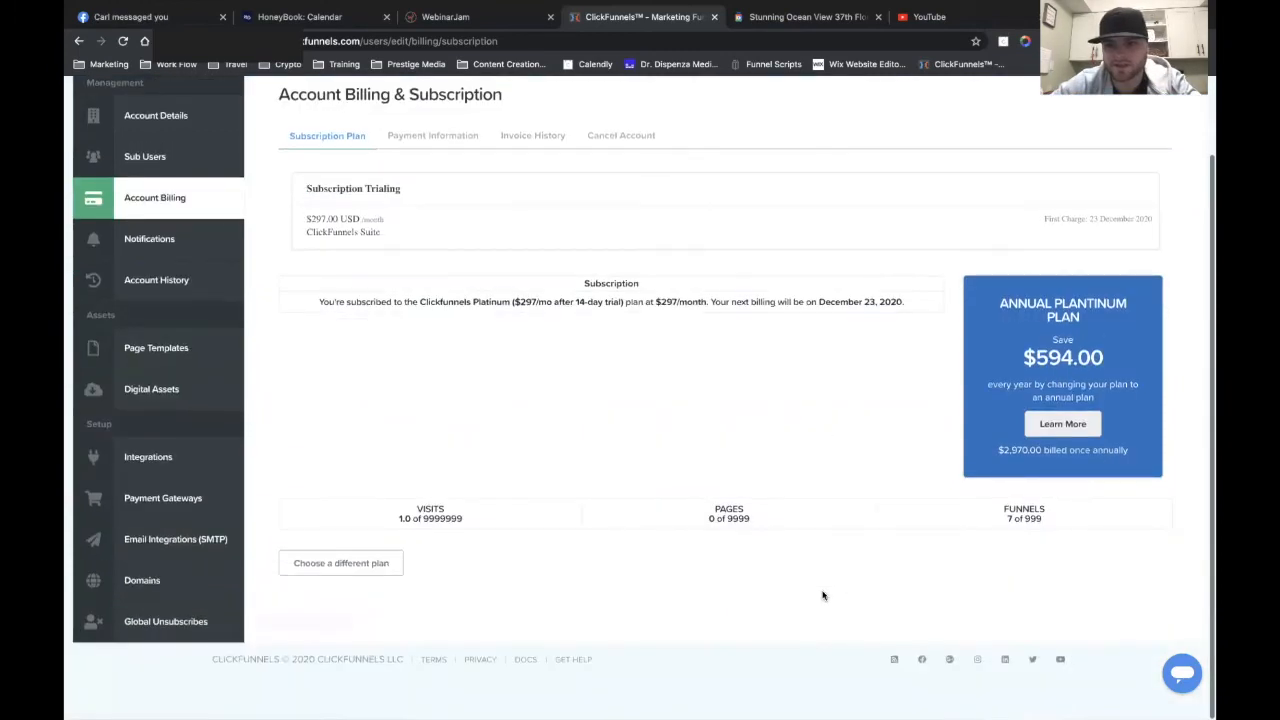
# - Review the account's digital assets section, including the new asset form and the copy and download options for the first asset
pyautogui.scroll(2, 823, 595)
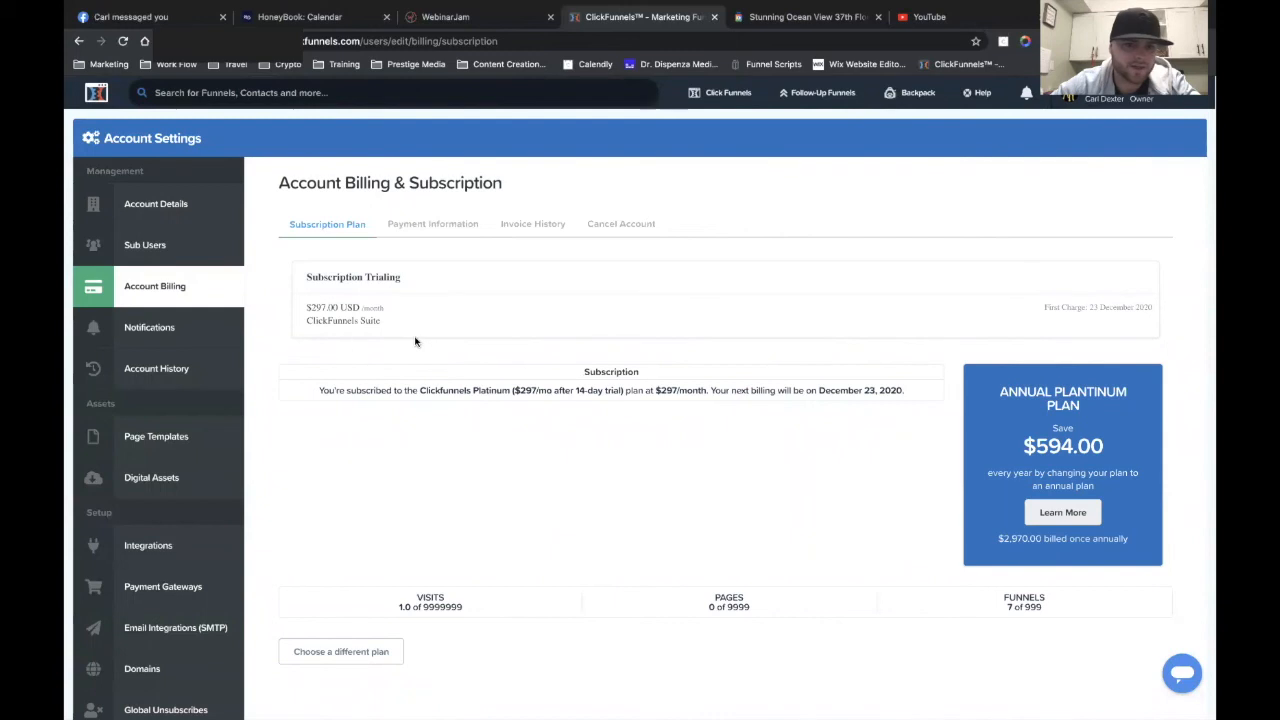
pyautogui.click(162, 329)
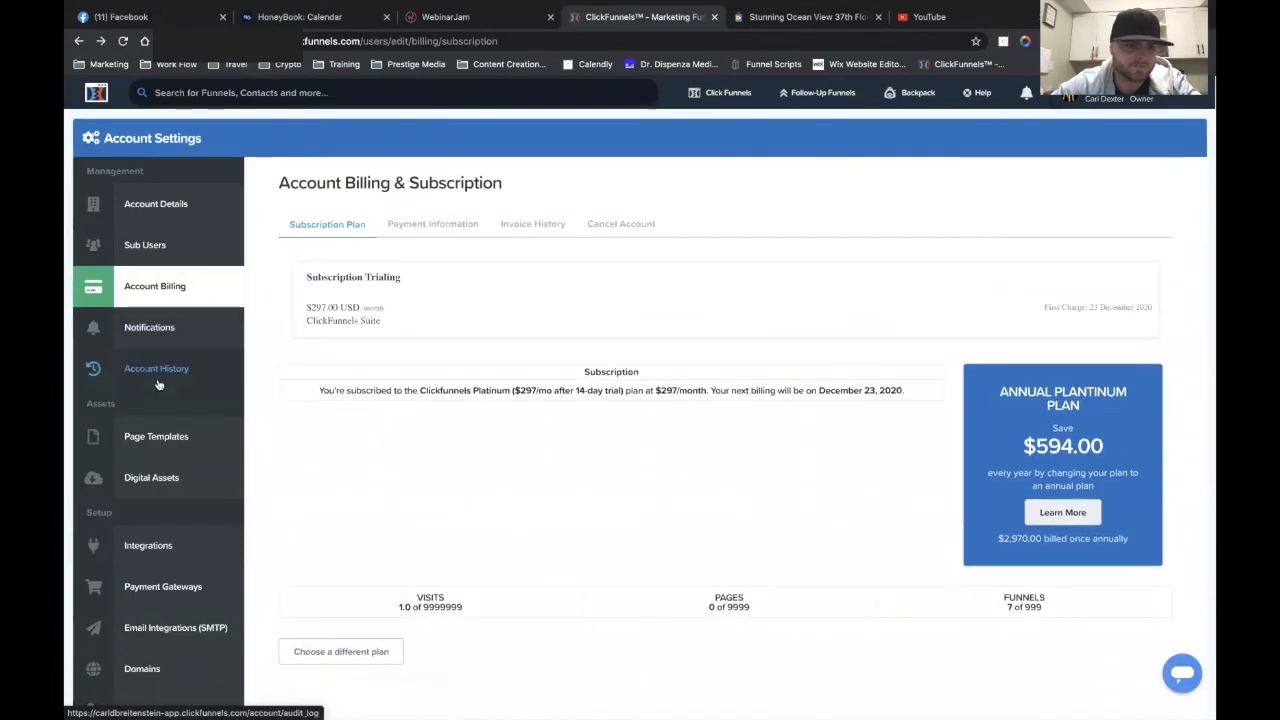
pyautogui.scroll(-1, 157, 350)
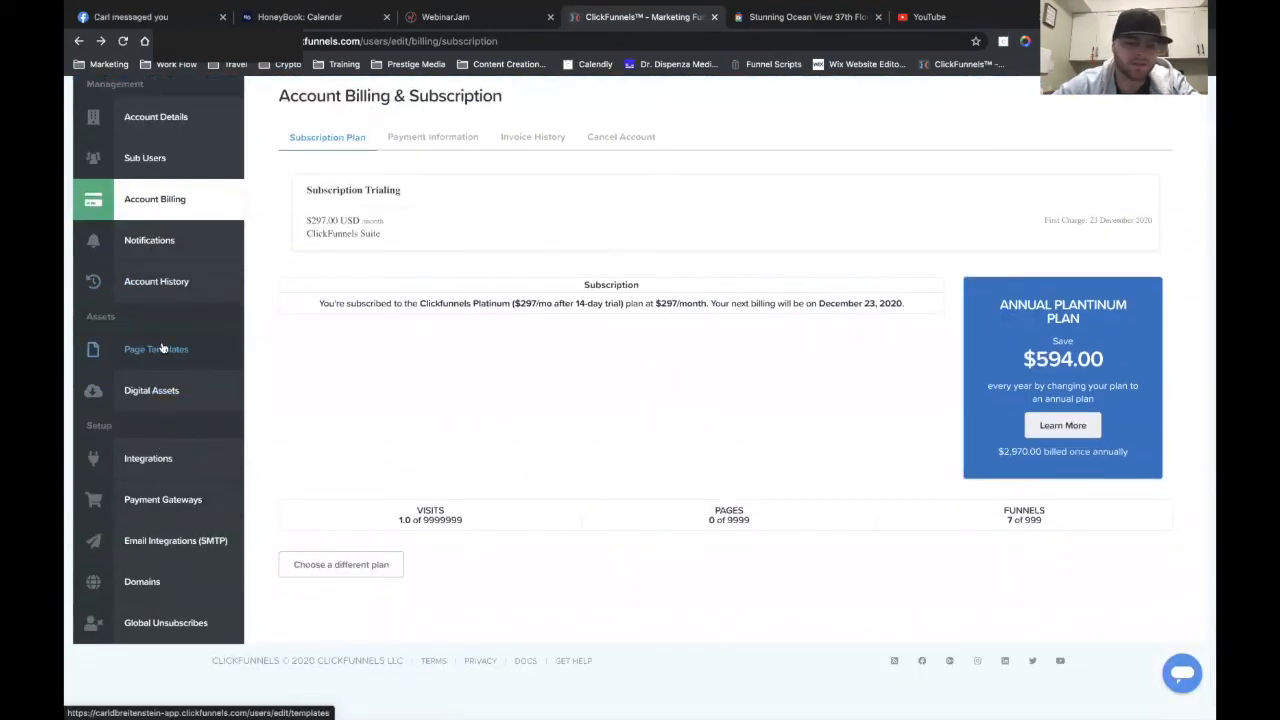
pyautogui.click(180, 387)
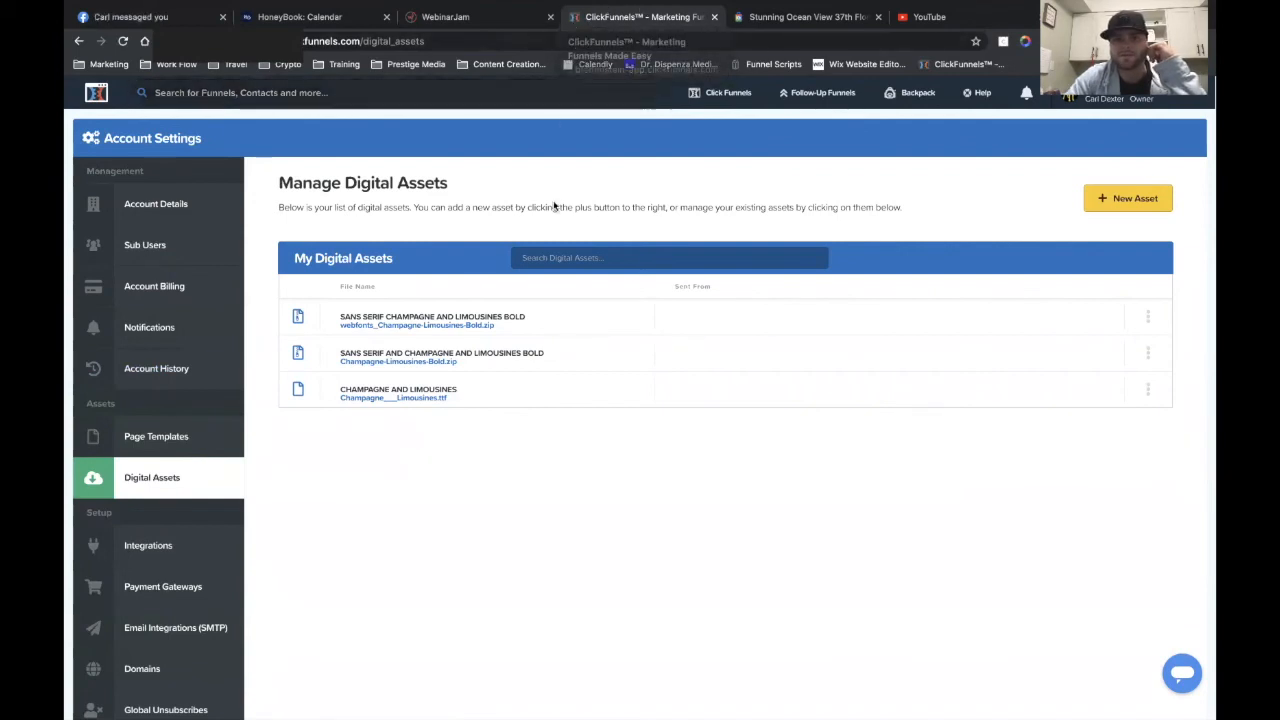
pyautogui.click(1128, 198)
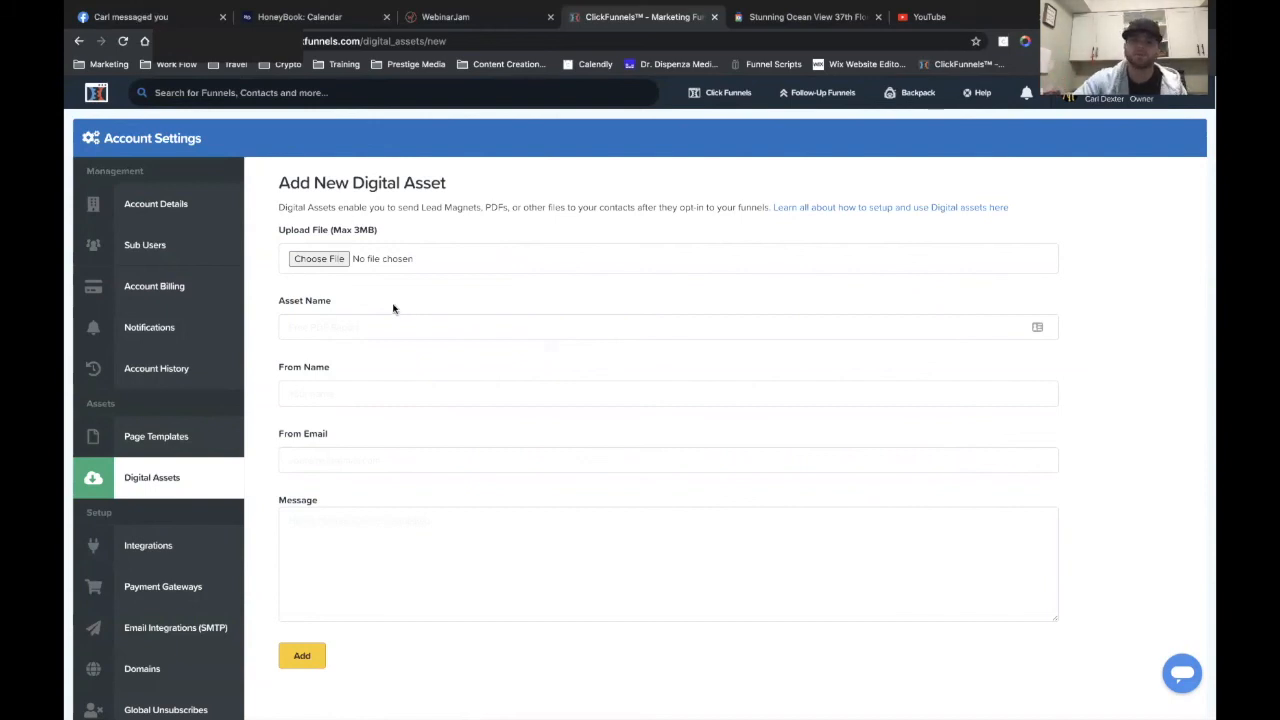
pyautogui.click(79, 41)
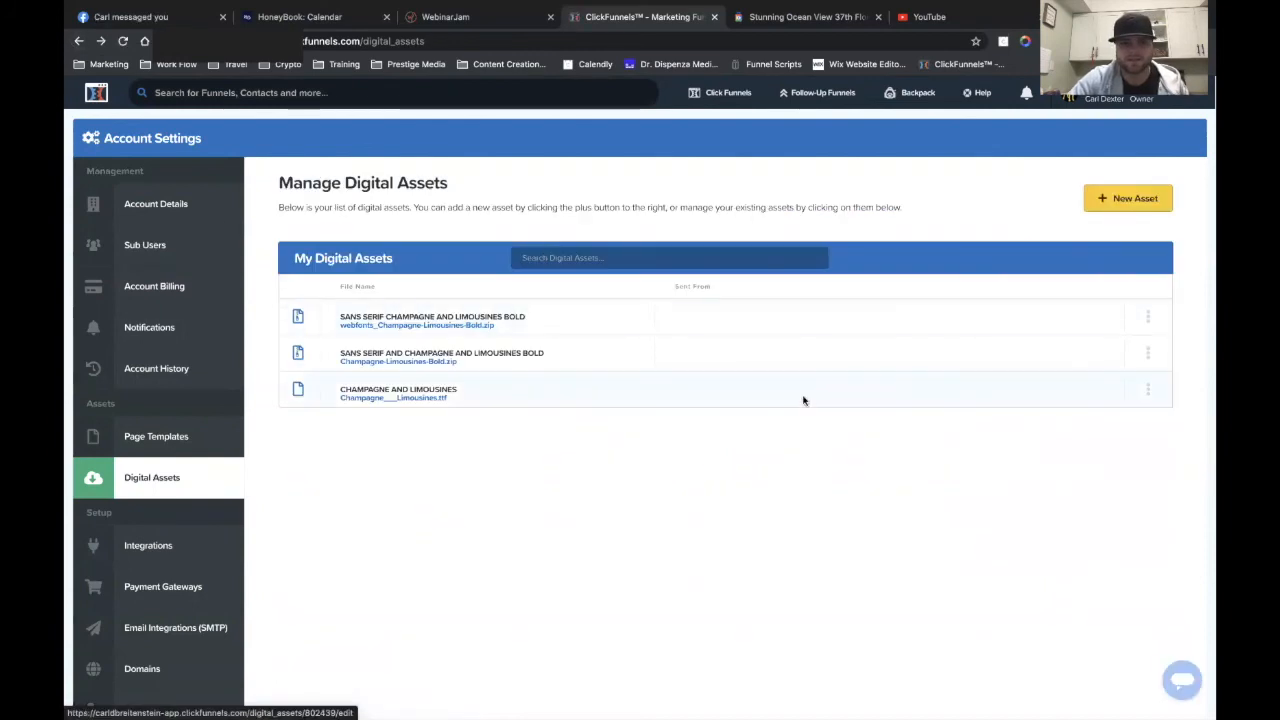
pyautogui.click(1149, 316)
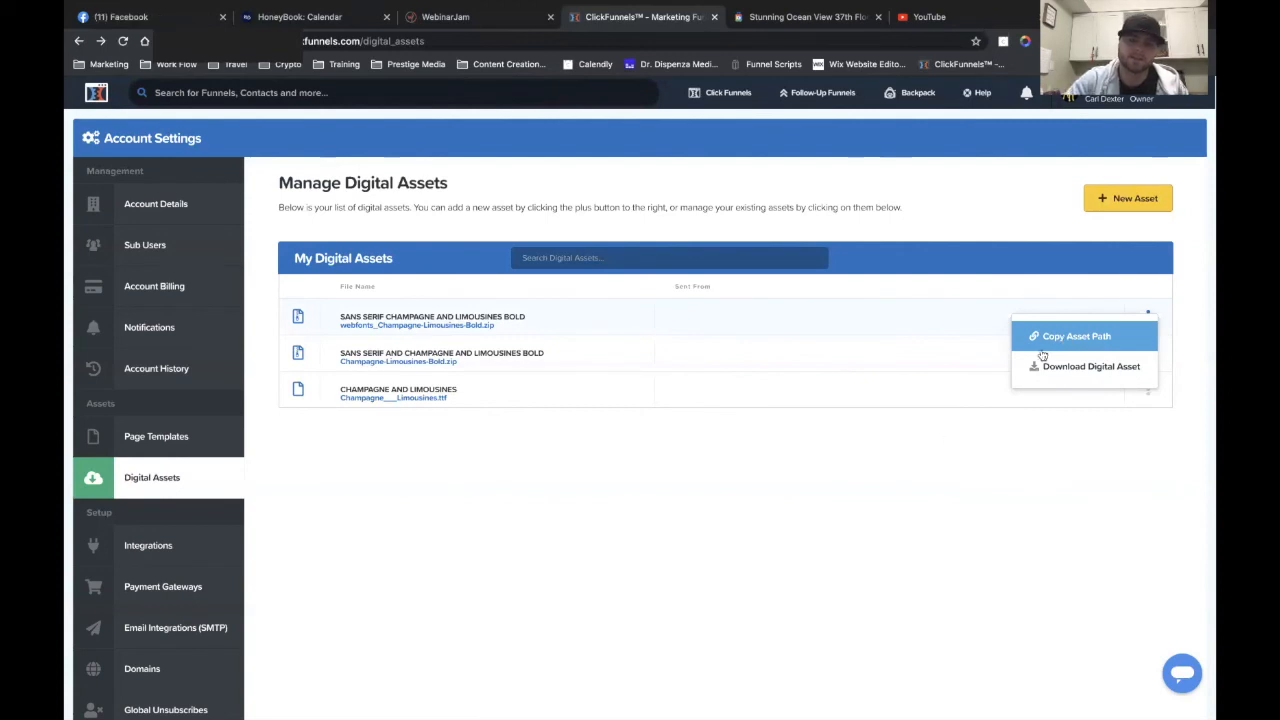
pyautogui.click(885, 502)
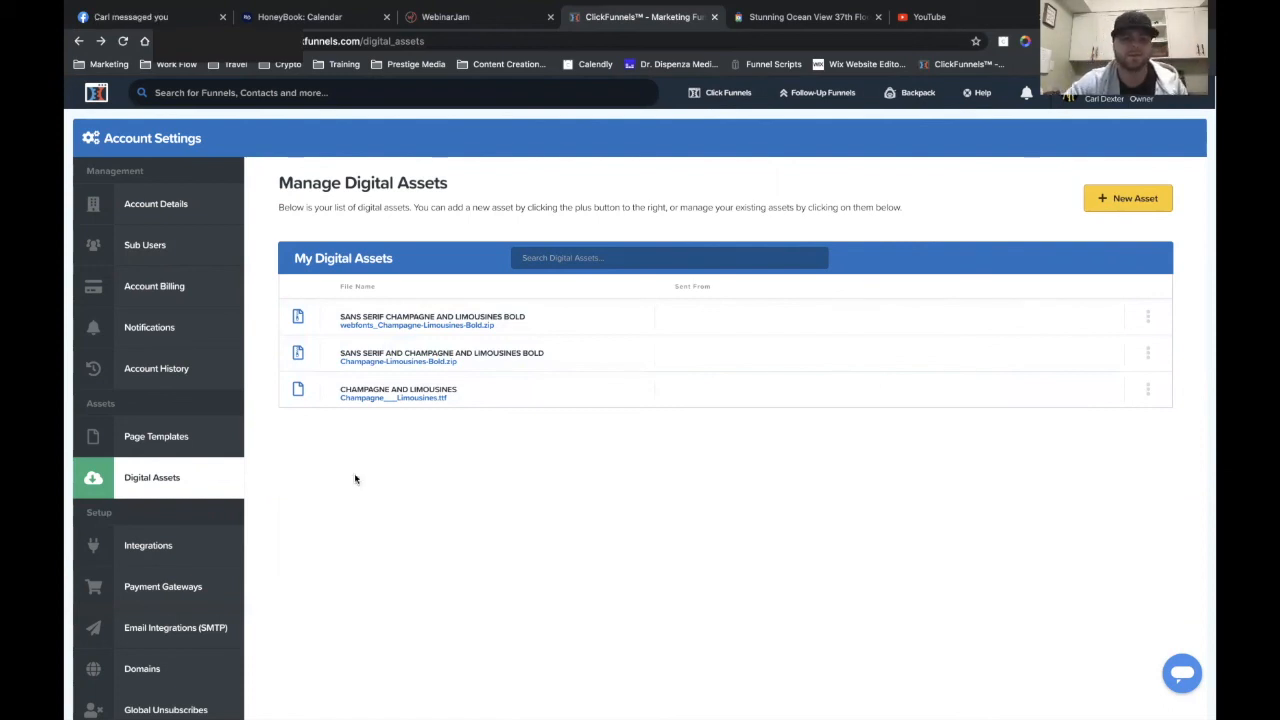
# - Browse the full list of available integrations and open the setup form for ActiveCampaign
pyautogui.scroll(-1, 153, 563)
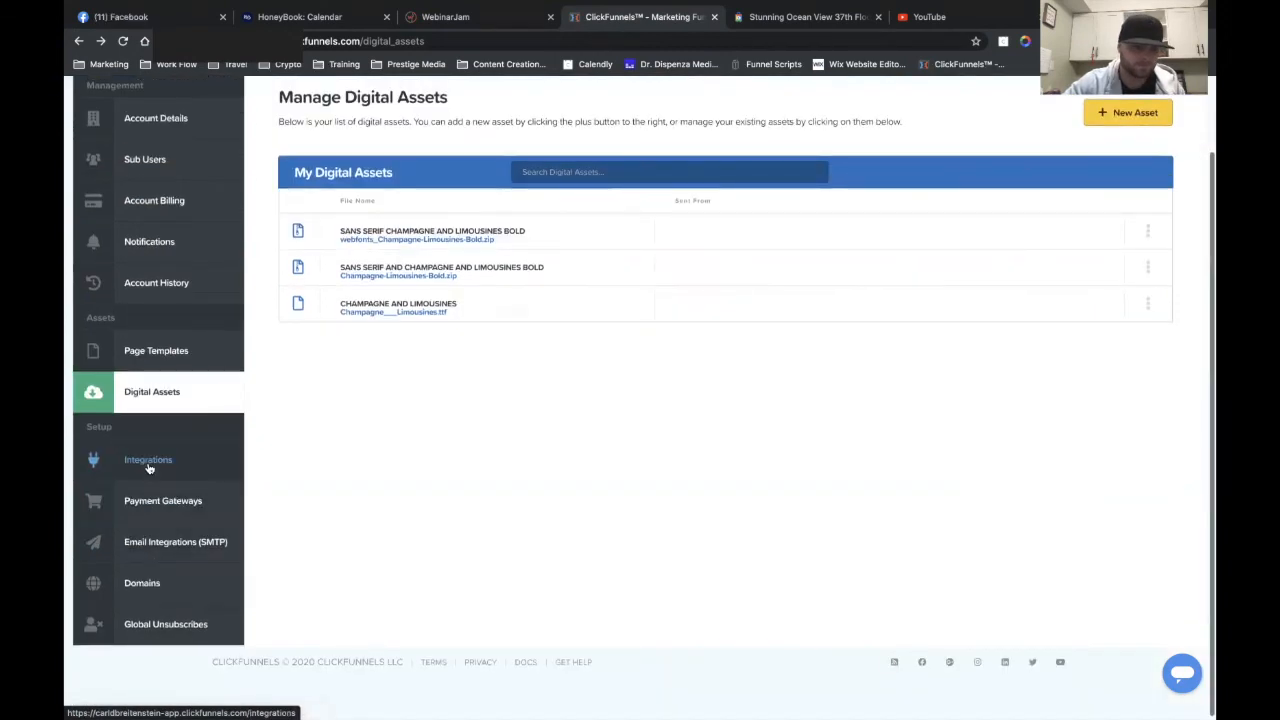
pyautogui.click(149, 466)
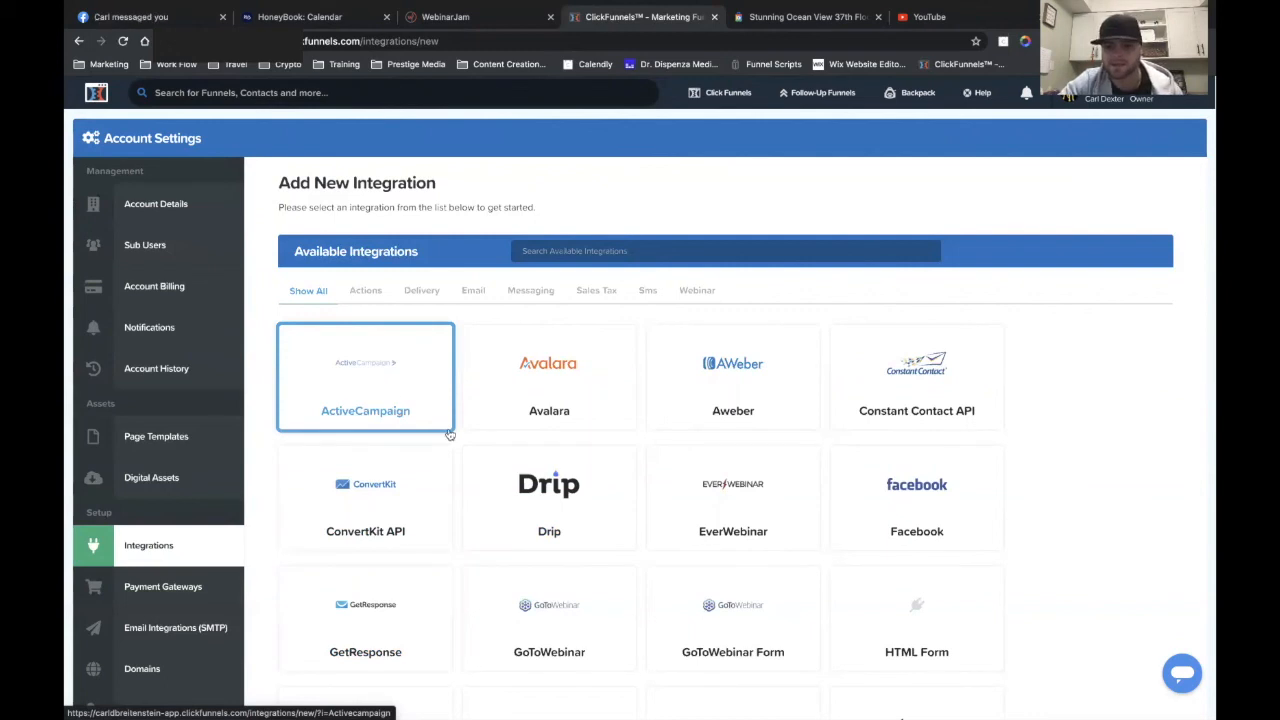
pyautogui.scroll(-5, 965, 563)
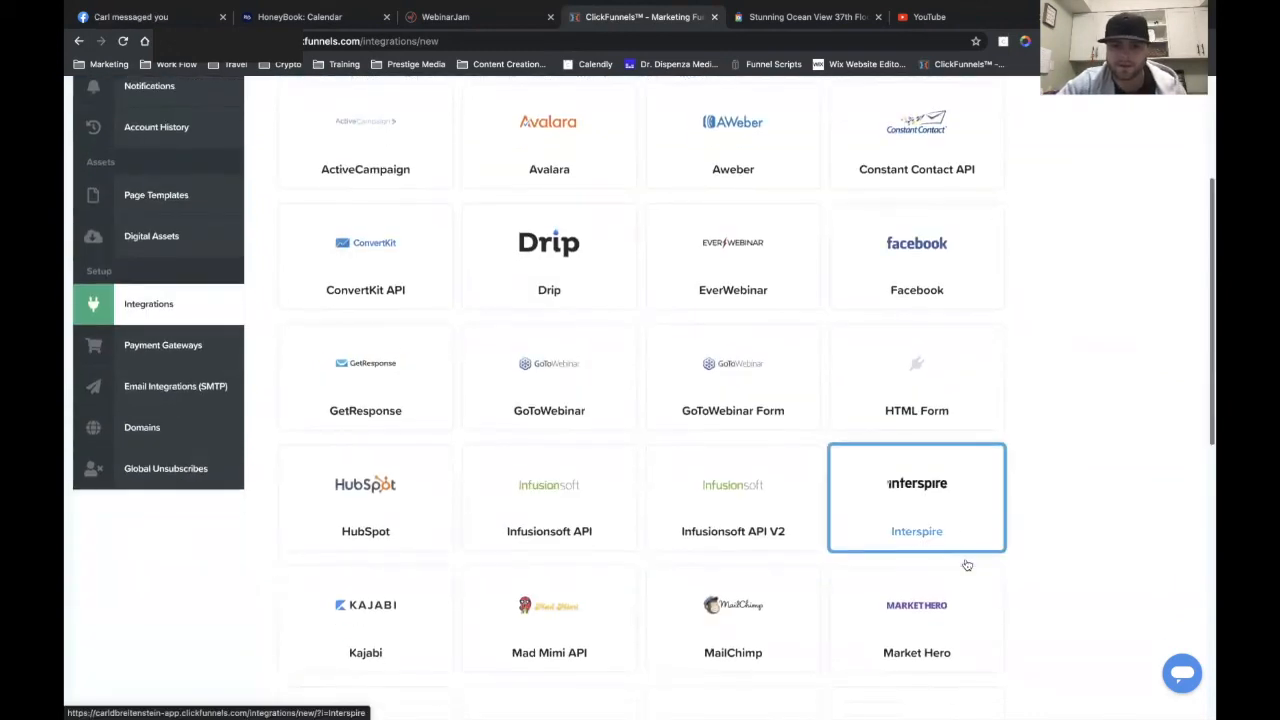
pyautogui.scroll(-3, 780, 490)
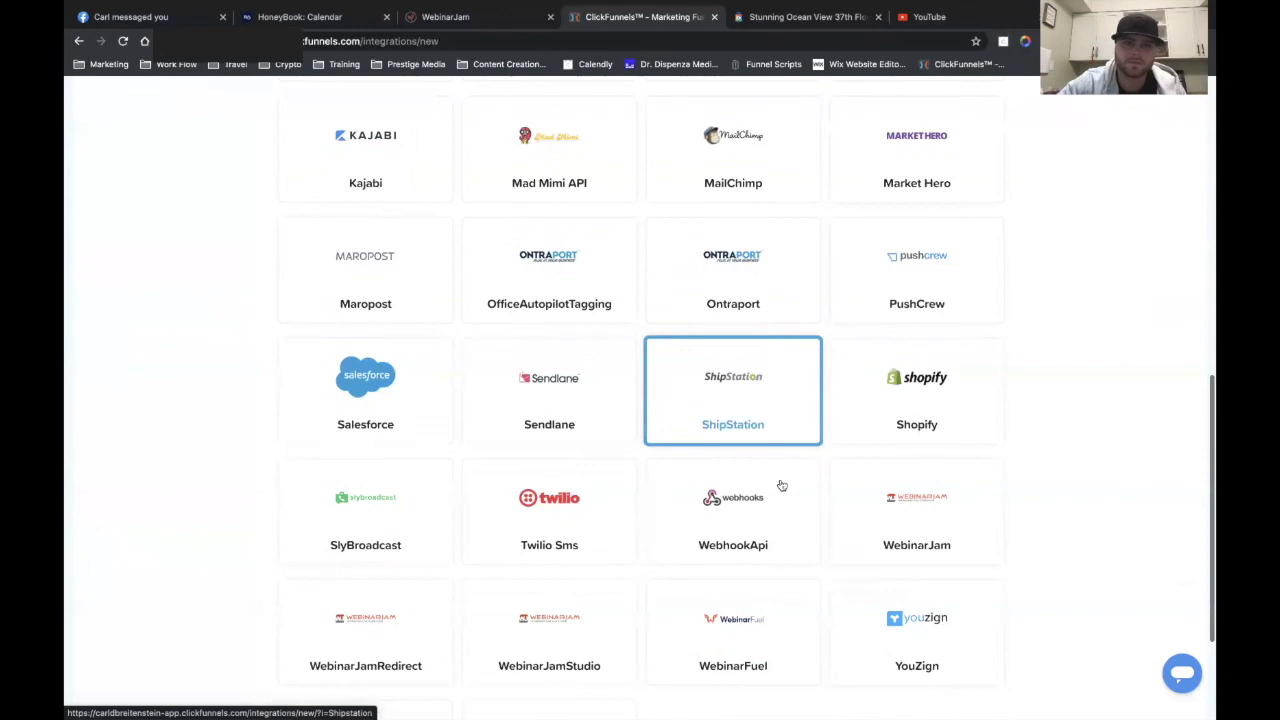
pyautogui.scroll(-2, 637, 437)
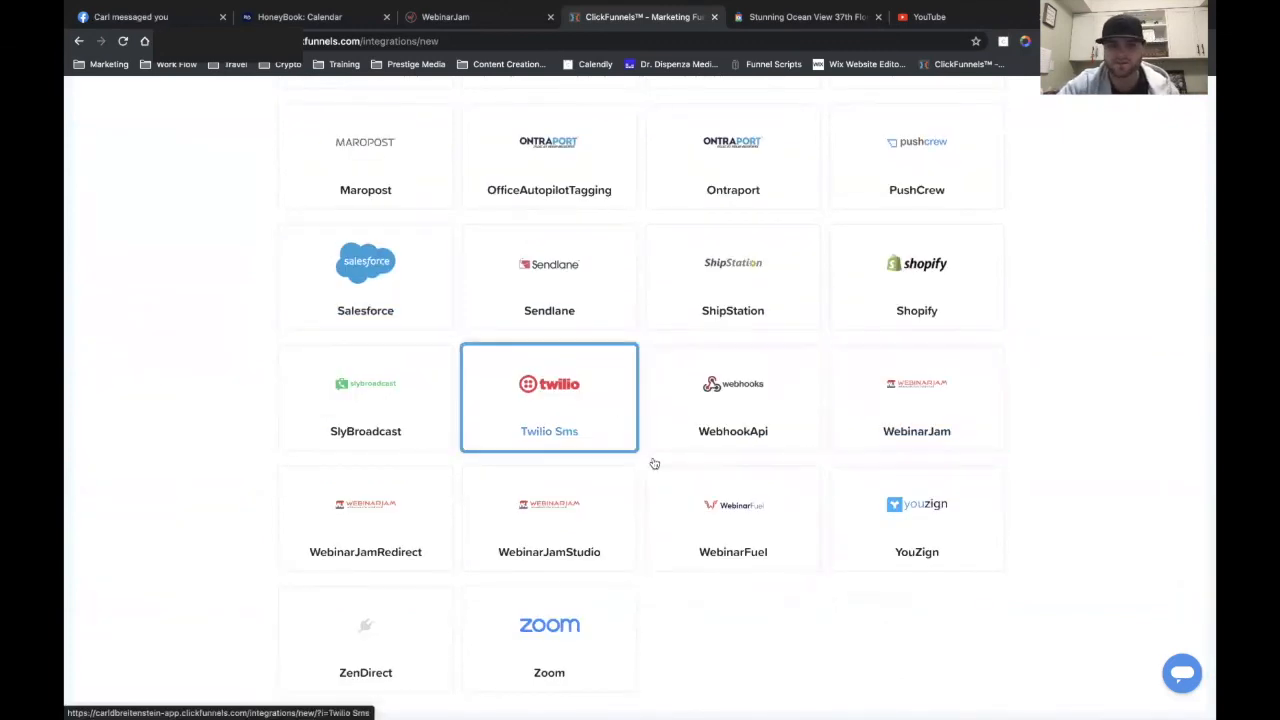
pyautogui.scroll(-1, 666, 557)
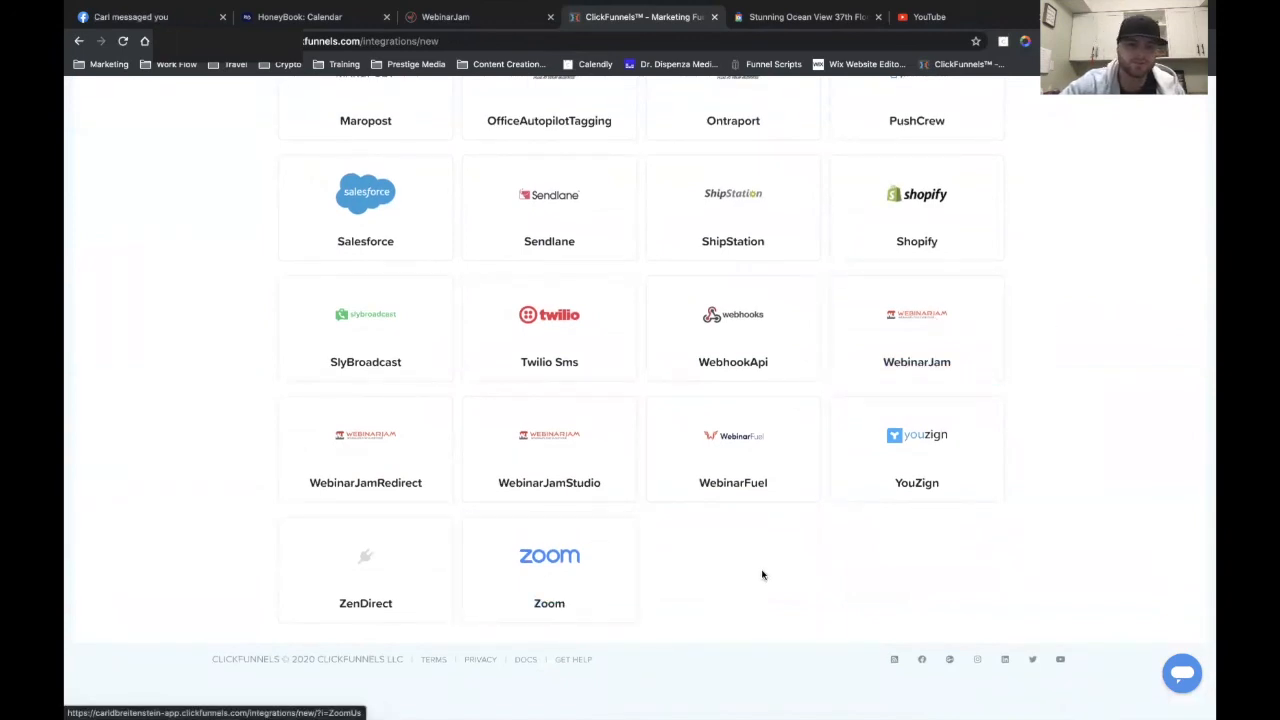
pyautogui.scroll(10, 931, 445)
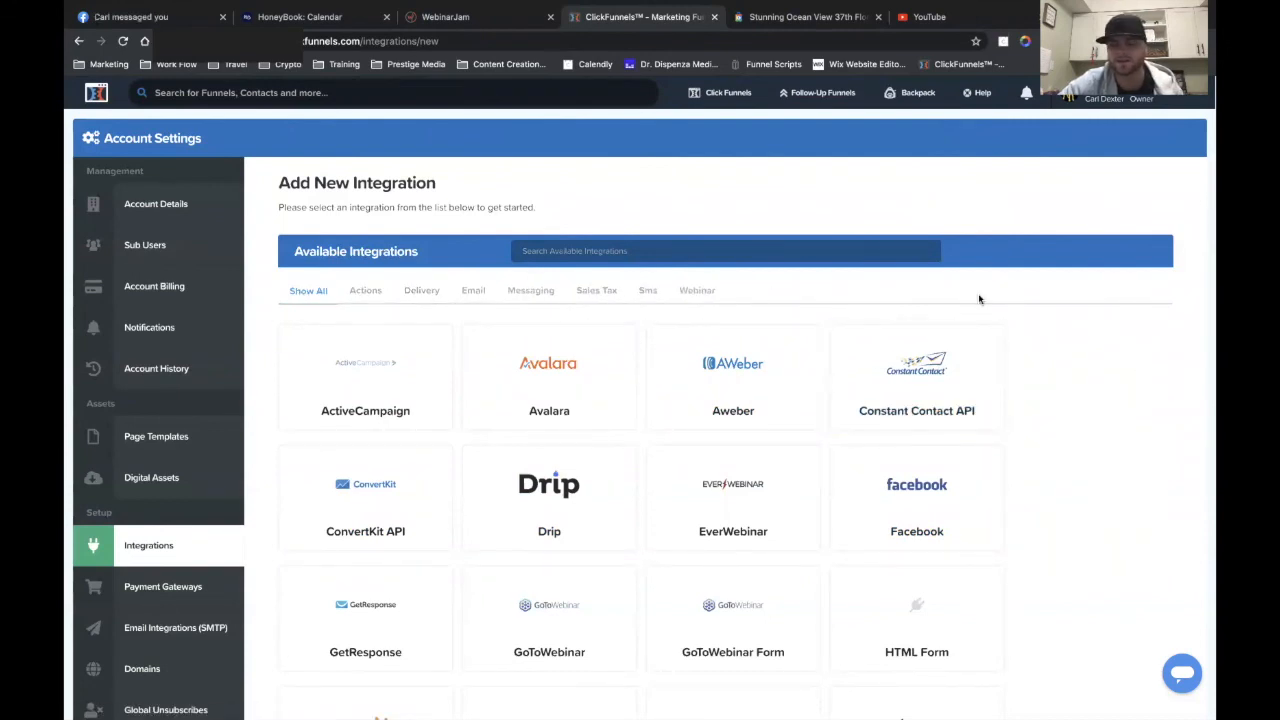
pyautogui.click(422, 374)
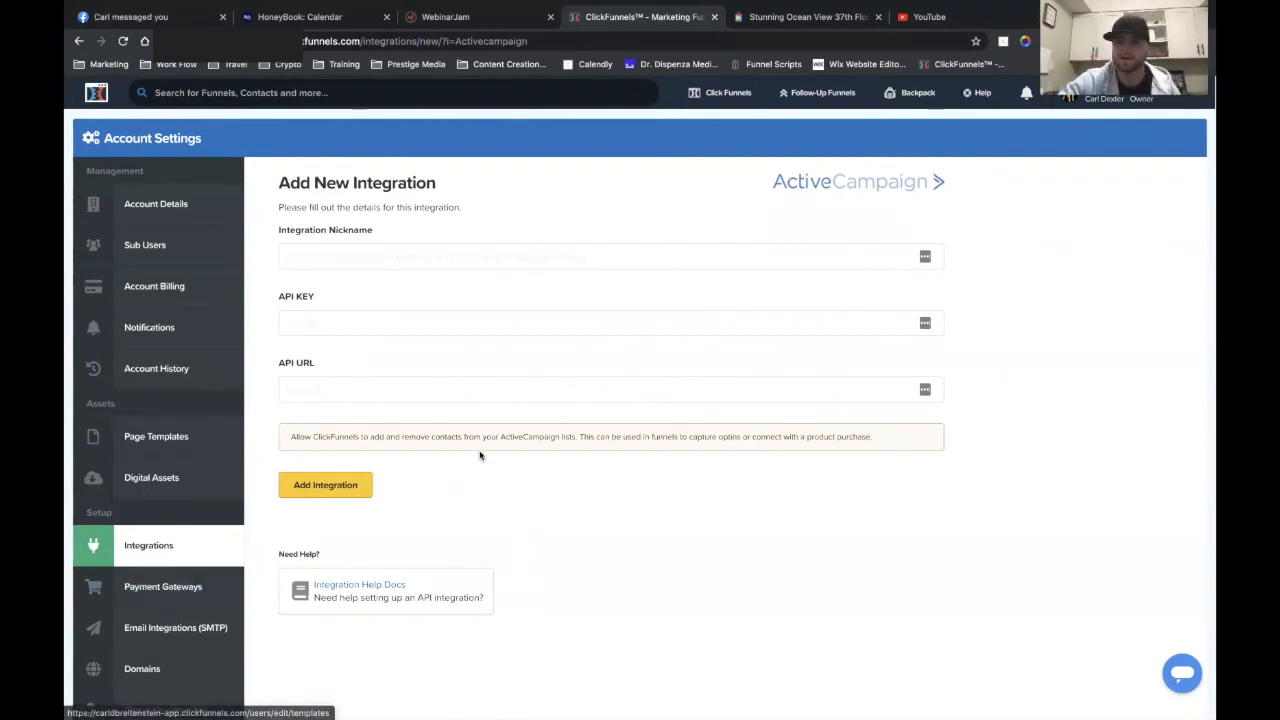
# - View the payment gateways section and open the PayPal Developer applications page in a new browser tab
pyautogui.click(163, 586)
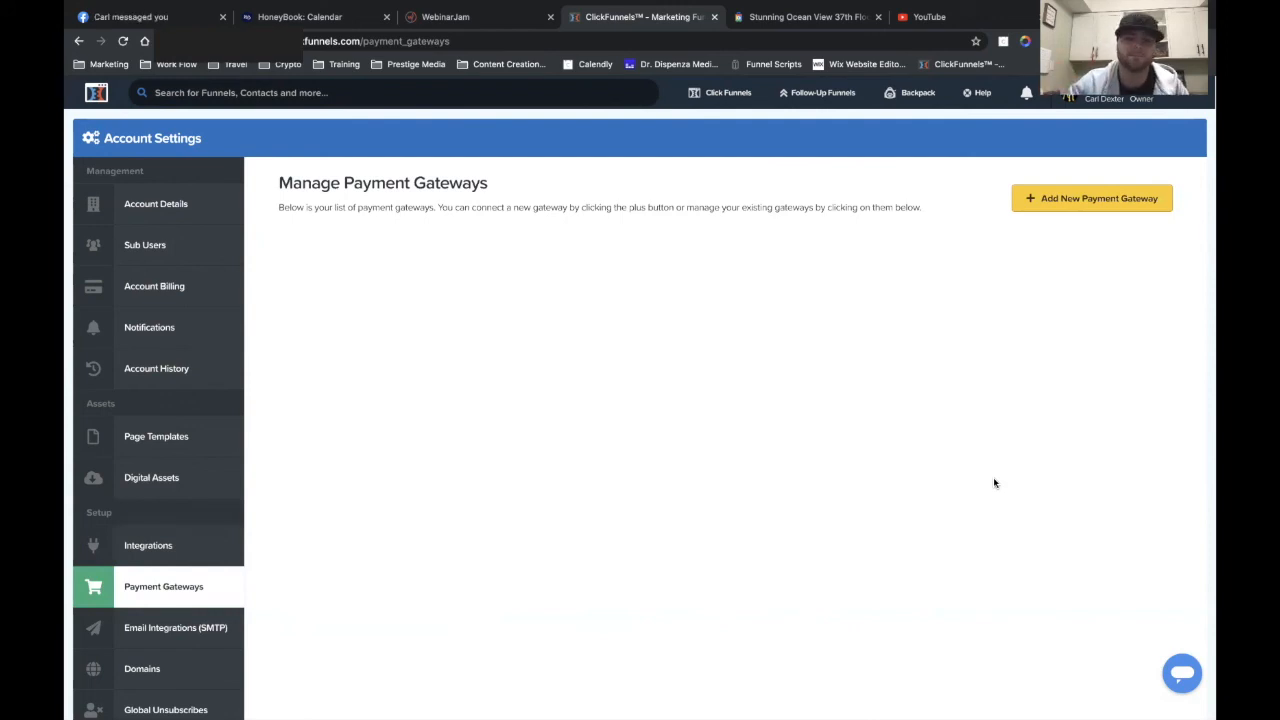
pyautogui.hotkey('ctrl', 't')
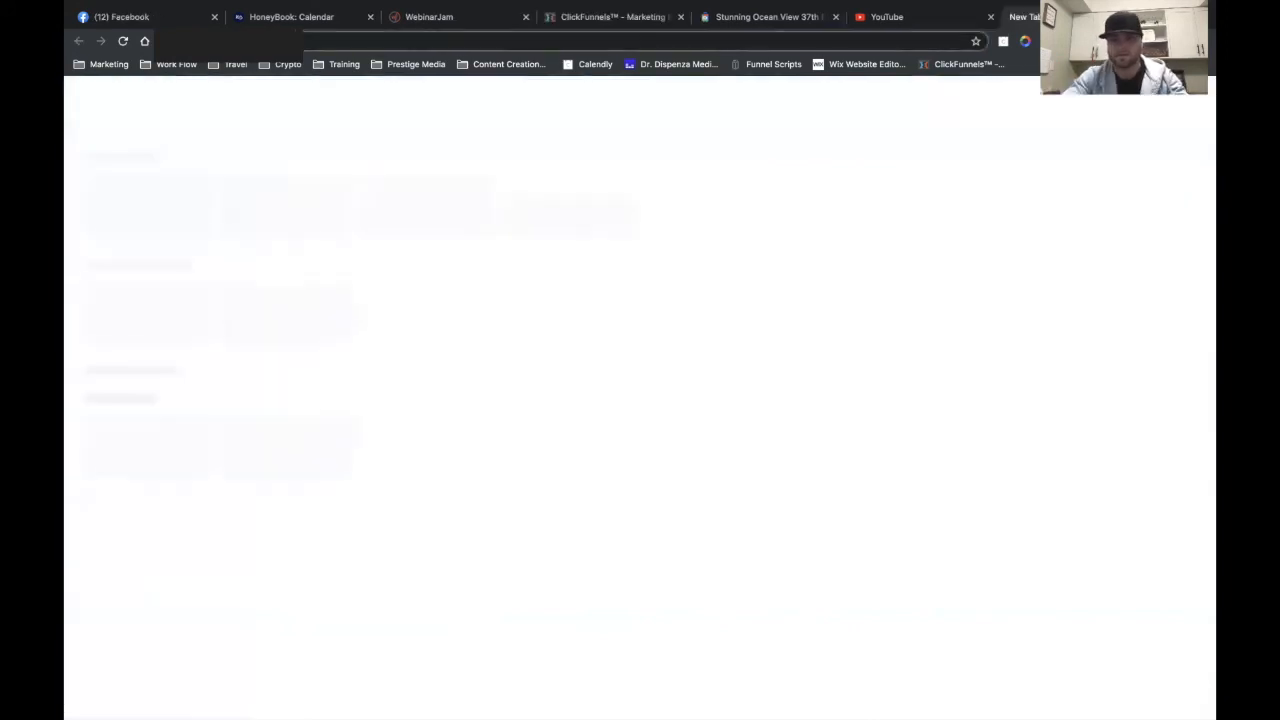
pyautogui.write('dev el')
pyautogui.press('BackSpace')
pyautogui.press('BackSpace')
pyautogui.press('BackSpace')
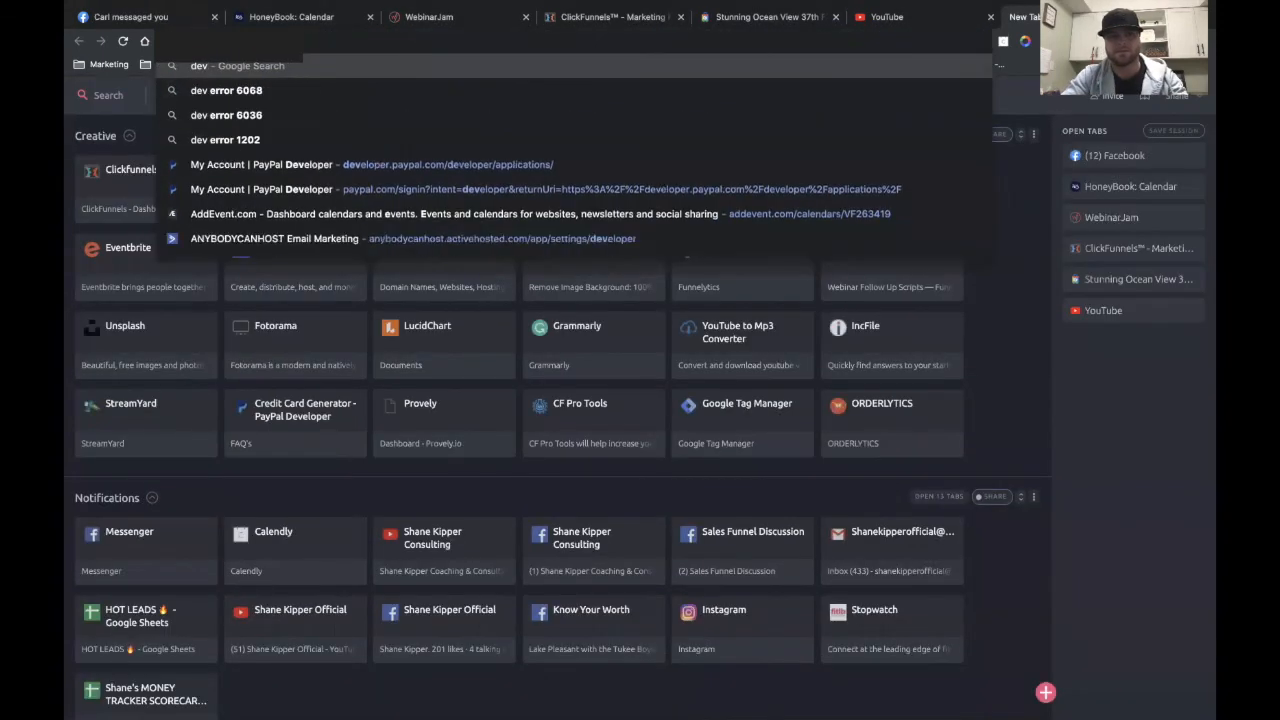
pyautogui.write('e')
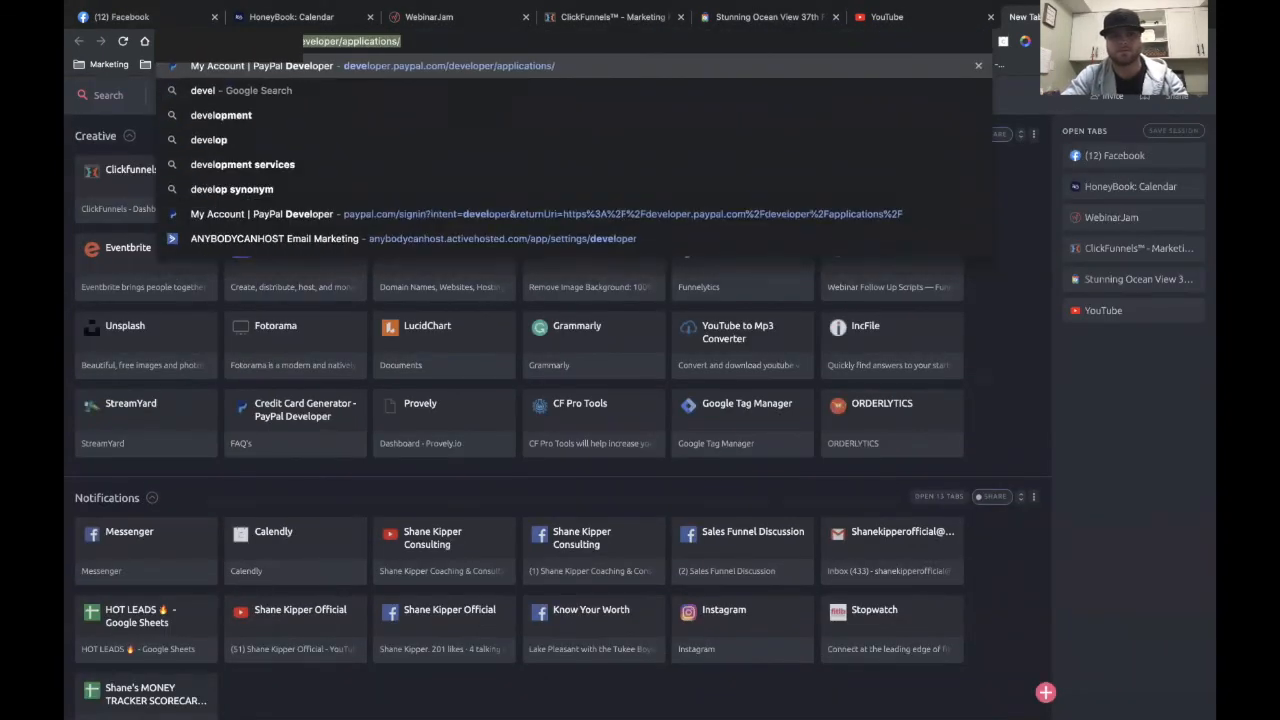
pyautogui.press('Return')
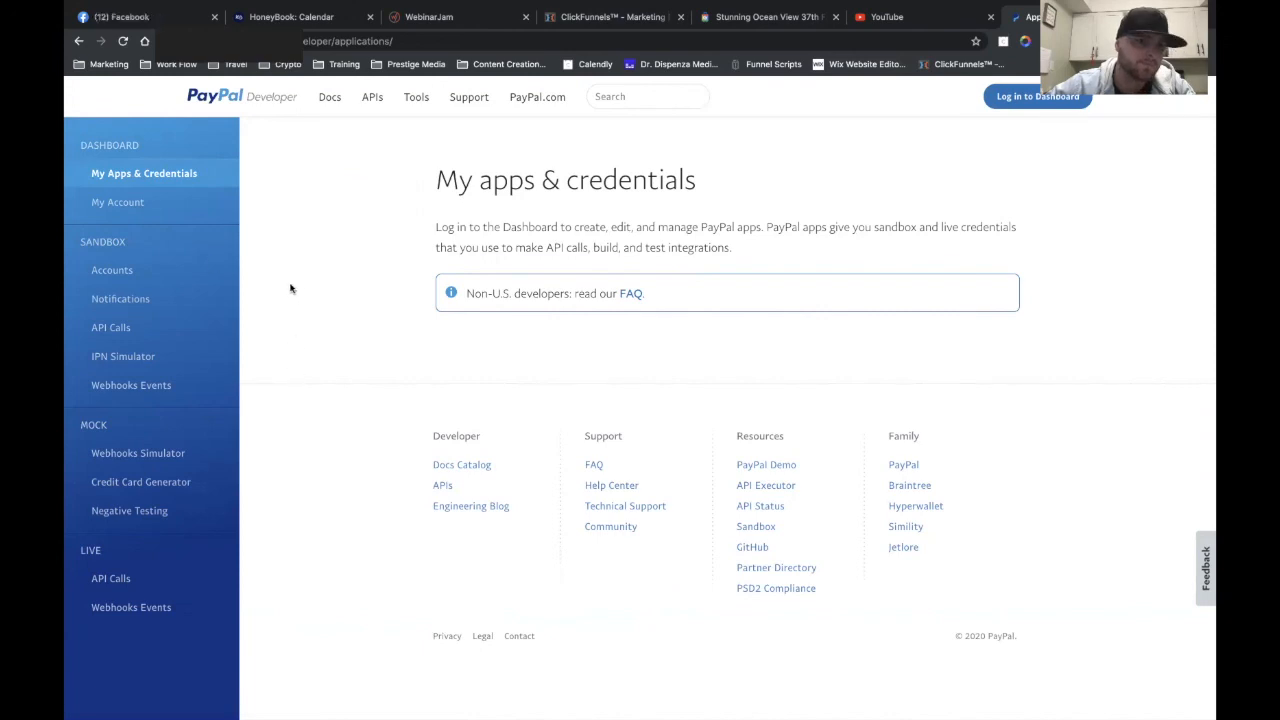
# - Look at PayPal Developer's My Account and sandbox Webhooks Events pages, and switch back to ClickFunnels
pyautogui.click(129, 205)
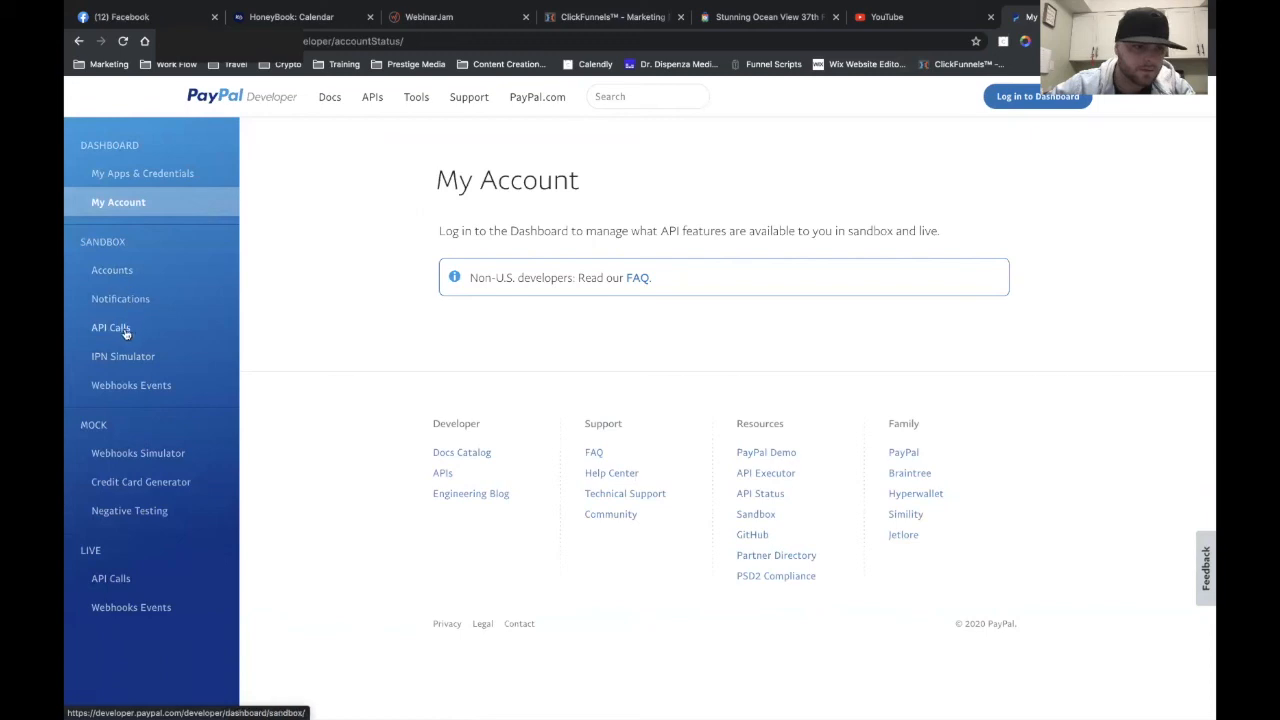
pyautogui.click(128, 384)
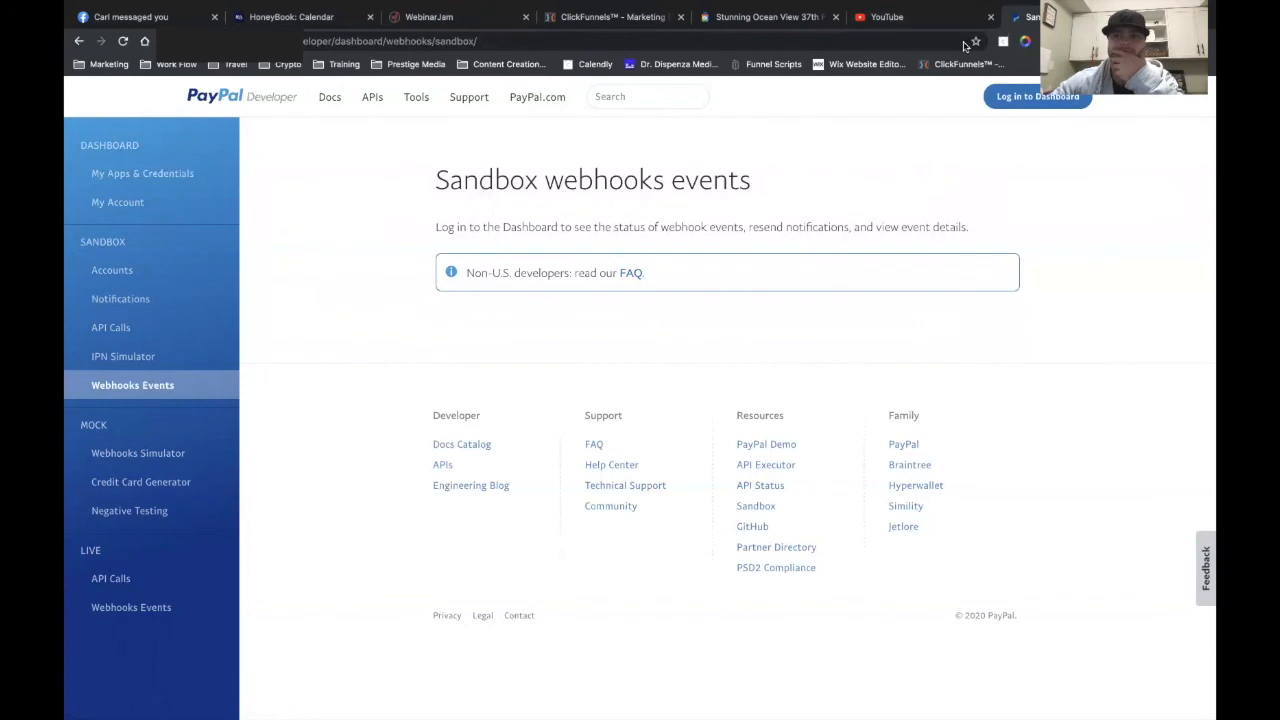
pyautogui.click(585, 20)
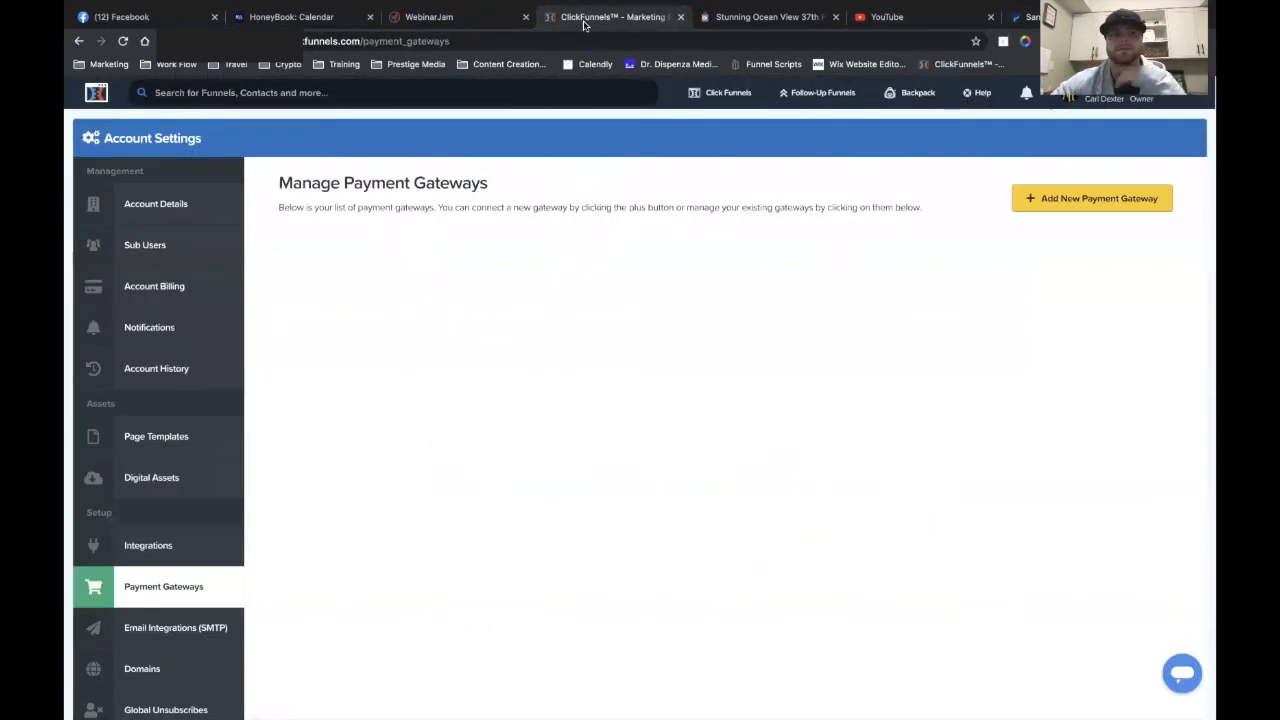
# - View the Email Integrations (SMTP) section and dismiss its introductory pop-up
pyautogui.scroll(-2, 165, 549)
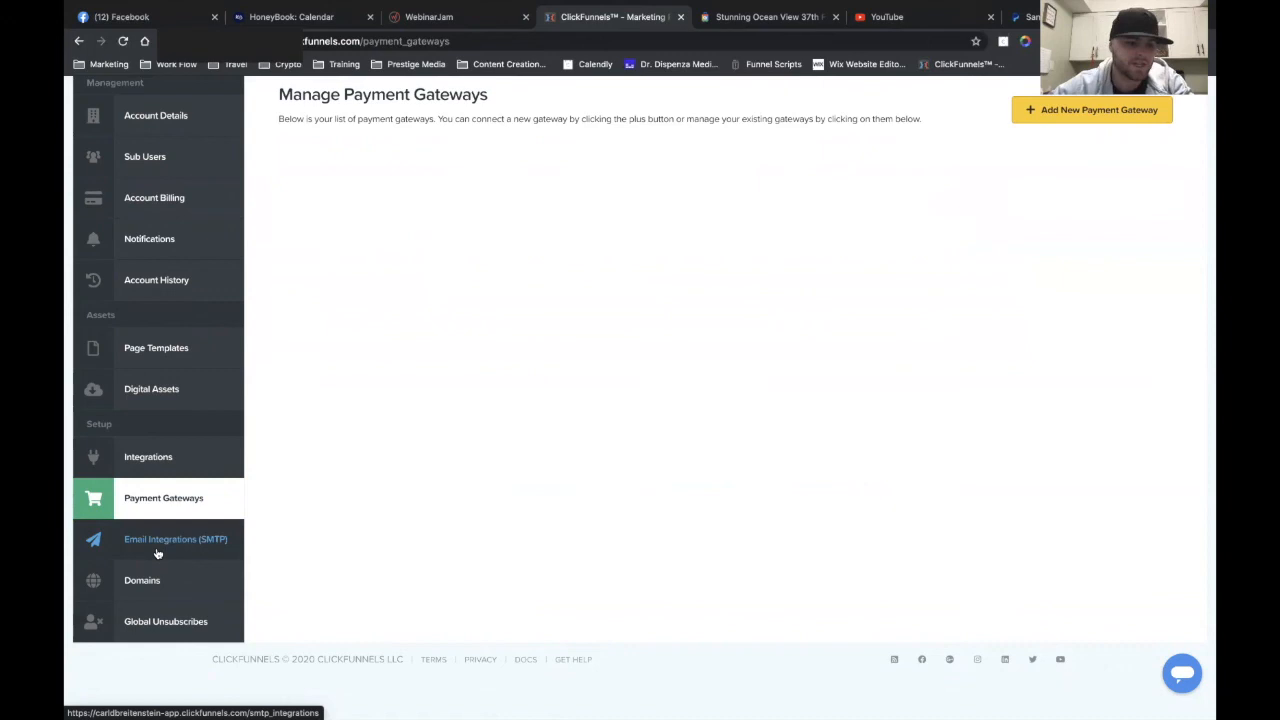
pyautogui.click(157, 553)
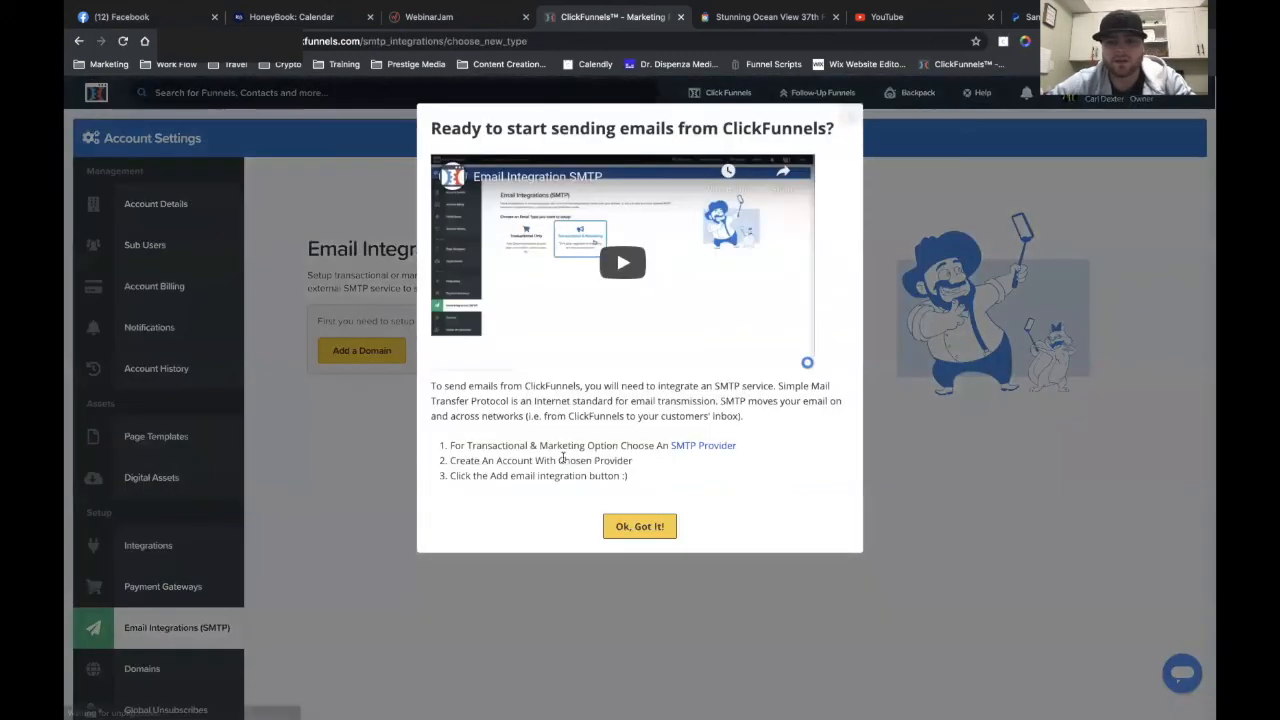
pyautogui.click(837, 530)
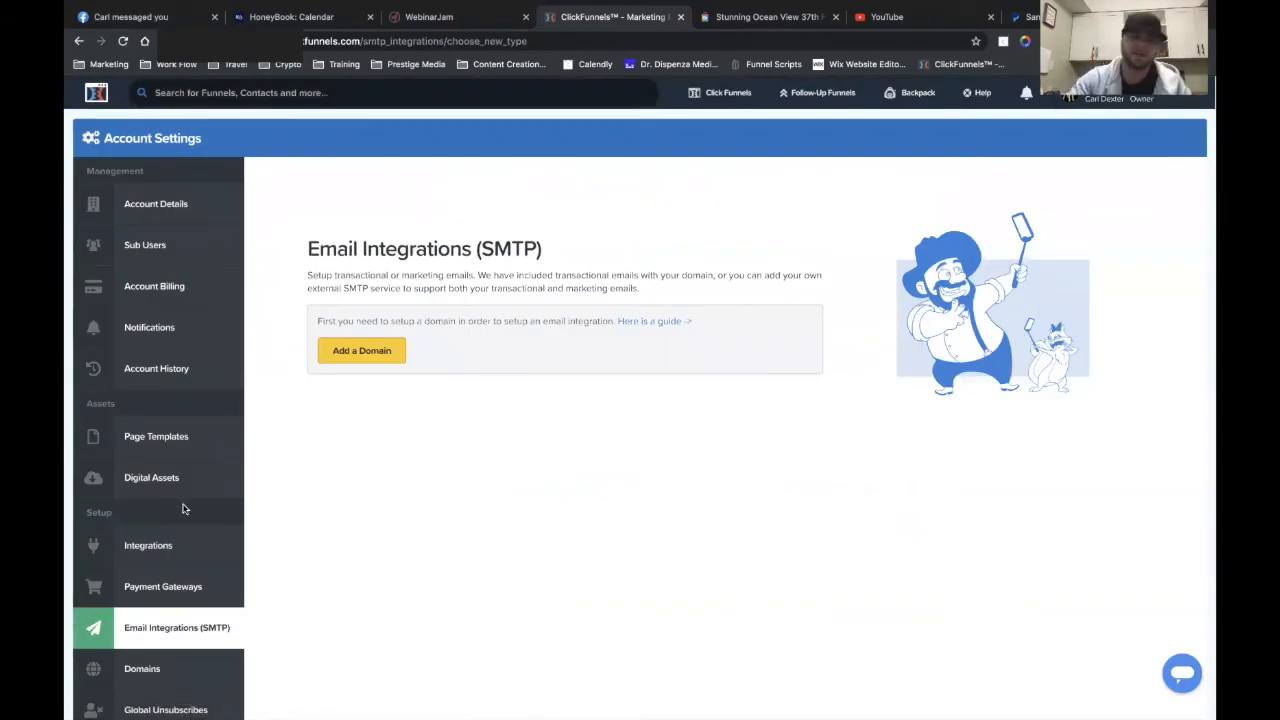
# - Start adding a new domain in the account settings and close the introductory video to examine the two domain options
pyautogui.scroll(-2, 190, 650)
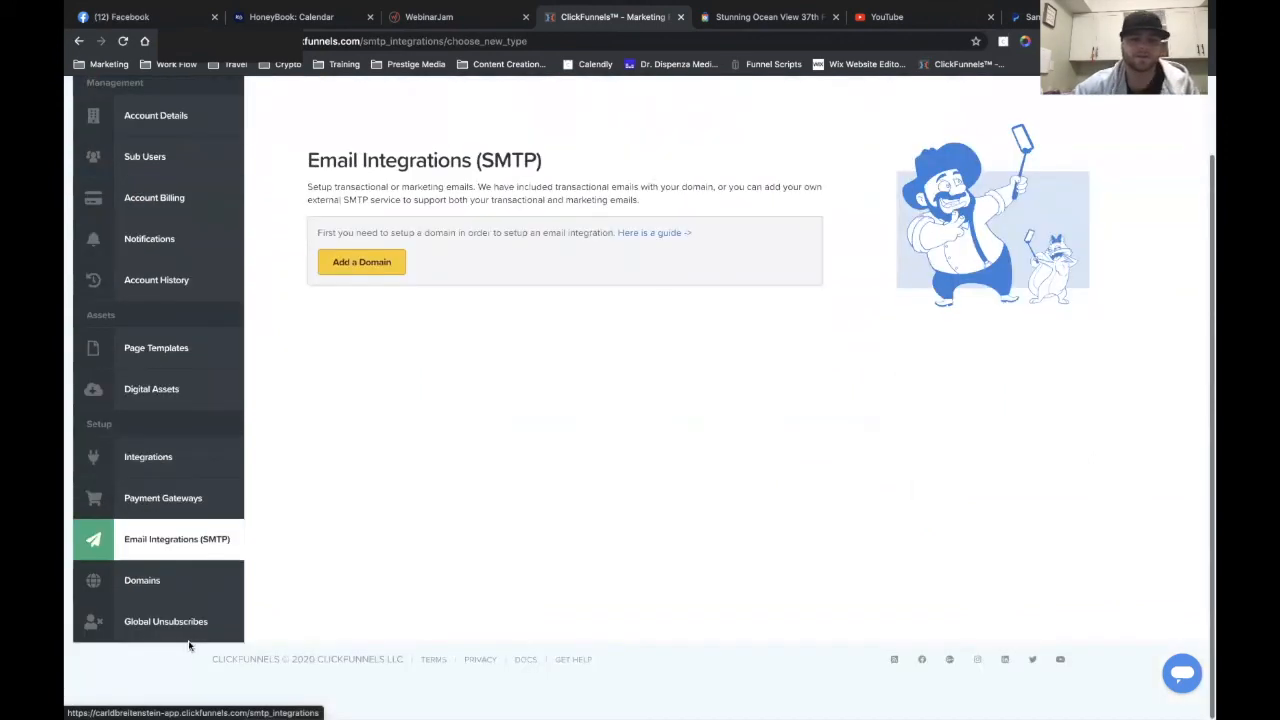
pyautogui.click(155, 592)
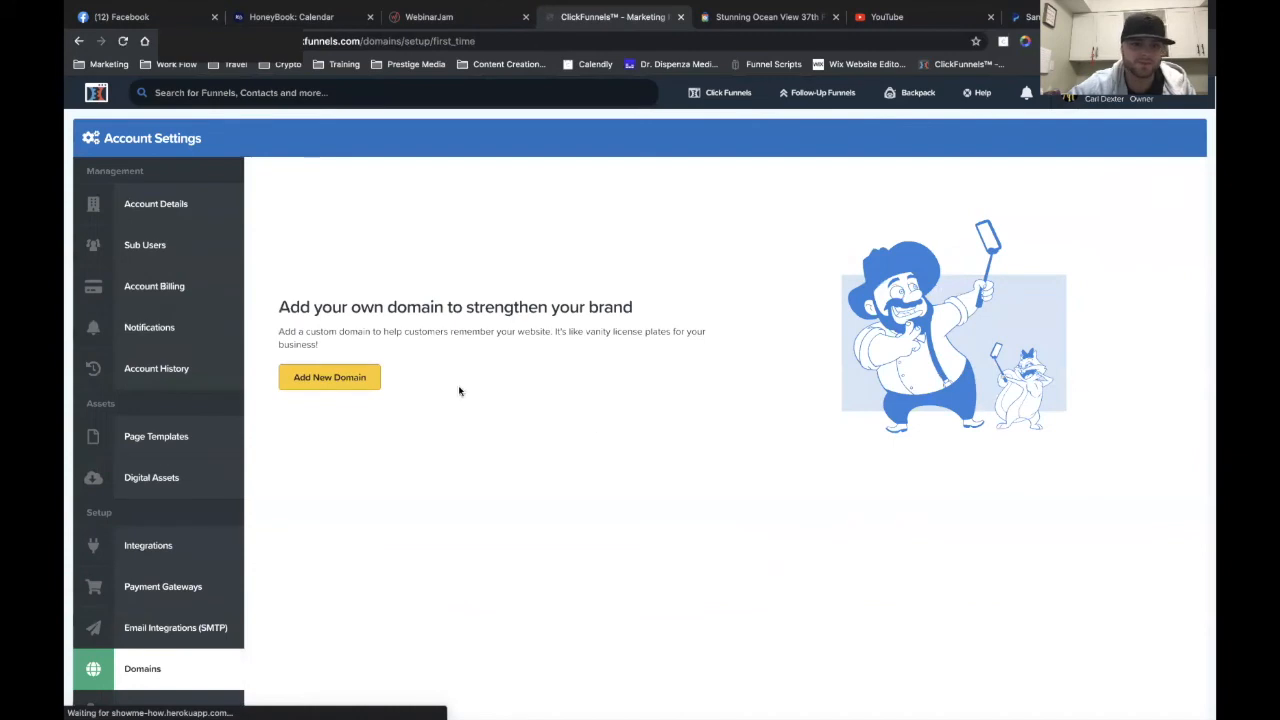
pyautogui.click(337, 377)
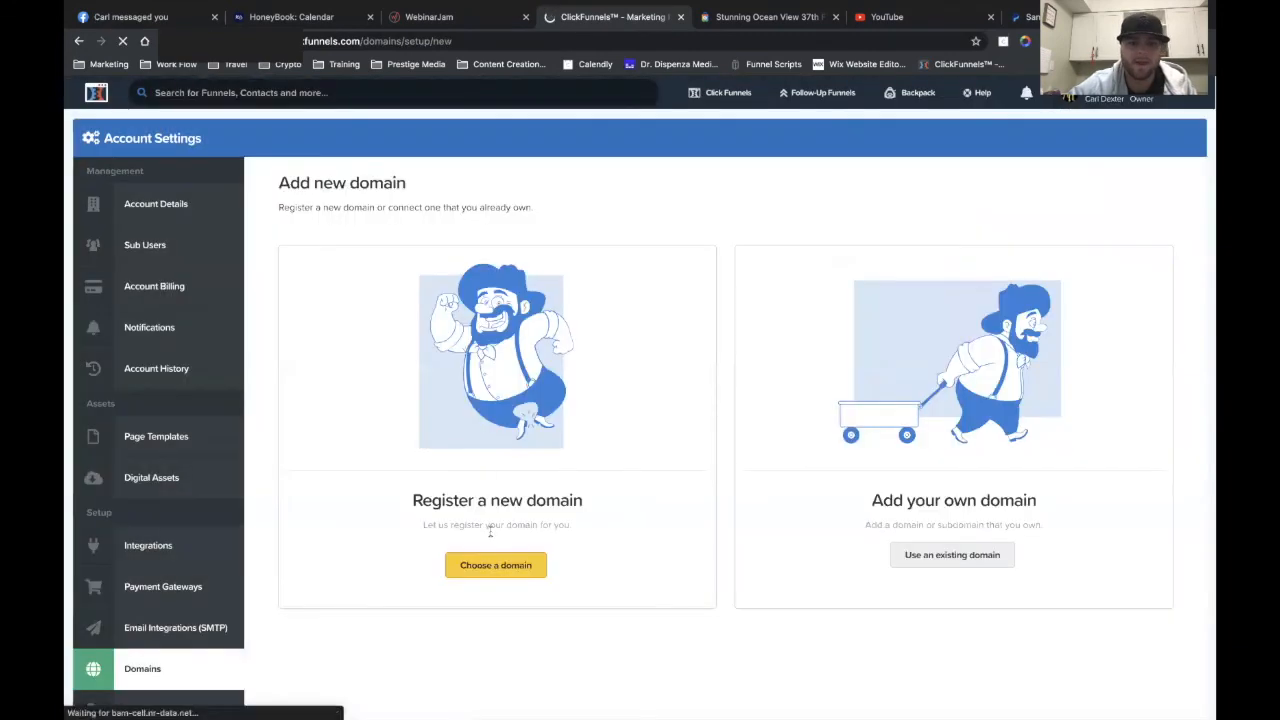
pyautogui.click(503, 575)
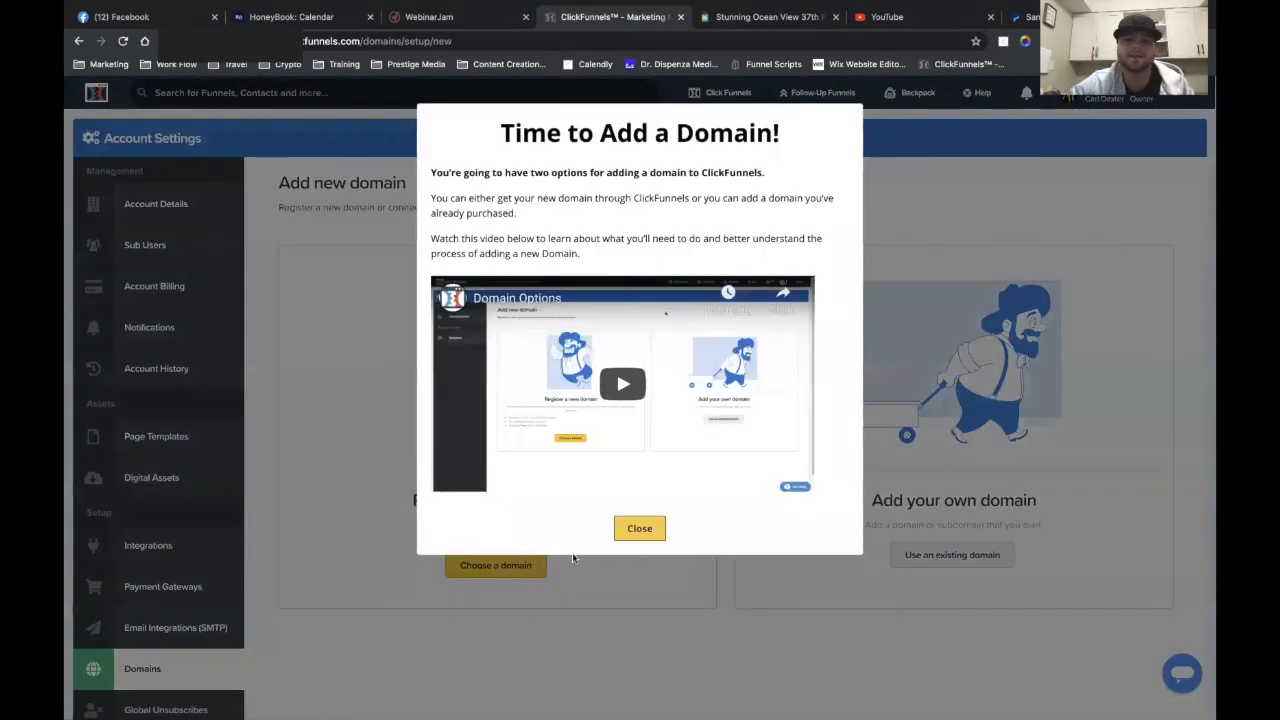
pyautogui.click(636, 535)
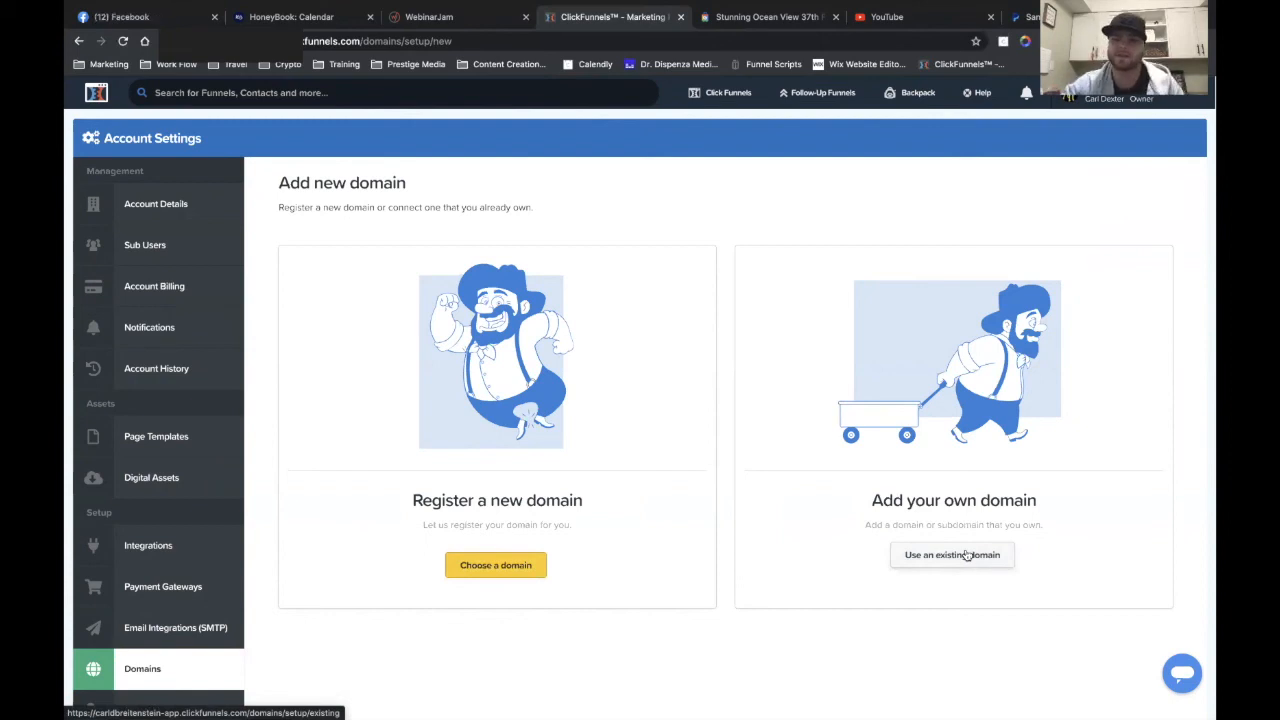
# - Switch to the PayPal Developer tab and load the GoDaddy home page in it
pyautogui.click(1020, 17)
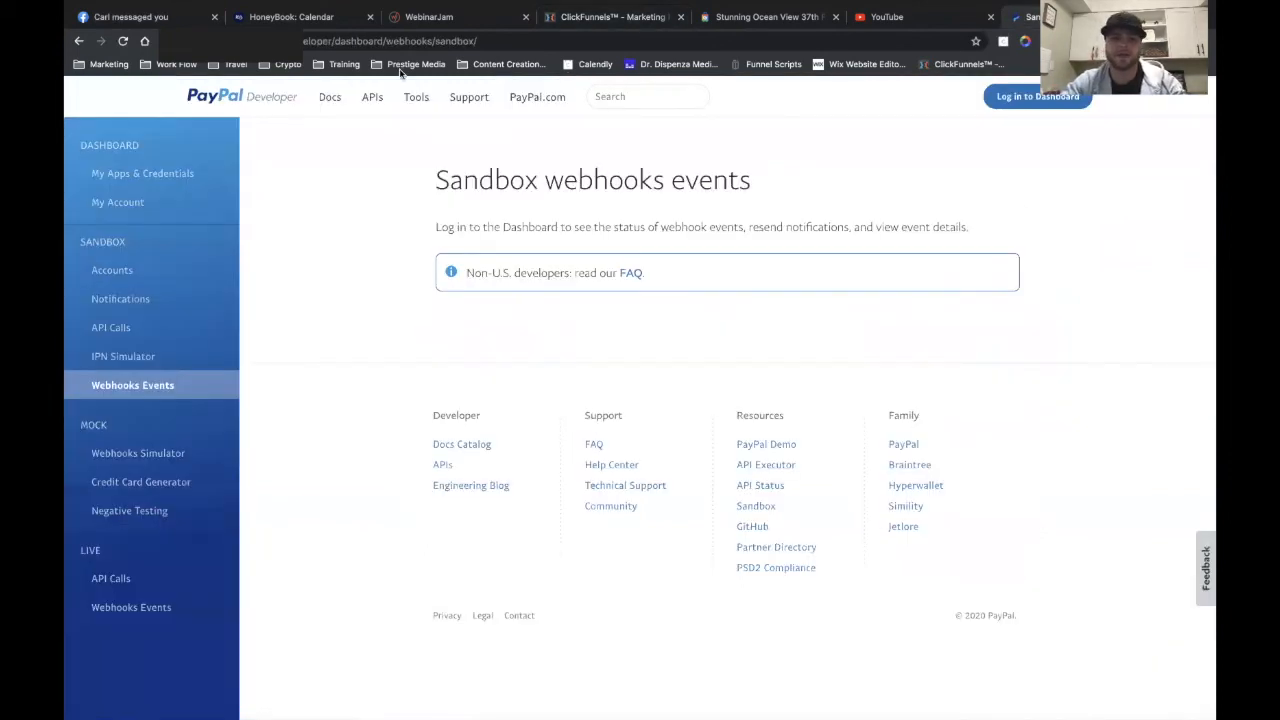
pyautogui.click(399, 37)
pyautogui.write('go')
pyautogui.press('Return')
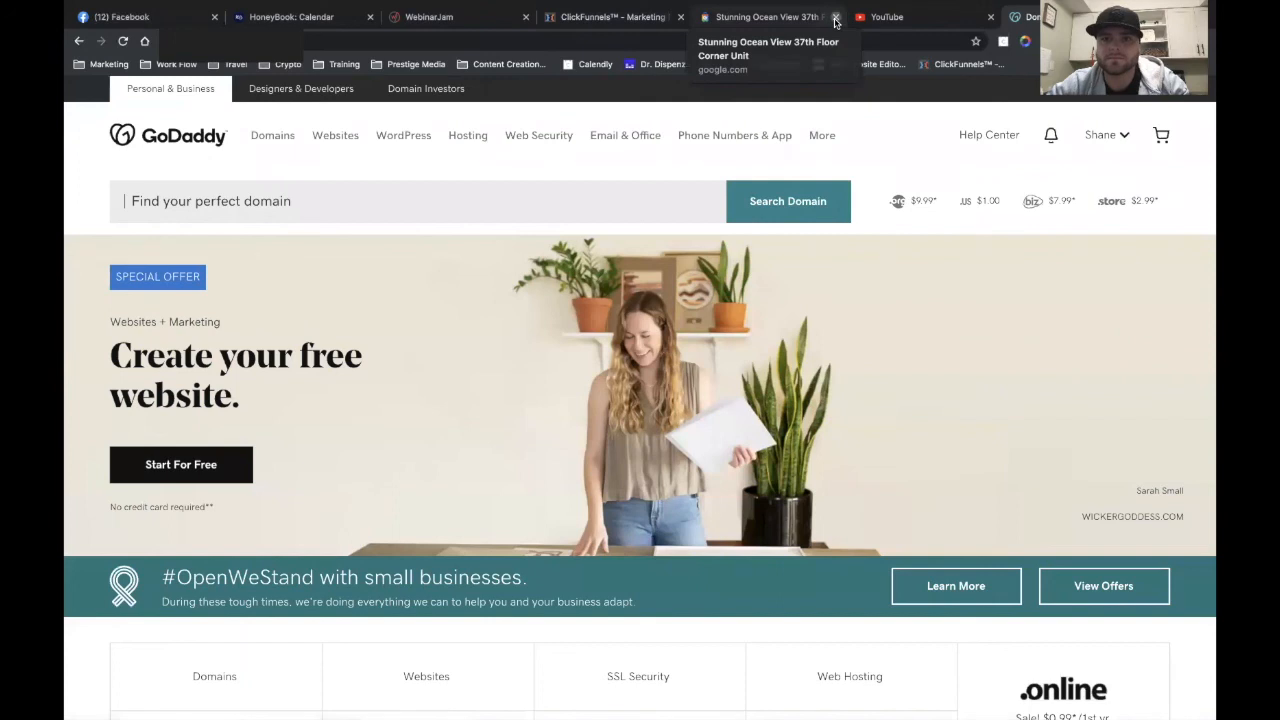
# - Close the Stunning Ocean View and YouTube browser tabs and return to the ClickFunnels domain setup
pyautogui.click(835, 17)
pyautogui.click(835, 17)
pyautogui.click(652, 20)
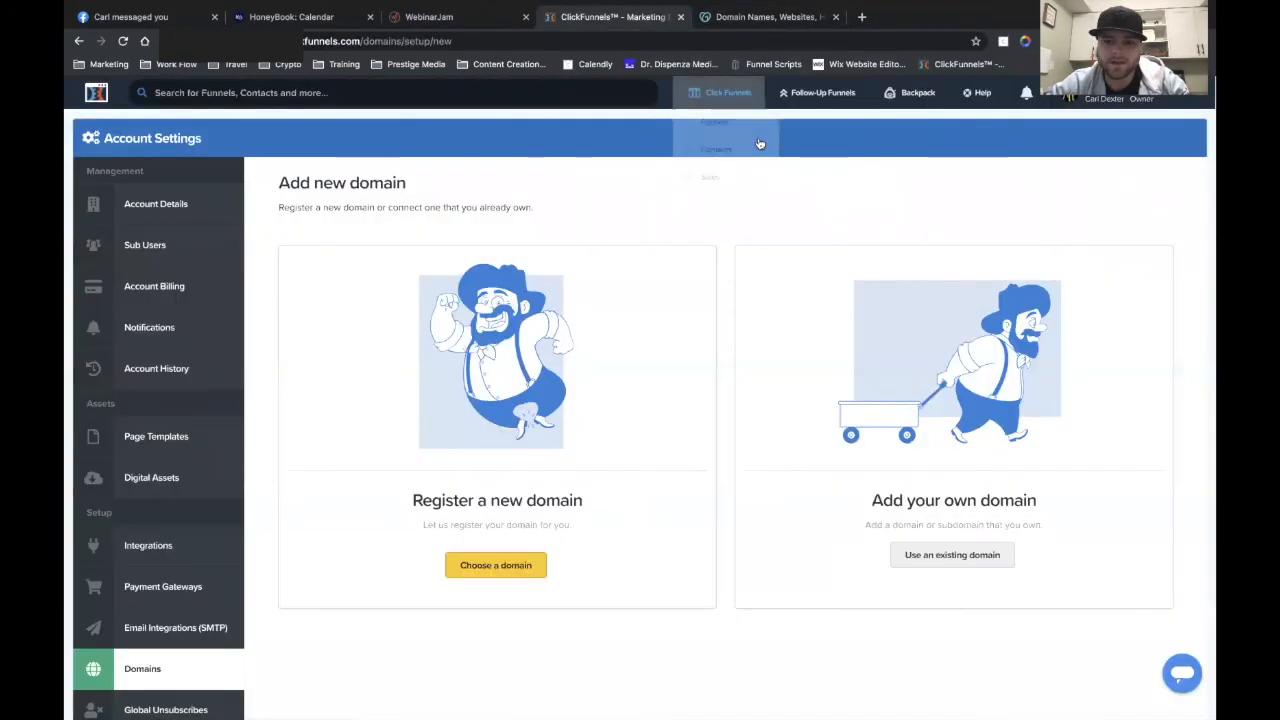
# - Choose to use an existing domain and dismiss the introductory video to view the form for adding an owned domain
pyautogui.click(936, 560)
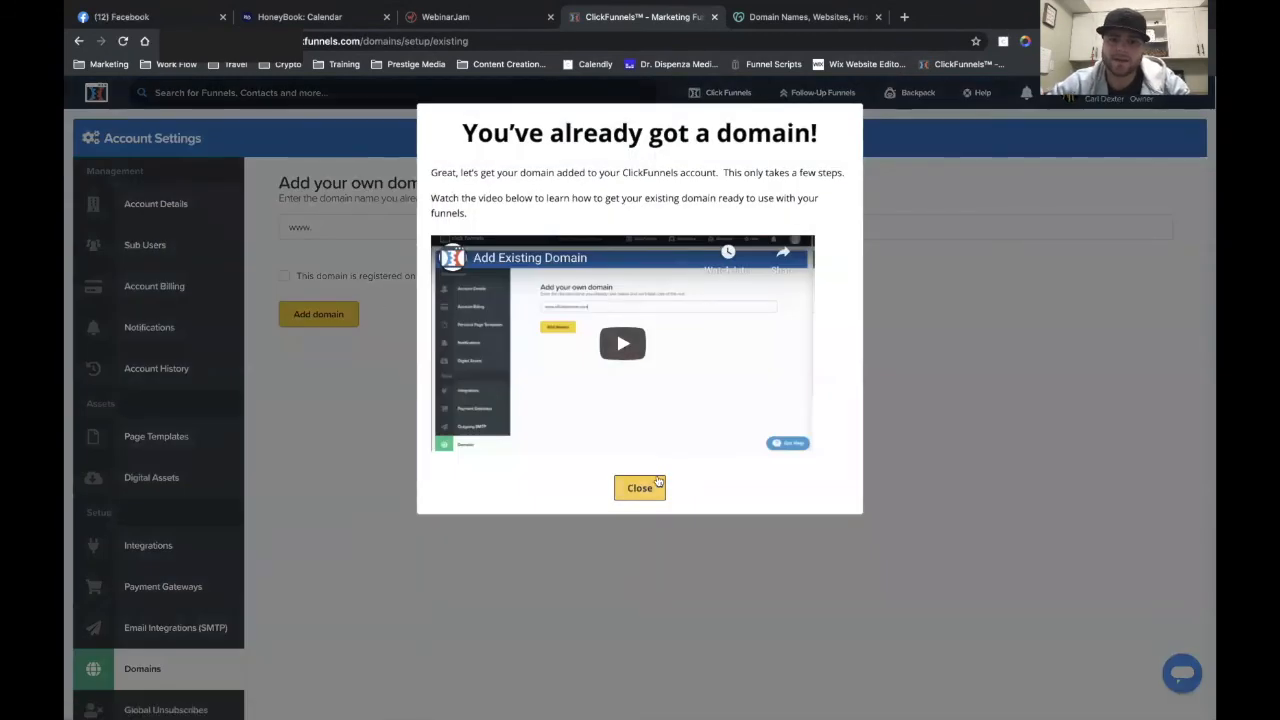
pyautogui.click(655, 485)
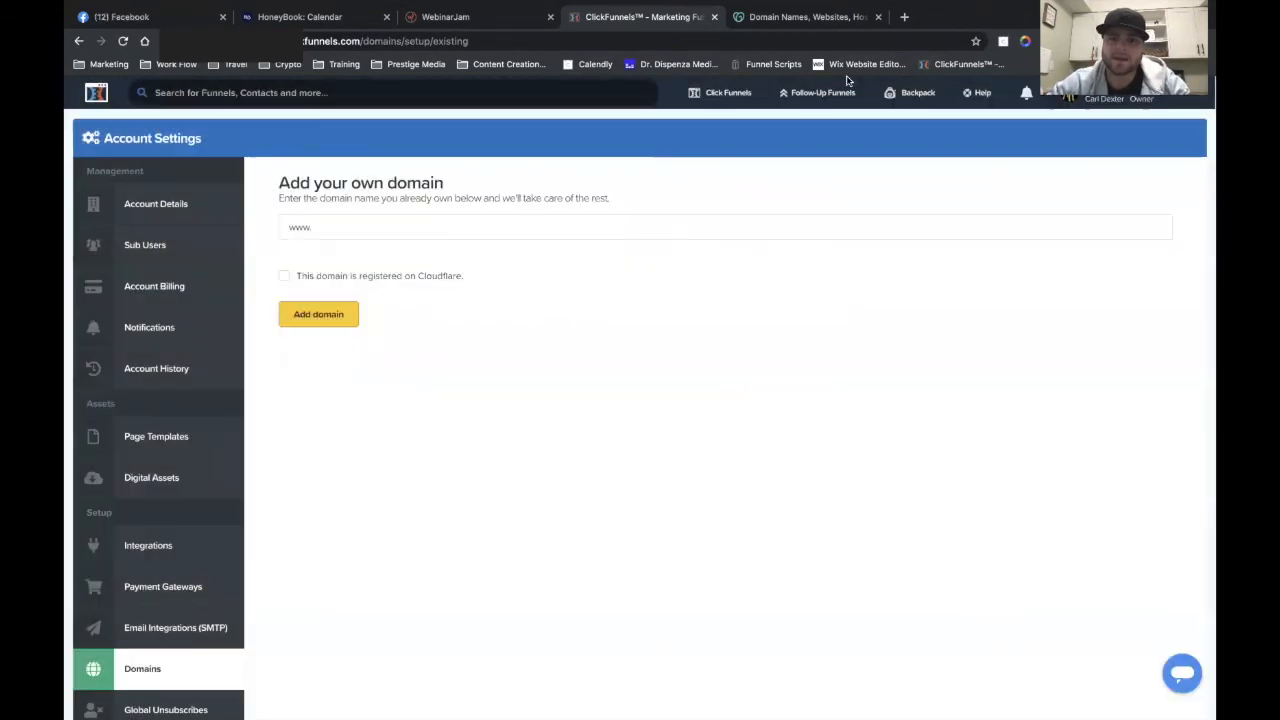
pyautogui.click(828, 26)
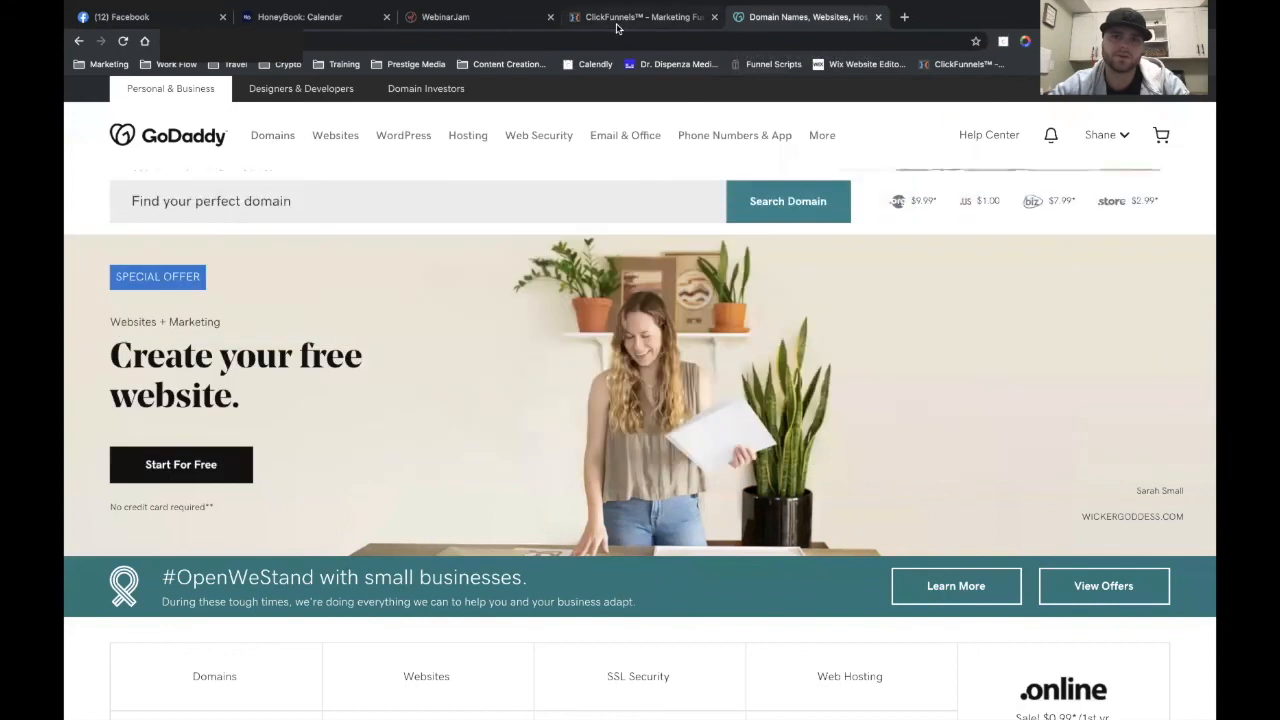
pyautogui.click(614, 18)
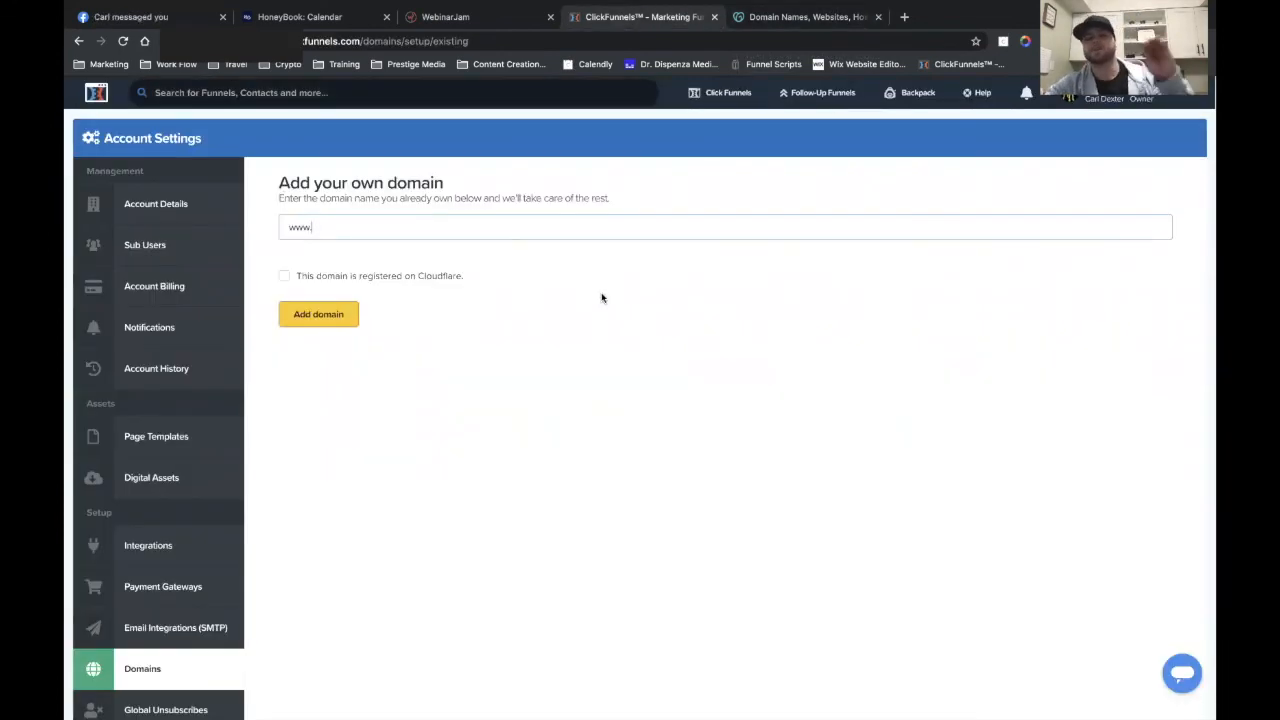
# - Switch to the GoDaddy tab and look over its page for buying and registering domains
pyautogui.click(742, 20)
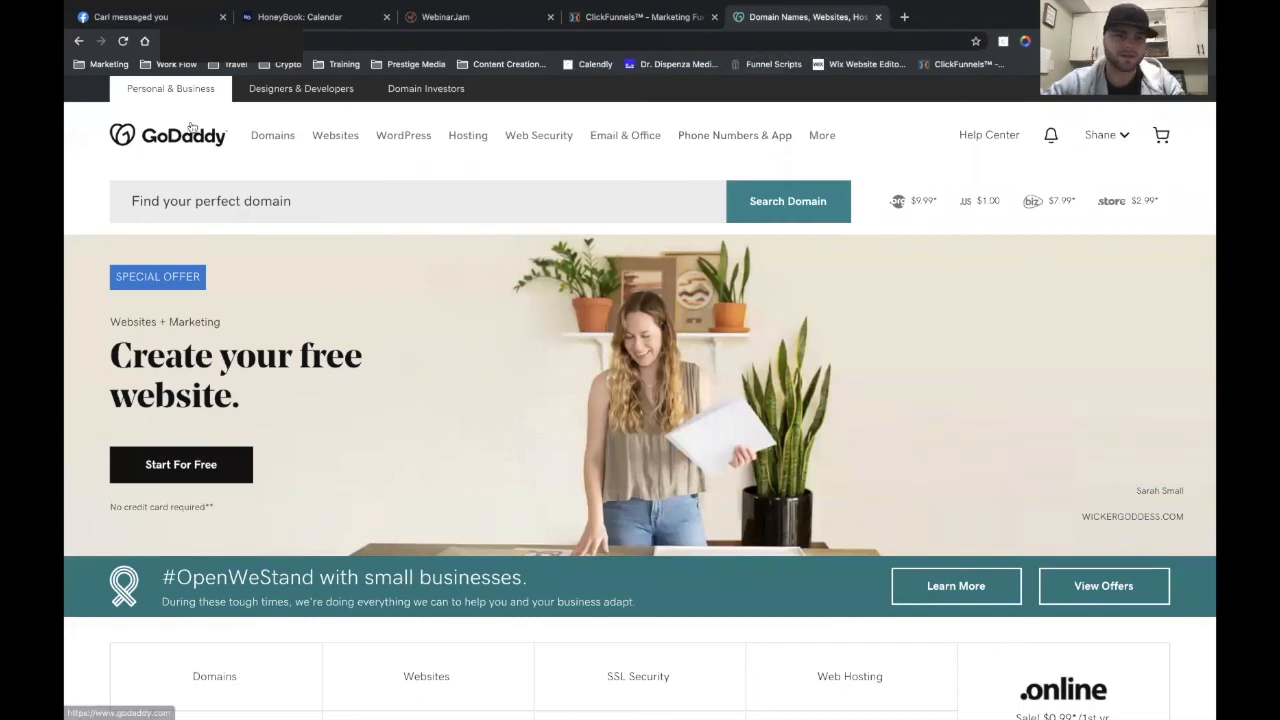
pyautogui.moveTo(272, 140)
pyautogui.click(179, 242)
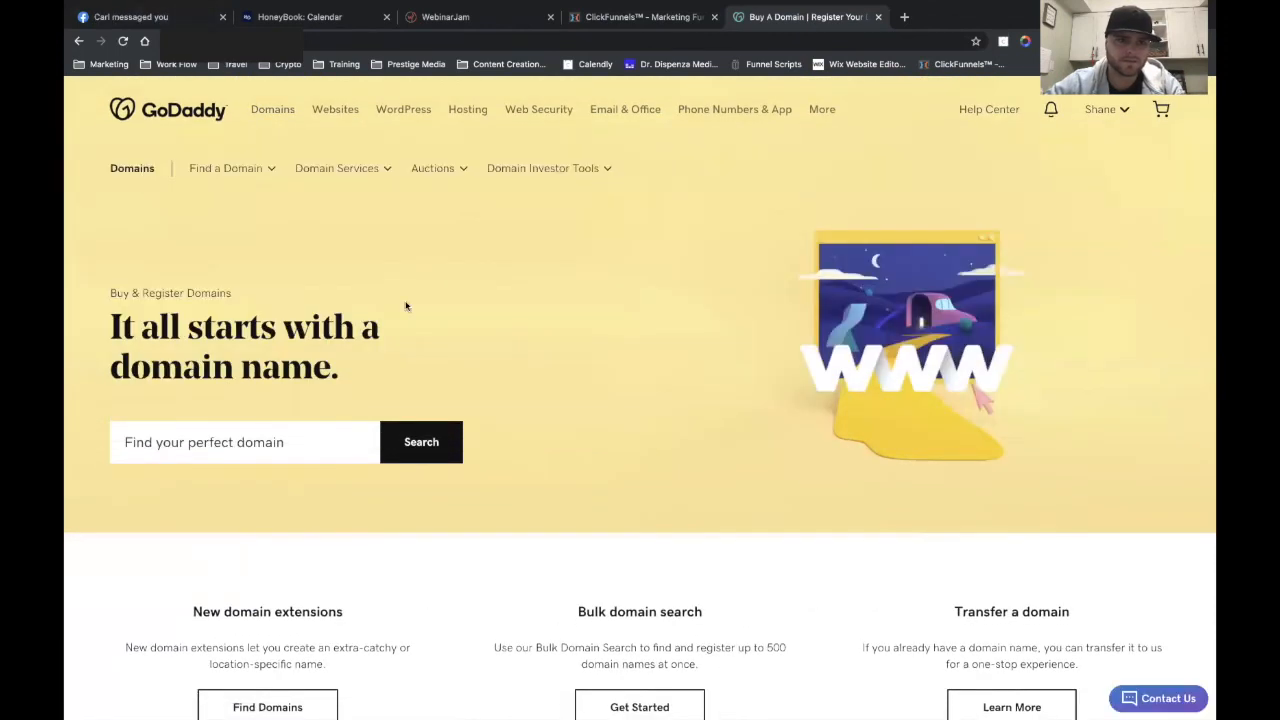
pyautogui.scroll(-6, 406, 306)
pyautogui.scroll(7, 903, 257)
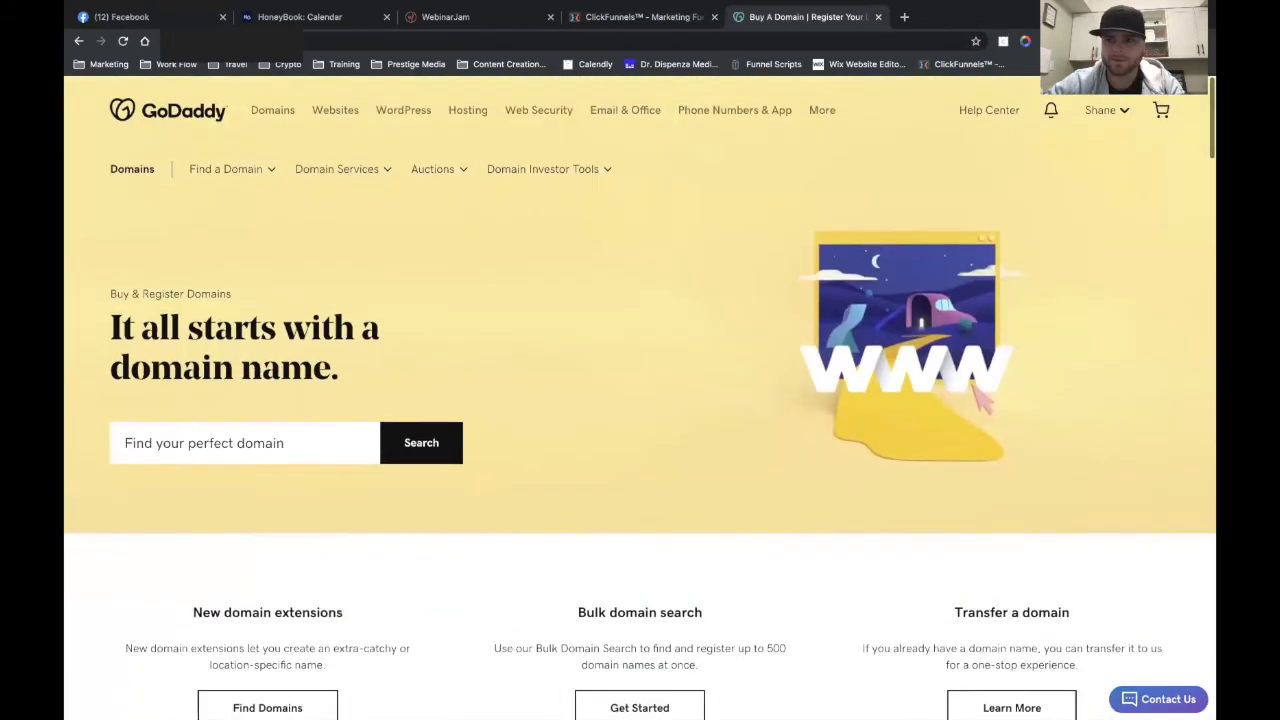
# - Open the GoDaddy account's product list and view the DNS records of the domain that auto-renews on 12/23/2020
pyautogui.click(1114, 126)
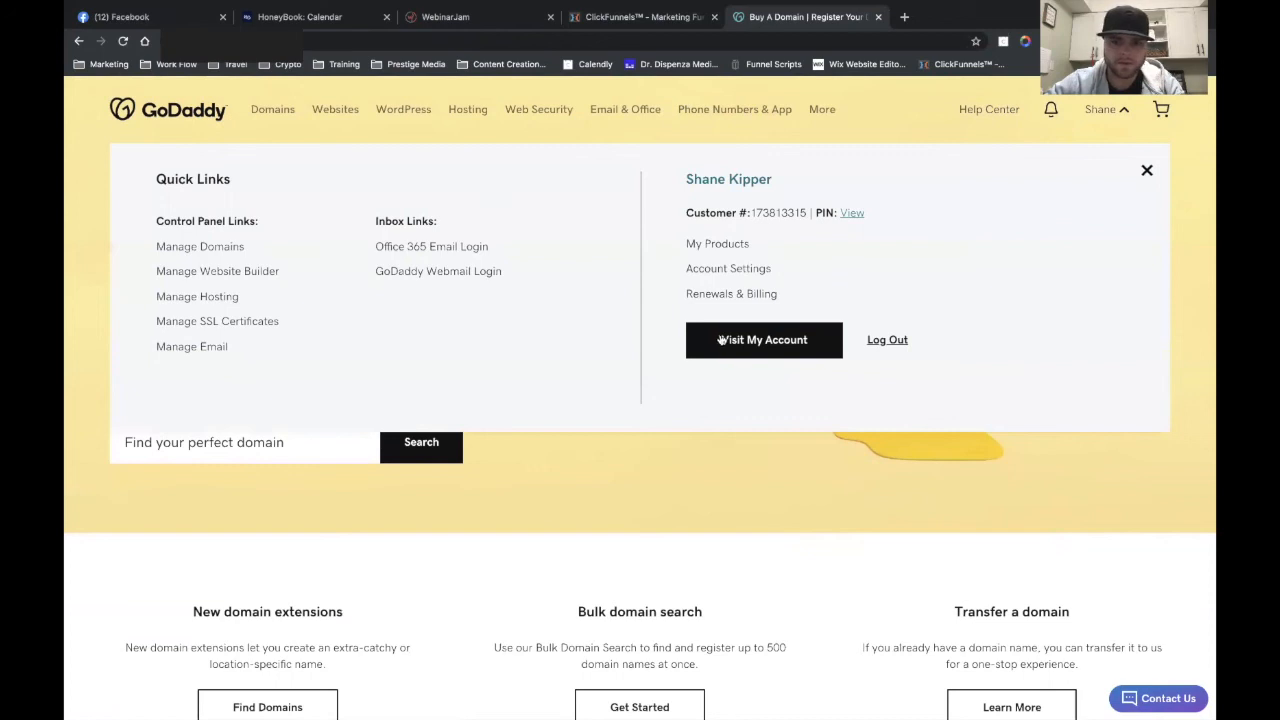
pyautogui.click(724, 340)
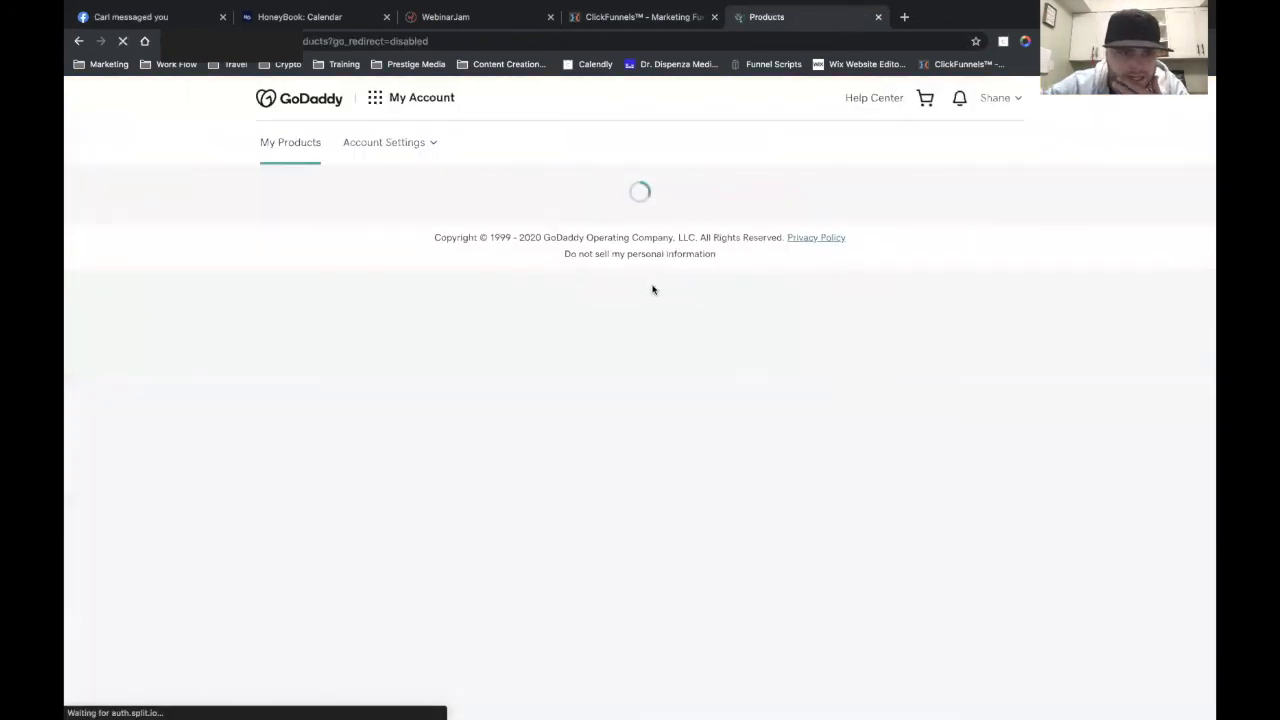
pyautogui.scroll(-3, 452, 478)
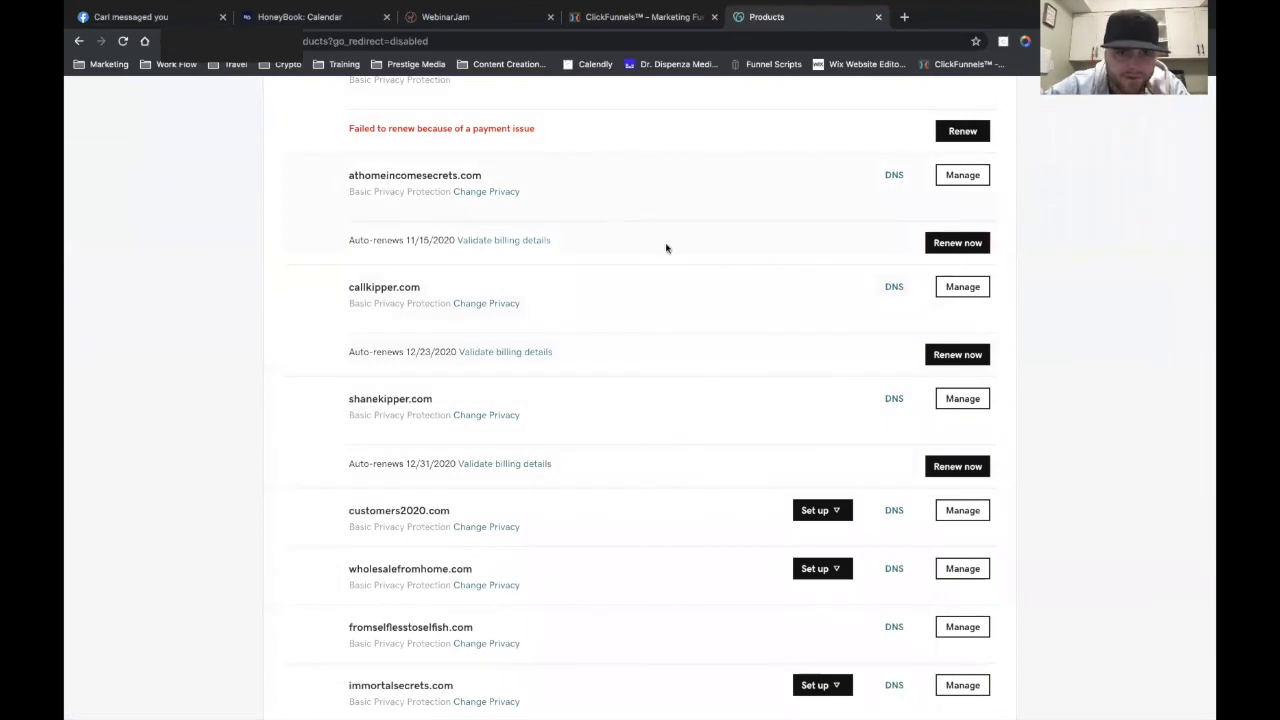
pyautogui.click(892, 288)
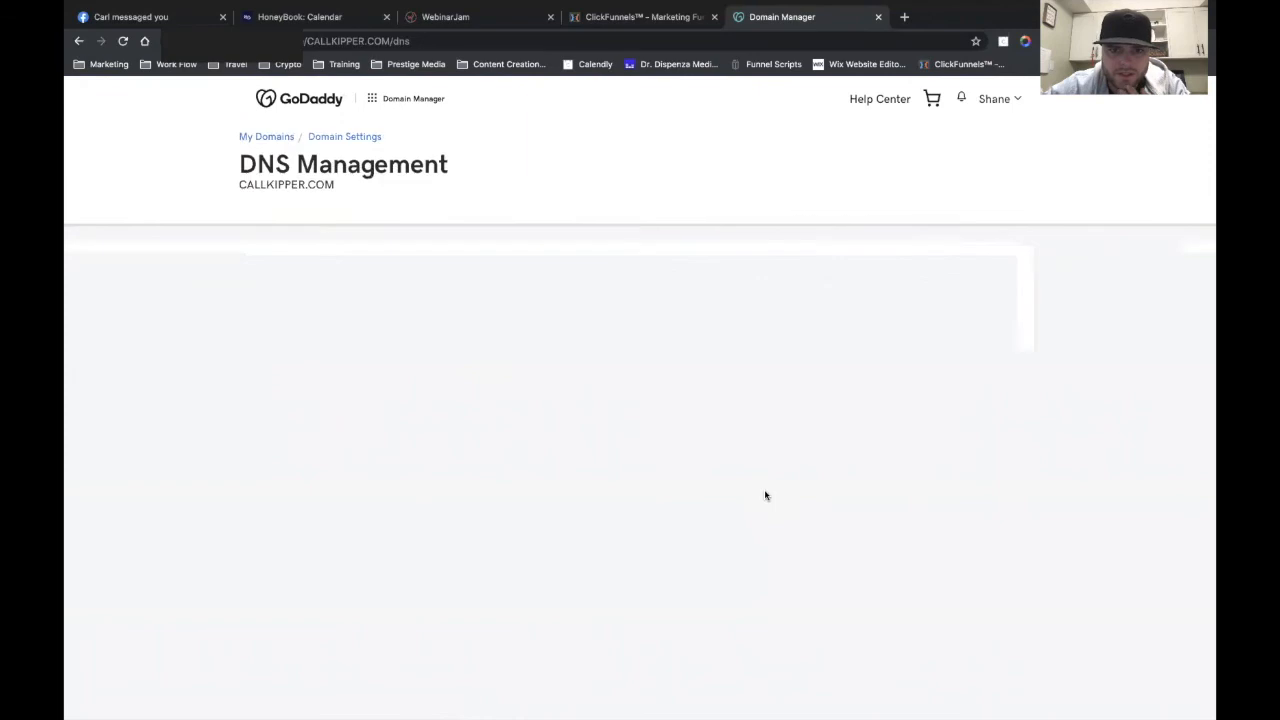
pyautogui.scroll(-1, 764, 491)
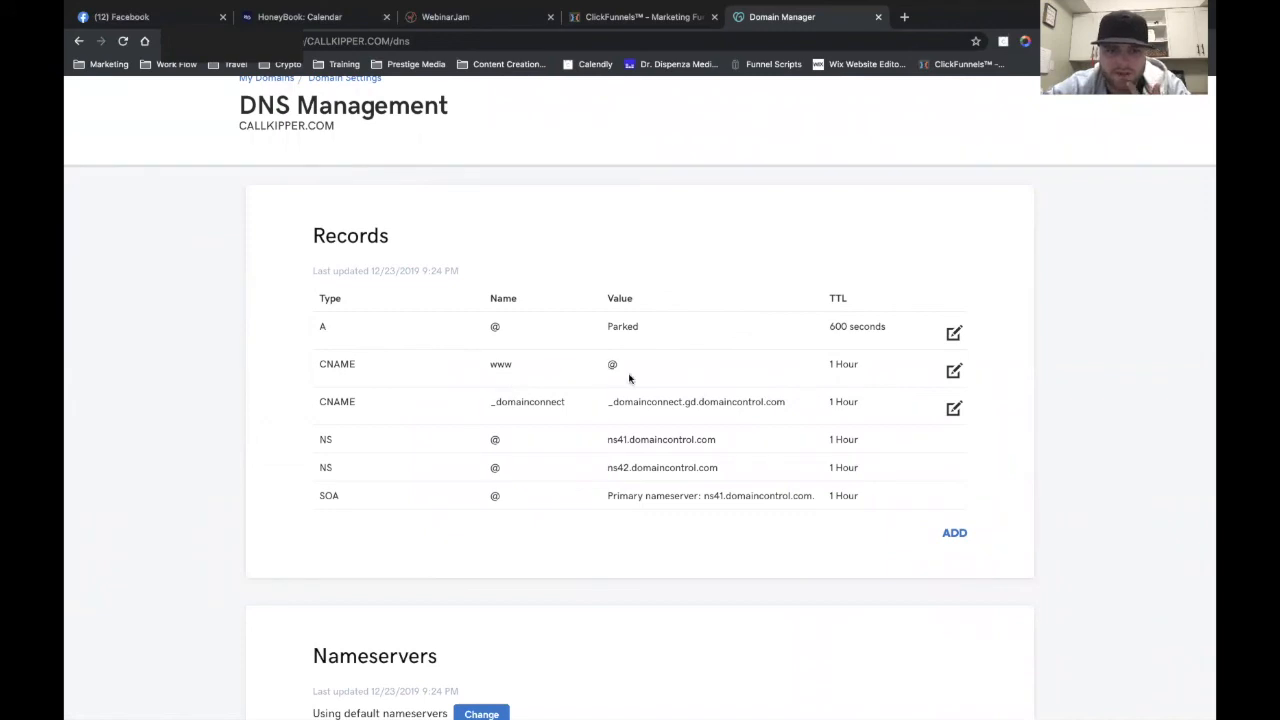
# - Fill in target.clickfunnels.com as the target of the www CNAME record and cancel the edit
pyautogui.click(954, 371)
pyautogui.doubleClick(562, 438)
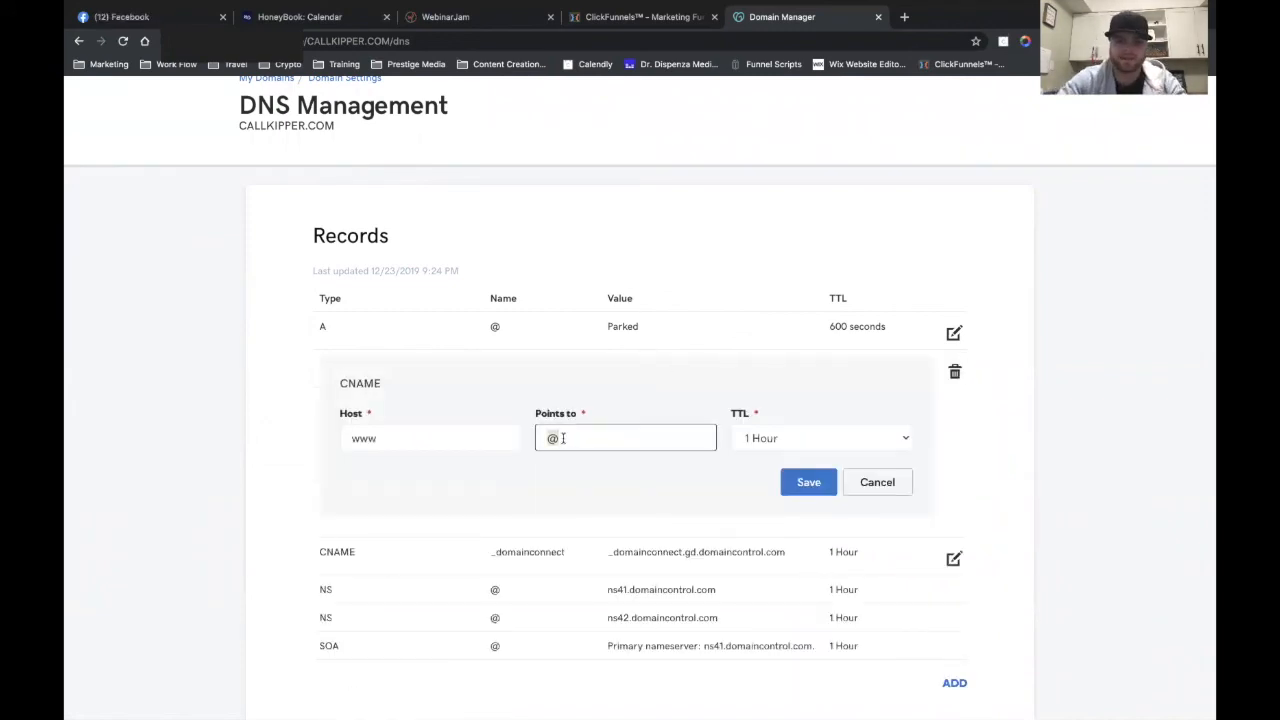
pyautogui.write('t')
pyautogui.click(588, 476)
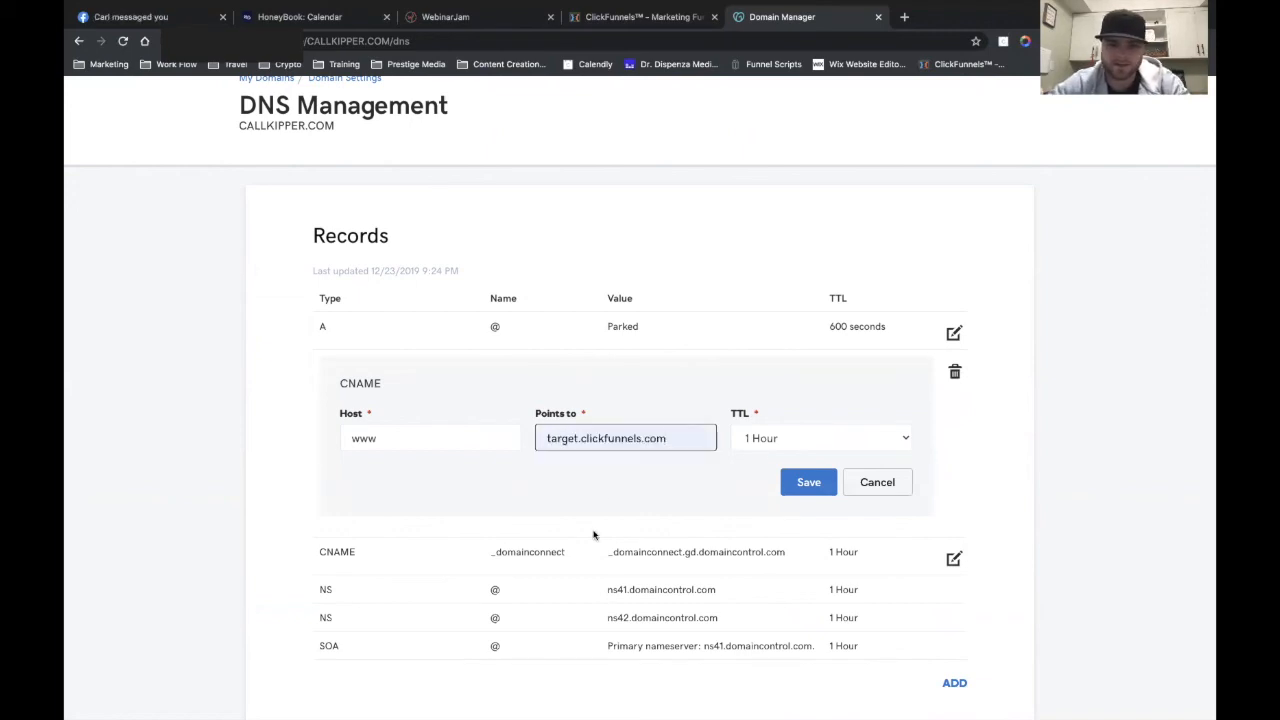
pyautogui.click(896, 488)
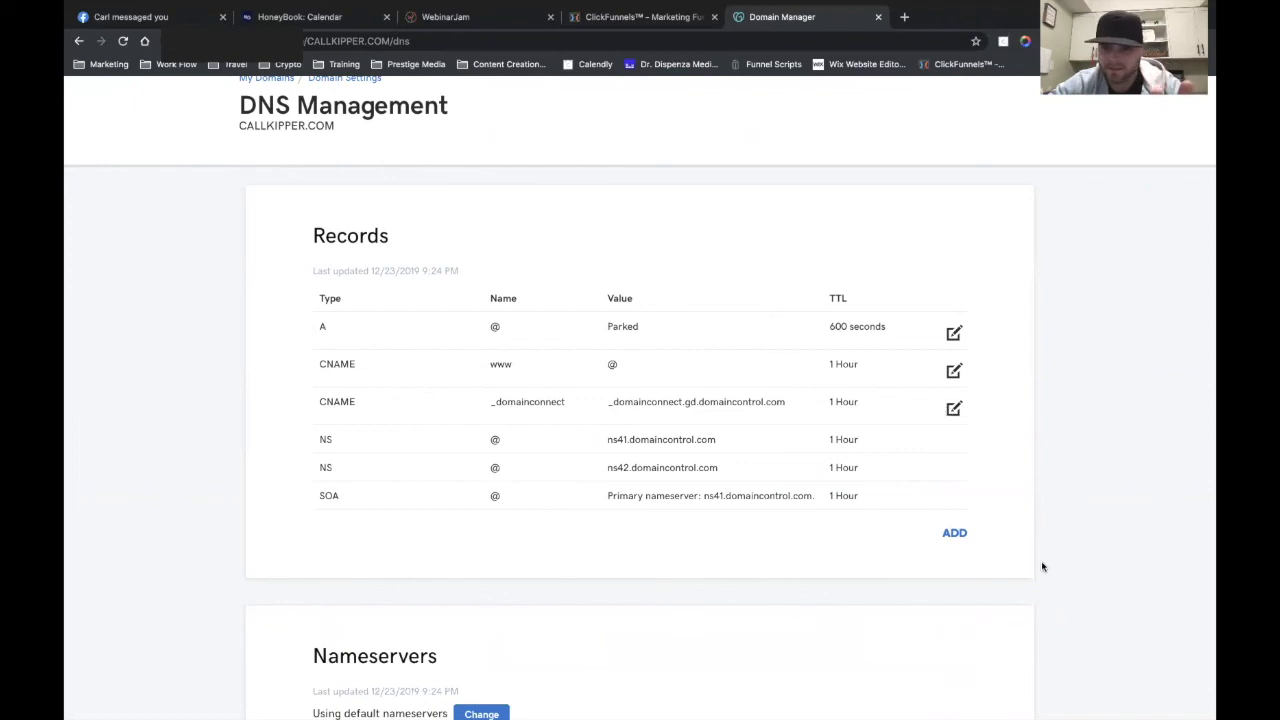
pyautogui.scroll(-2, 1042, 565)
pyautogui.scroll(-3, 1042, 567)
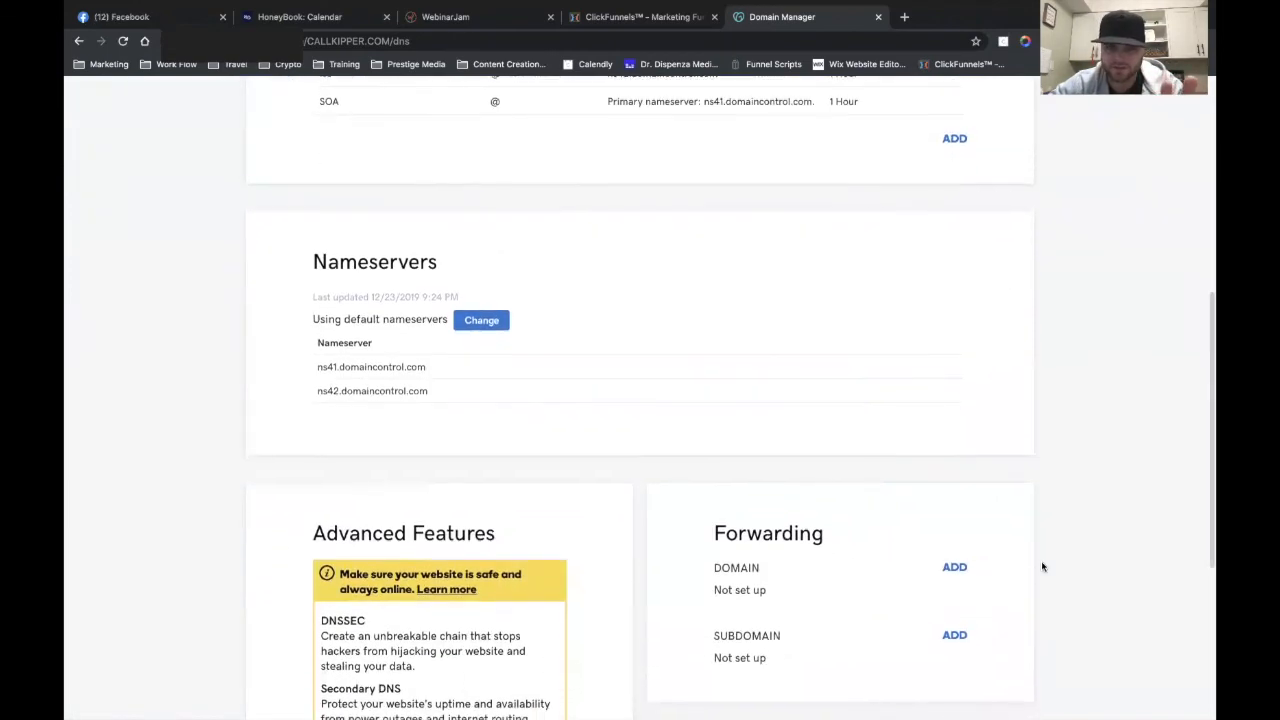
pyautogui.scroll(-2, 1042, 567)
pyautogui.scroll(-1, 1042, 567)
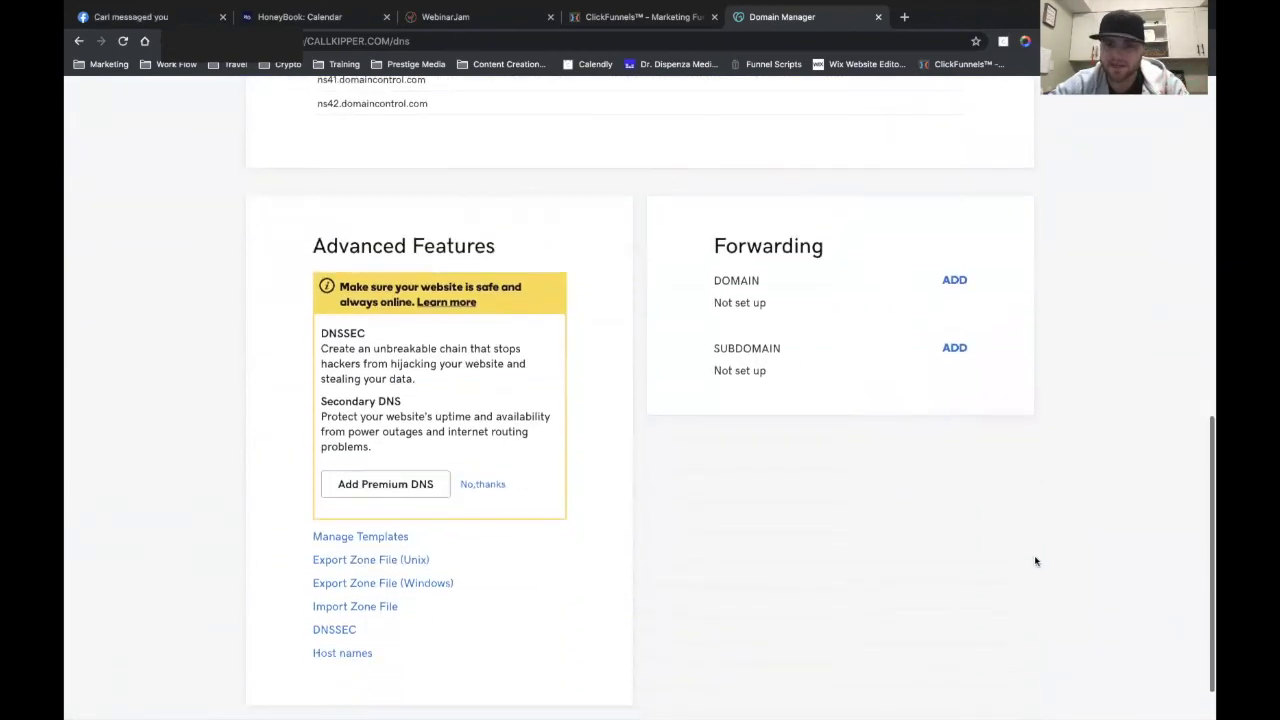
pyautogui.click(954, 280)
pyautogui.click(778, 344)
pyautogui.click(775, 362)
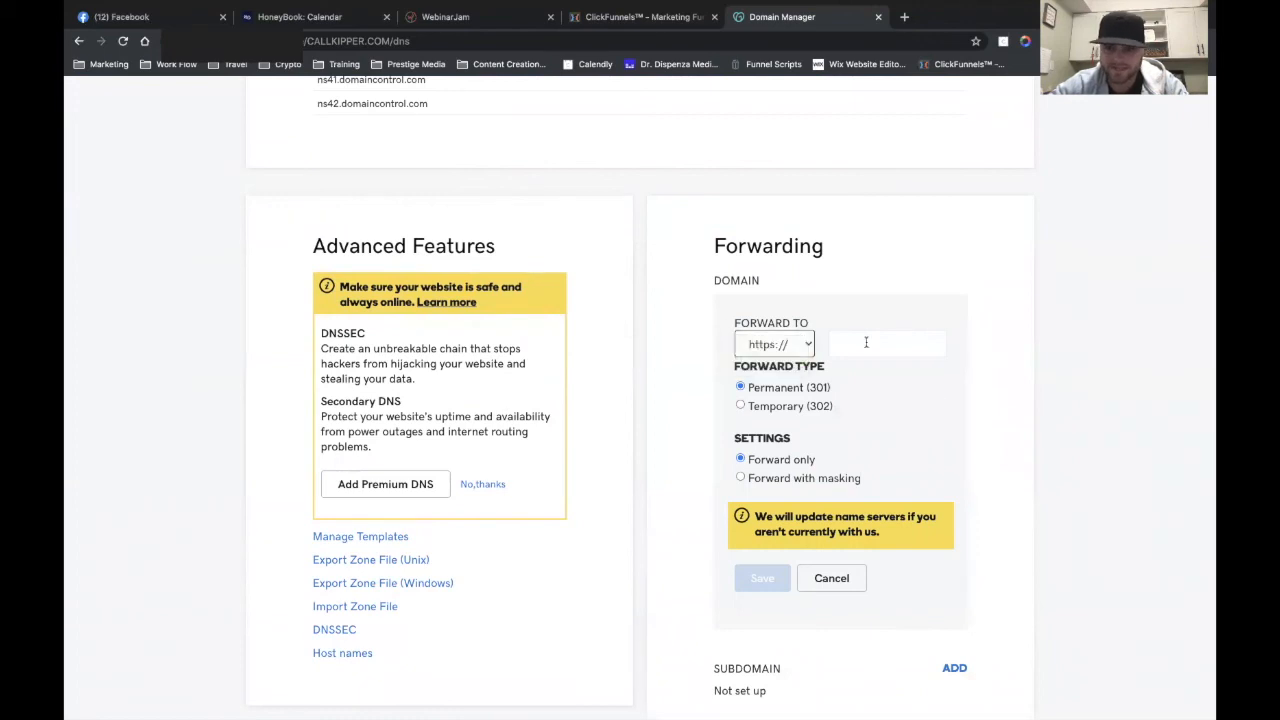
pyautogui.click(866, 343)
pyautogui.write('www')
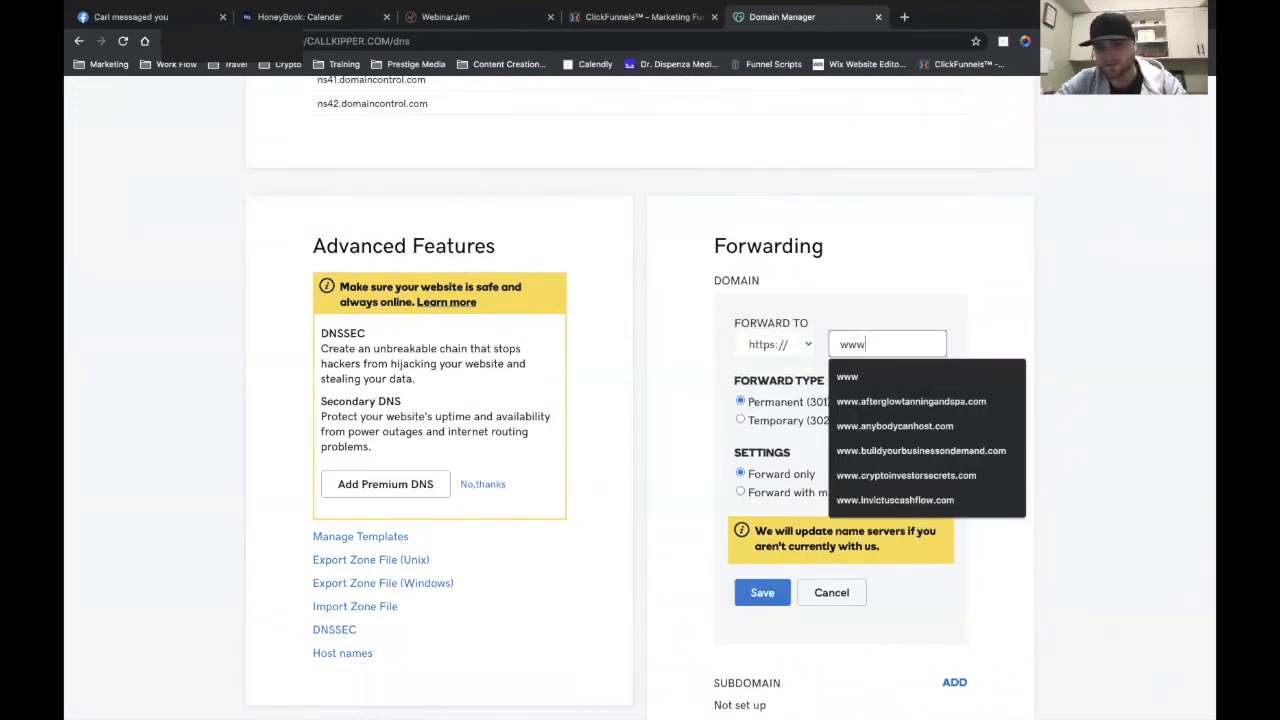
pyautogui.click(871, 273)
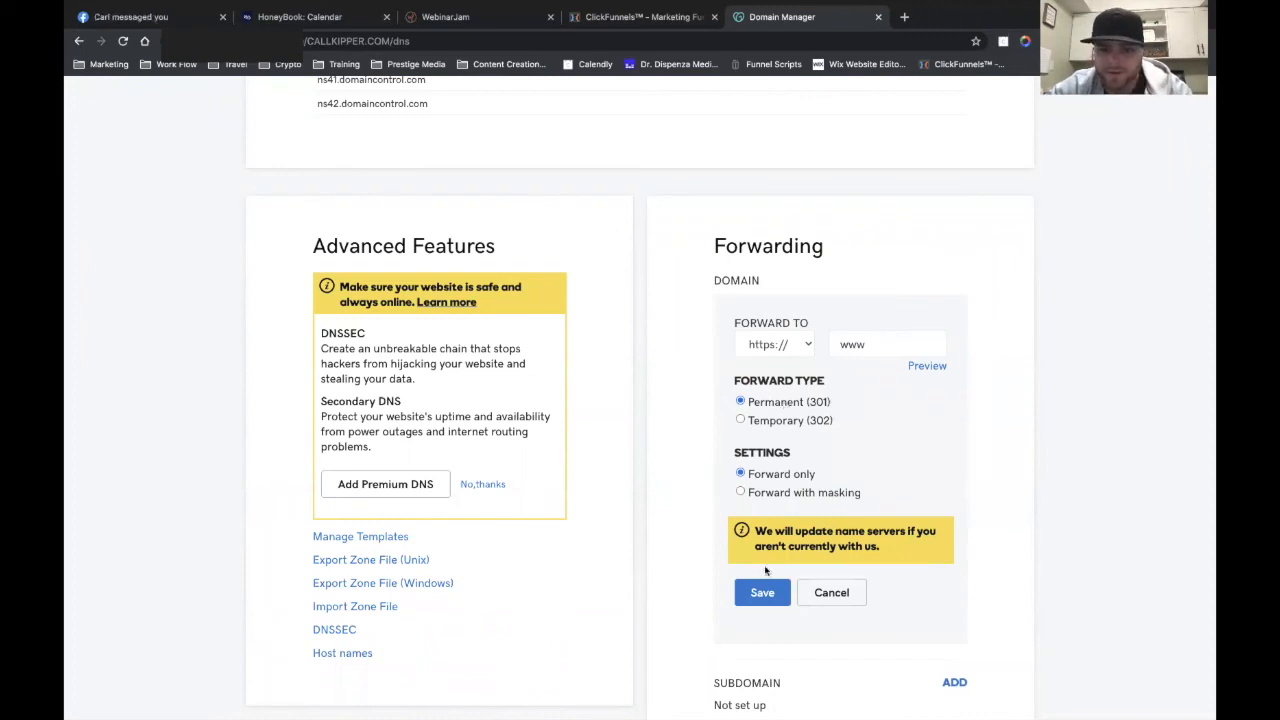
pyautogui.scroll(-2, 834, 490)
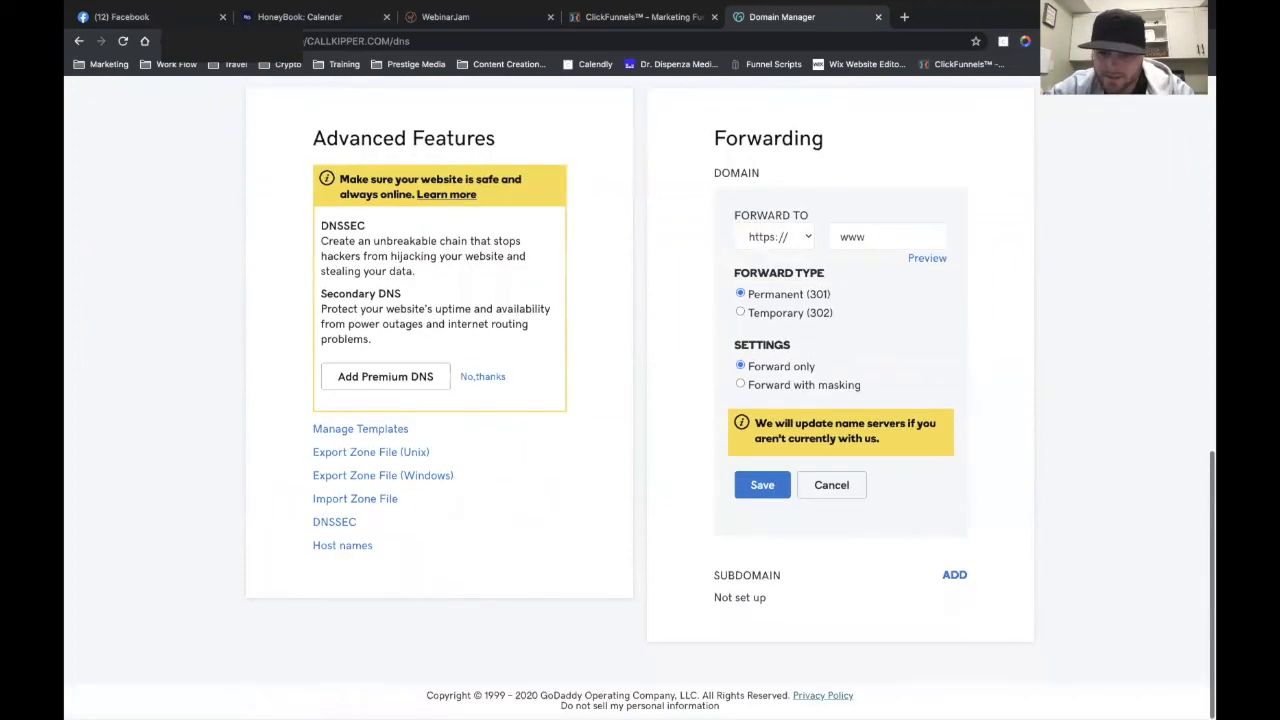
pyautogui.click(833, 488)
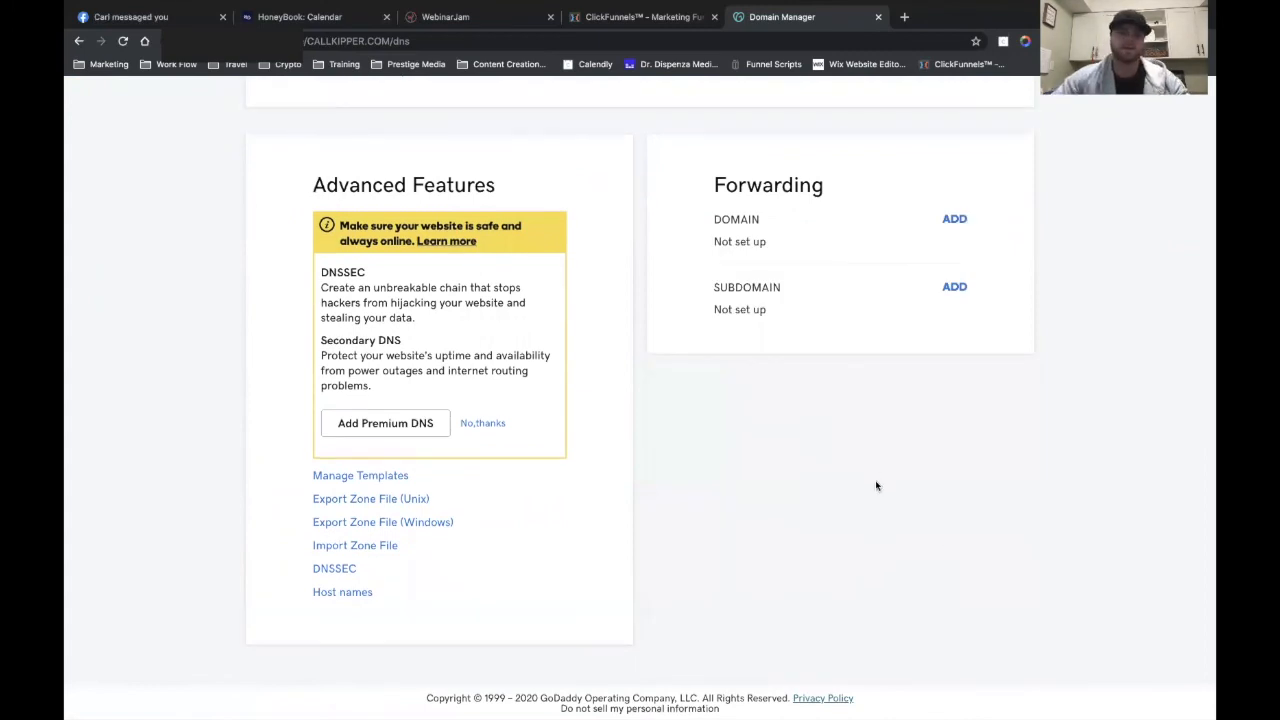
pyautogui.scroll(9, 871, 474)
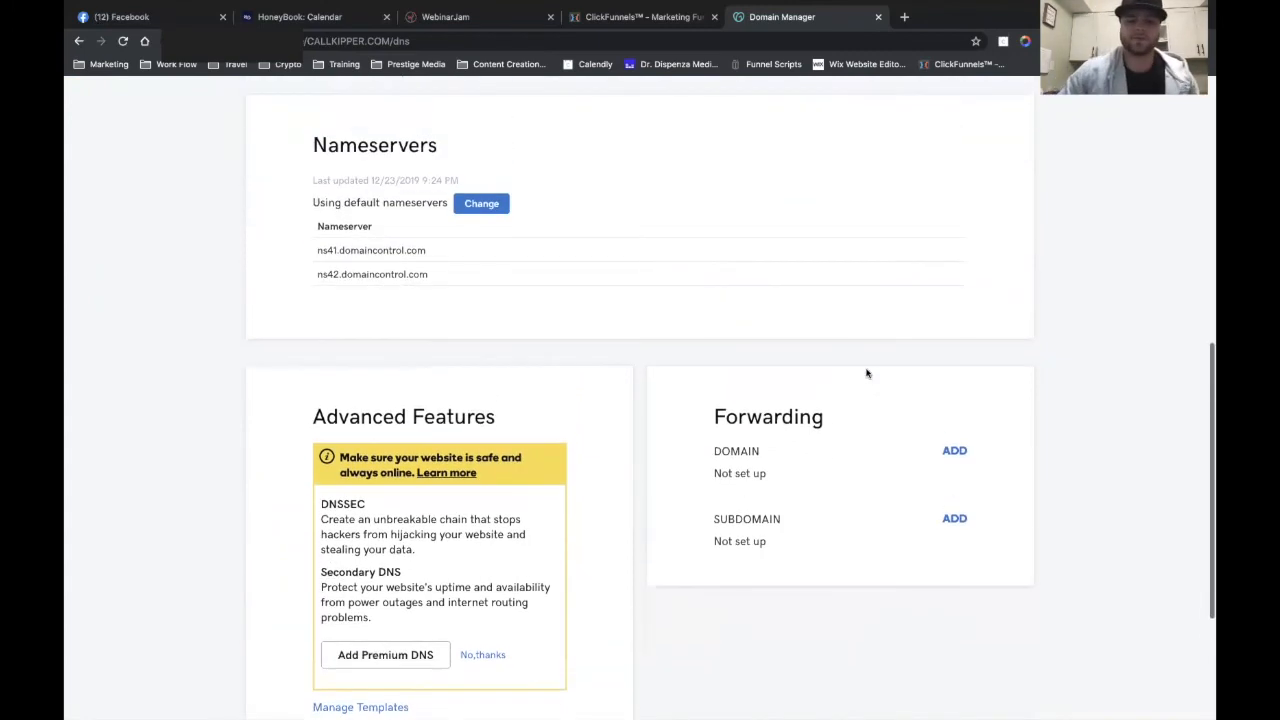
# - Return to the ClickFunnels domain setup and highlight the https: prefix in the page's full address
pyautogui.click(617, 18)
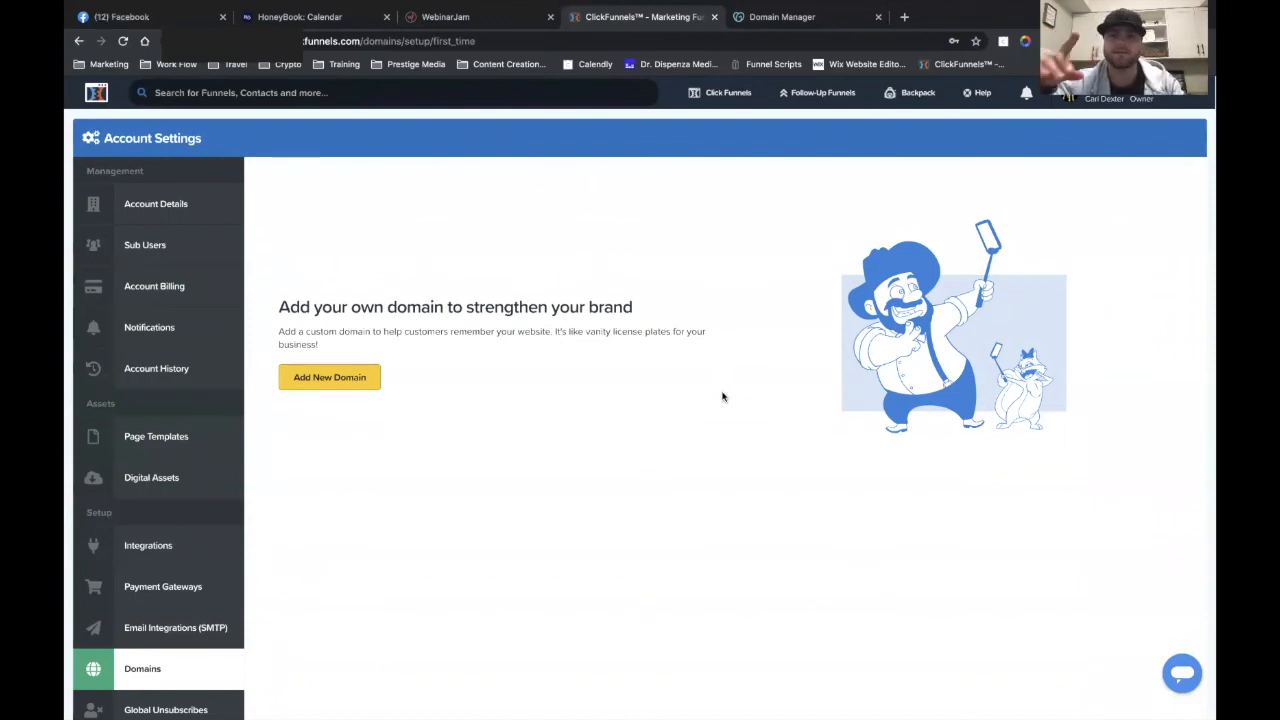
pyautogui.click(168, 41)
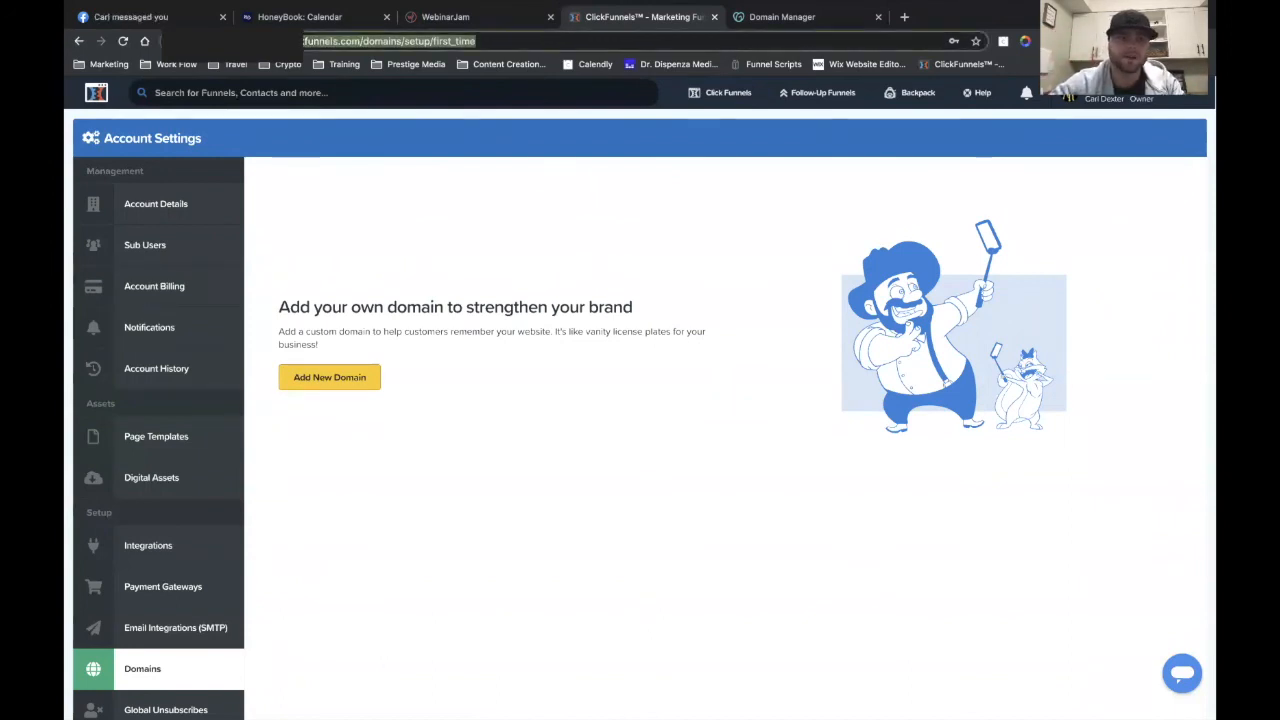
pyautogui.click(187, 42)
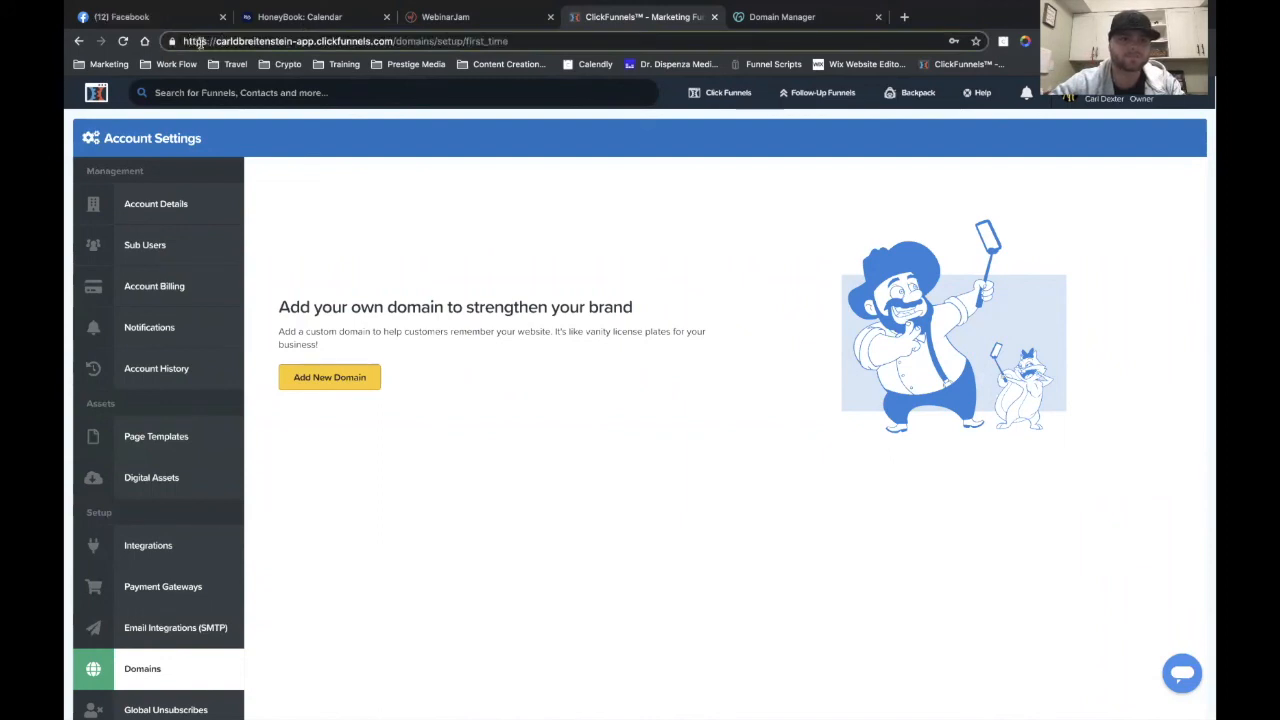
pyautogui.moveTo(210, 42); pyautogui.dragTo(186, 41)
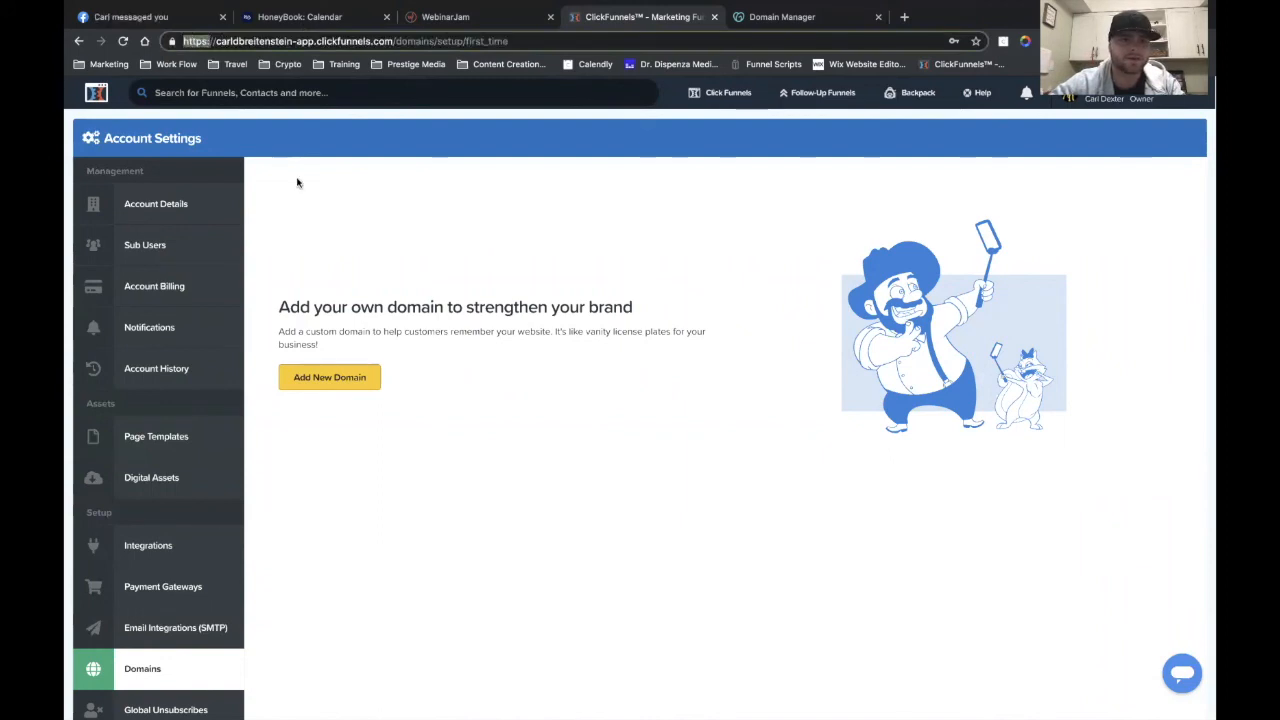